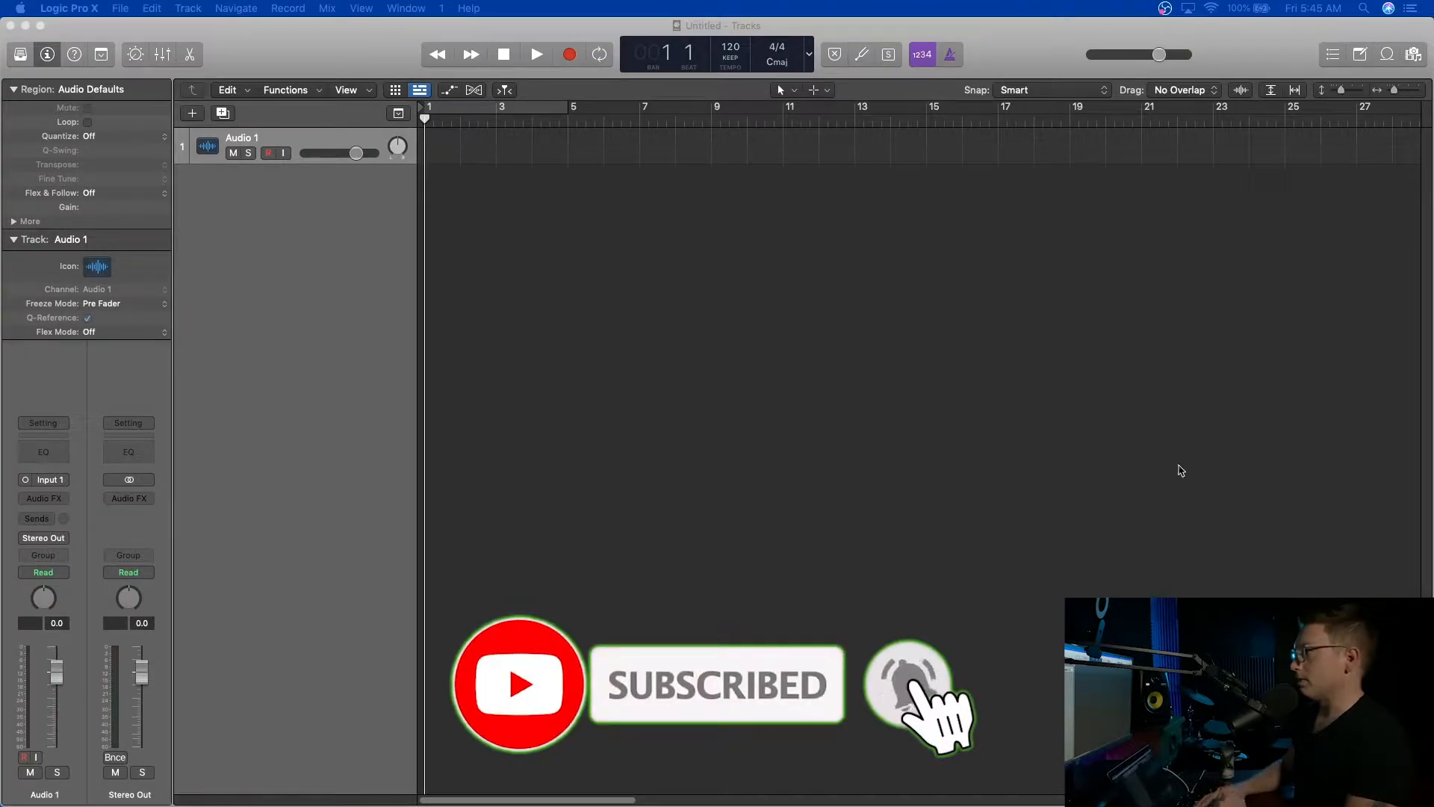
Save the project as "Empires Mix 2" in the RadioNot folder under Church Recording > Competitions.
left_click(382, 47)
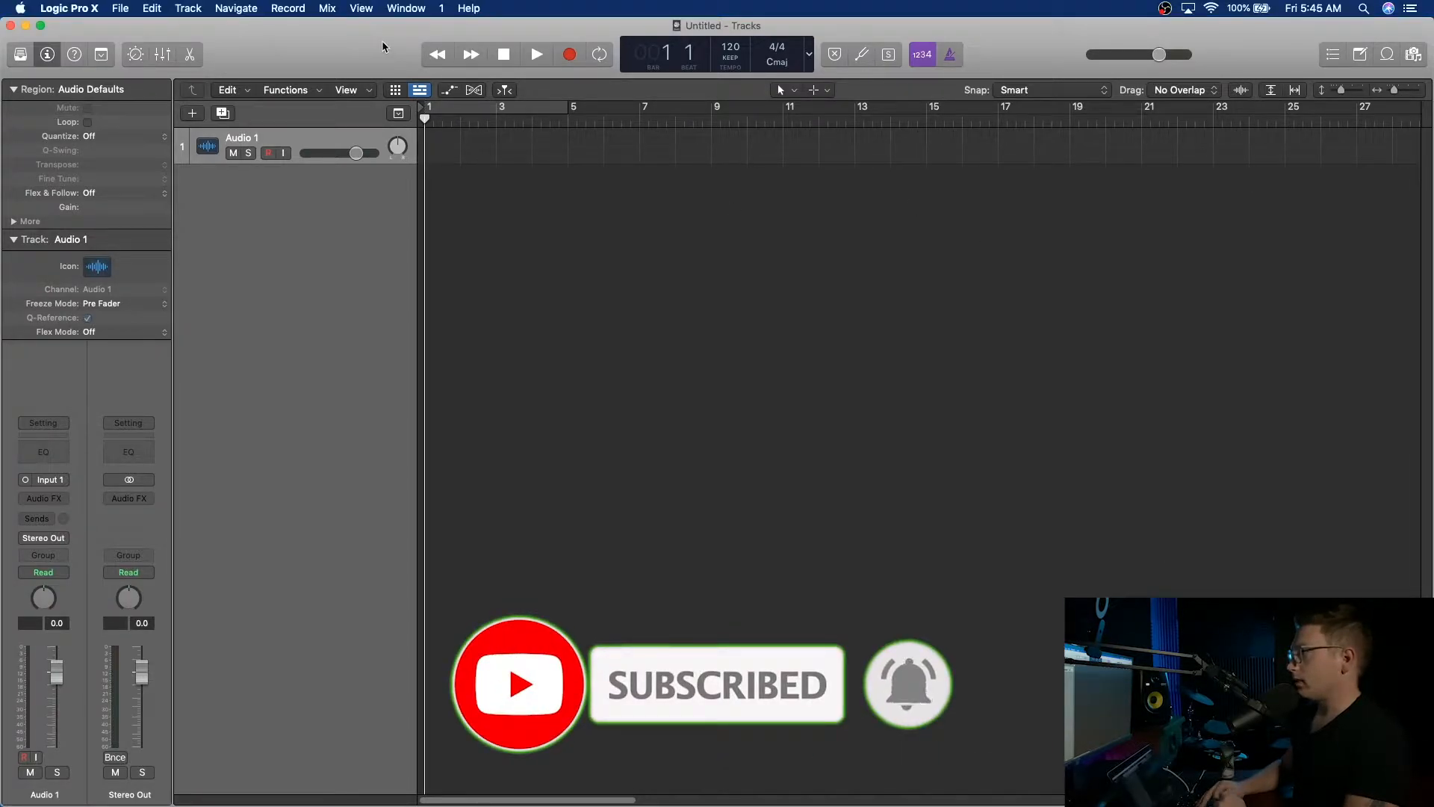
left_click(120, 8)
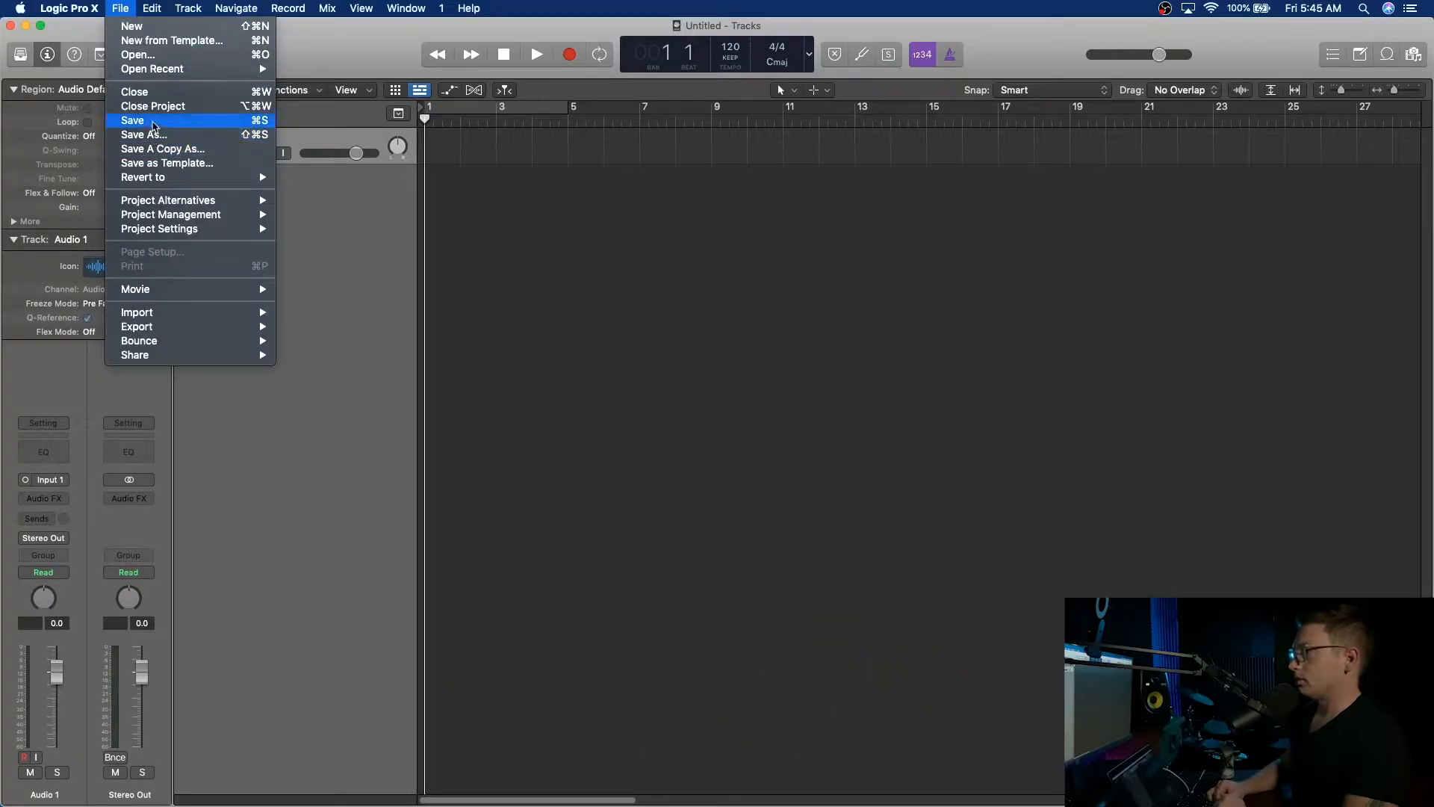
left_click(155, 121)
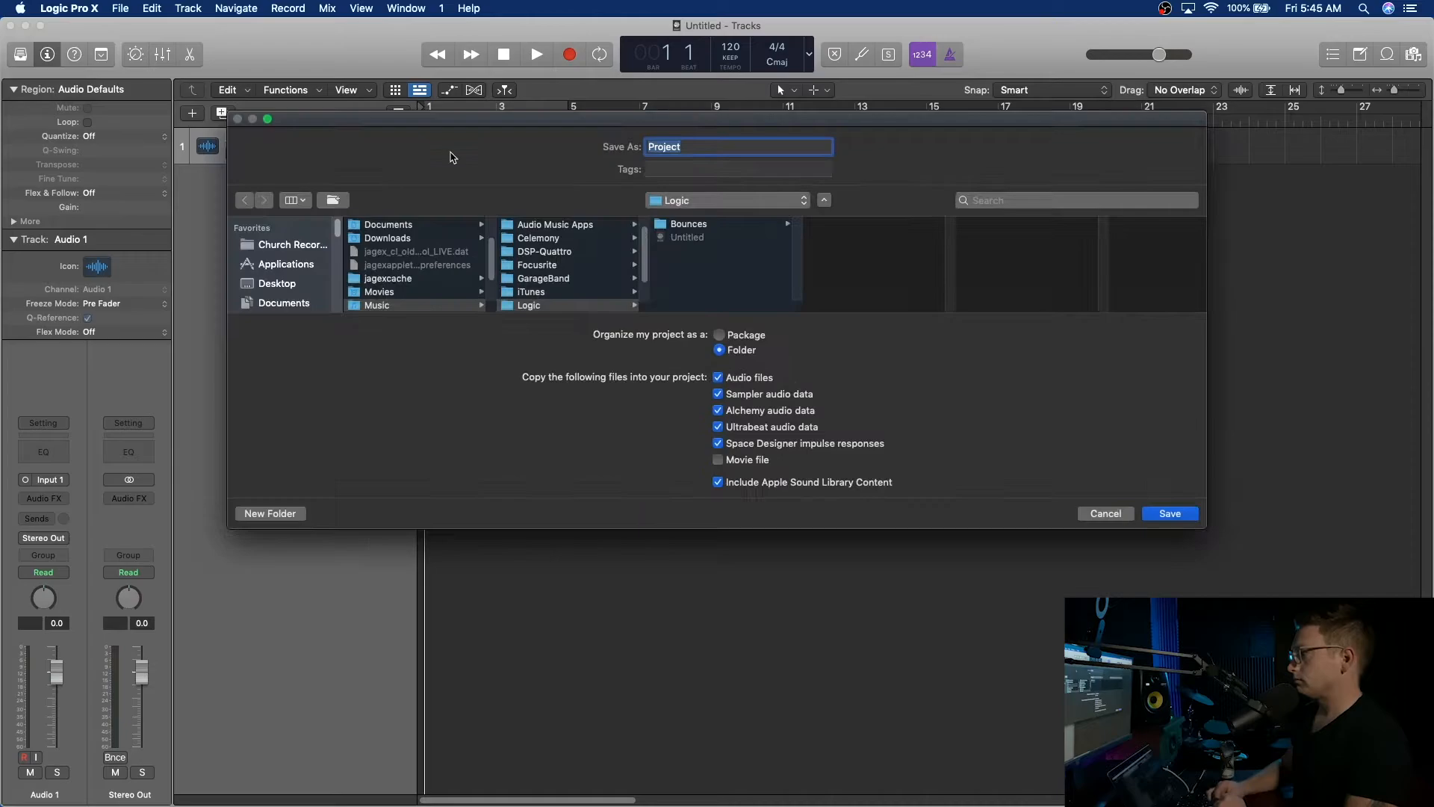
type("Empi")
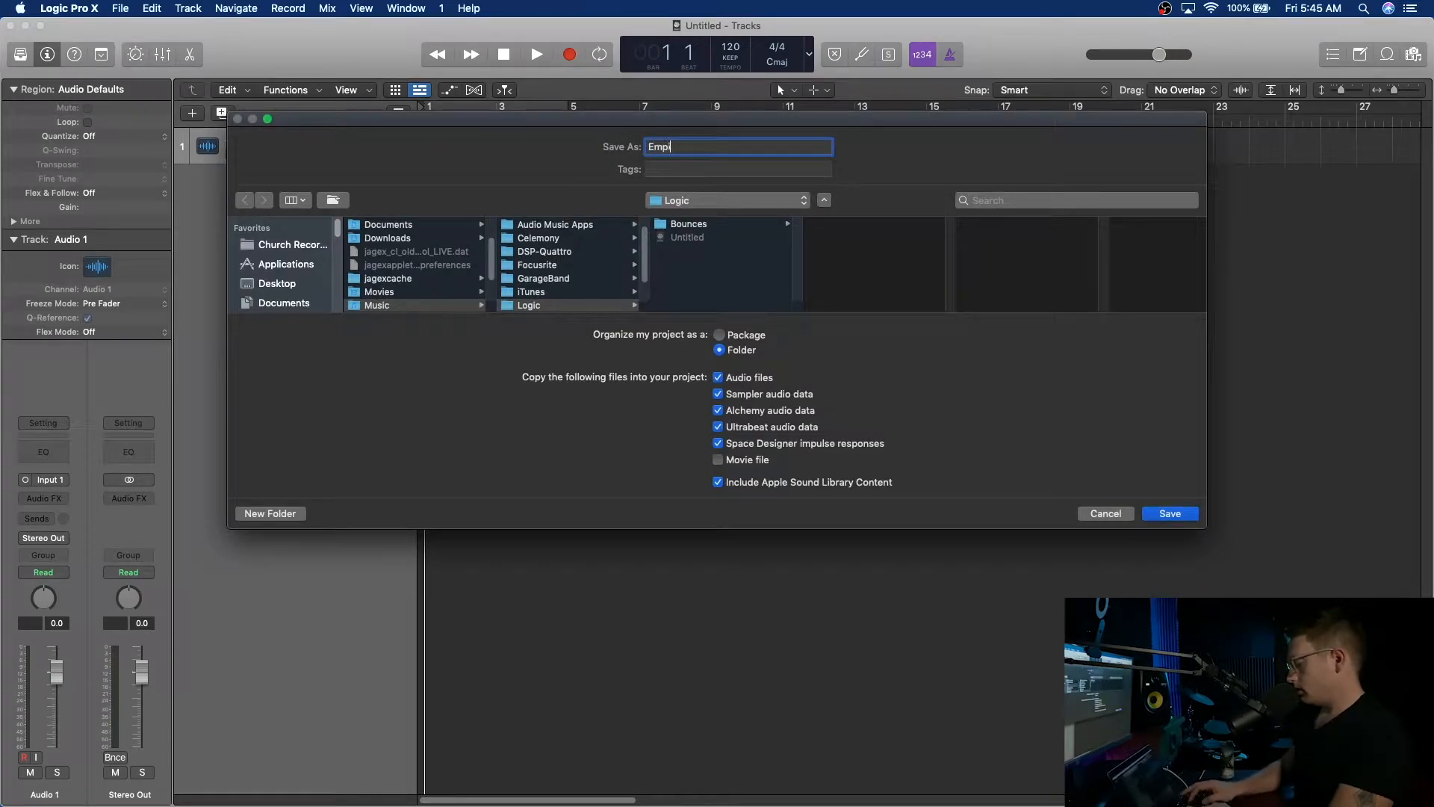
type("res Mix 2")
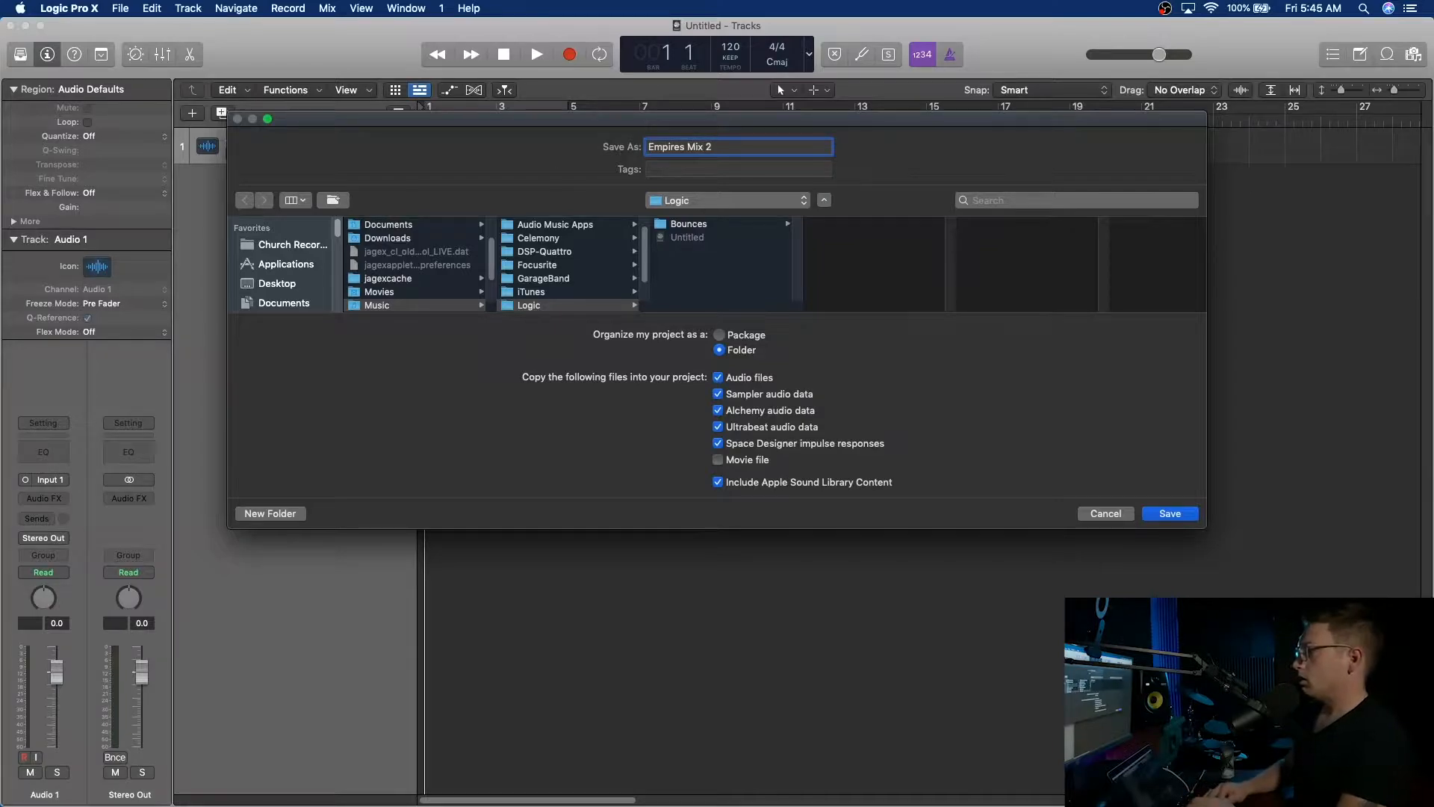
left_click(317, 247)
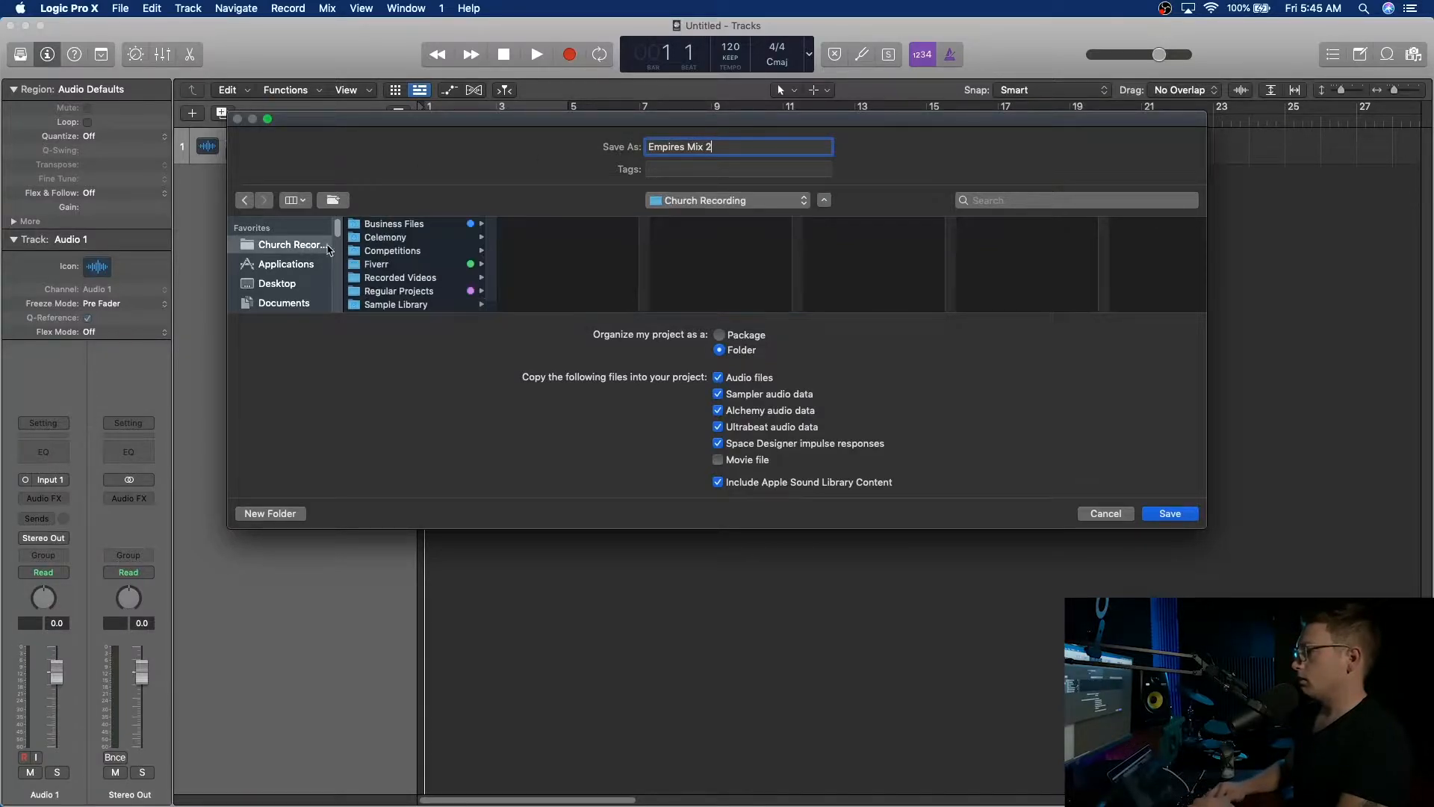
left_click(446, 266)
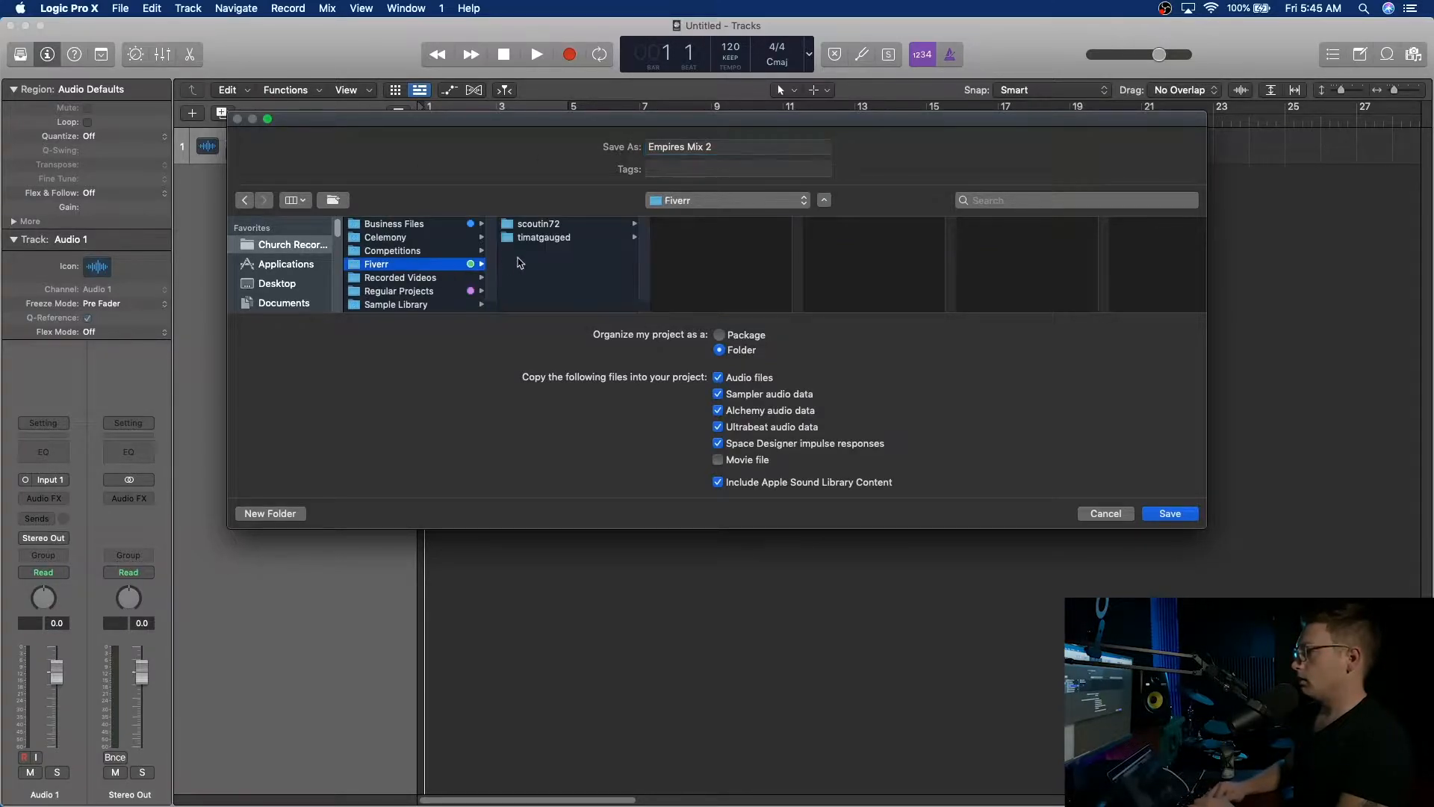
left_click(415, 292)
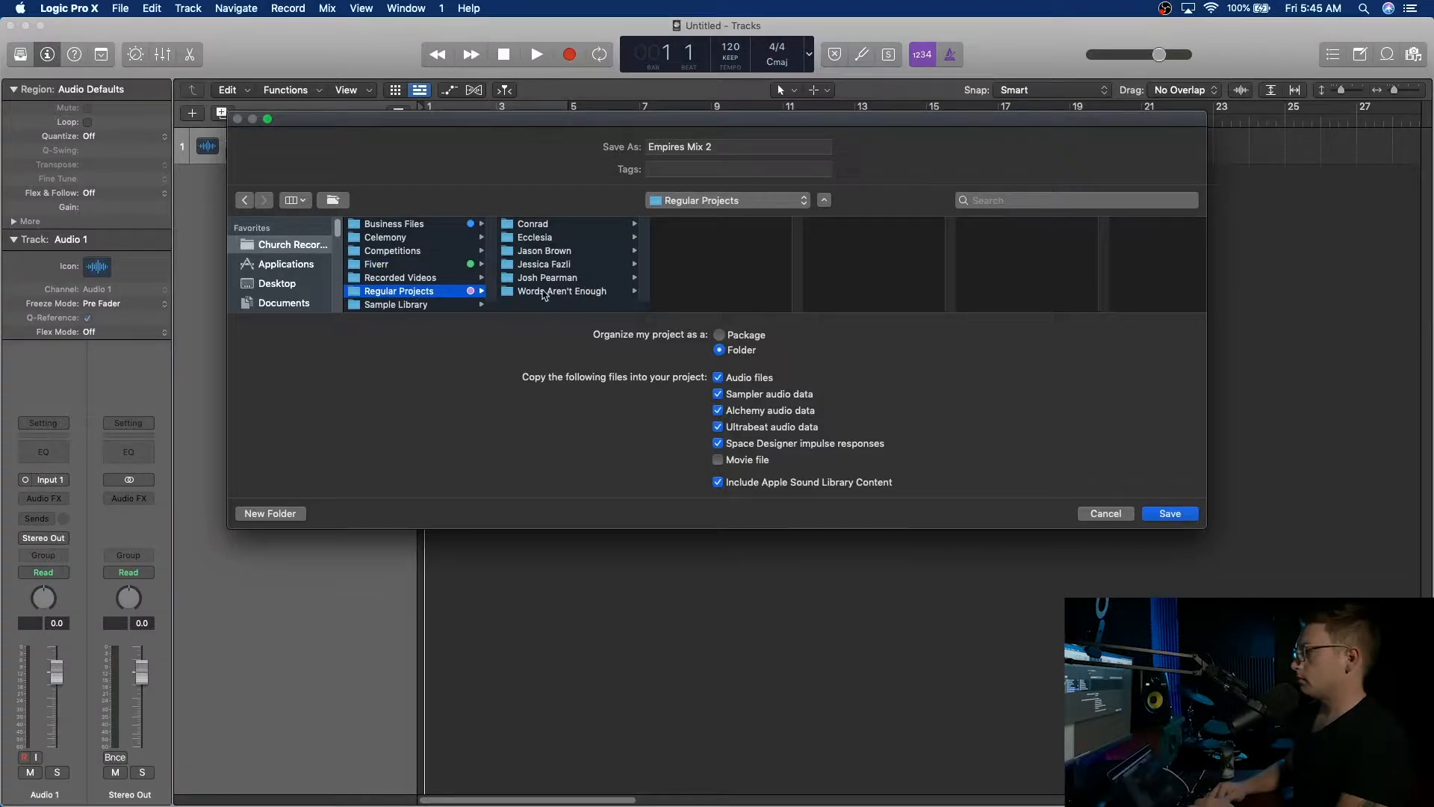
left_click(562, 292)
left_click(439, 254)
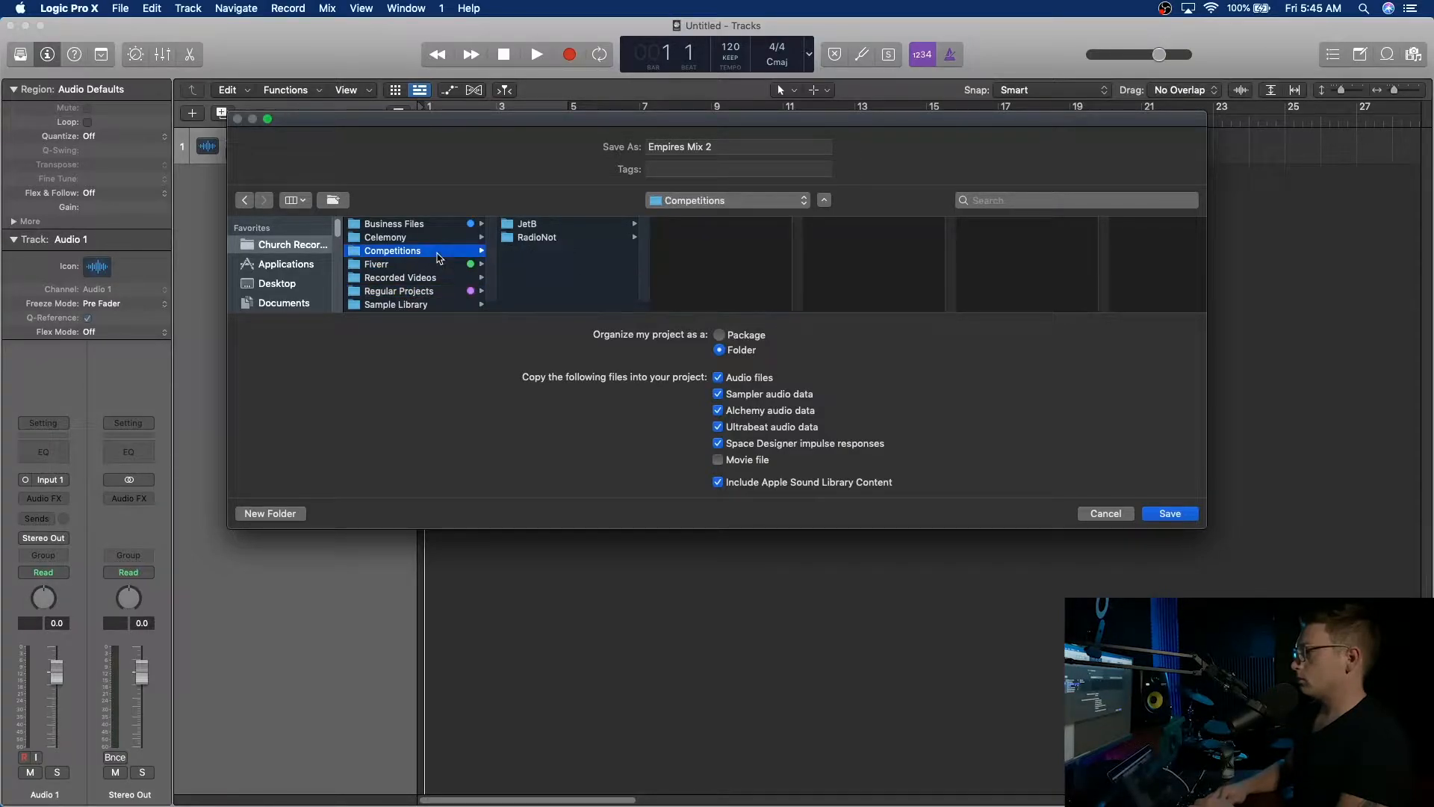
left_click(554, 240)
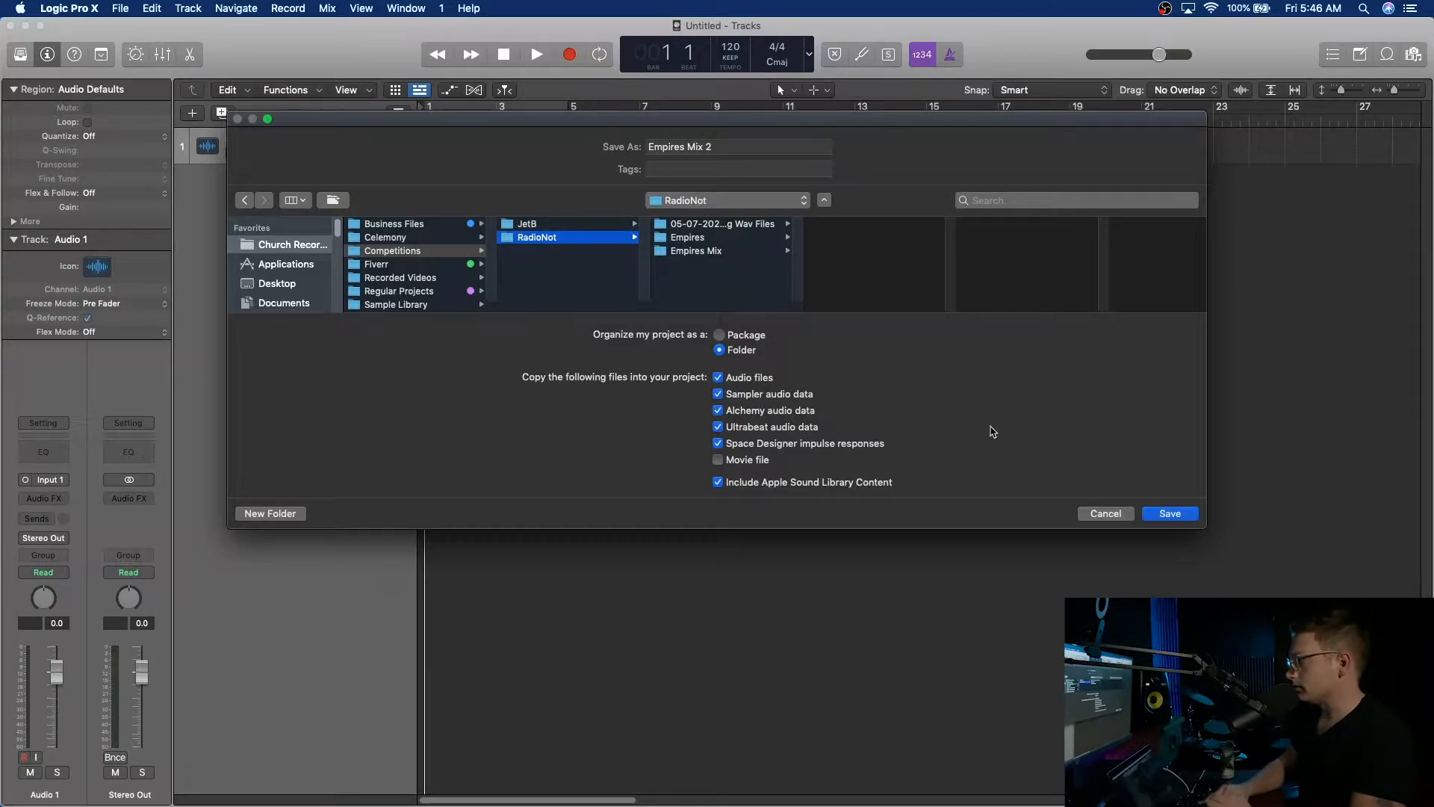
left_click(1170, 514)
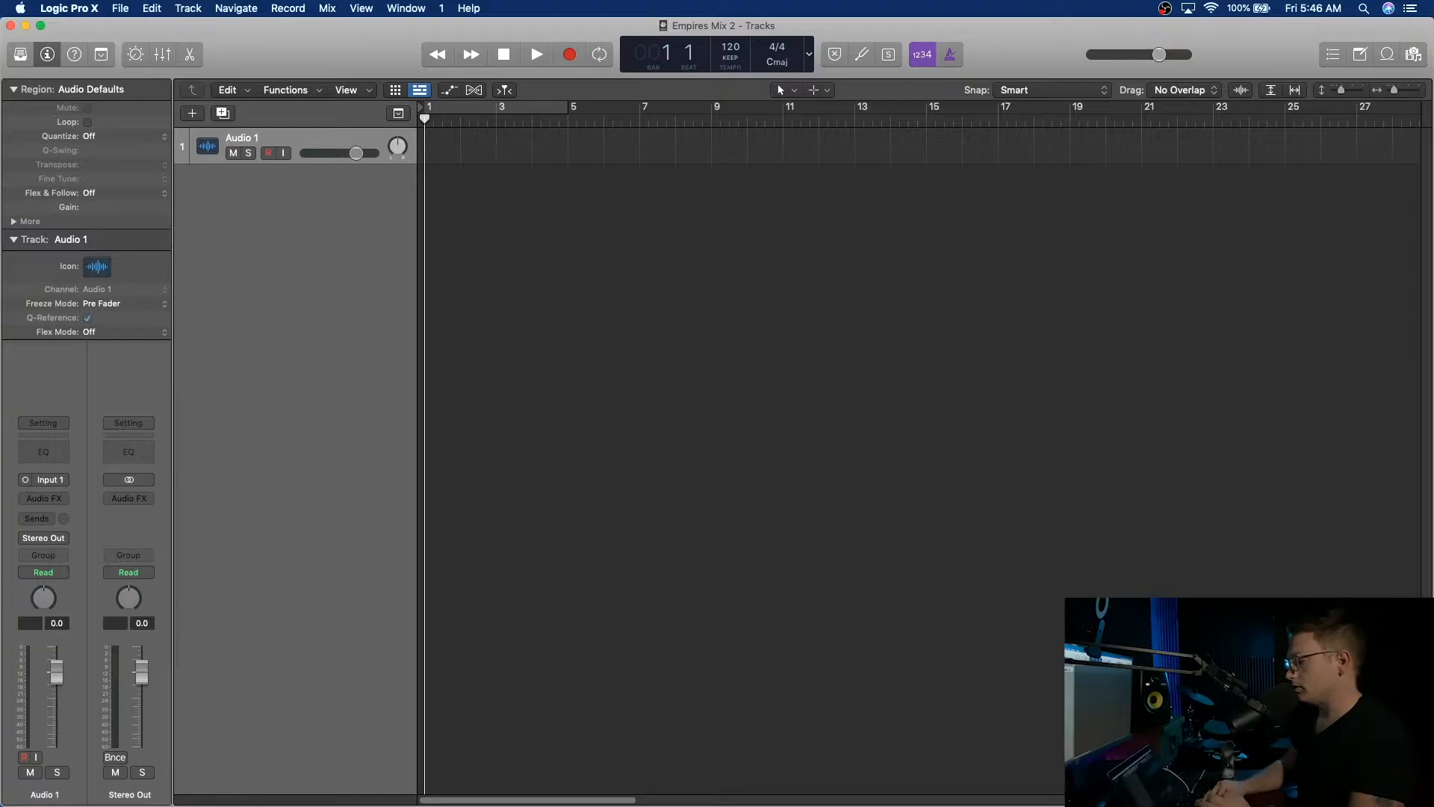
Switch to Finder and open the Audio Files folder of Empires Mix under Church Recording > Competitions > RadioNot.
key("super+Tab")
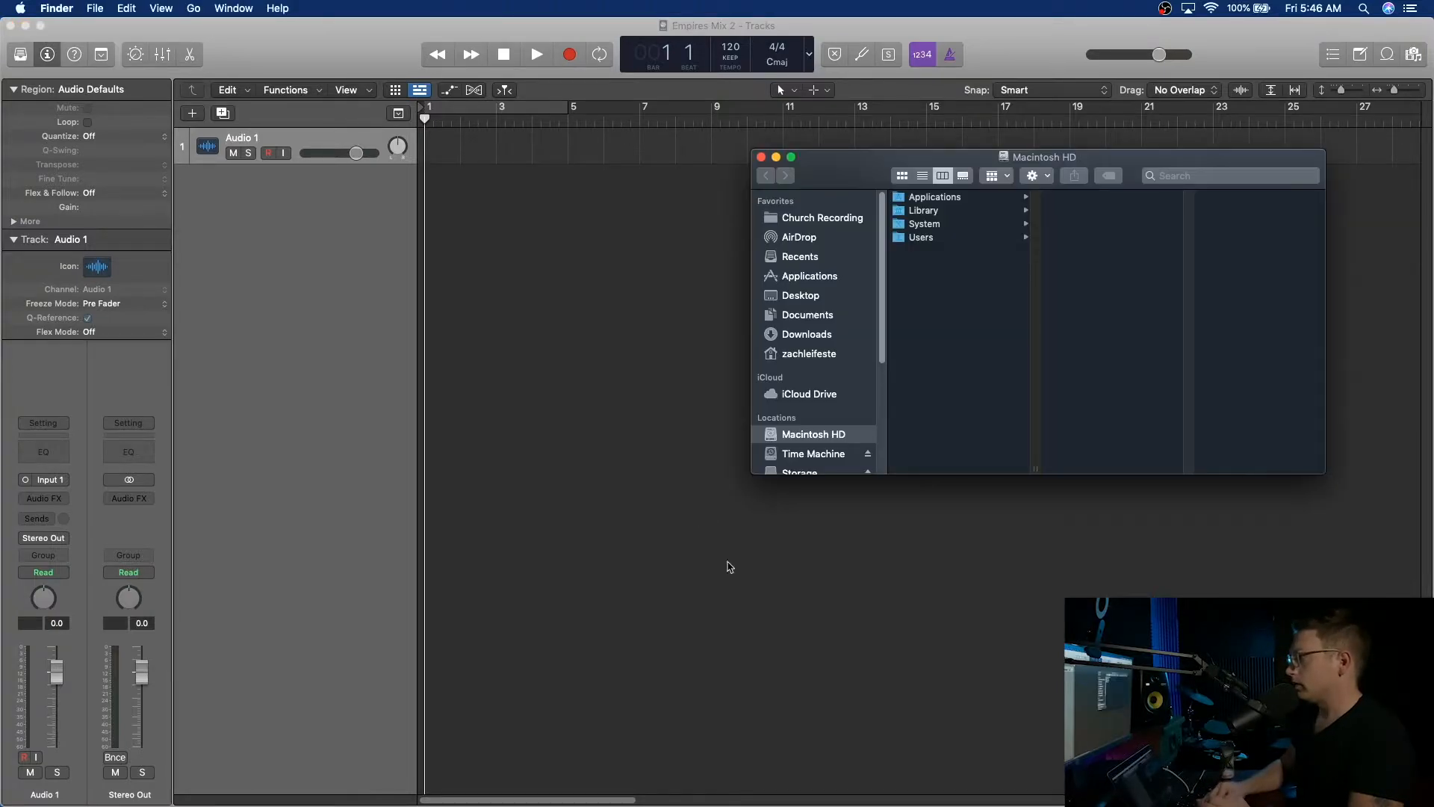
left_click(826, 222)
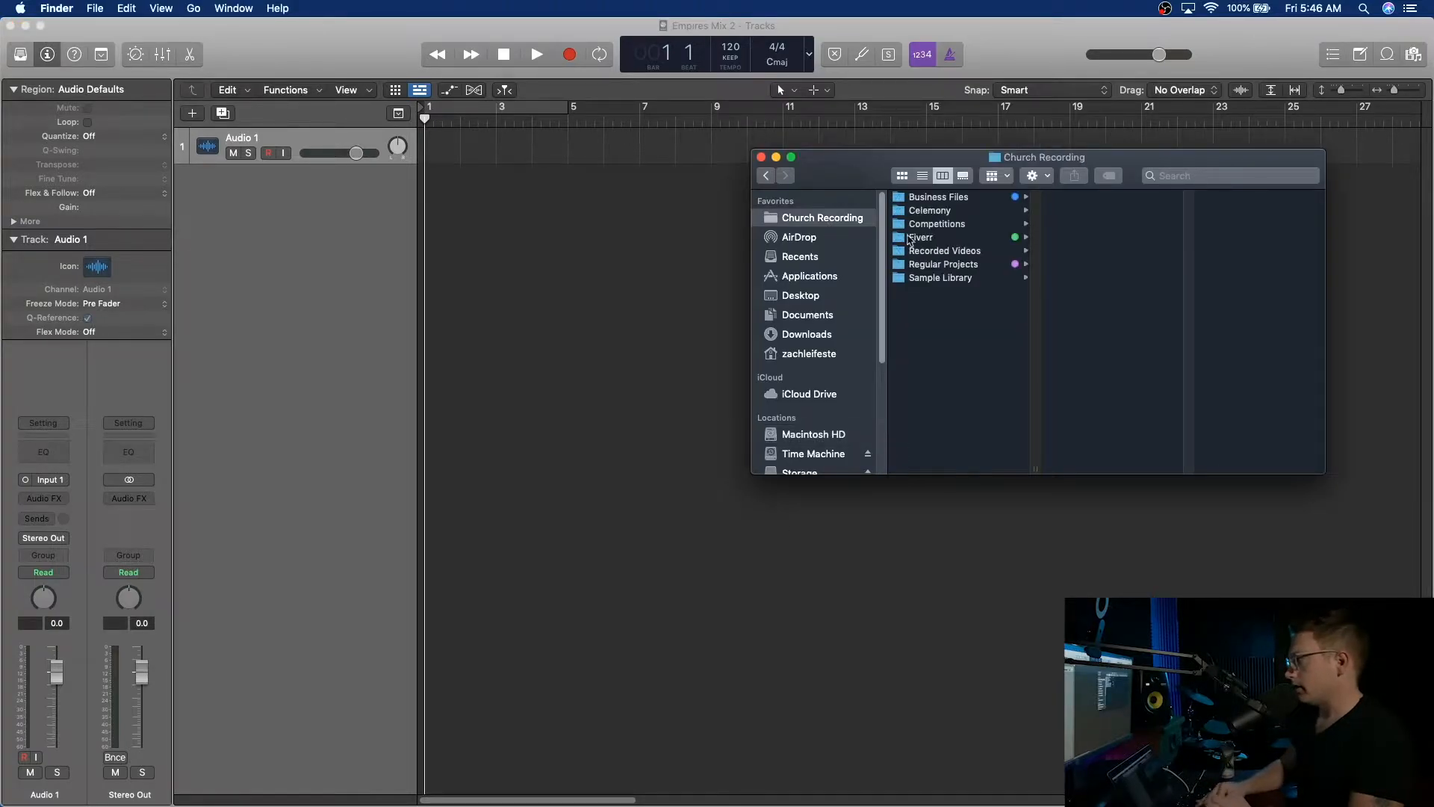
left_click(958, 226)
left_click(1066, 211)
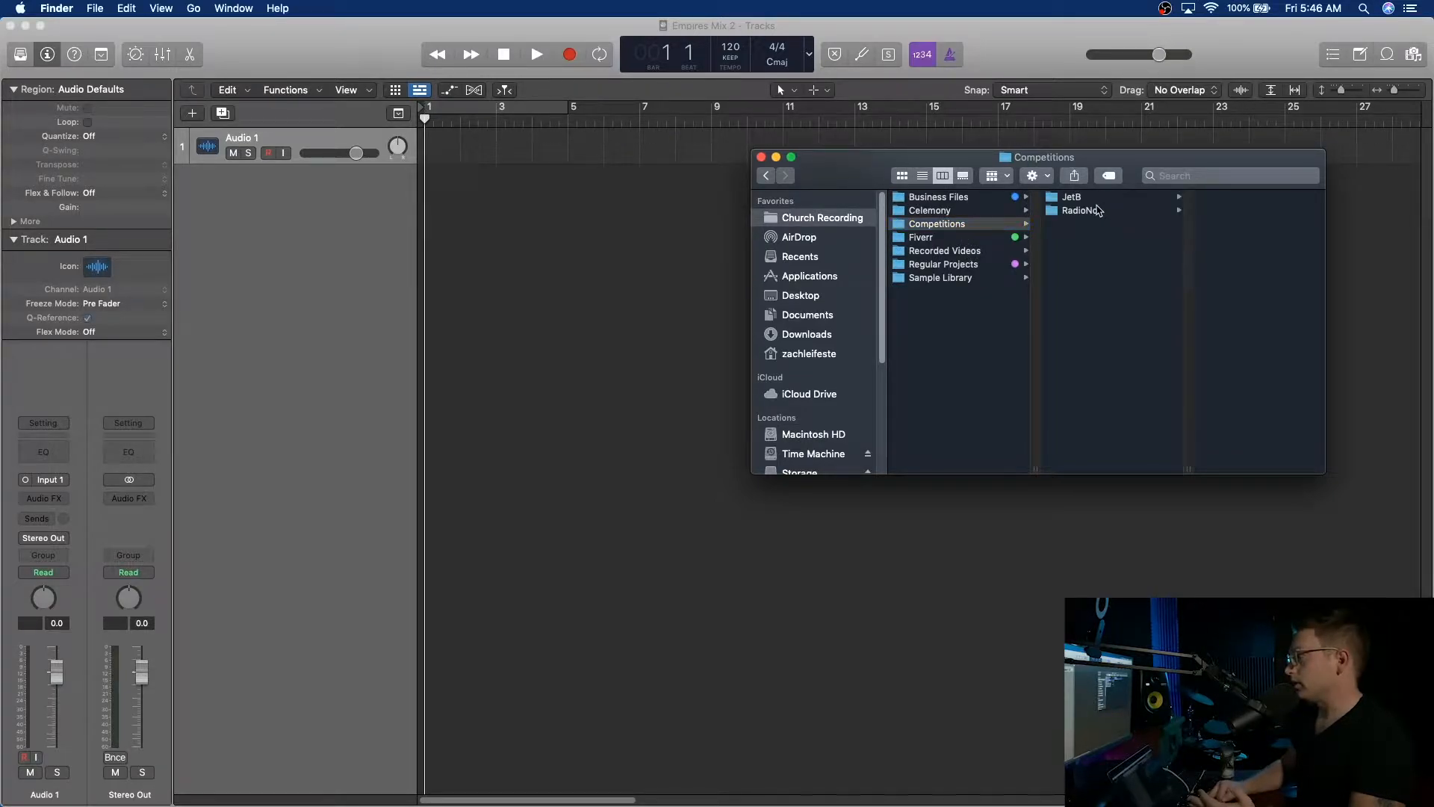
left_click(1225, 224)
left_click(1236, 198)
Select all WAV files from Bass 1 to Vox Woah Comp and move them into the Audio Files folder of Empires Mix 2.
left_click(1238, 196)
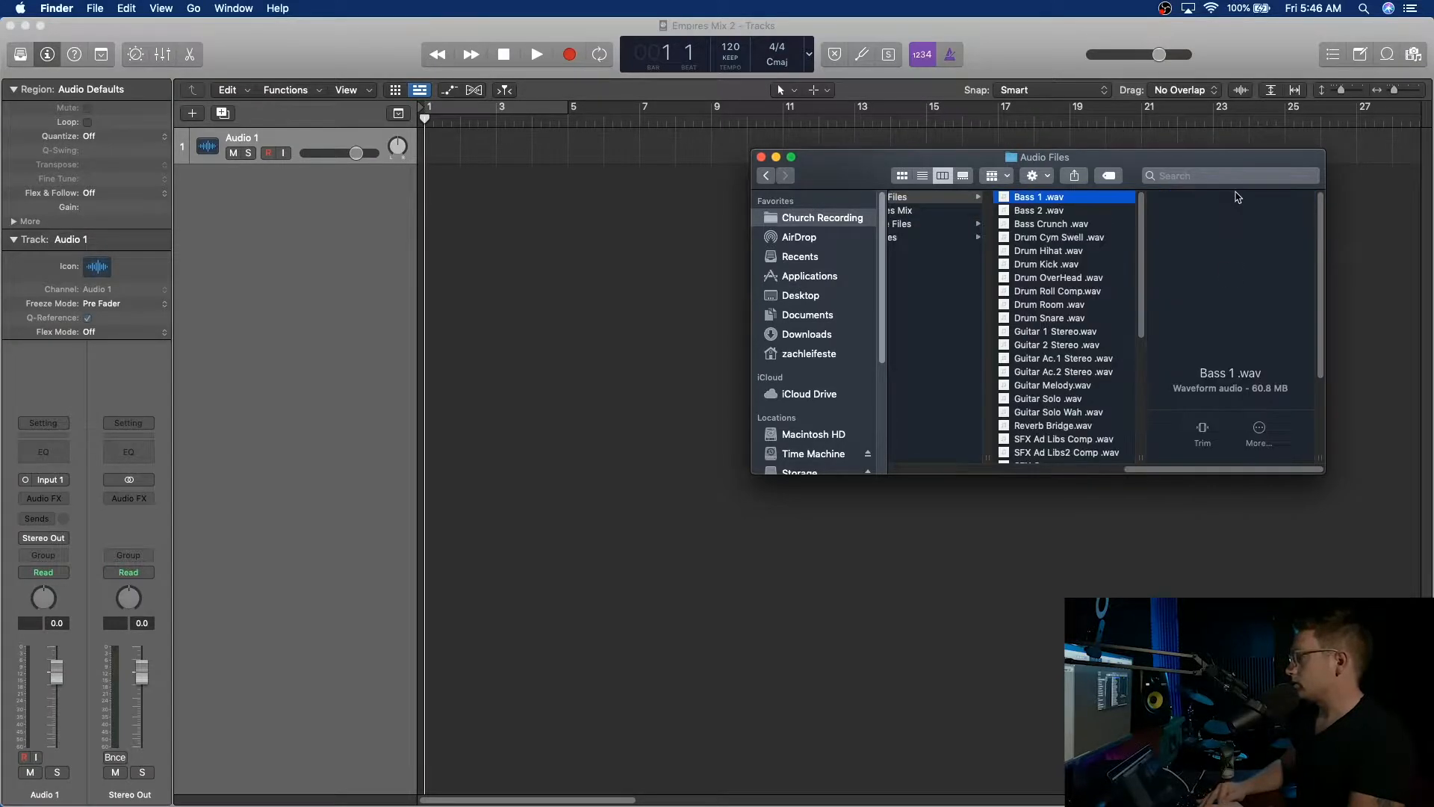
scroll(1052, 448, "down", 10)
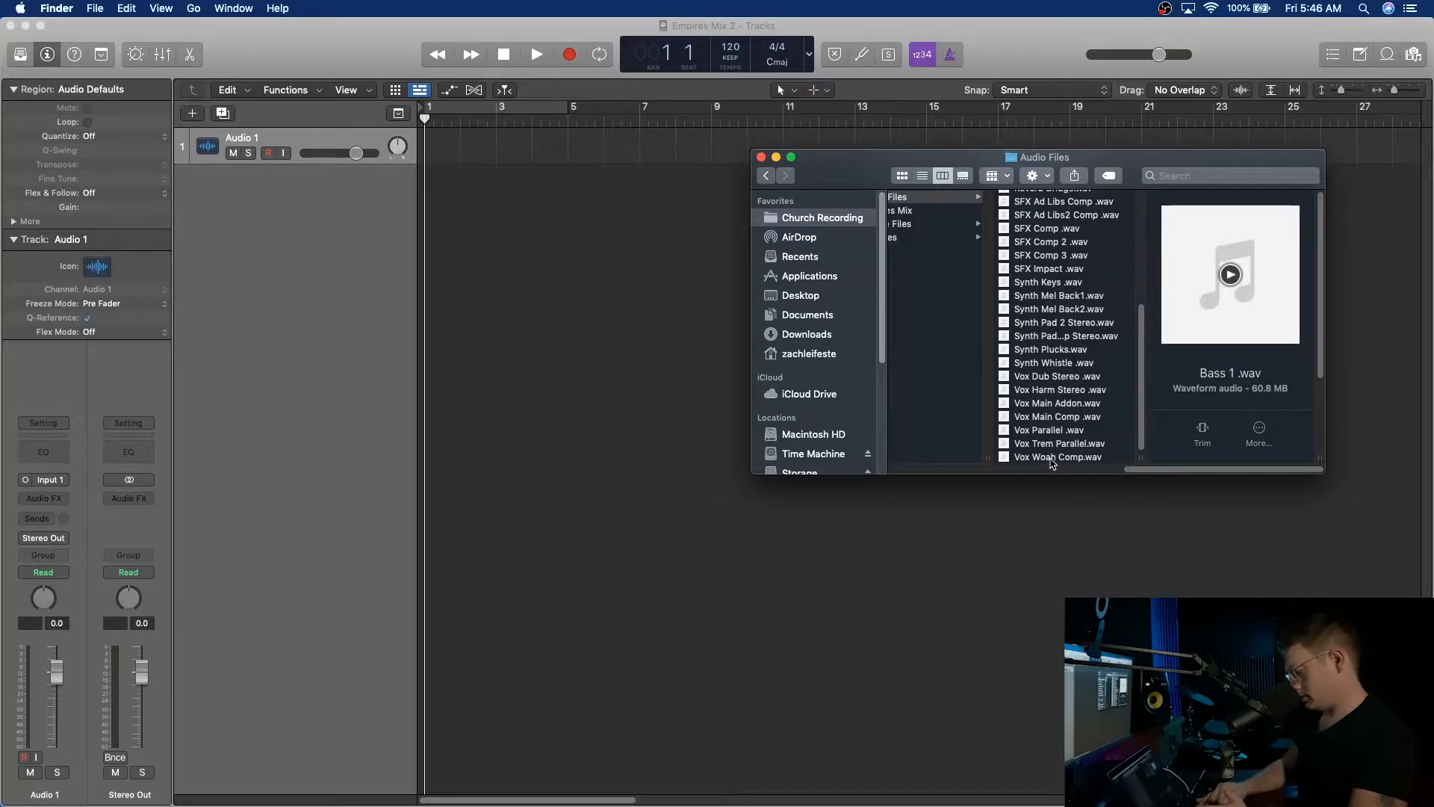
left_click(1052, 461, "shift")
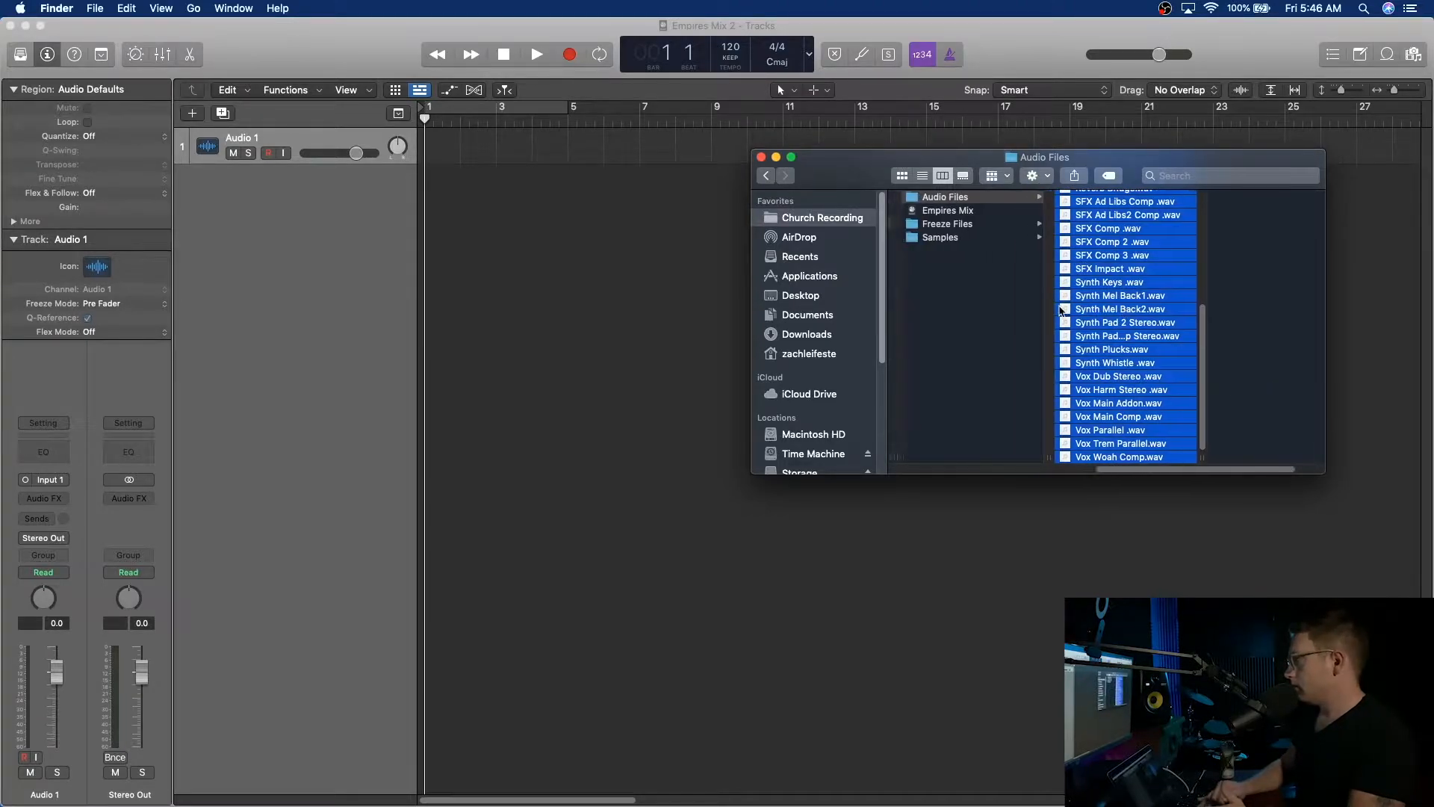
scroll(1088, 240, "left", 5)
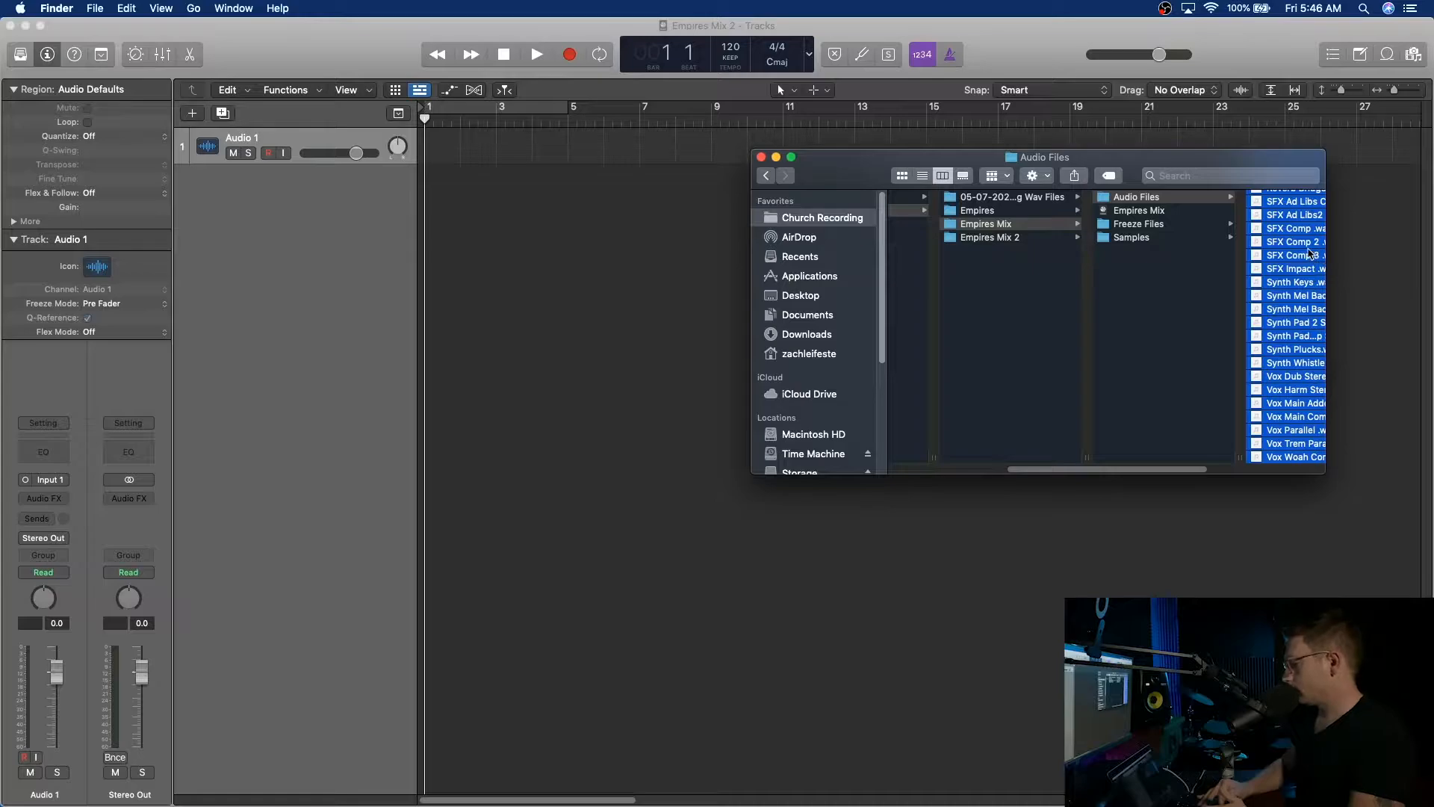
left_click_drag(1302, 243, 1134, 201)
left_click(1134, 200)
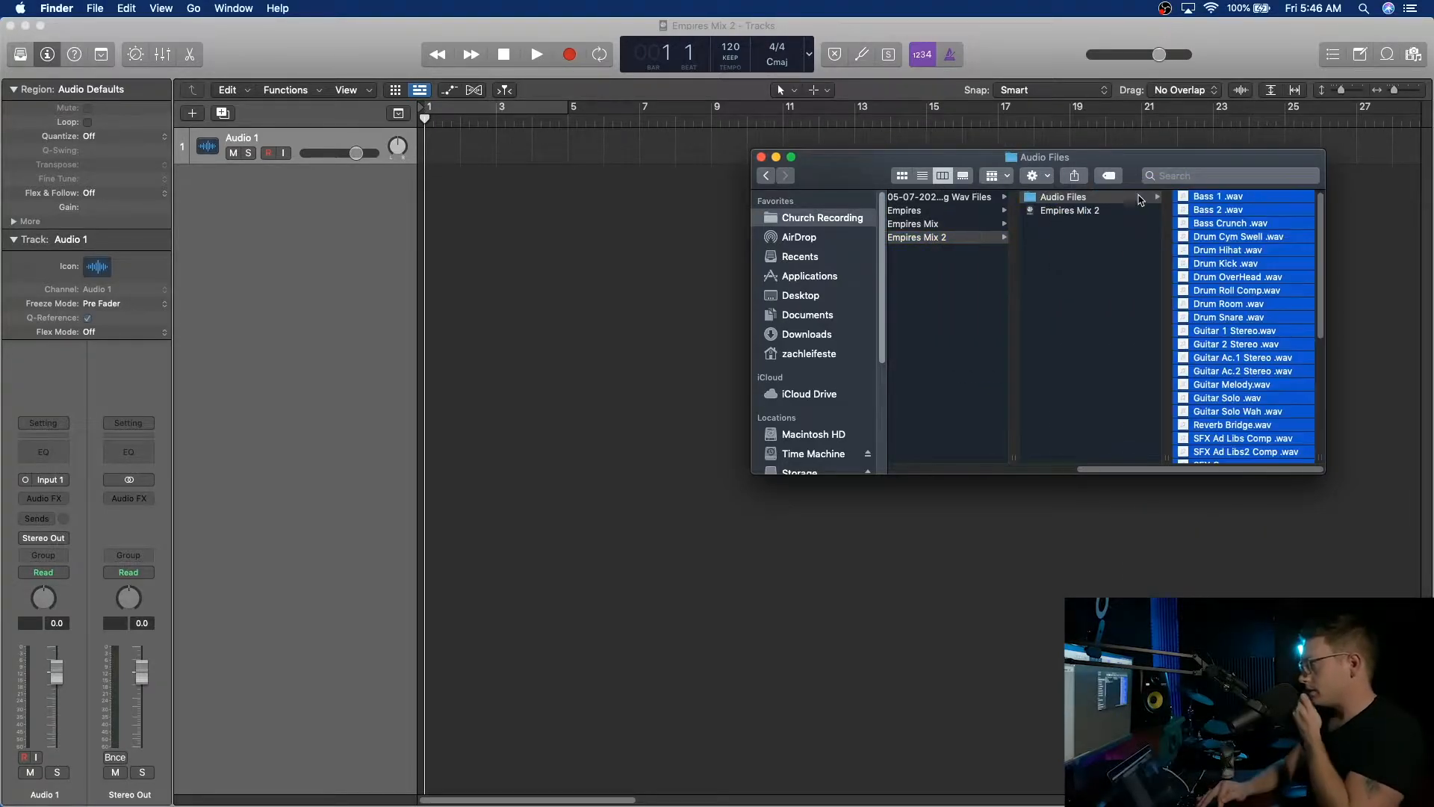
left_click(1104, 245)
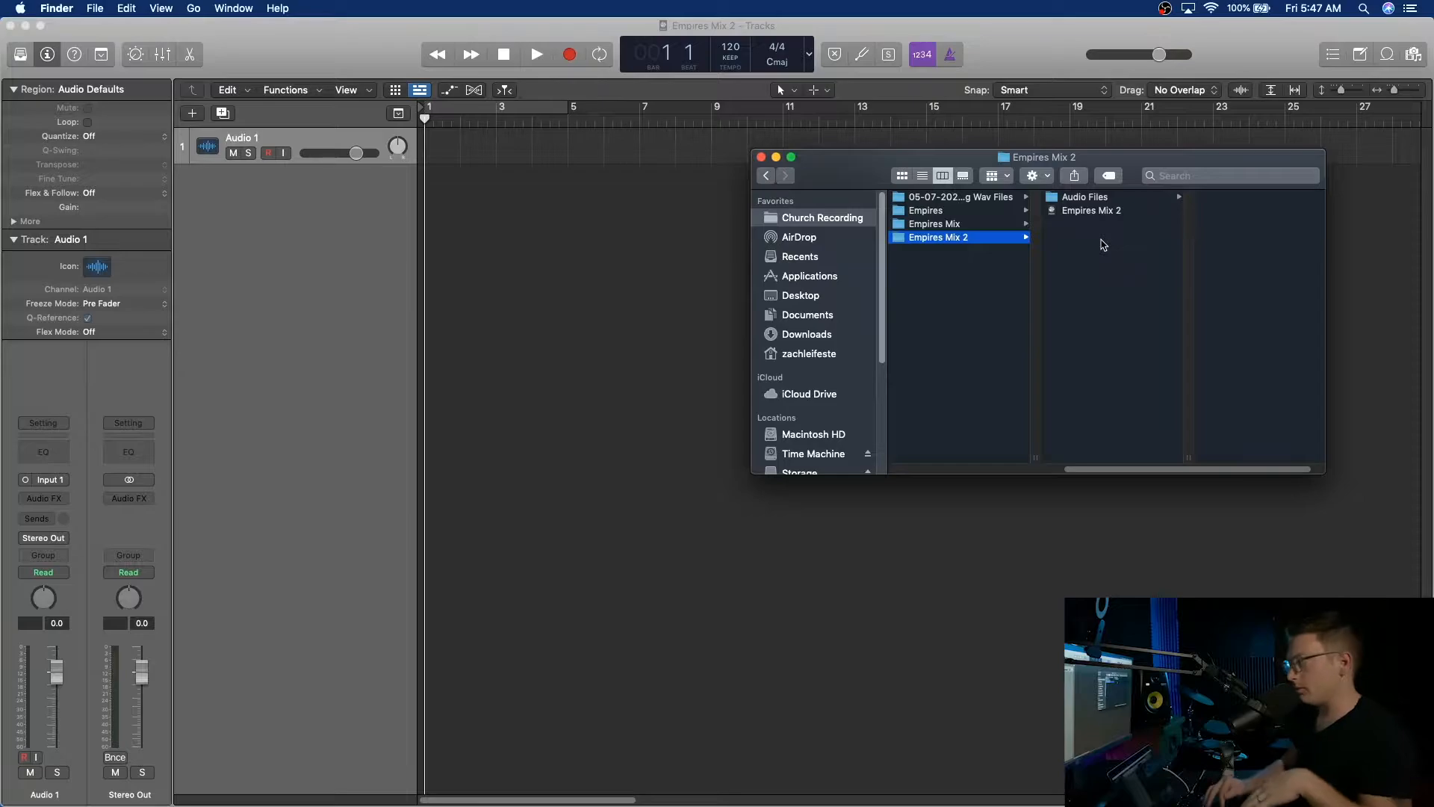
Switch back to Logic Pro X and import every WAV file from Empires Mix 2's Audio Files folder into the project's audio list.
left_click(1231, 34)
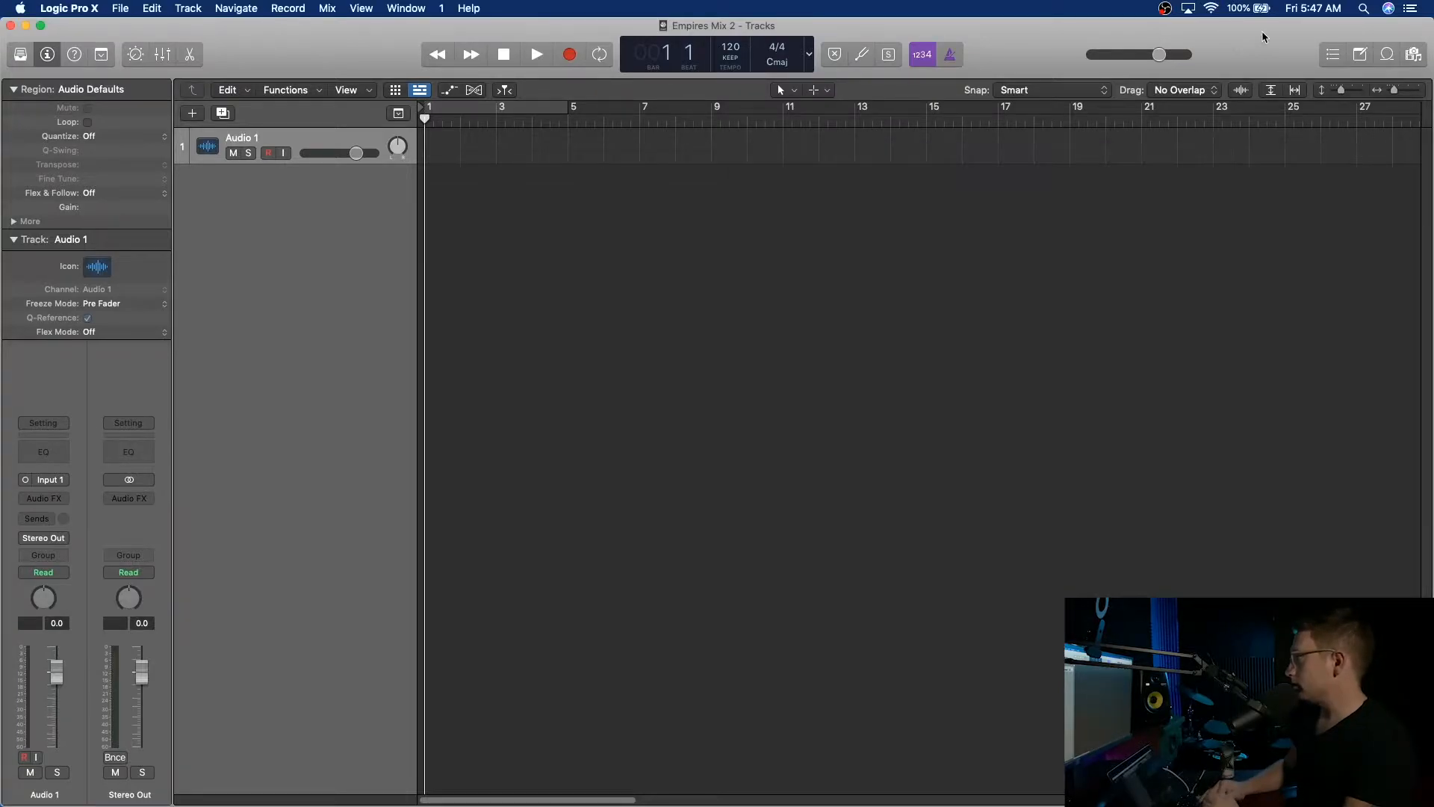
left_click(1411, 55)
left_click(1142, 113)
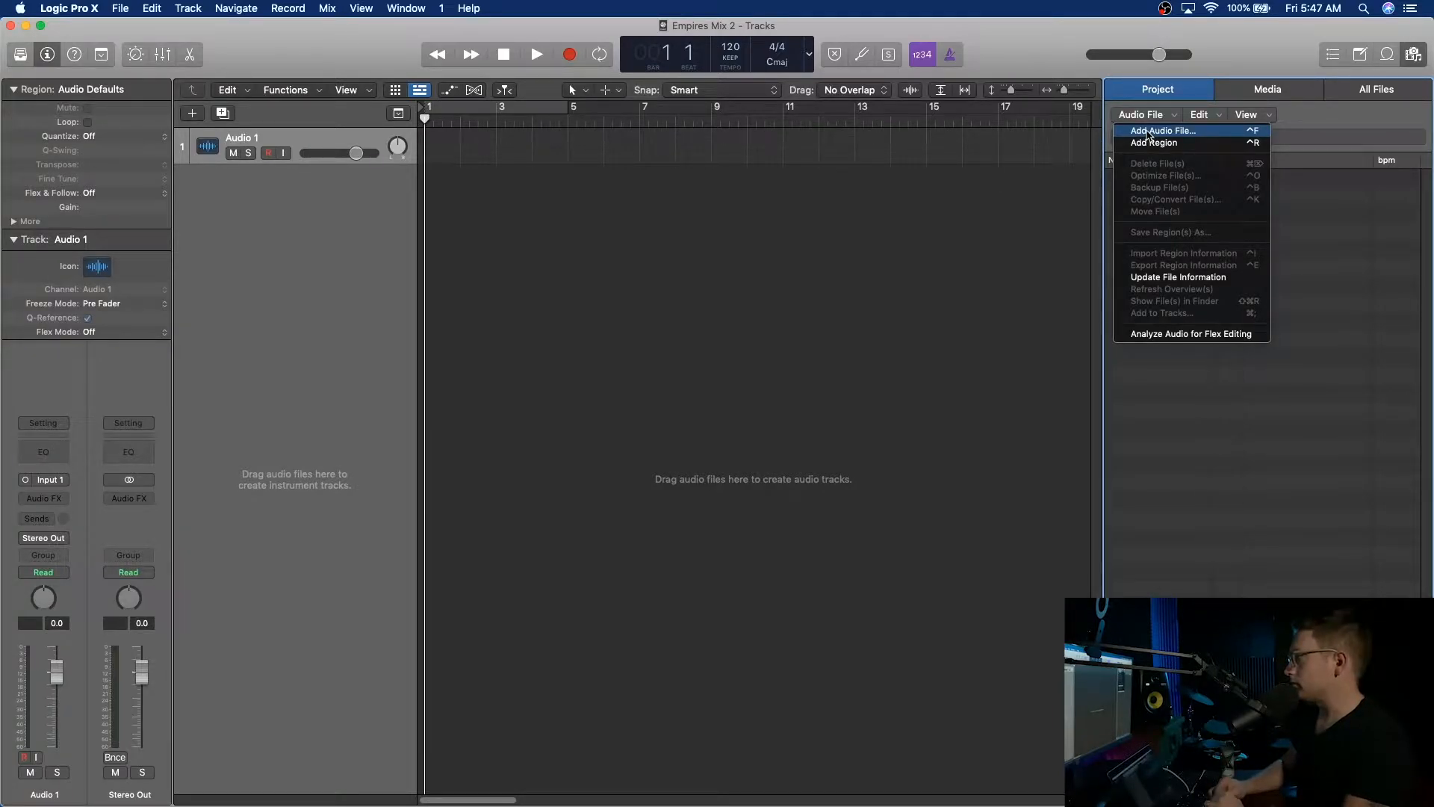
left_click(1149, 132)
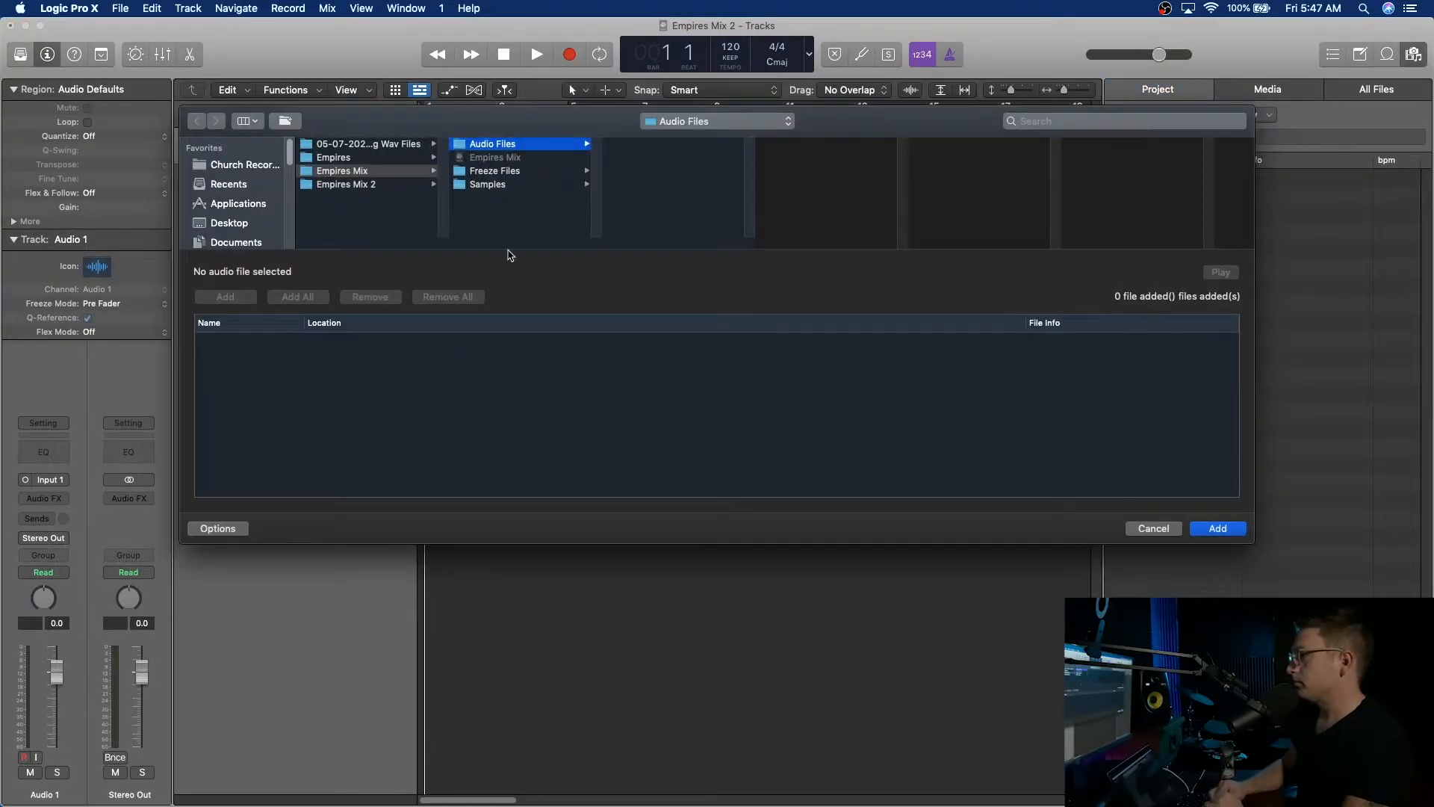
left_click(348, 185)
left_click(513, 146)
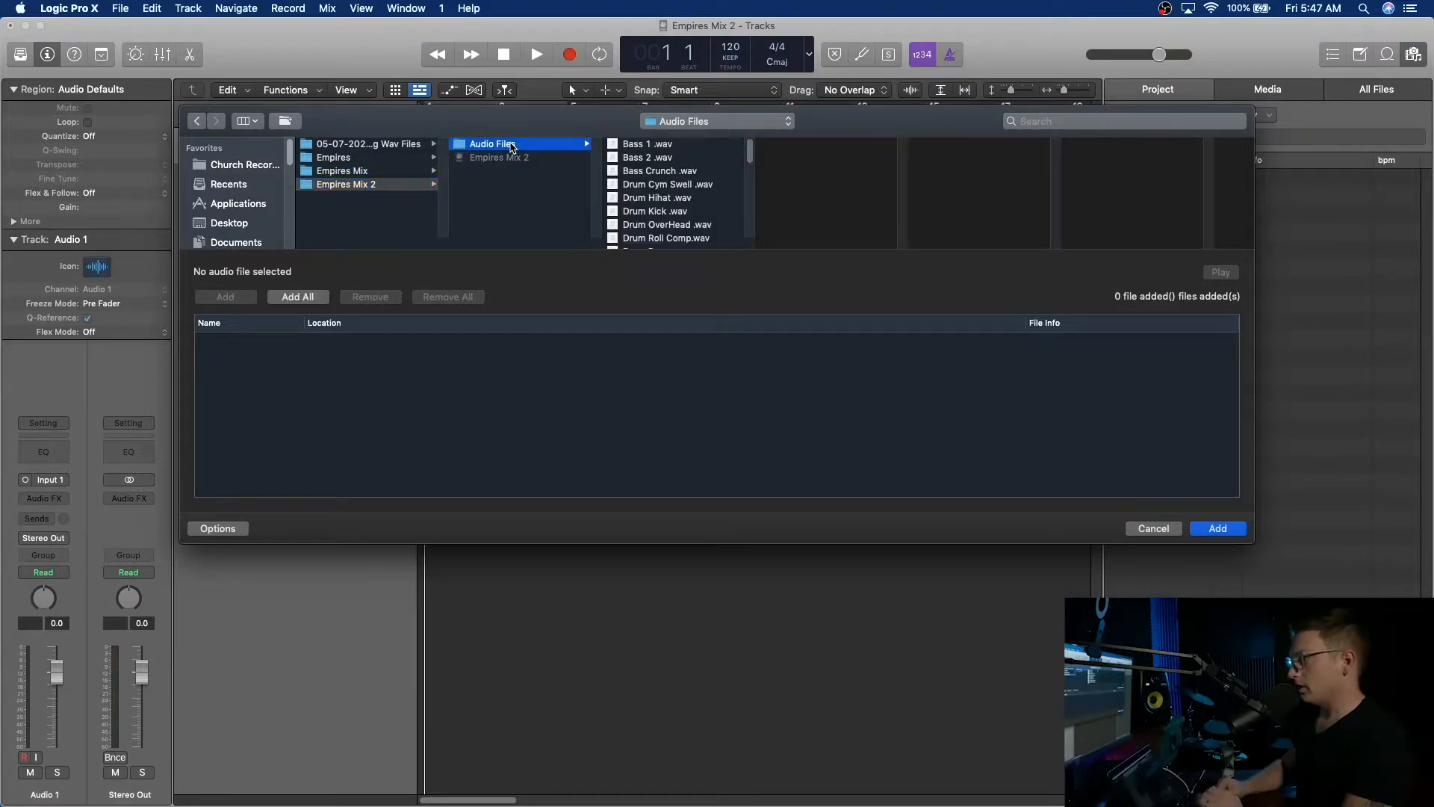
left_click(661, 147)
scroll(657, 211, "down", 5)
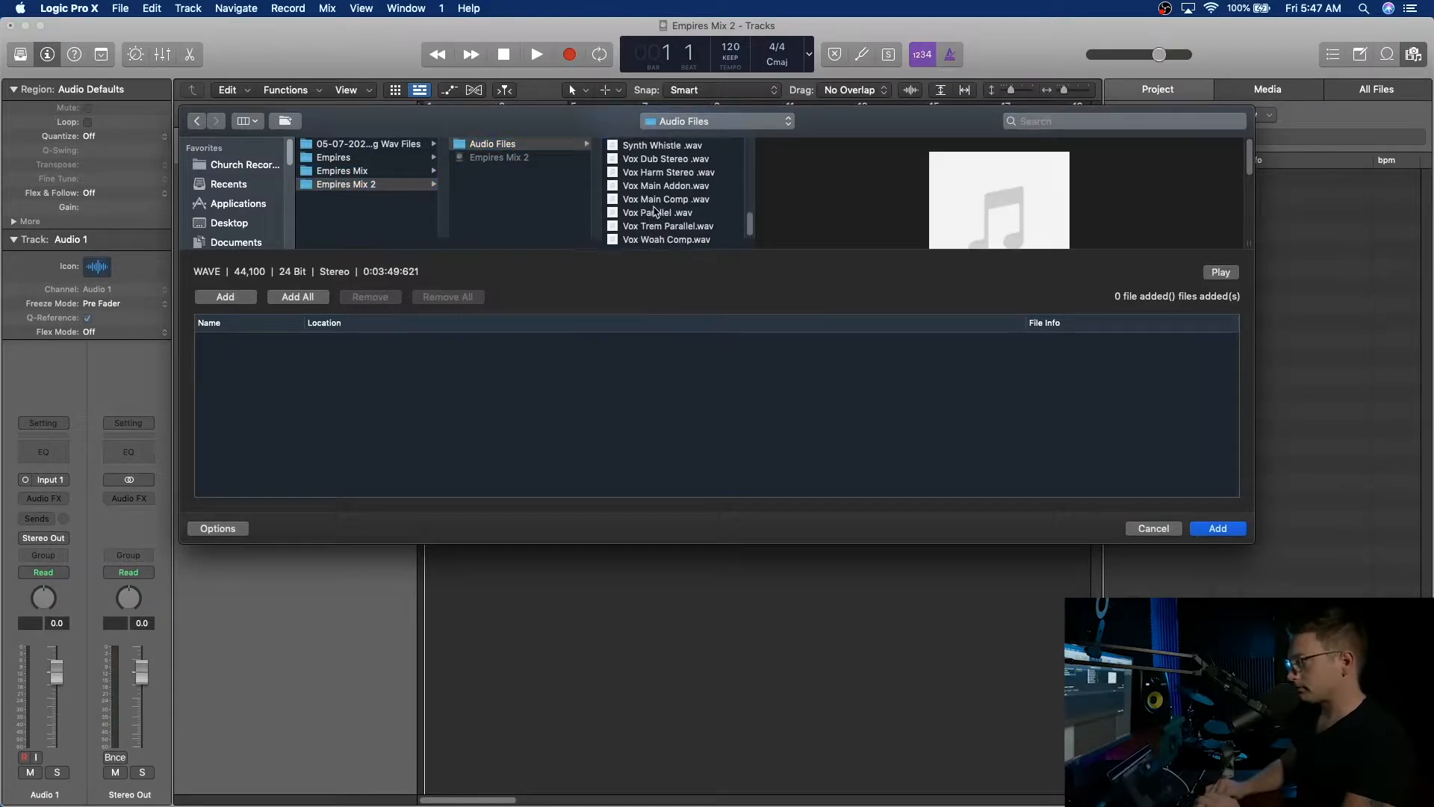
left_click(652, 243, "shift")
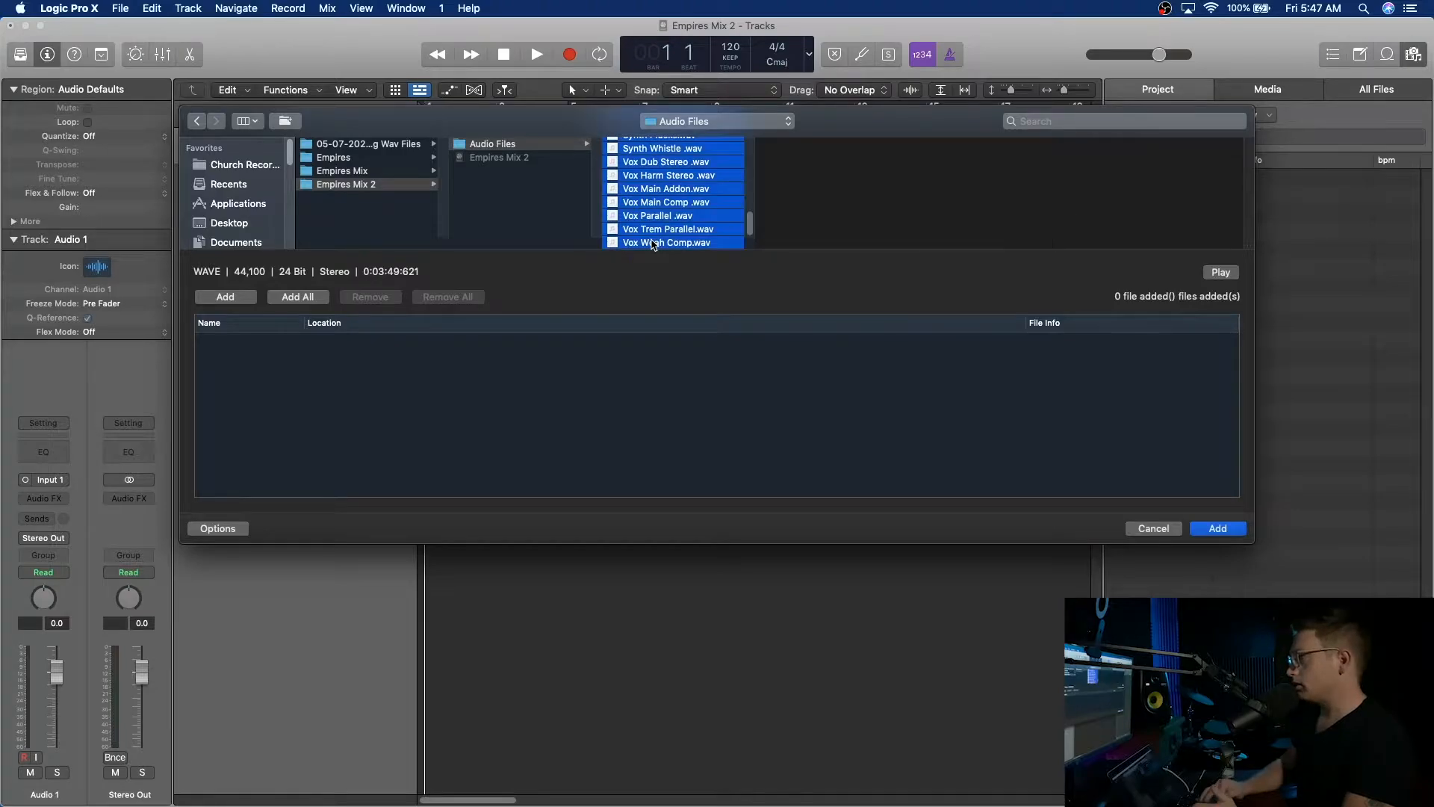
left_click(1218, 529)
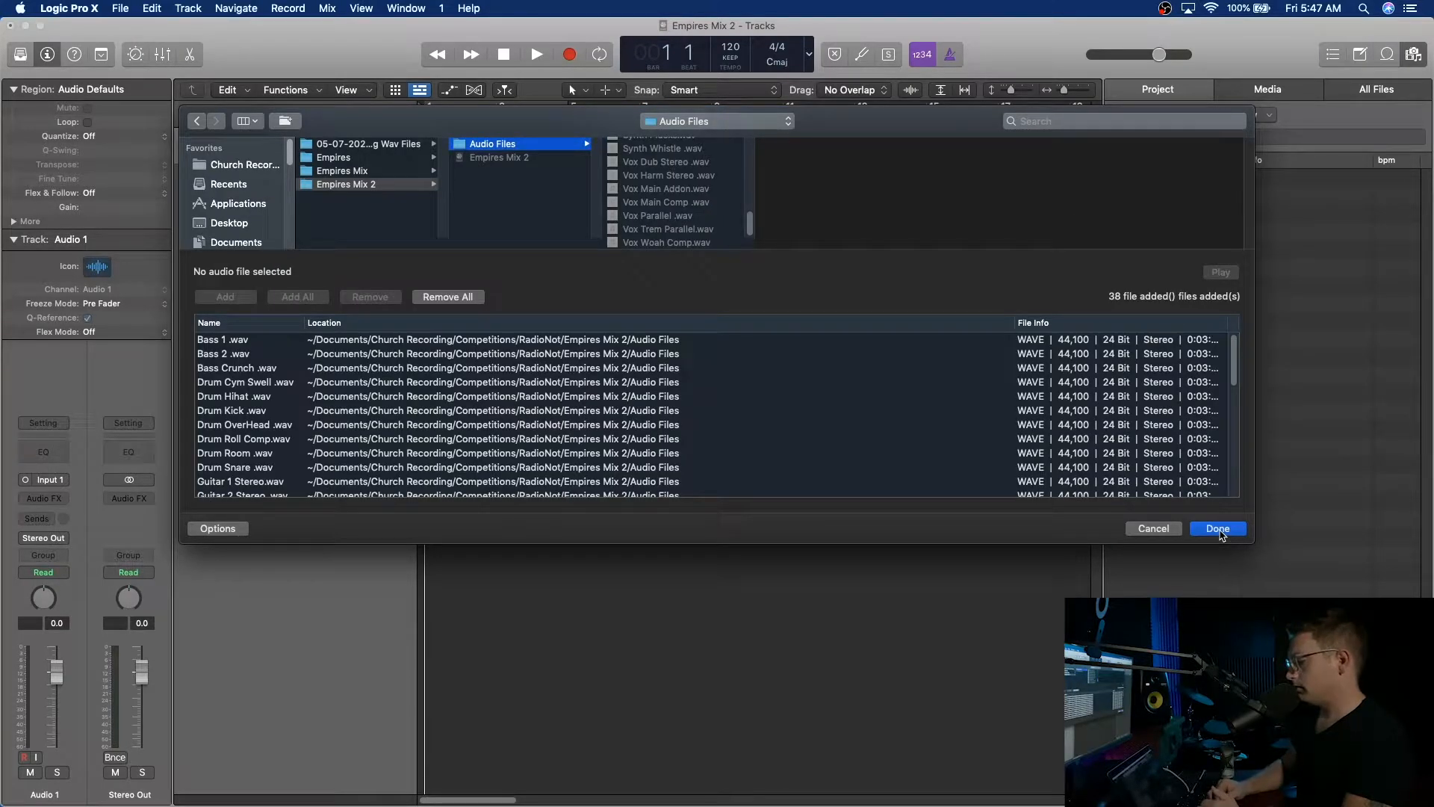
left_click(1219, 529)
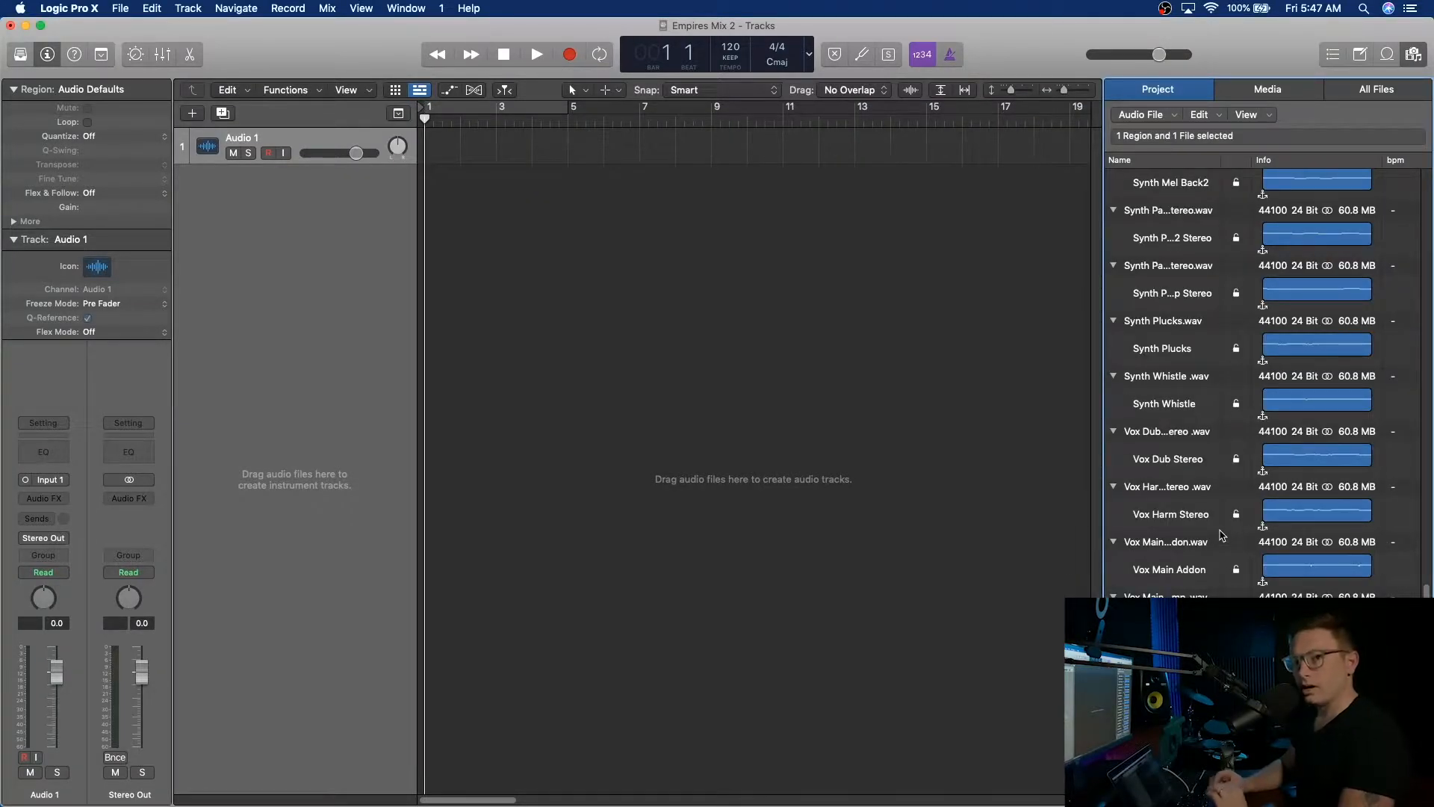
Place all the imported audio files on tracks starting at bar 1, using existing tracks and creating new audio regions.
scroll(1222, 289, "up", 15)
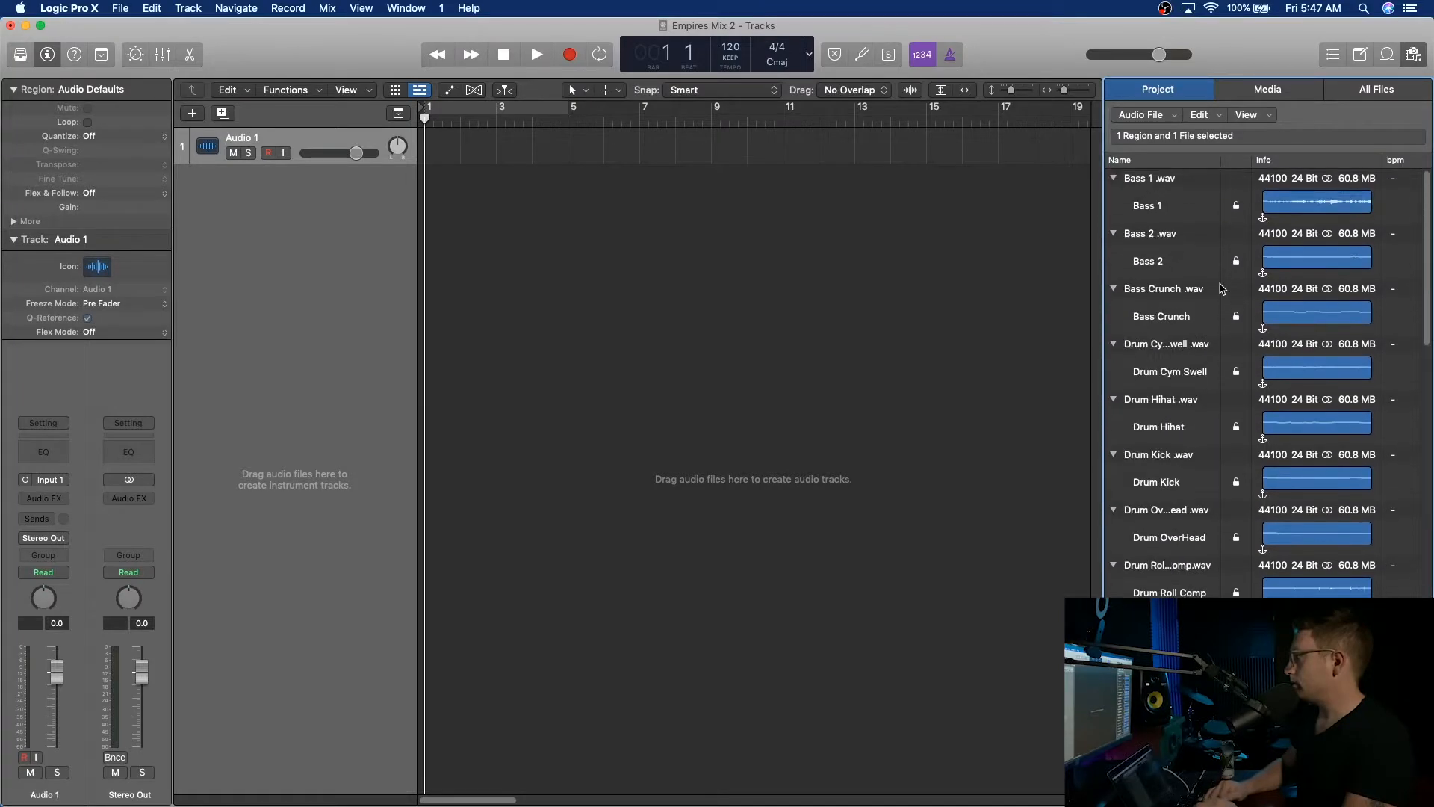
left_click(1159, 181)
scroll(1173, 348, "down", 15)
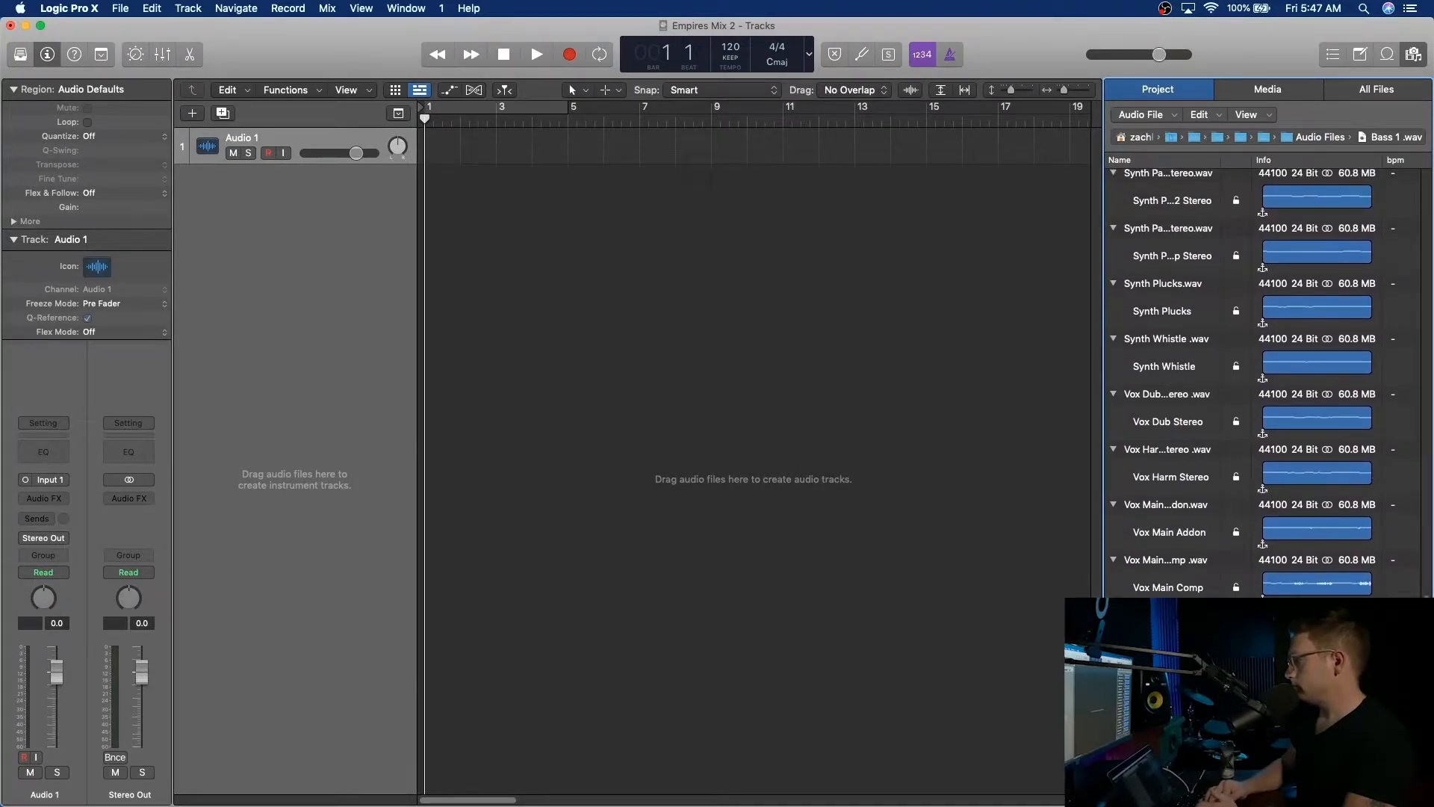
key("super+a")
scroll(1151, 183, "up", 15)
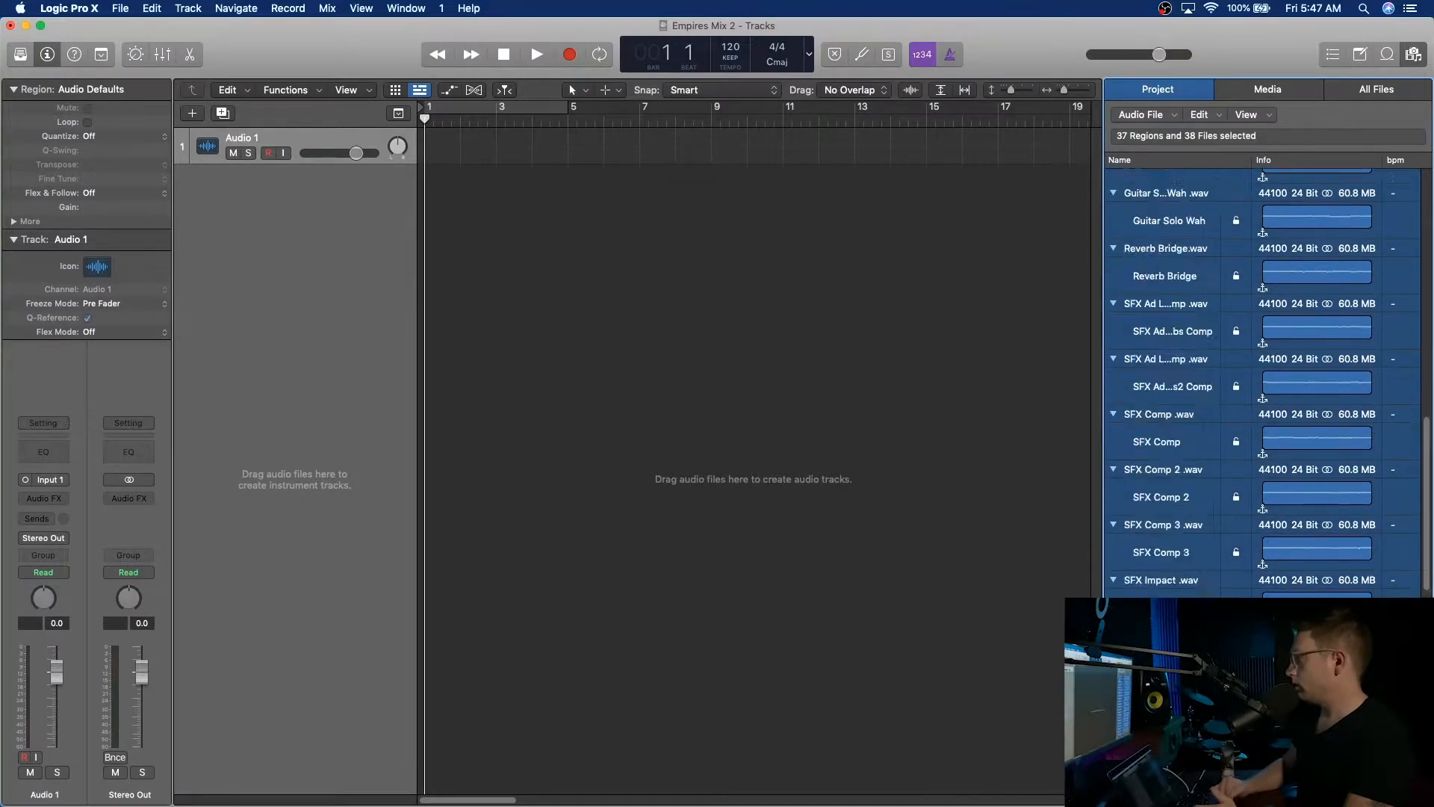
left_click_drag(1034, 183, 429, 156)
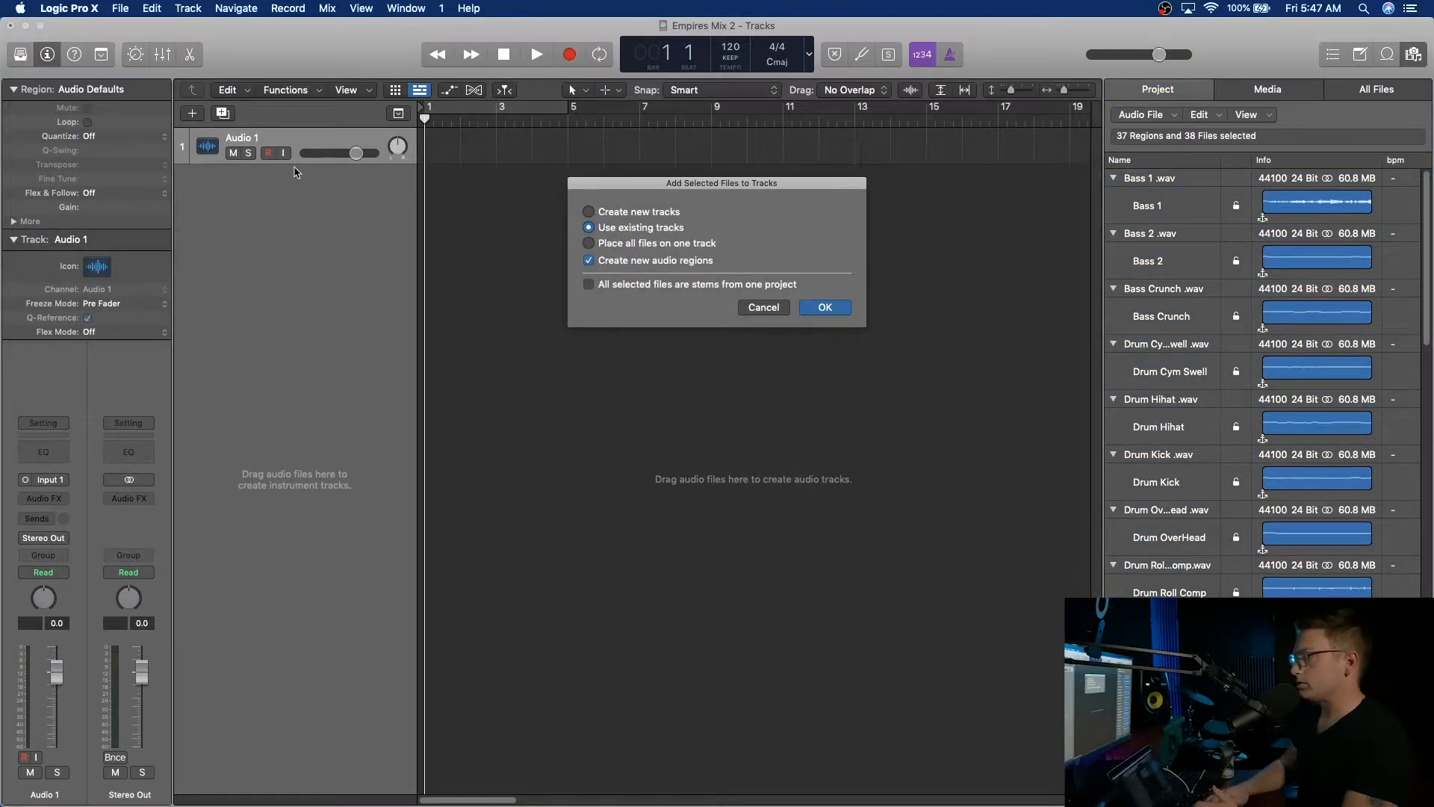
left_click(827, 309)
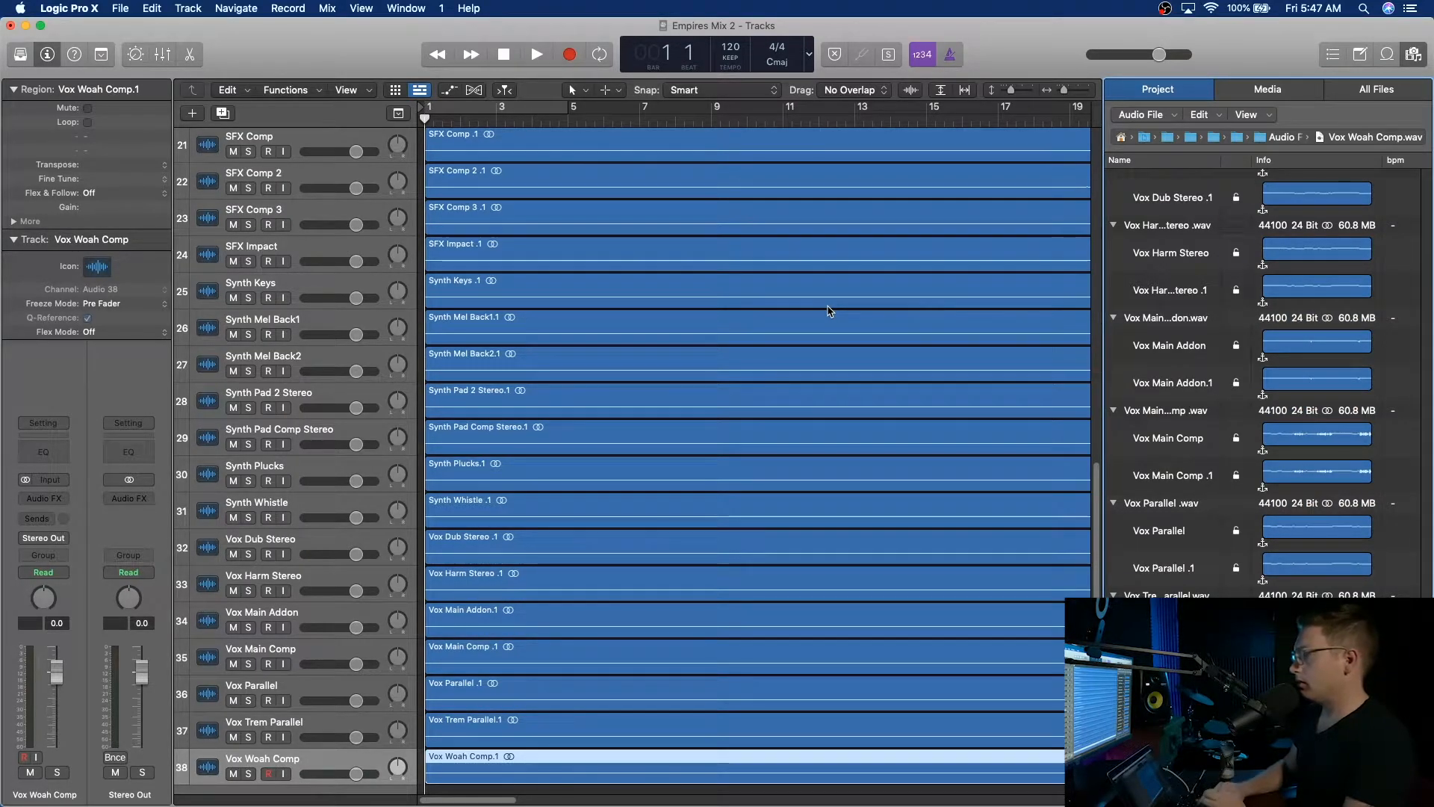
Hide the project audio list and move the Drum Kick track to the top of the track order.
left_click(1415, 64)
scroll(549, 261, "up", 10)
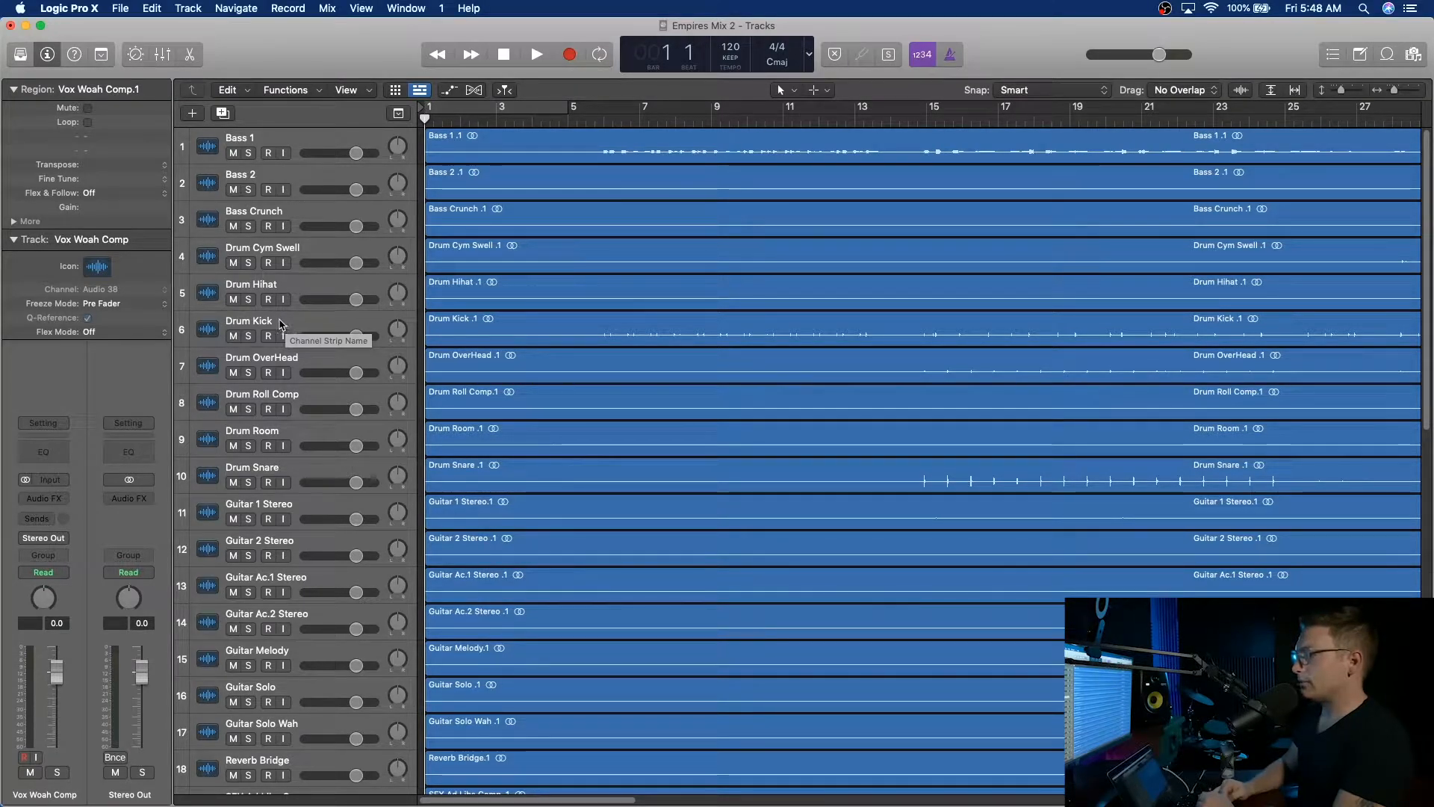
left_click_drag(286, 323, 318, 139)
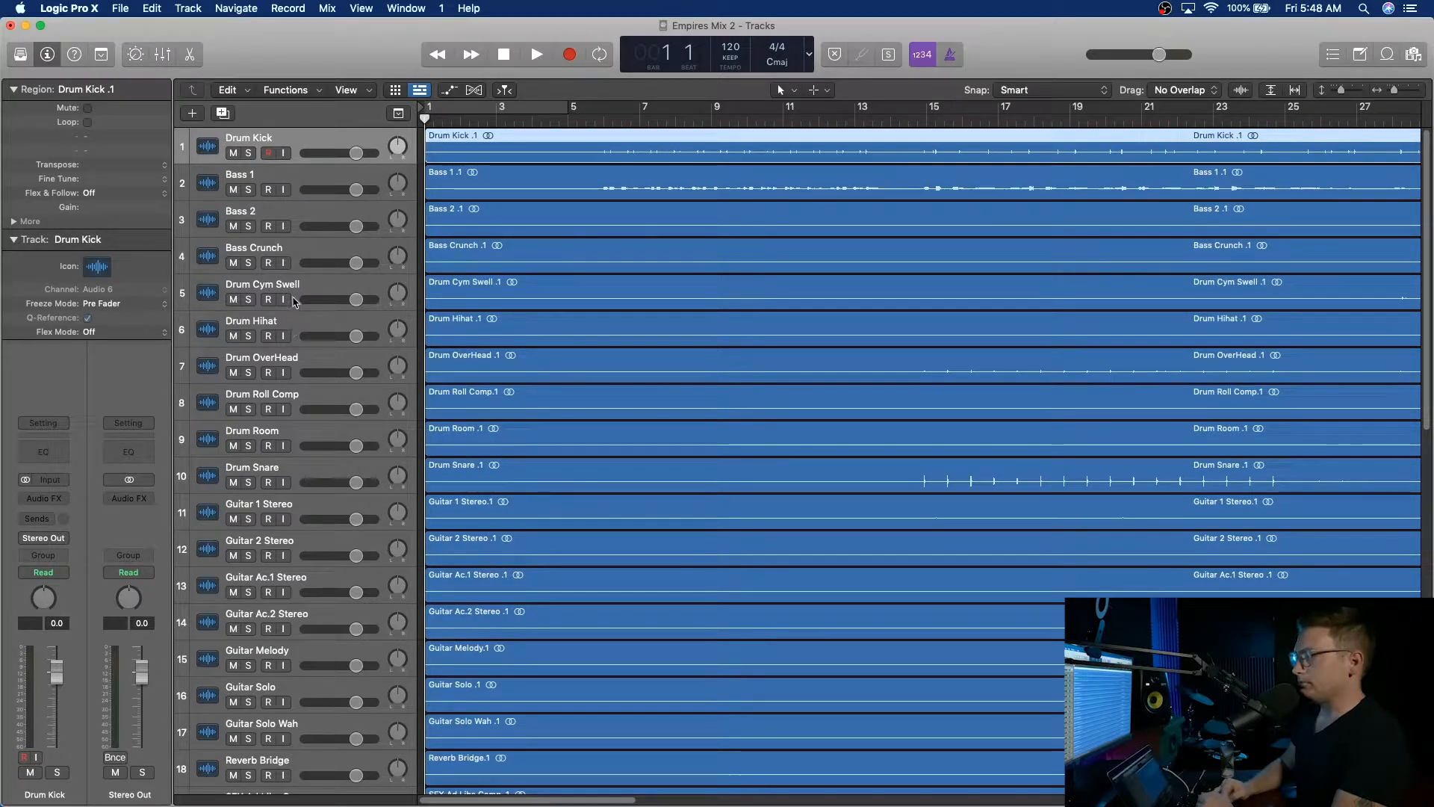
Arrange the drum tracks below Drum Kick in the order Drum Snare, Roll Comp, Hihat, Cym Swell, OverHead and Room.
scroll(299, 448, "down", 15)
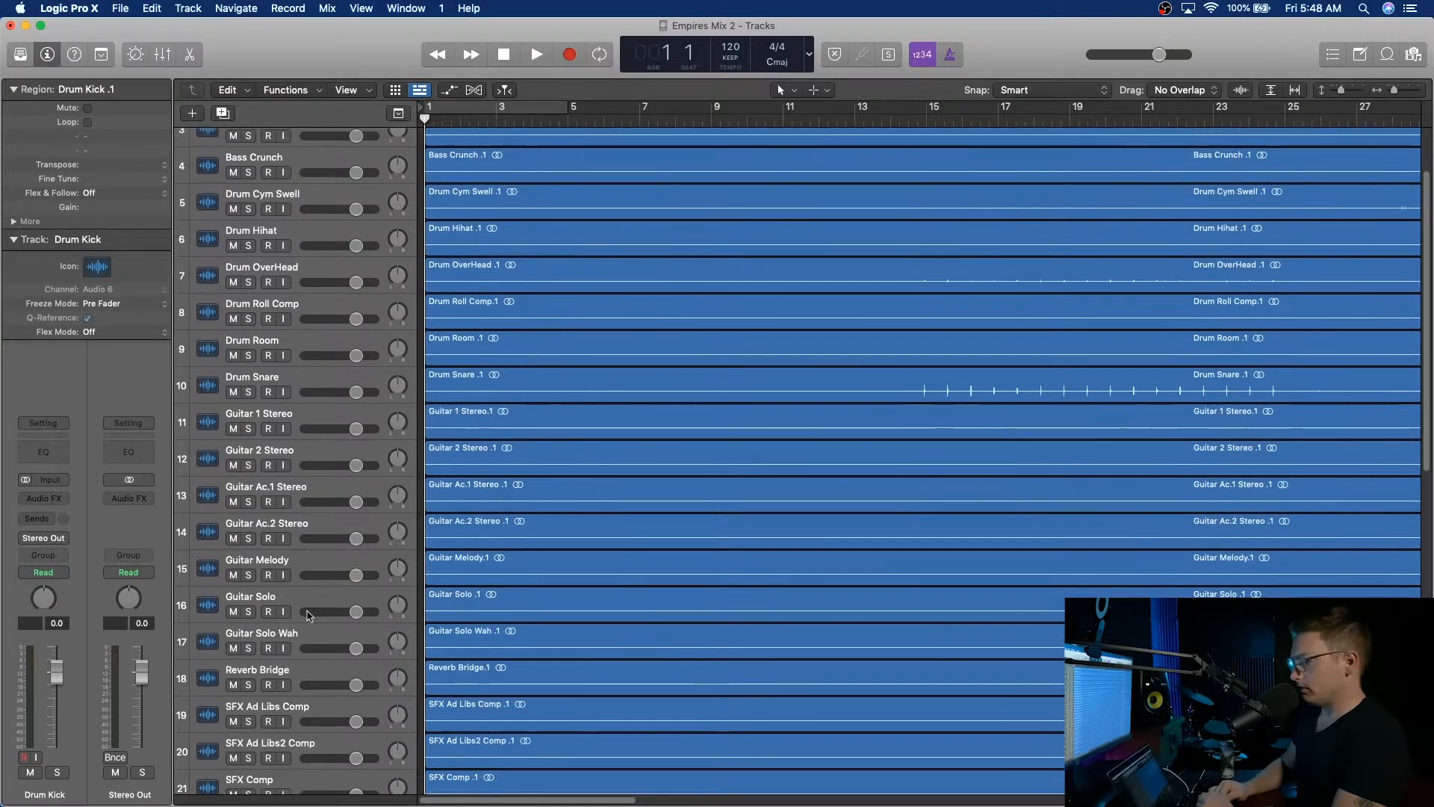
scroll(307, 615, "up", 15)
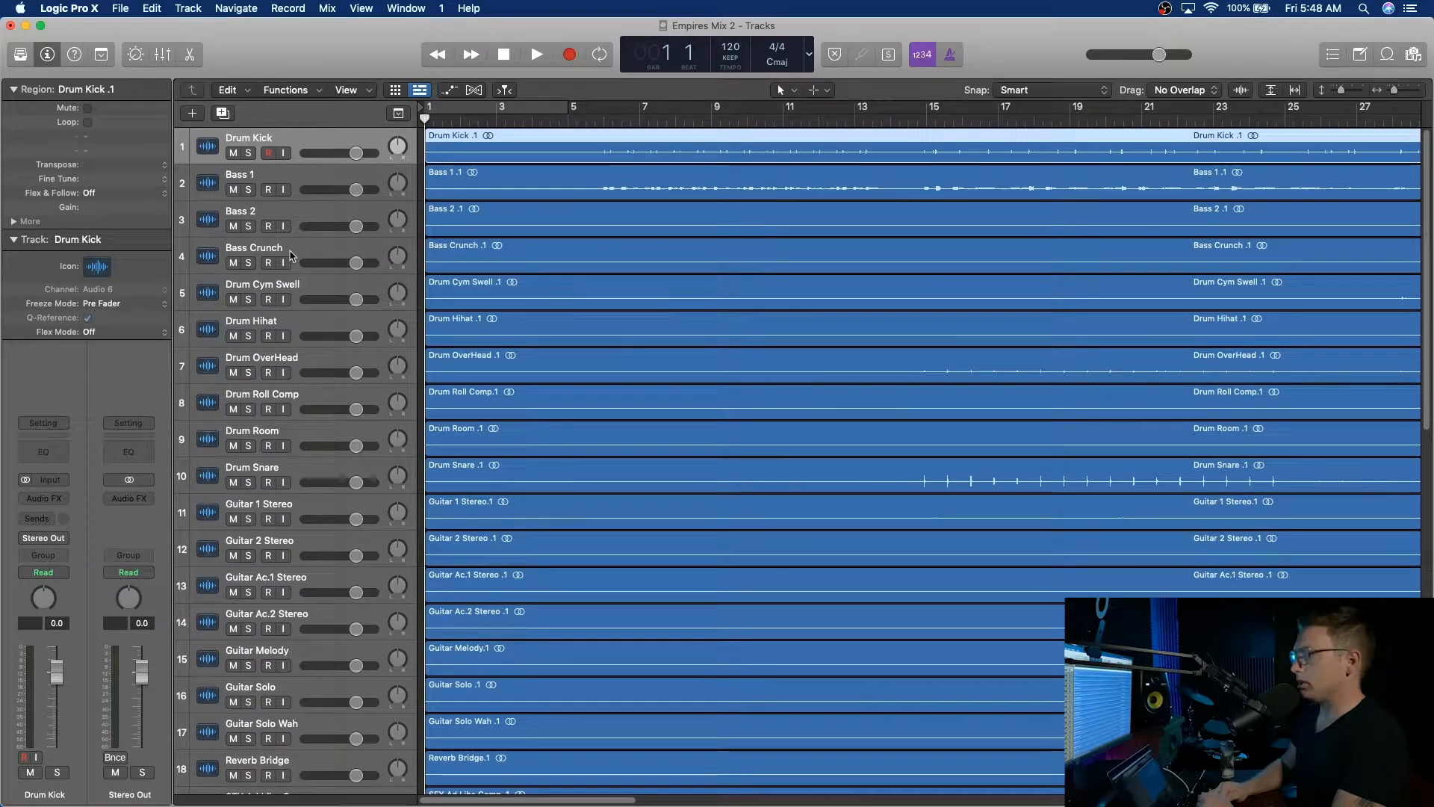
left_click_drag(291, 317, 295, 182)
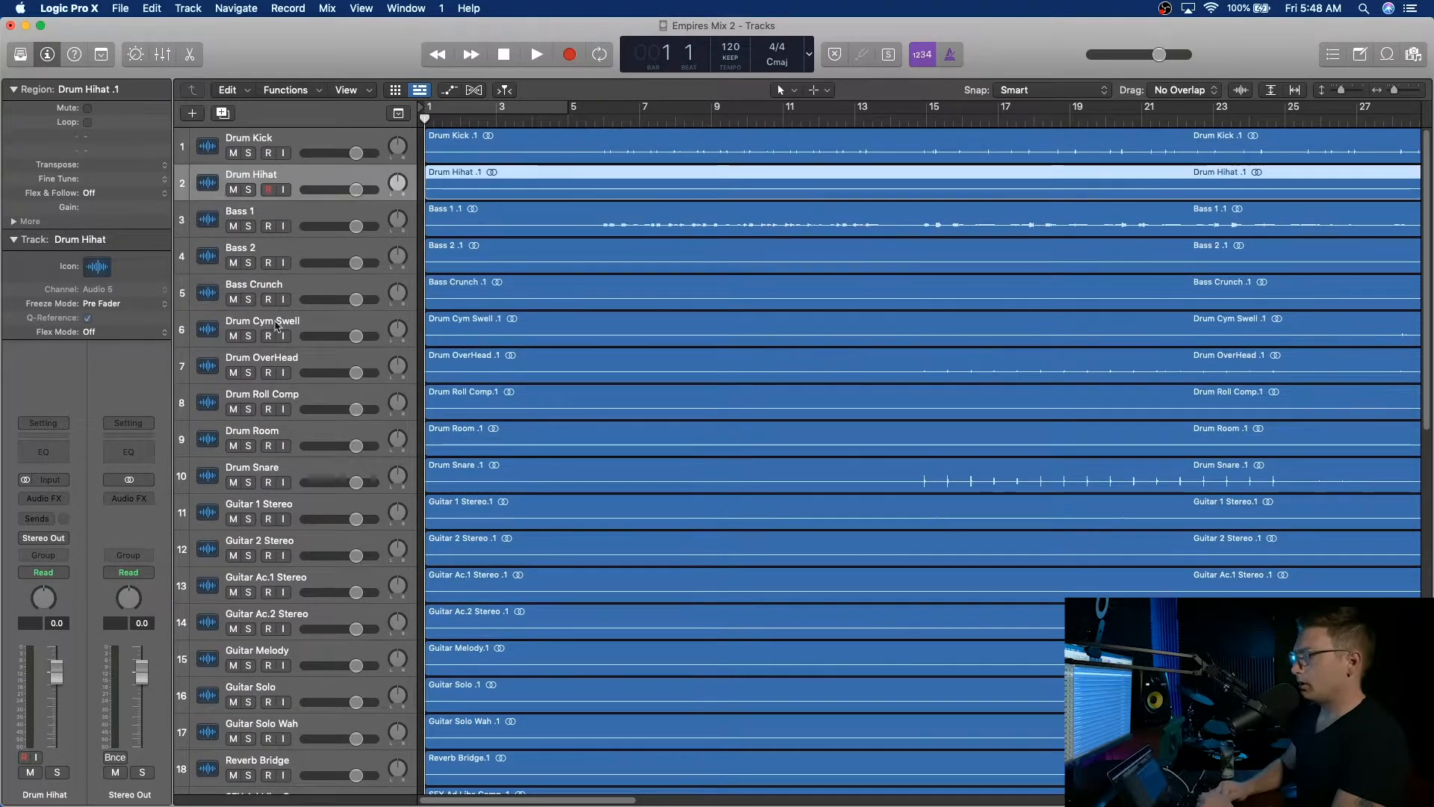
left_click_drag(292, 329, 297, 219)
left_click_drag(295, 364, 316, 233)
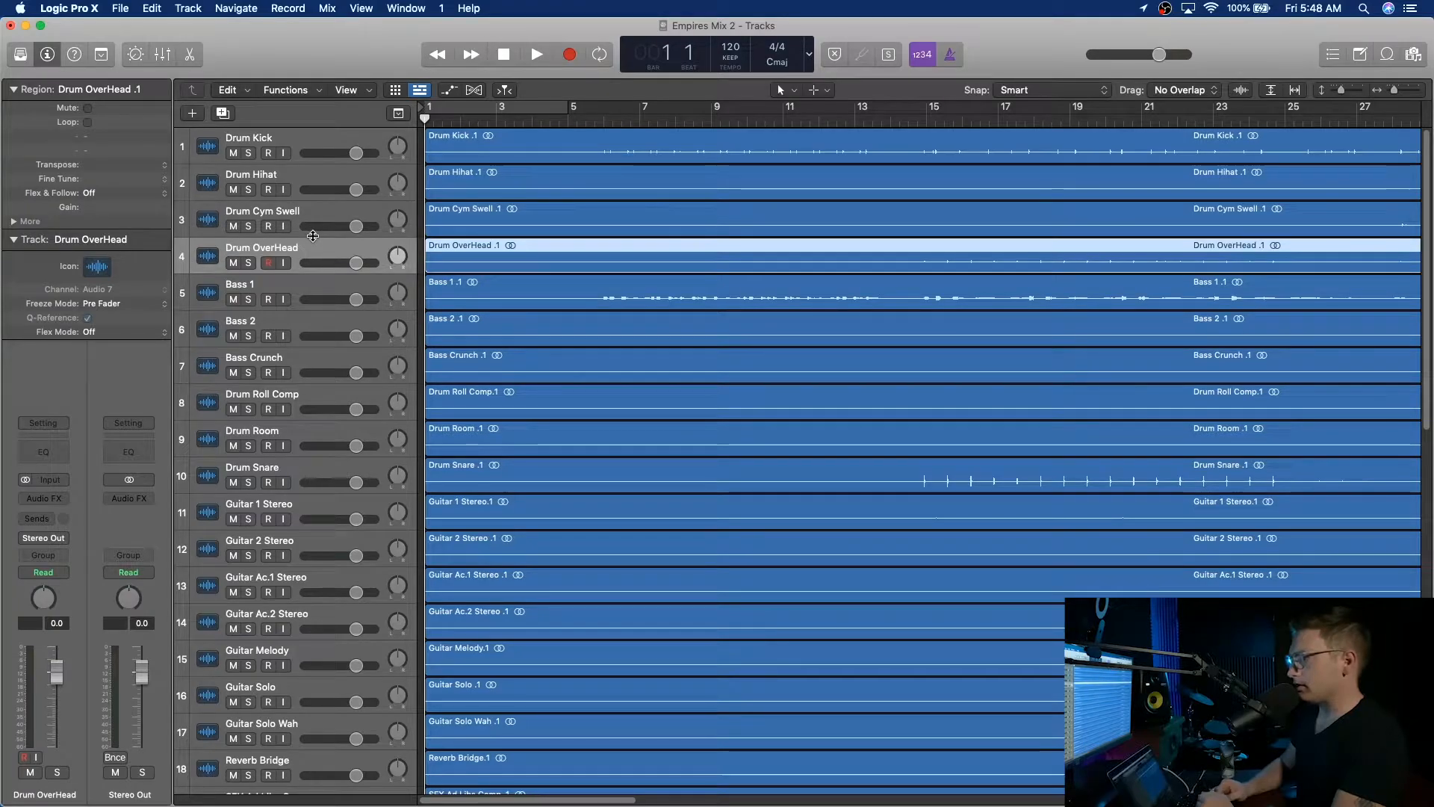
left_click_drag(295, 388, 320, 169)
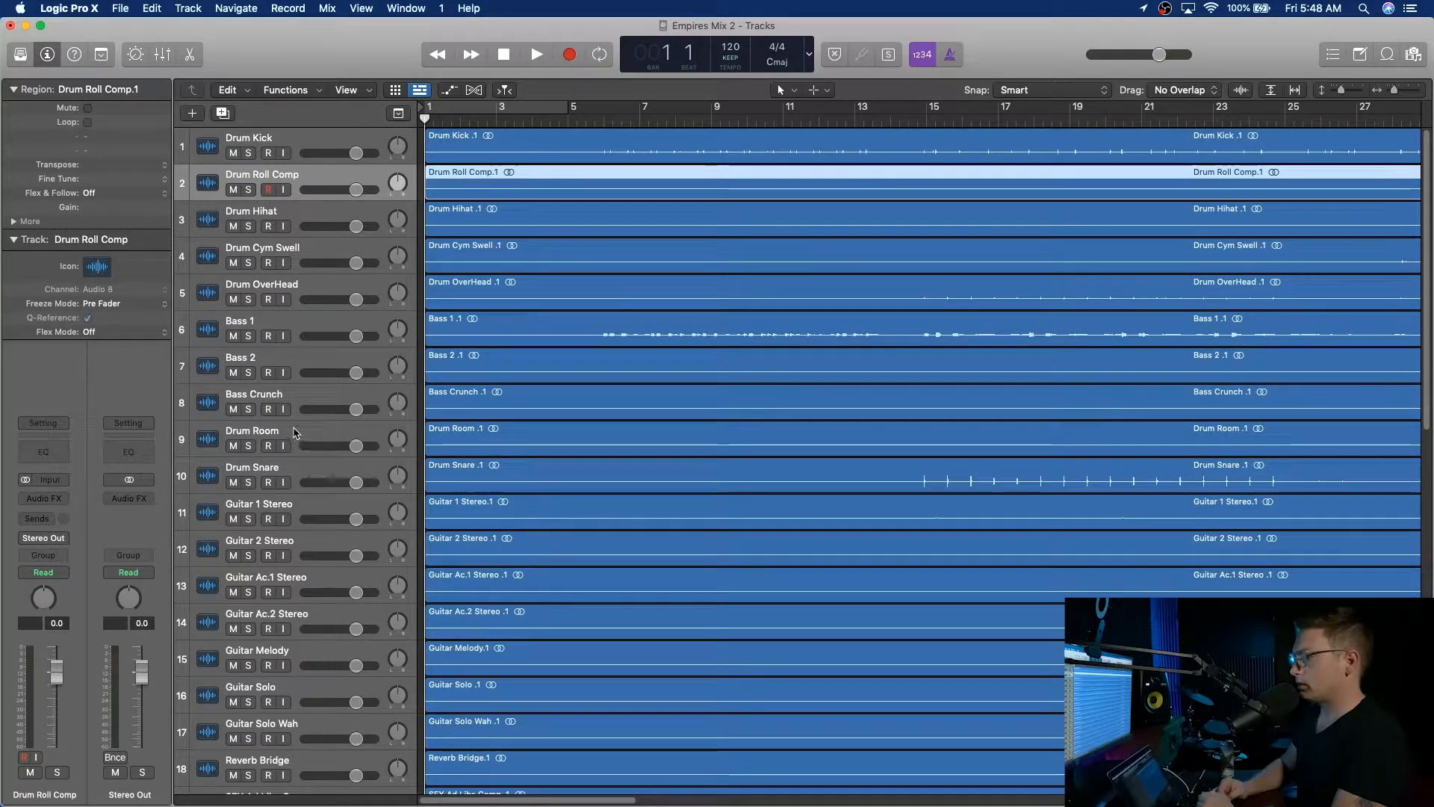
left_click_drag(299, 433, 307, 327)
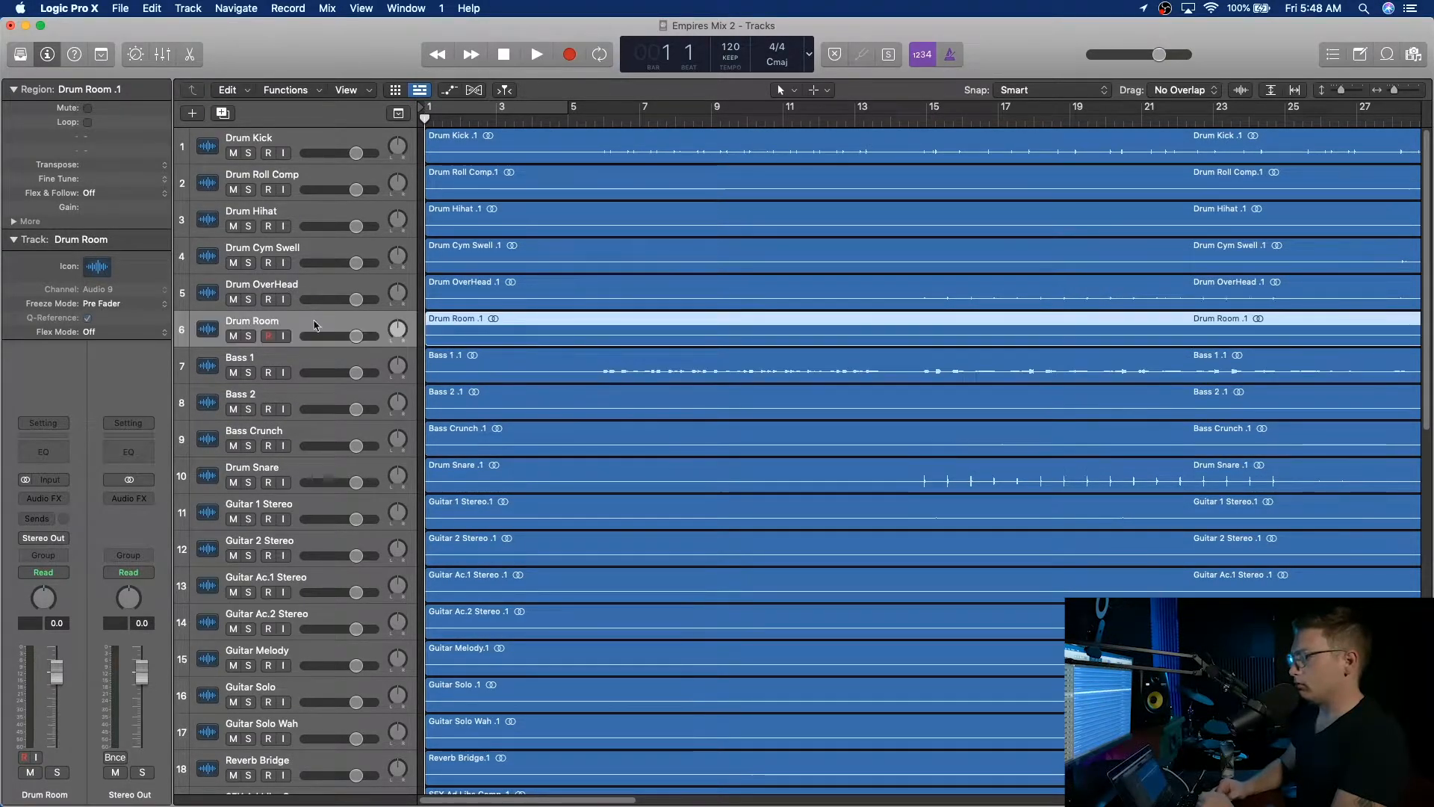
left_click_drag(295, 470, 343, 182)
Rename the Drum Kick track as Kick and the Drum Snare track as Snare.
scroll(297, 490, "down", 10)
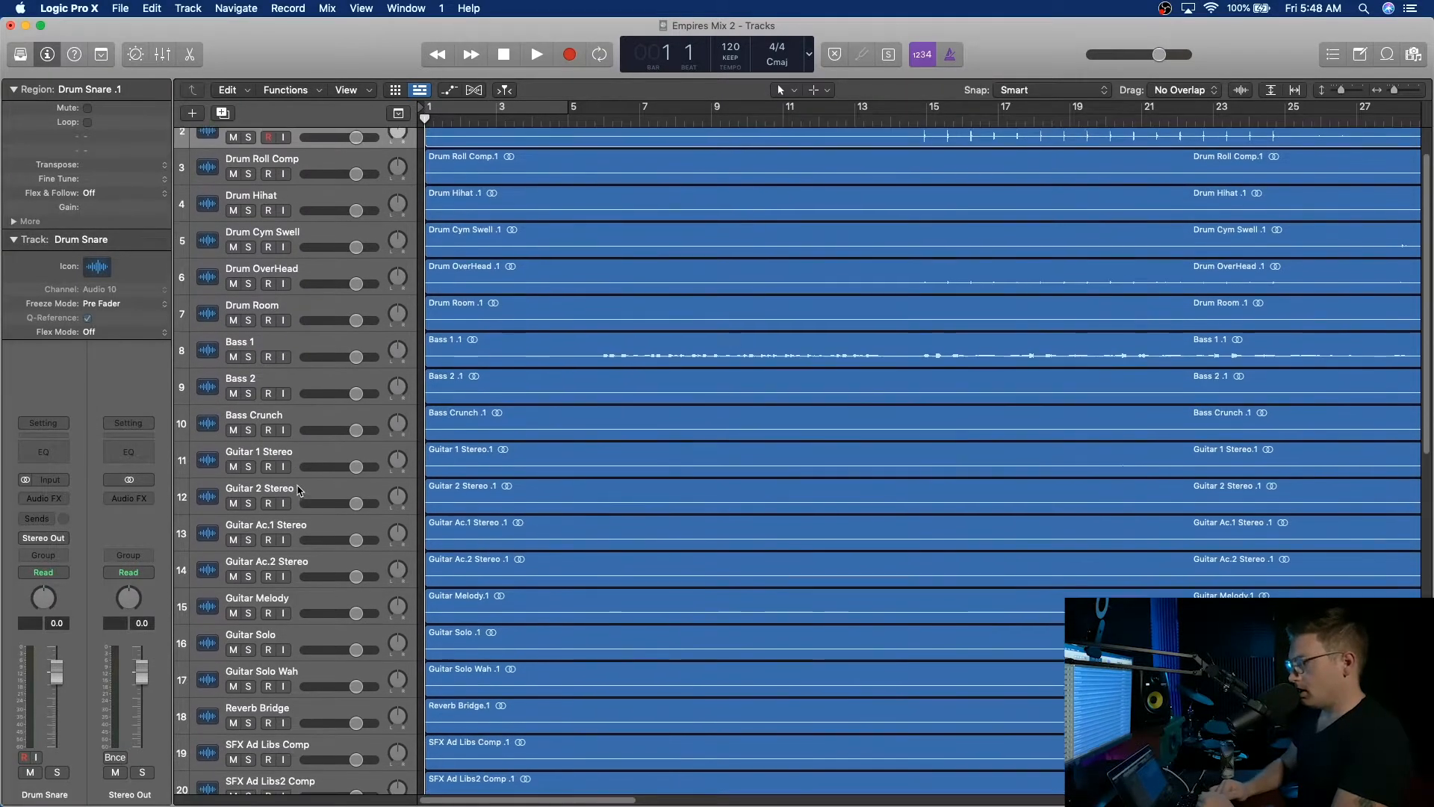
scroll(298, 490, "down", 11)
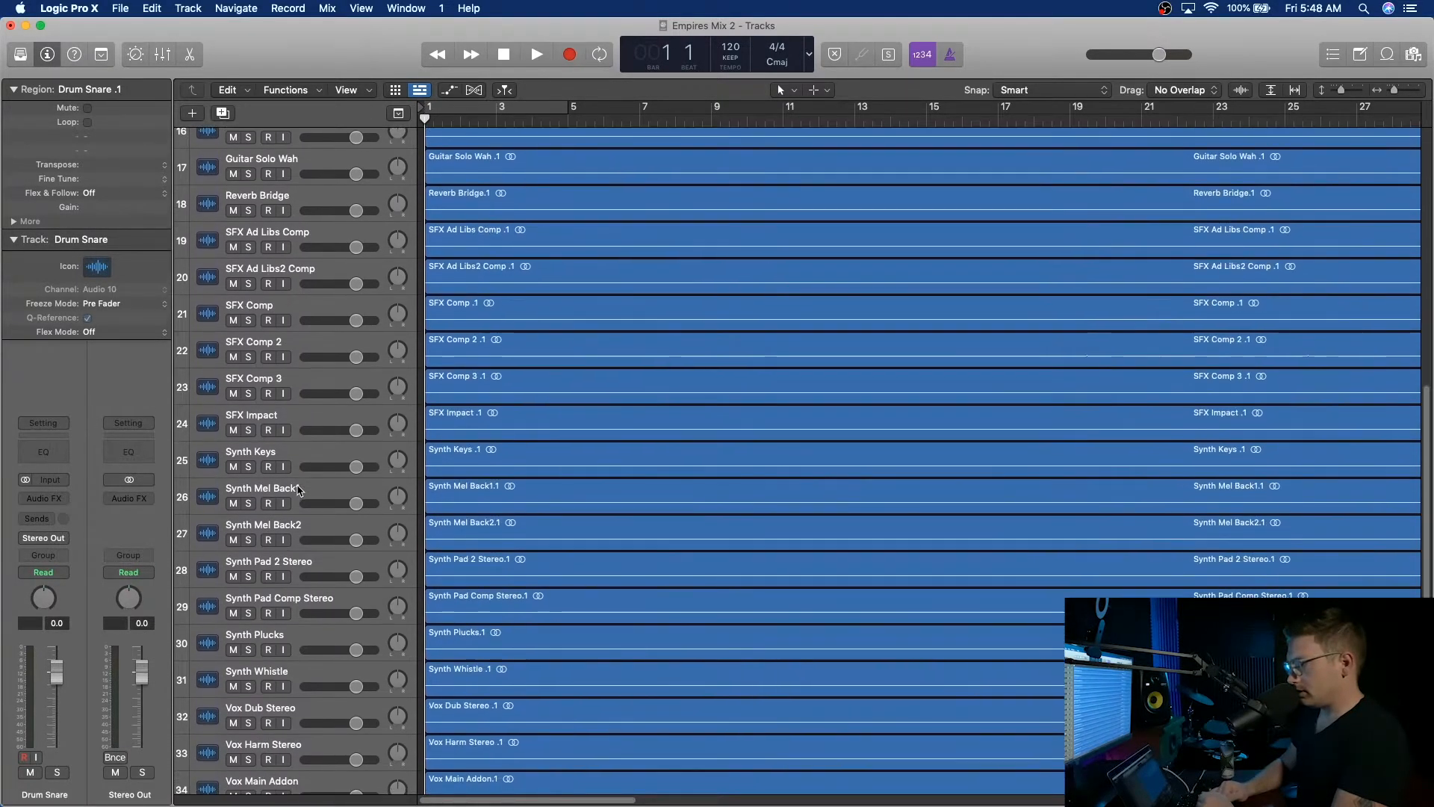
scroll(297, 490, "down", 3)
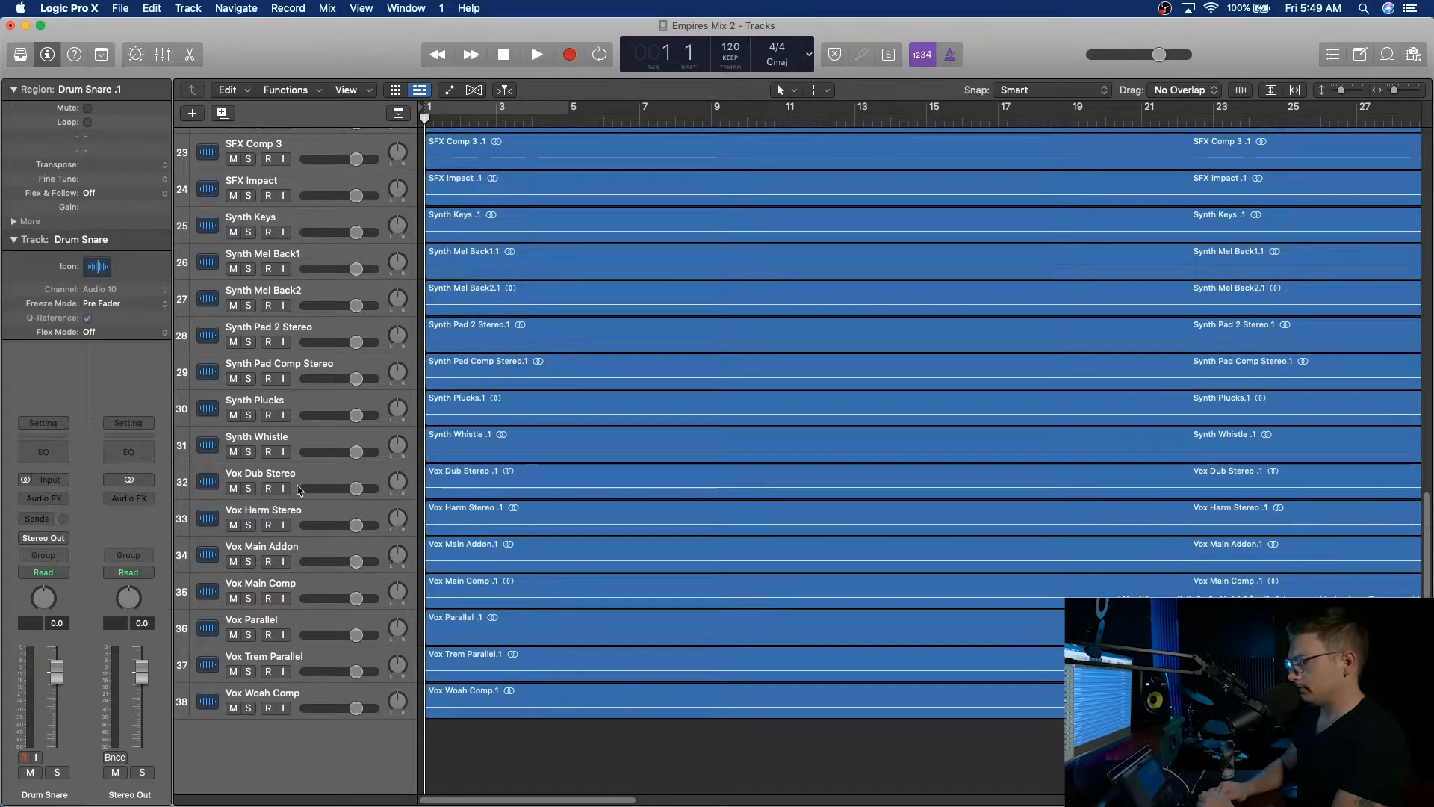
scroll(298, 490, "up", 11)
scroll(299, 490, "up", 11)
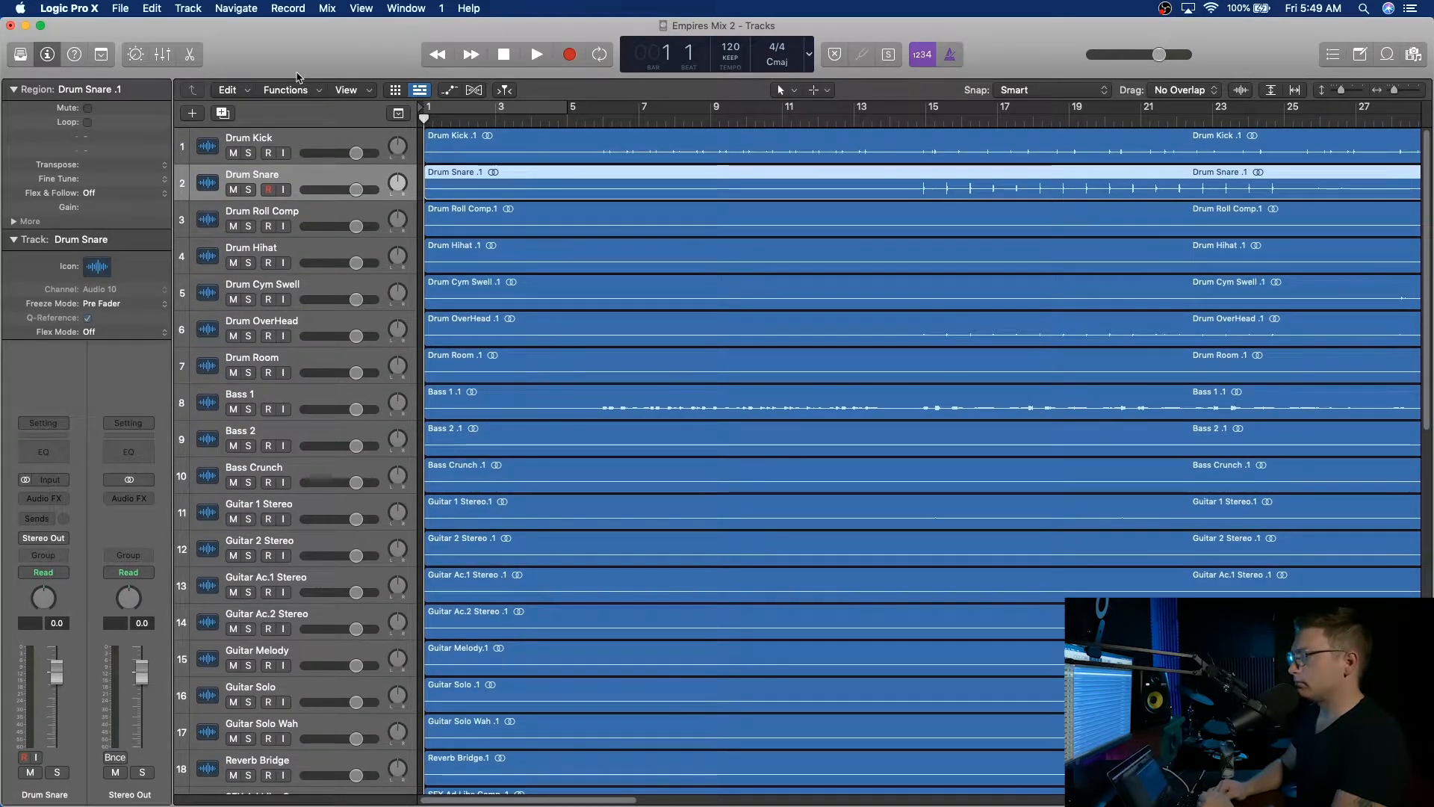
left_click(299, 140)
double_click(264, 140)
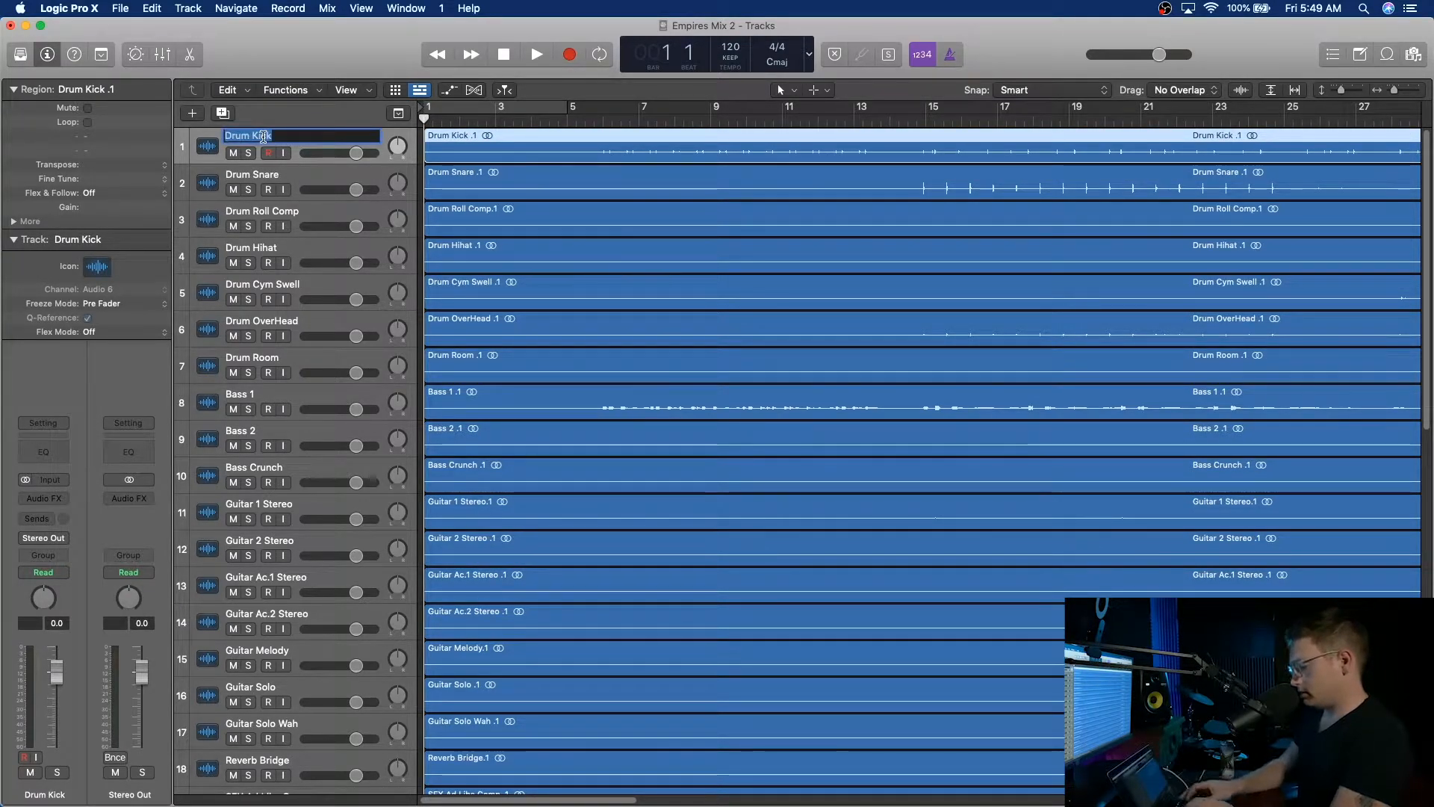
type("Kick")
key("Return")
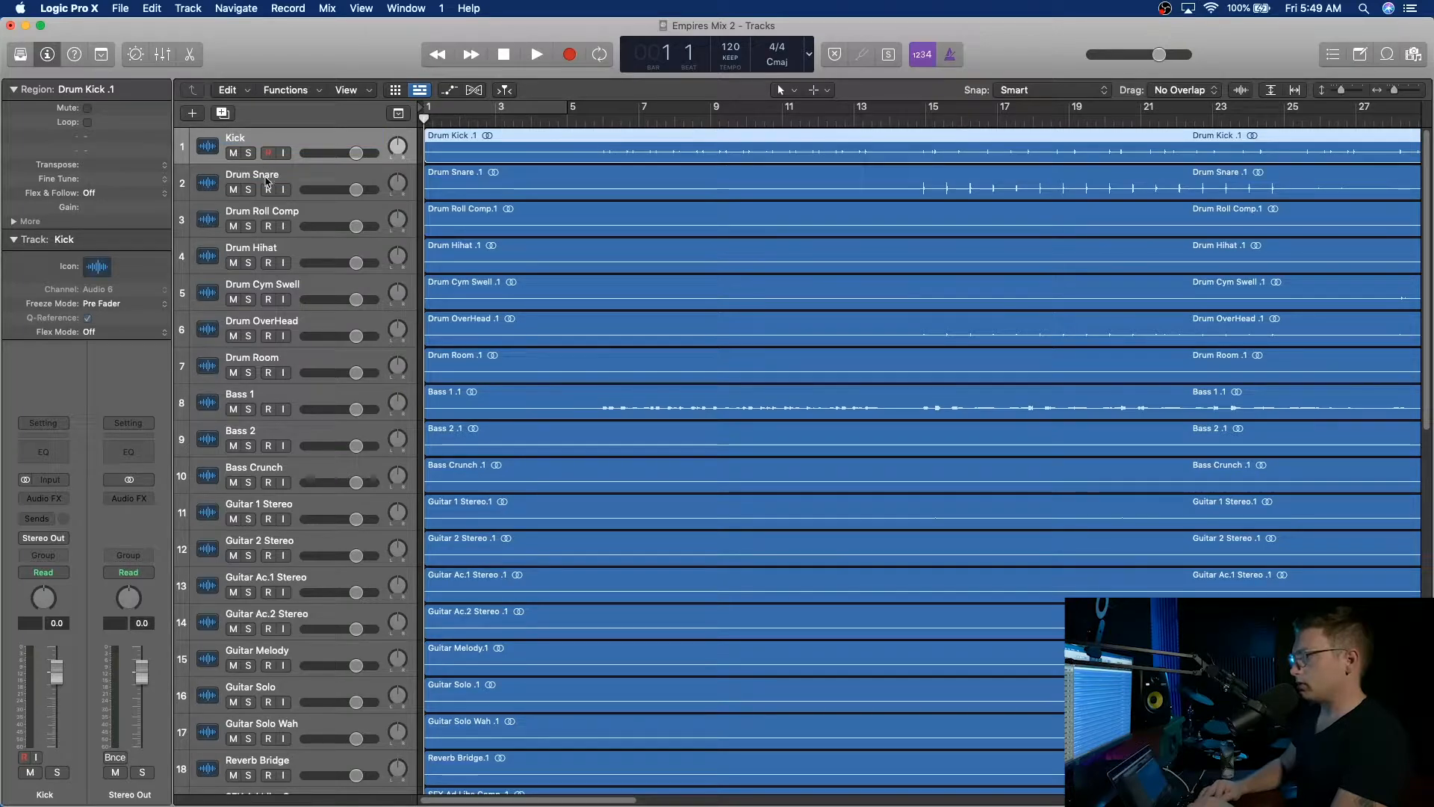
double_click(266, 174)
type("Snare")
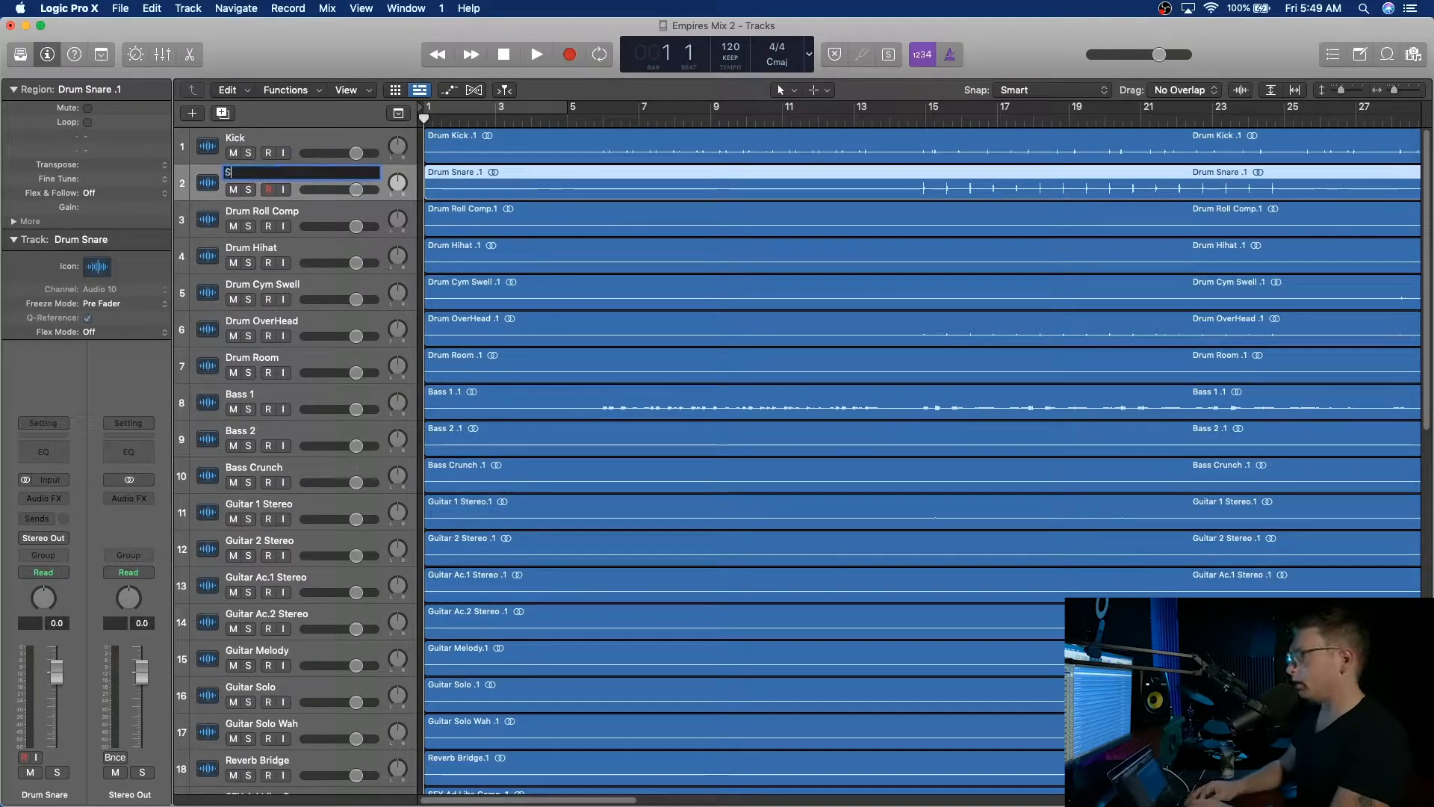
key("Return")
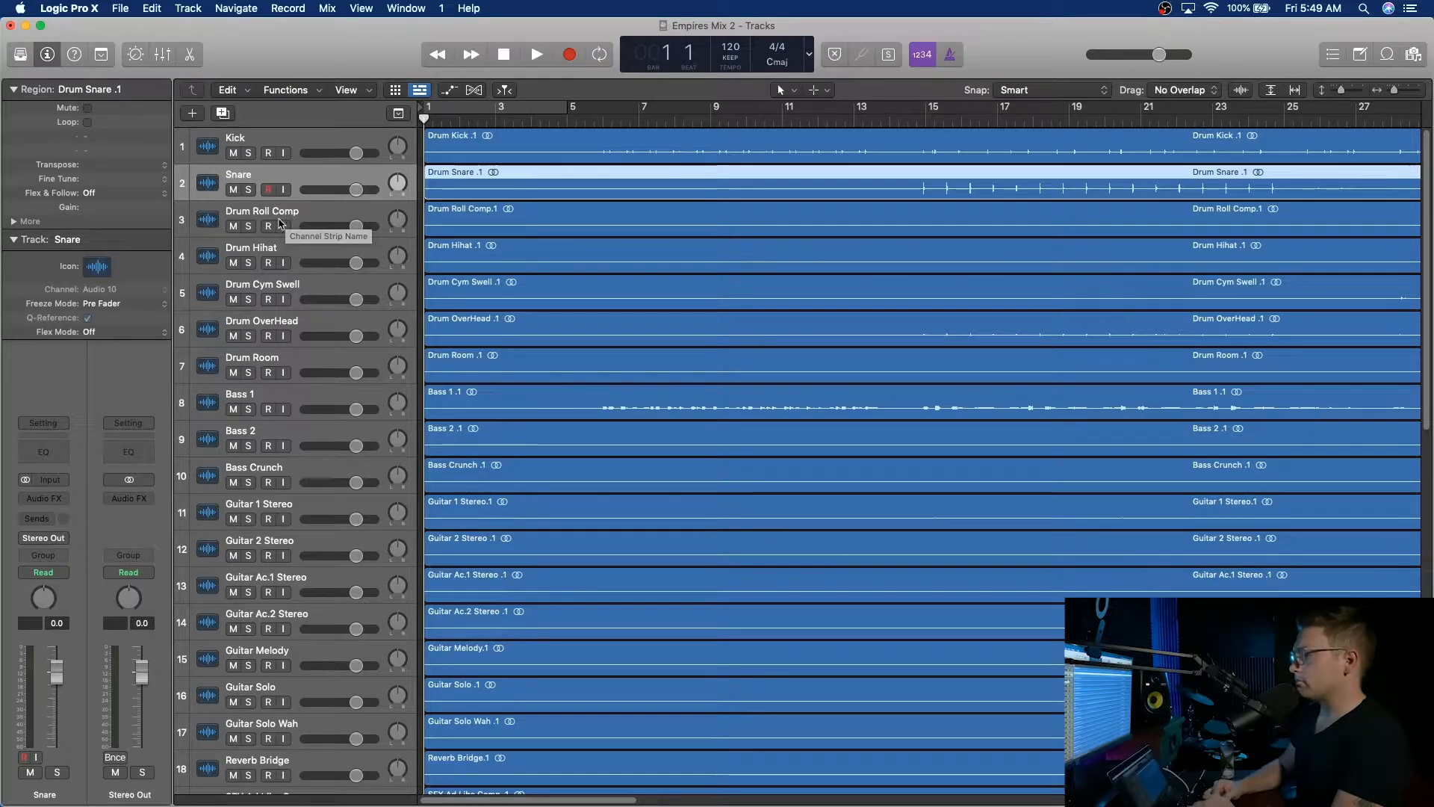
Solo the Drum Roll Comp track and listen to its drum roll from bar 32 beat 4.
left_click(249, 226)
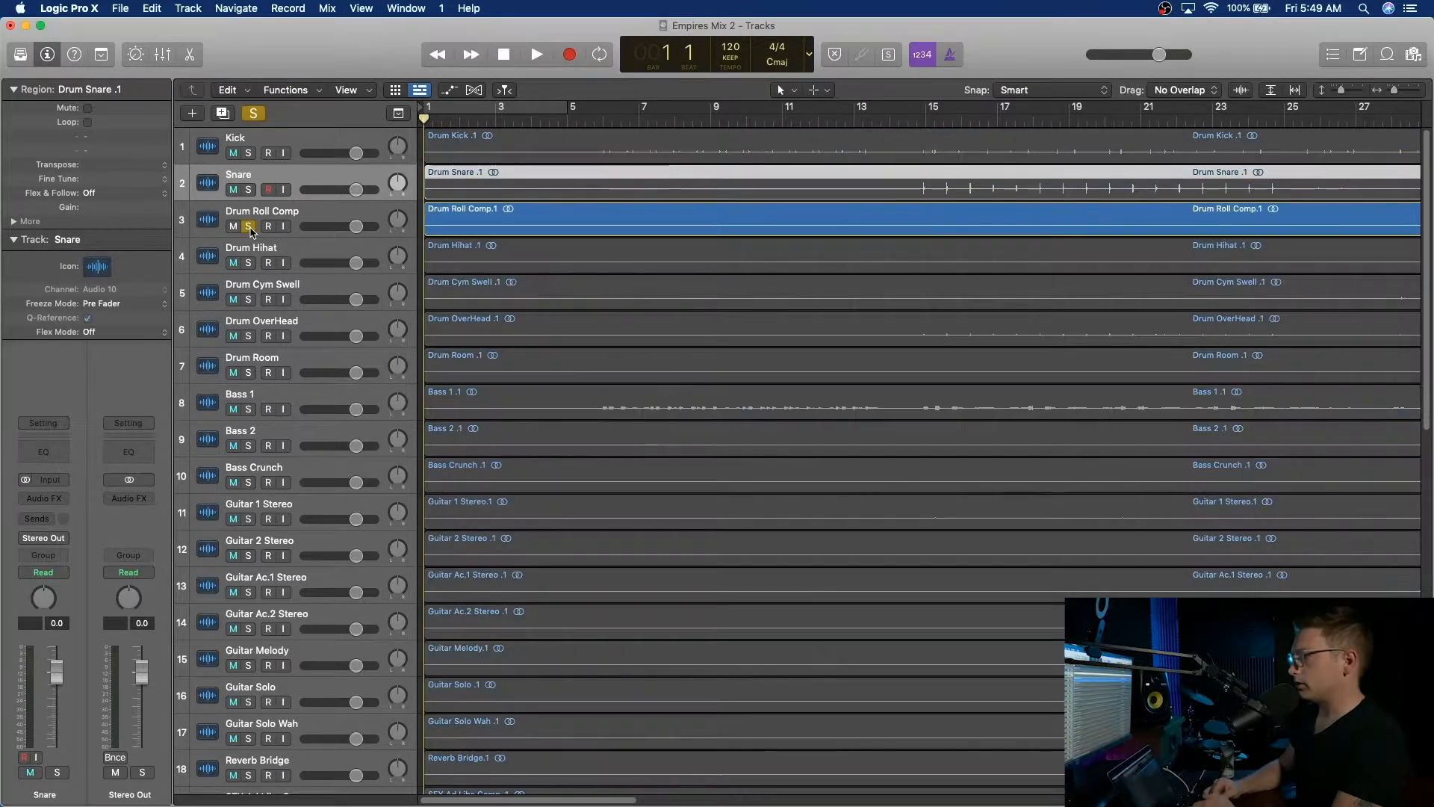
scroll(927, 260, "right", 2)
scroll(927, 259, "right", 15)
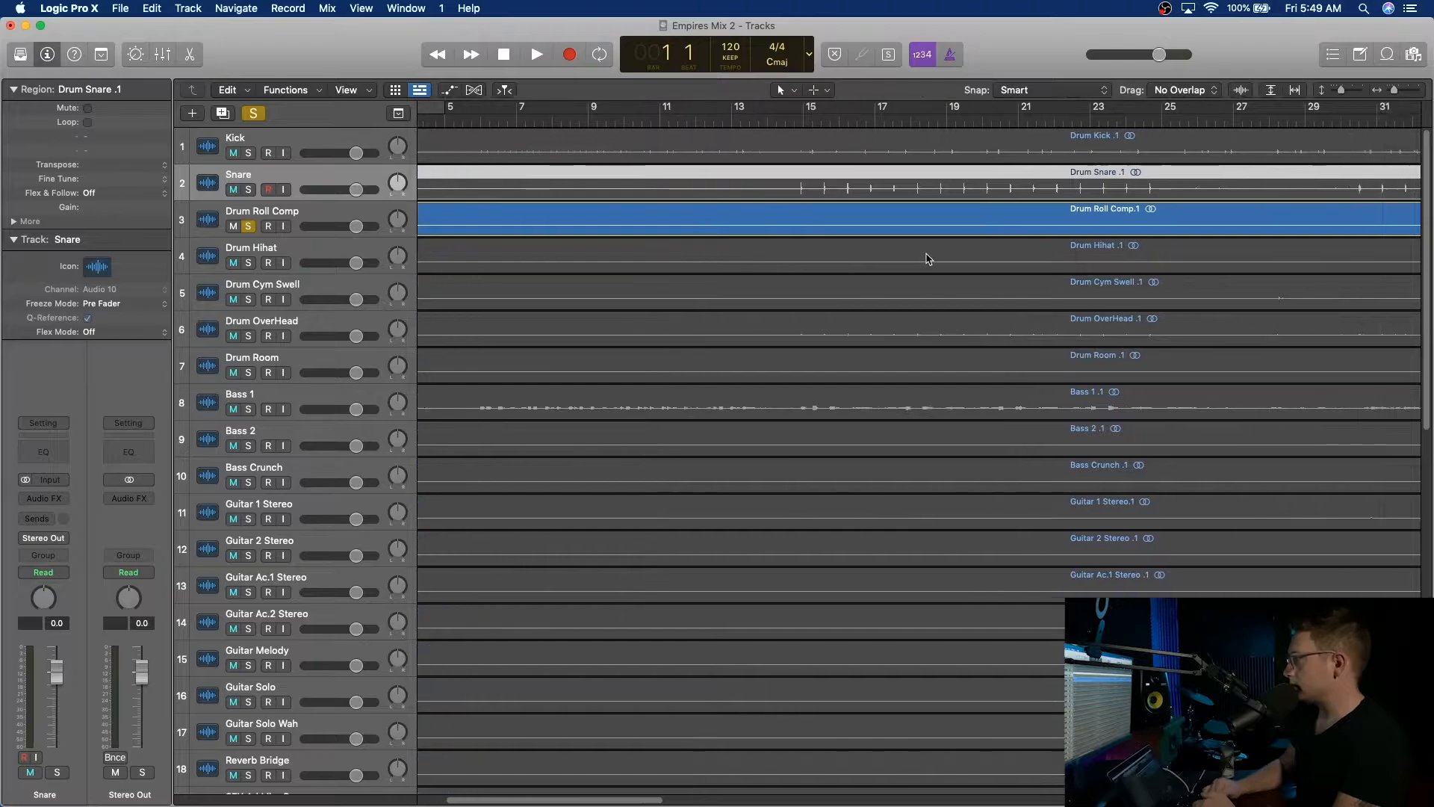
left_click(807, 121)
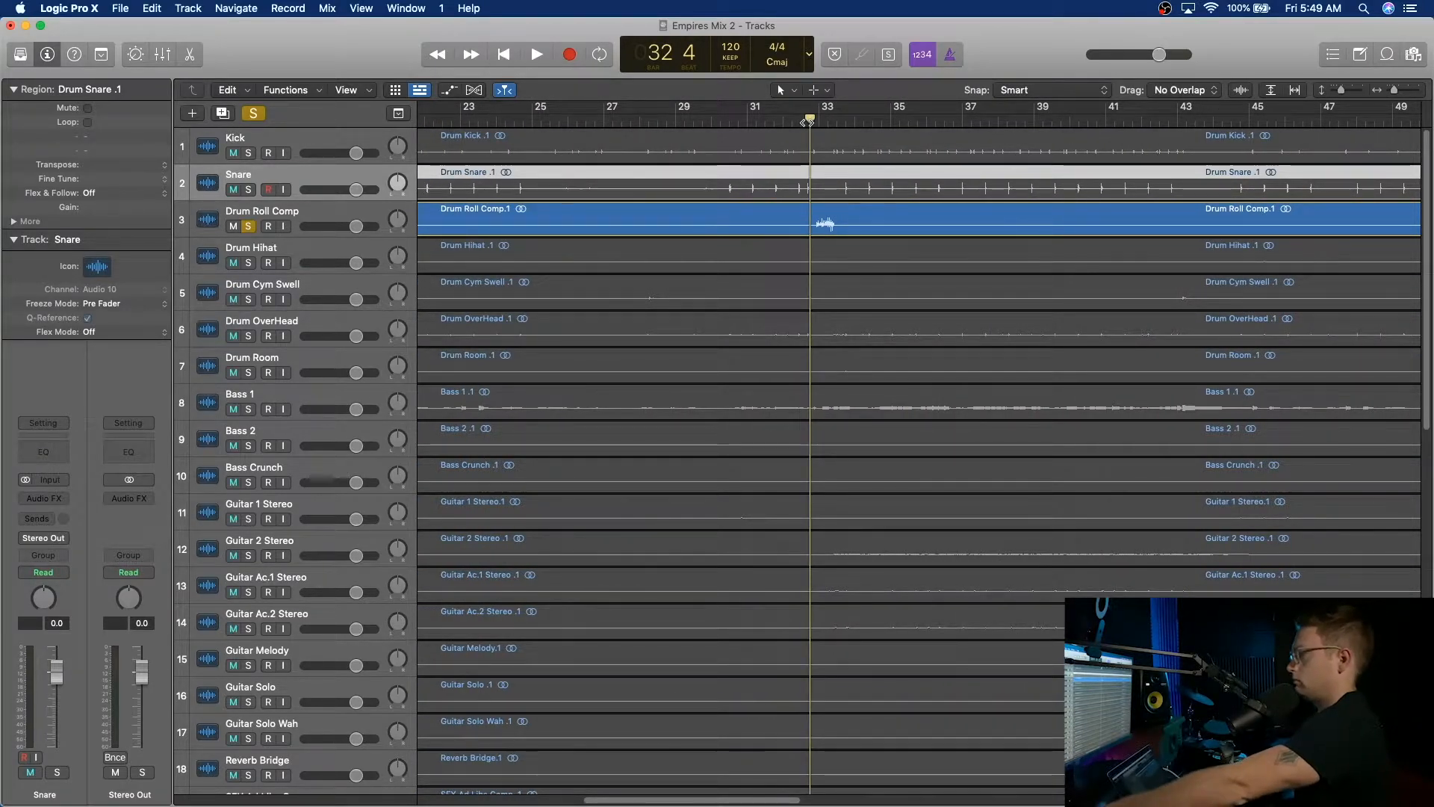
key("space")
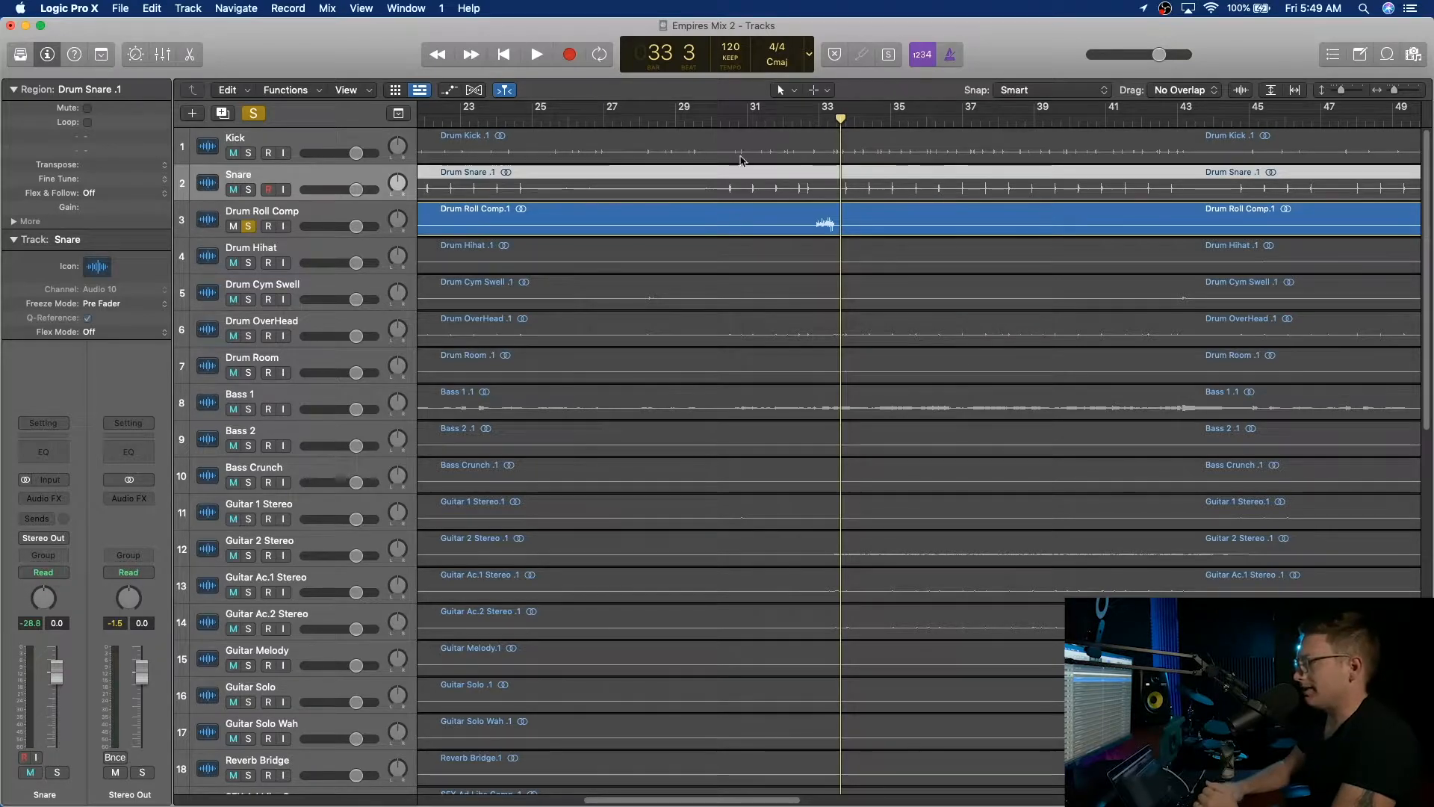
Rename the Drum Roll Comp track as Tom Roll and the Drum Hihat track as Hi Hat.
double_click(254, 211)
type("Tom")
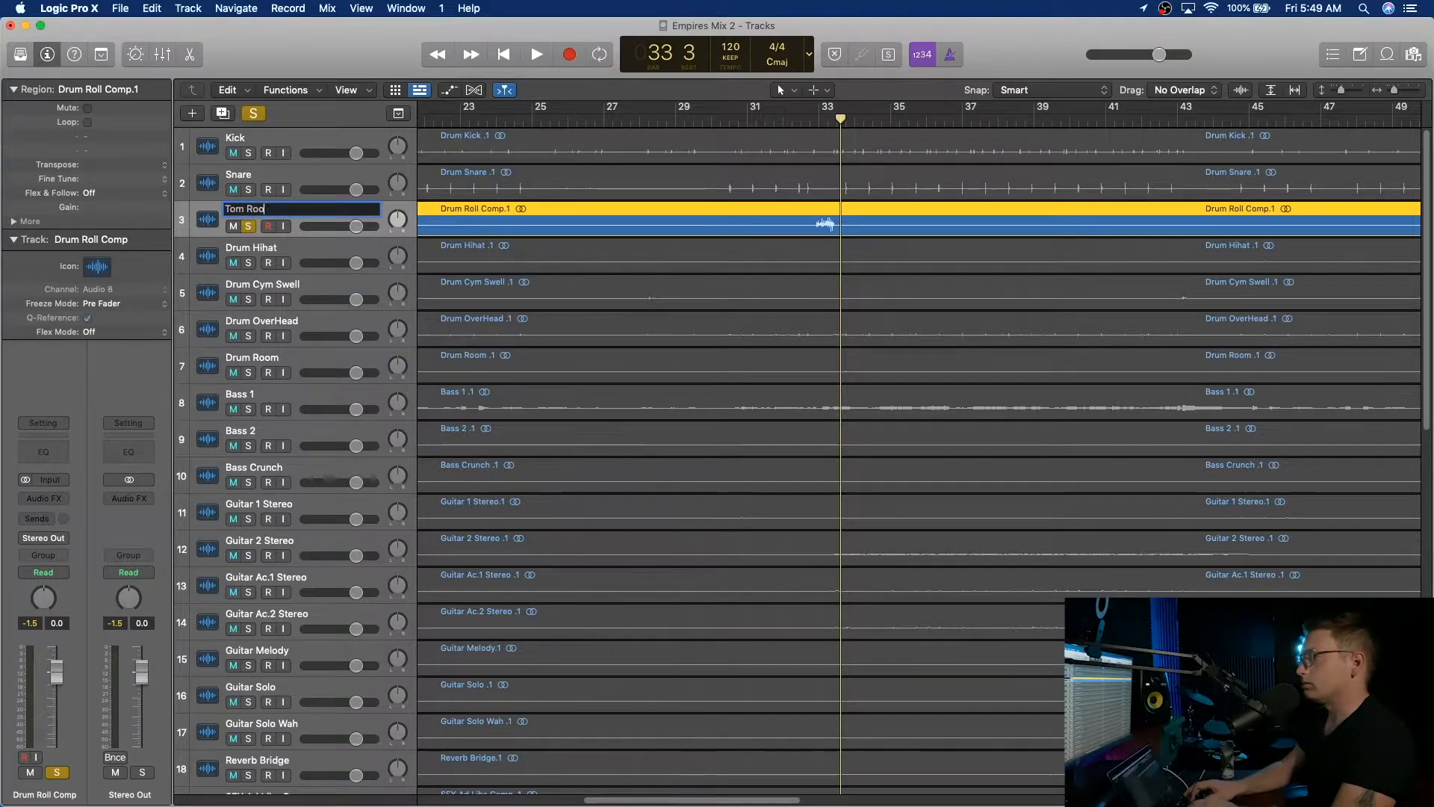
type(" Roll")
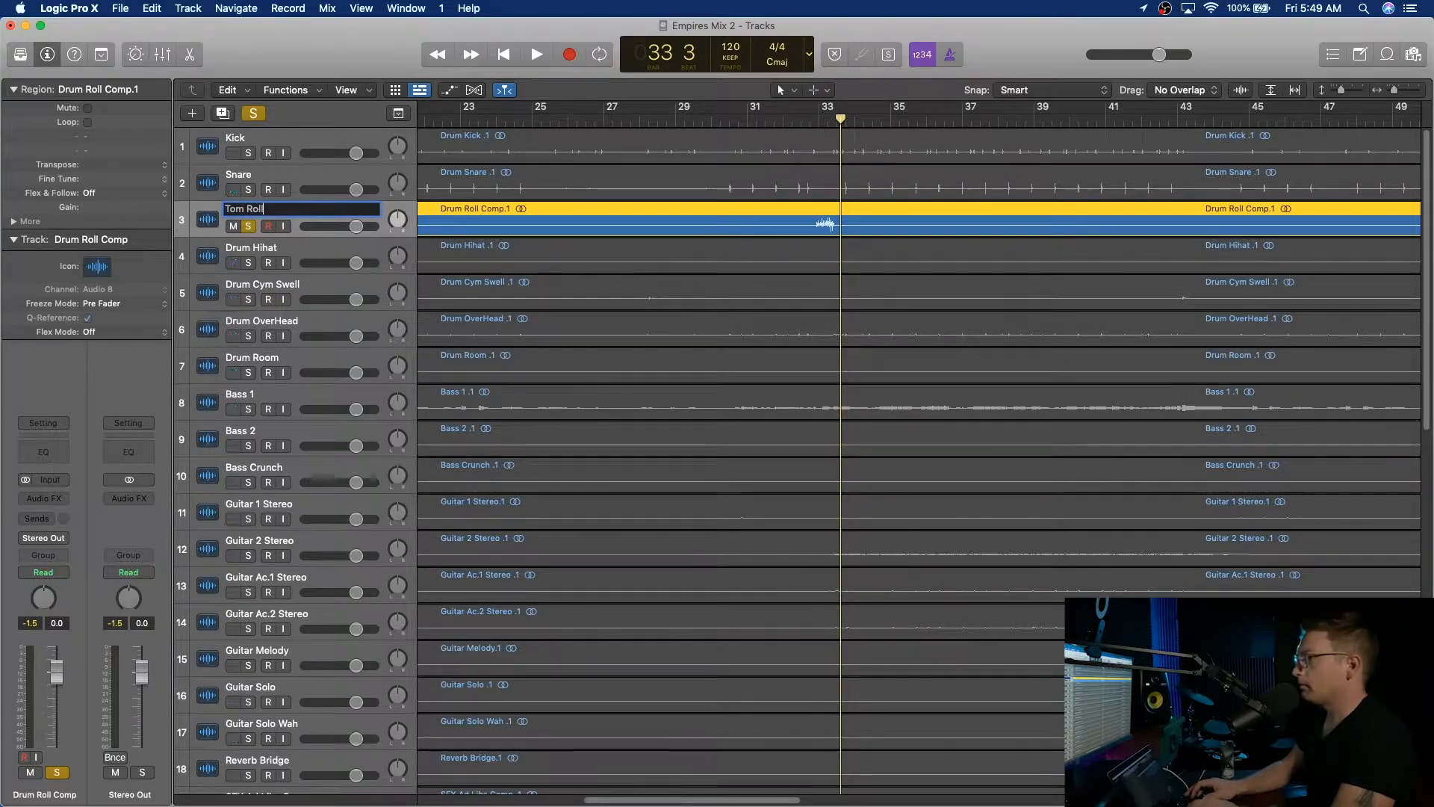
key("Return")
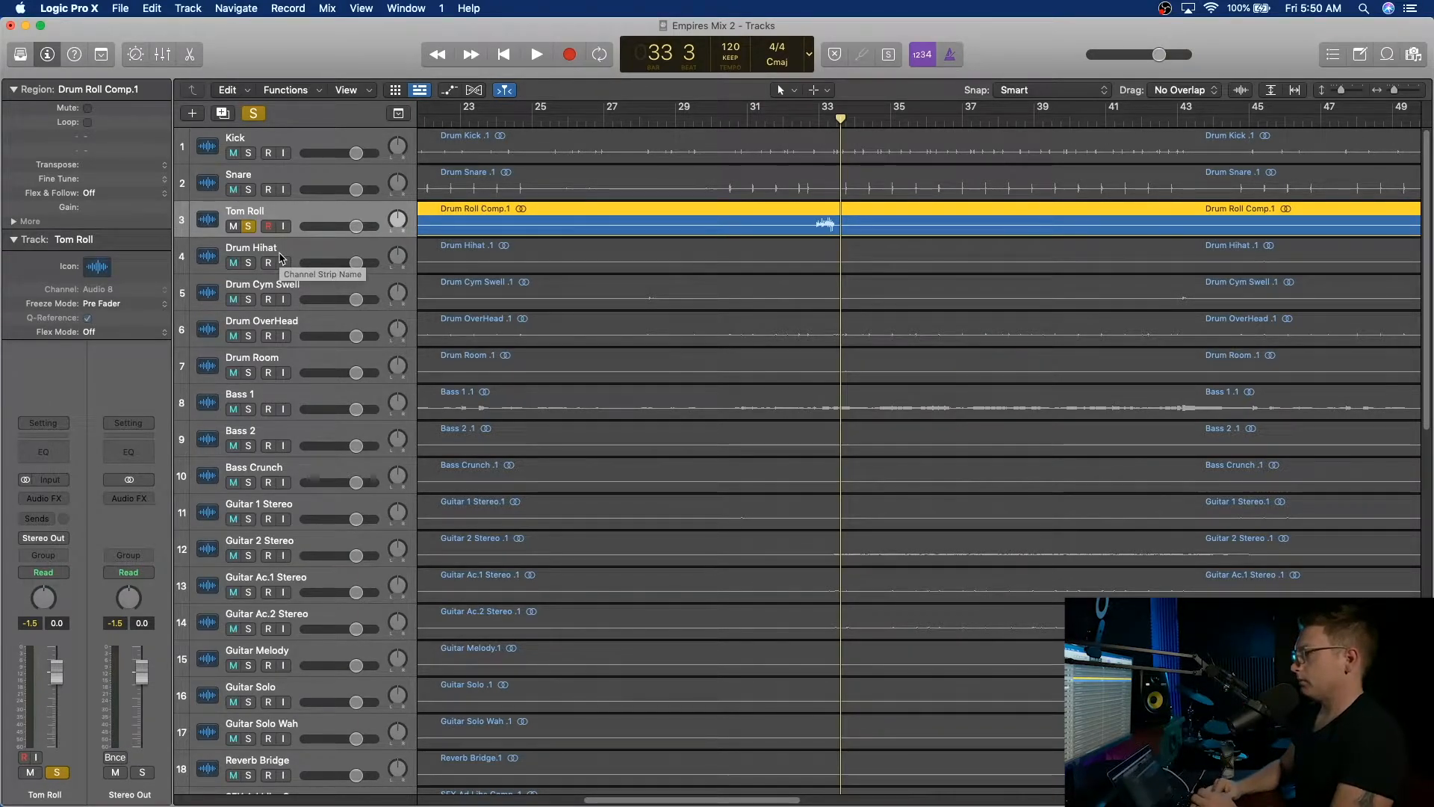
double_click(272, 249)
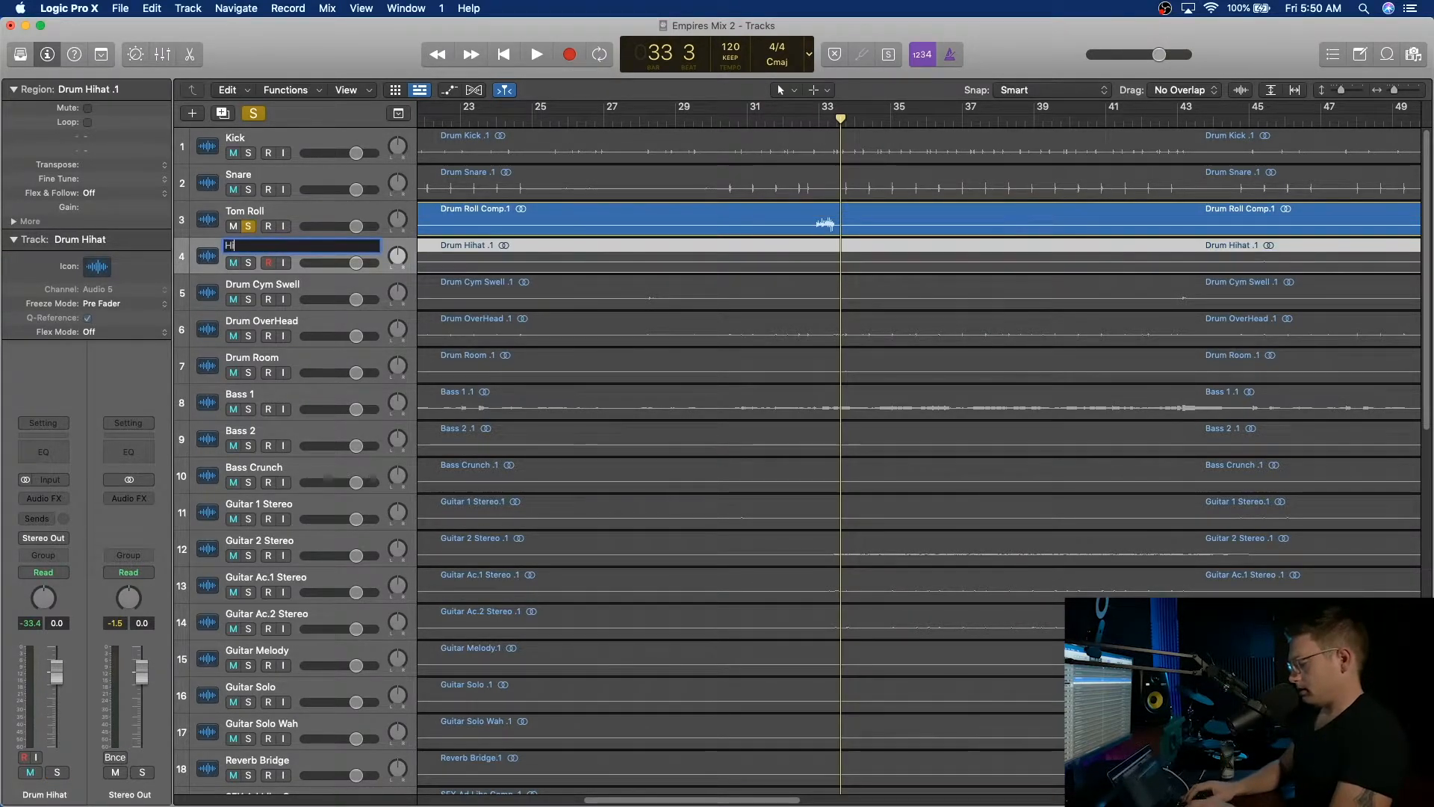
key("Return")
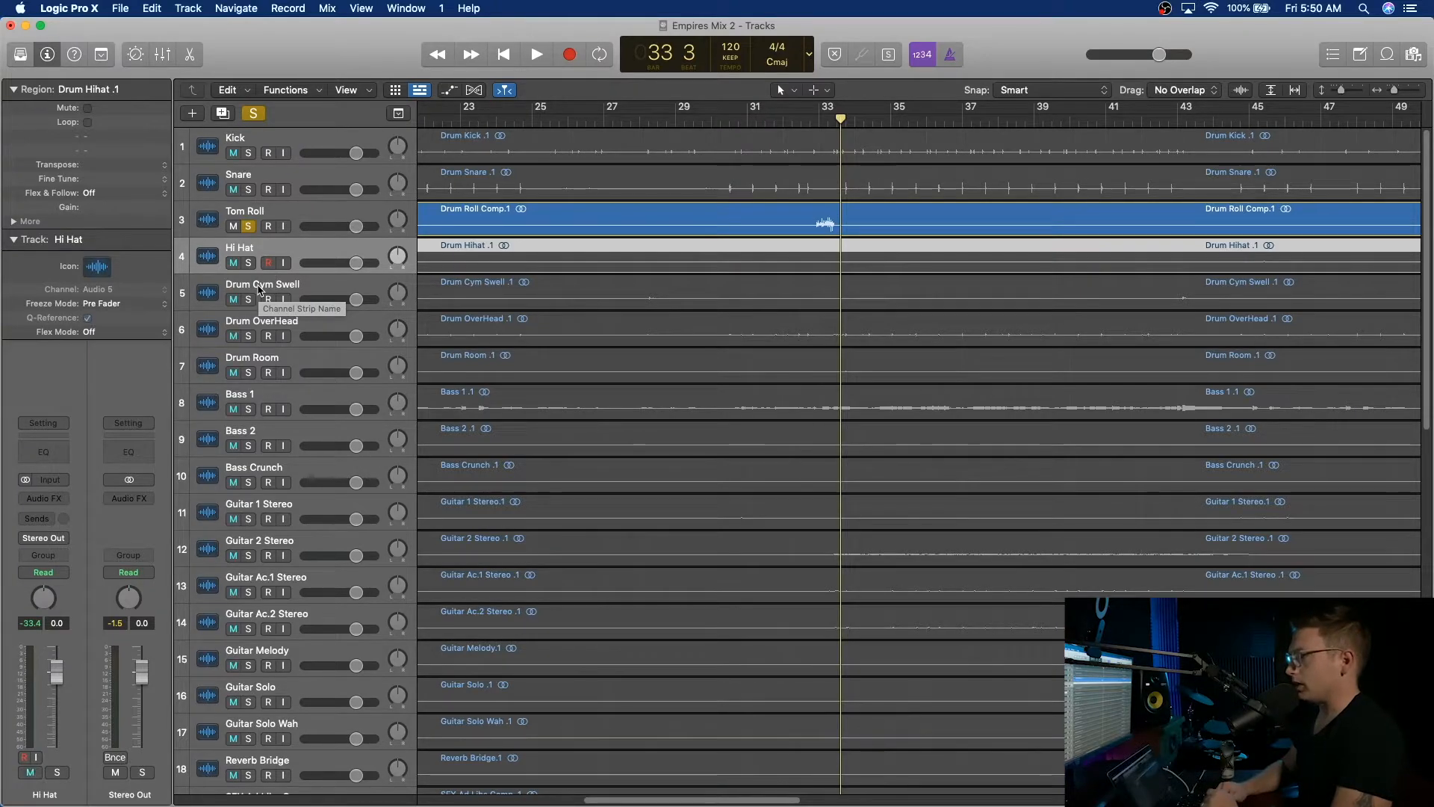
Switch the solo from Tom Roll to Drum Cym Swell and listen to the cymbal swell from bar 42 beat 4.
left_click(248, 226)
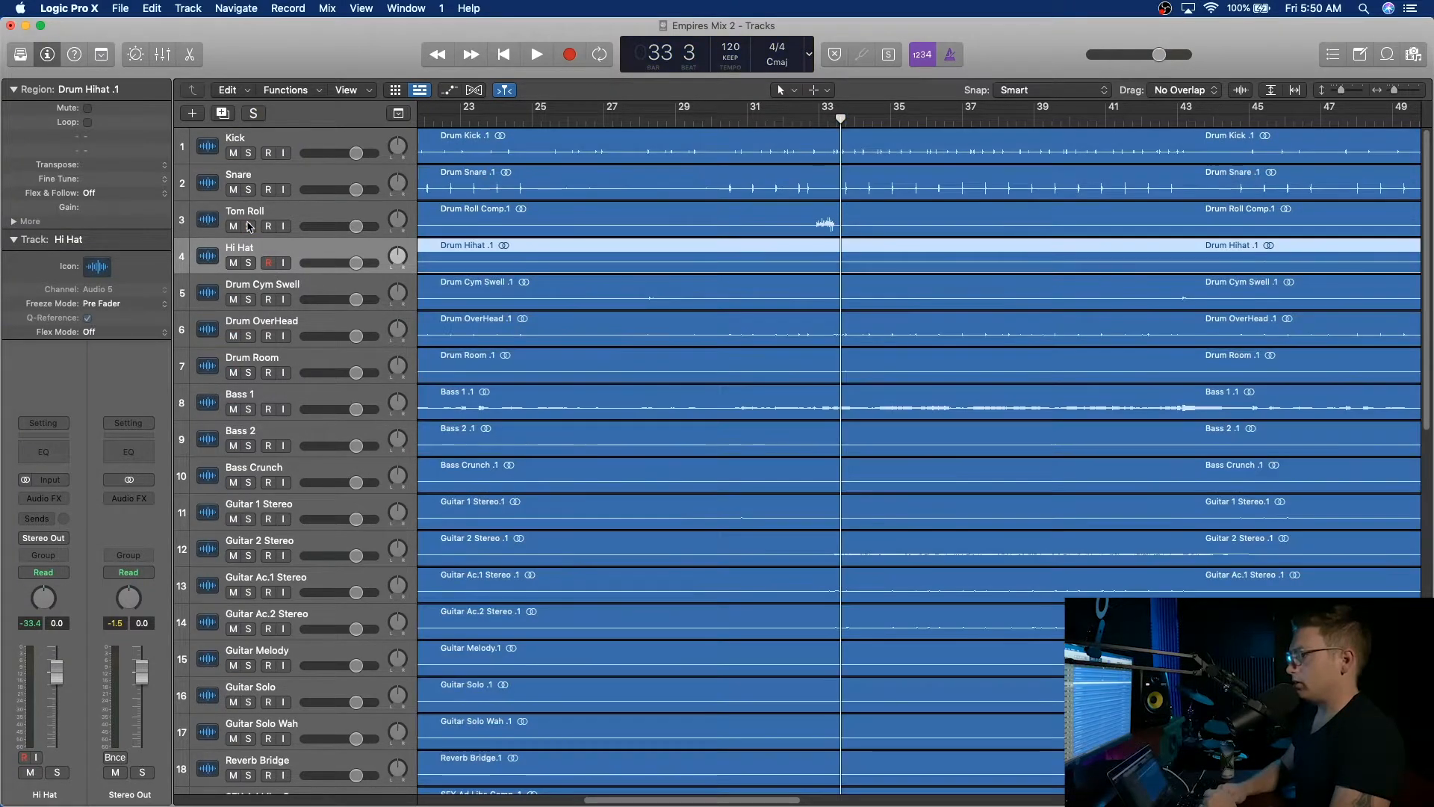
left_click(249, 300)
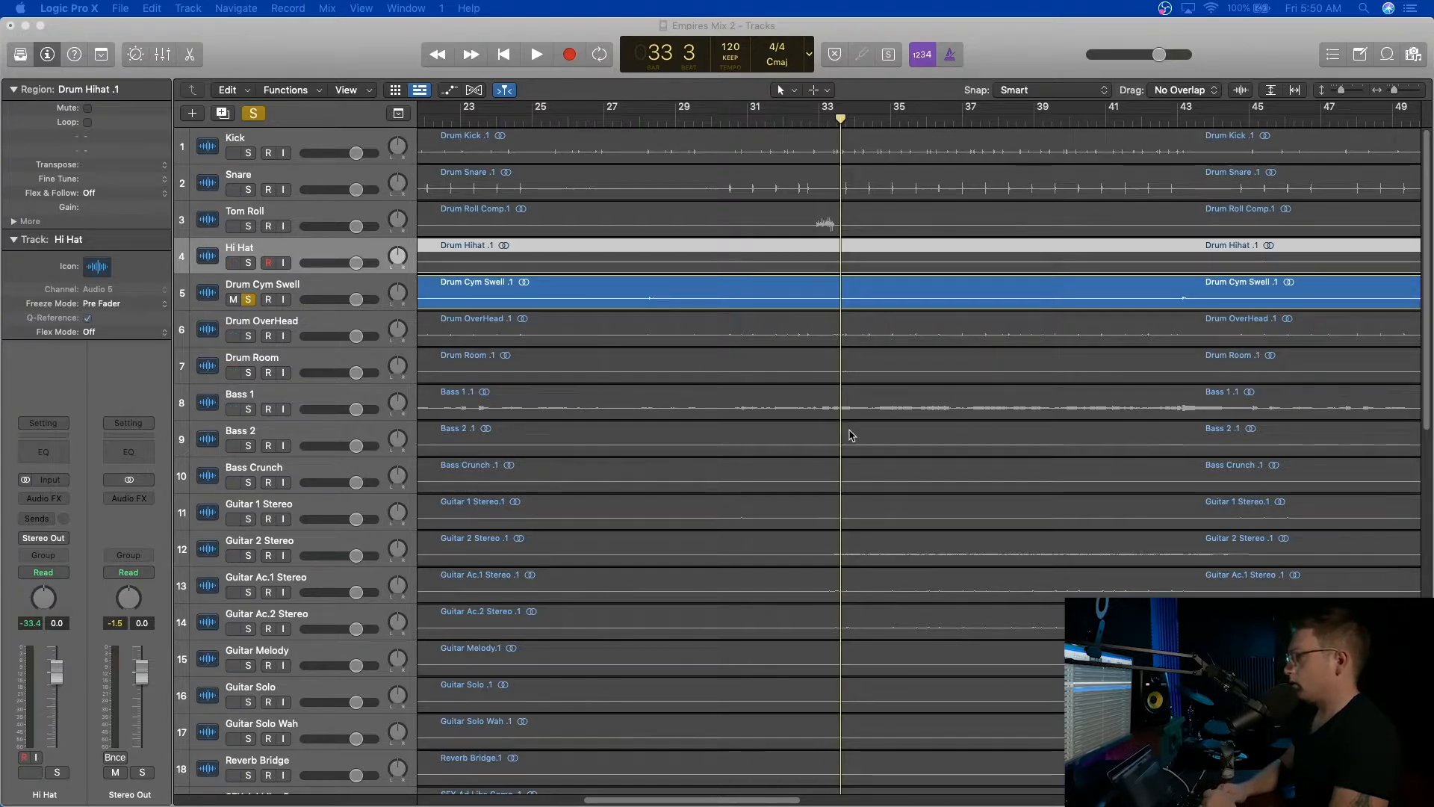
scroll(866, 418, "right", 6)
scroll(897, 349, "right", 2)
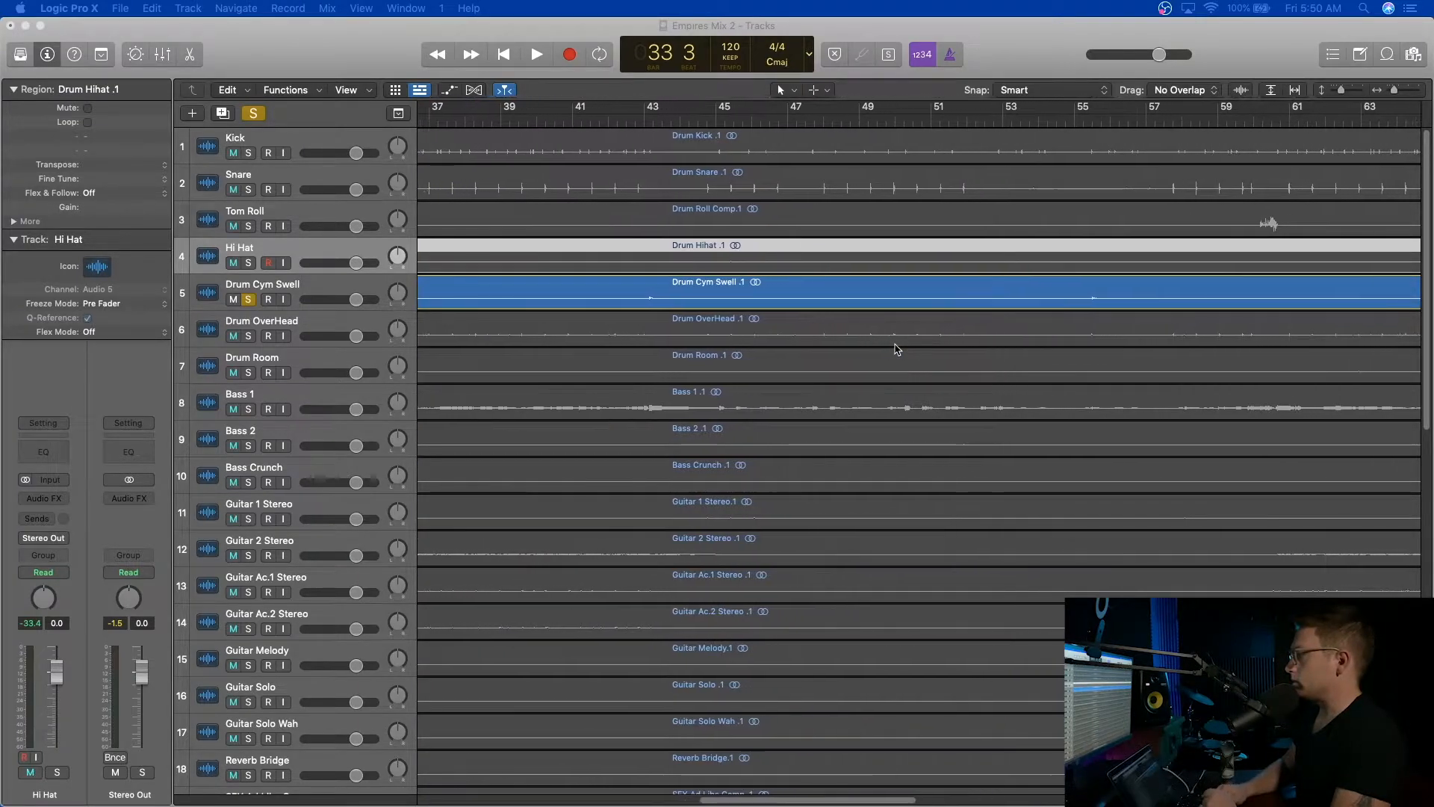
left_click(640, 127)
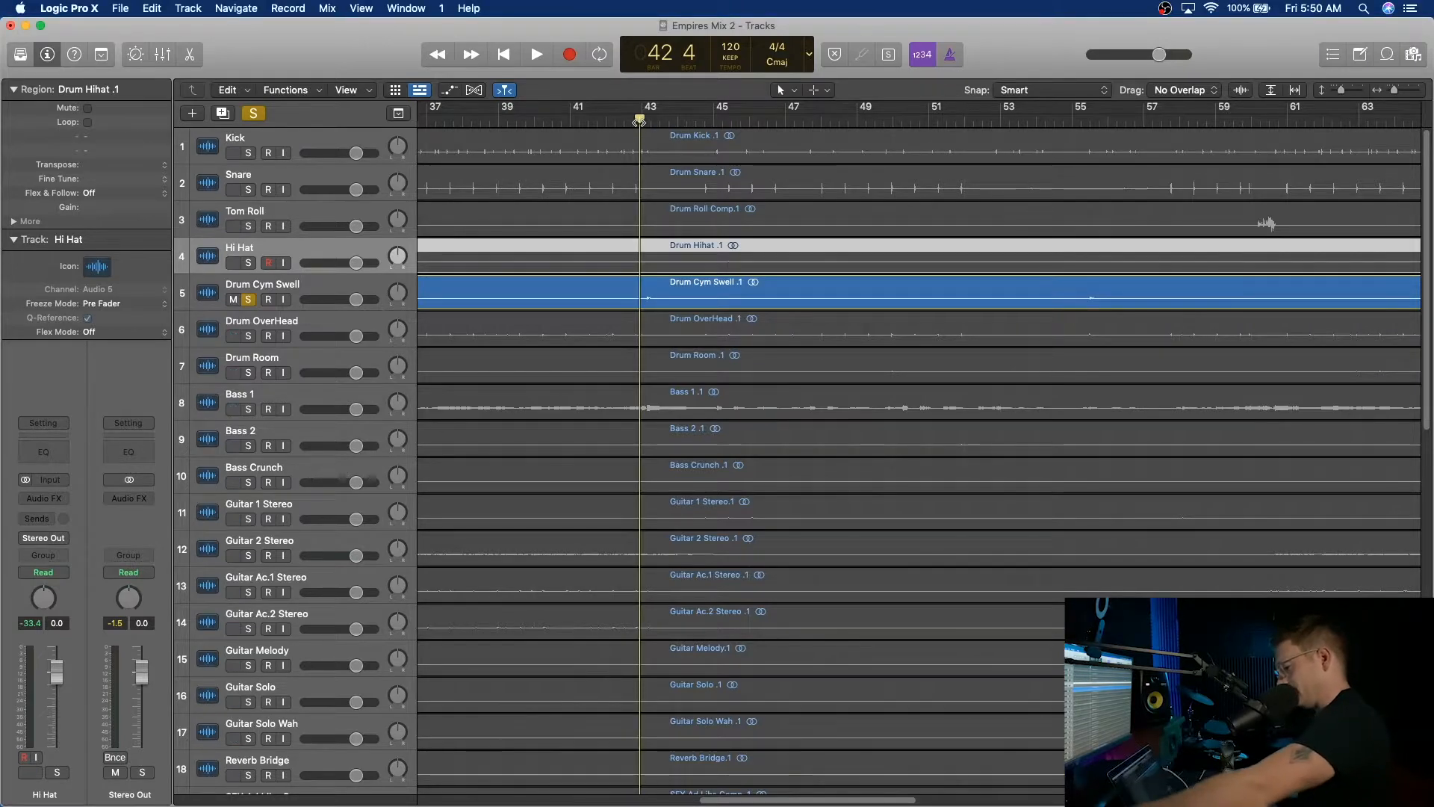
key("space")
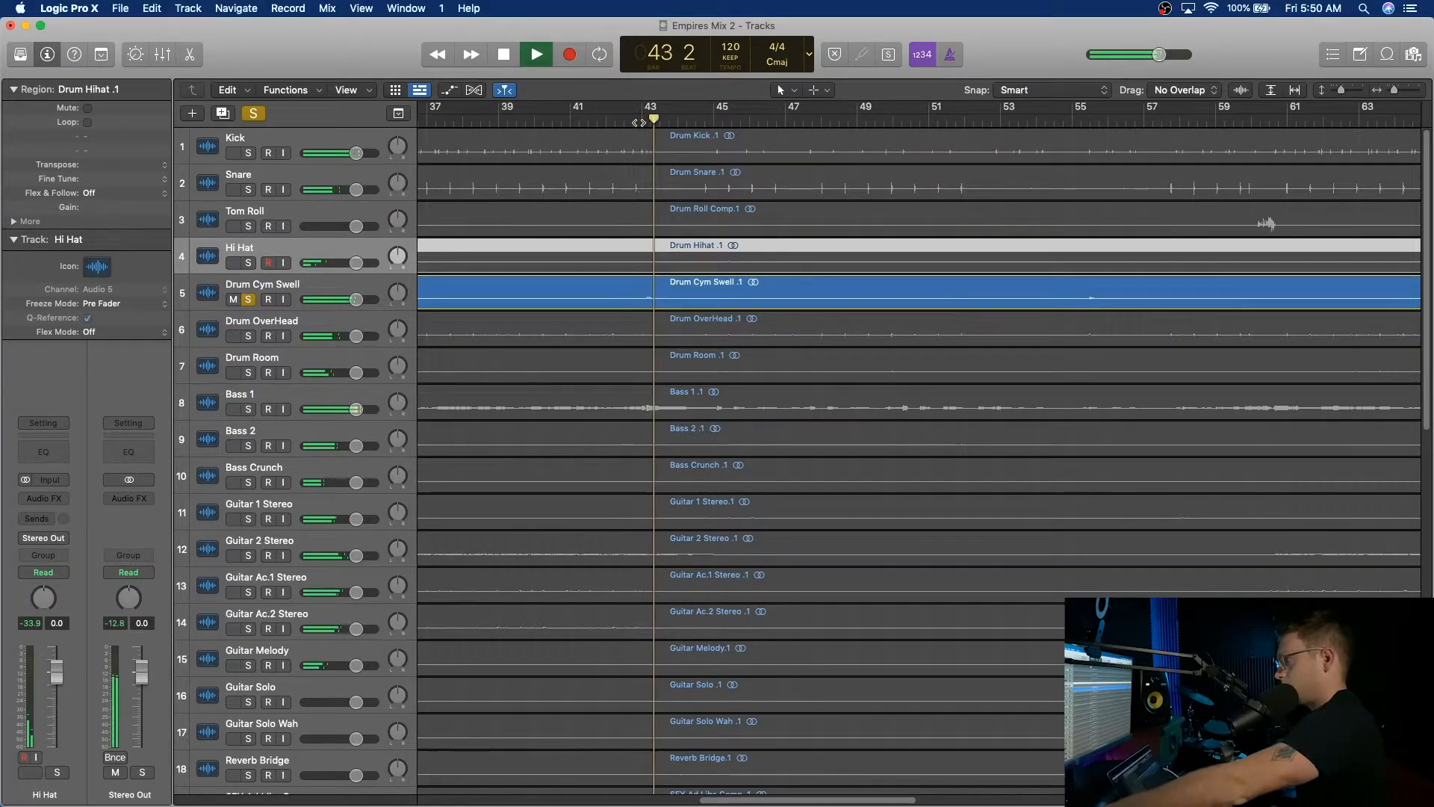
left_click(634, 123)
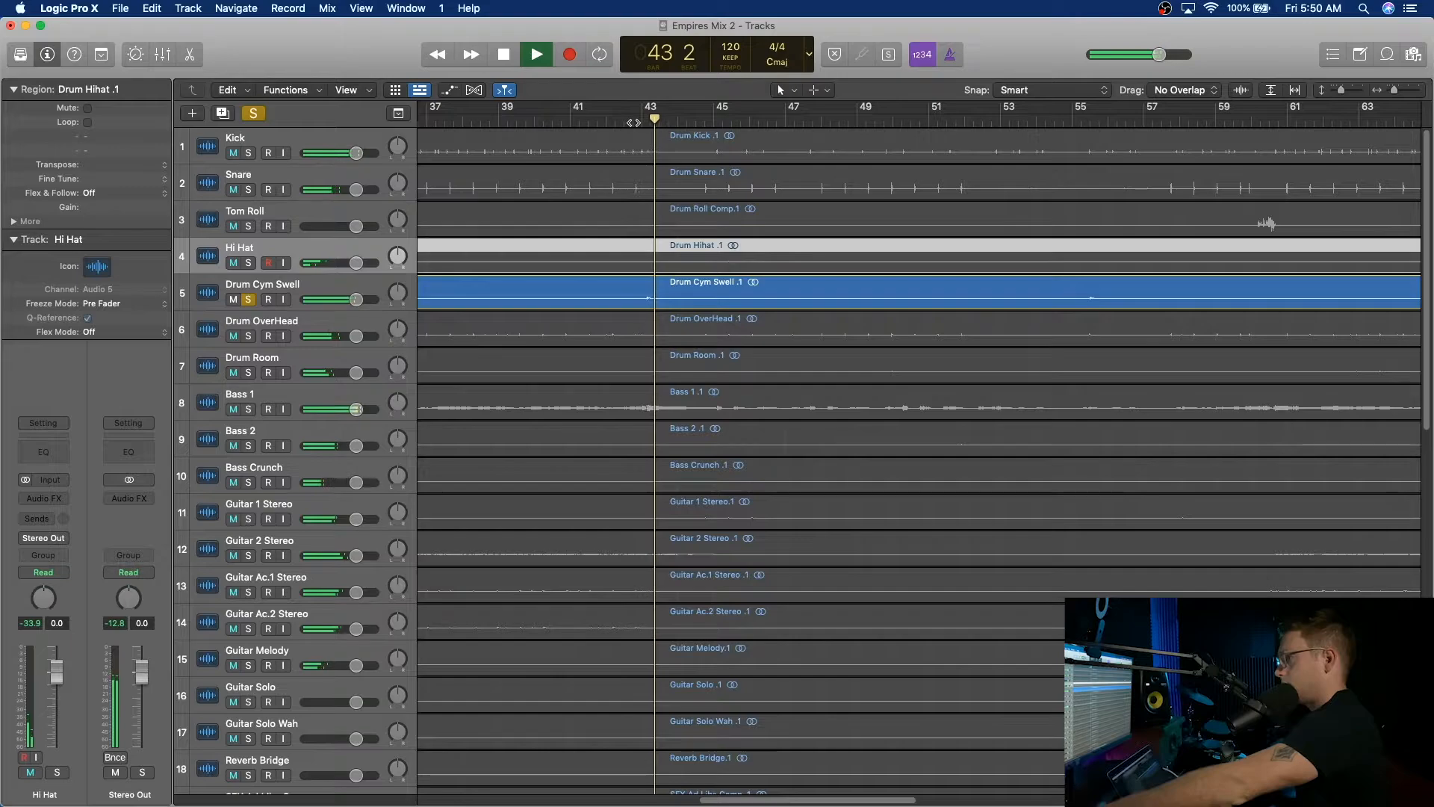
key("space")
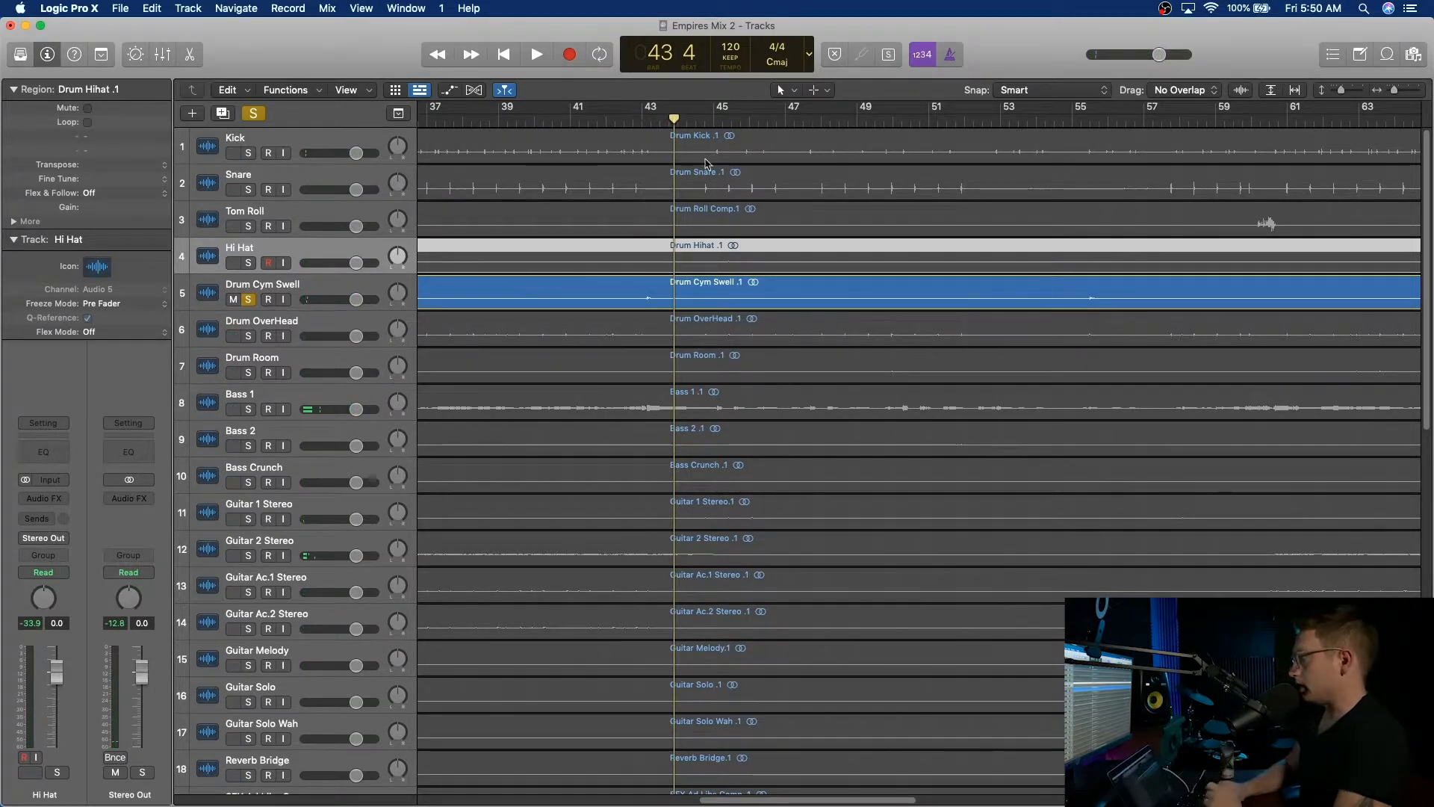
Play the soloed Drum Cym Swell track's earlier swell, starting just before bar 28.
scroll(801, 198, "left", 1)
scroll(803, 197, "left", 10)
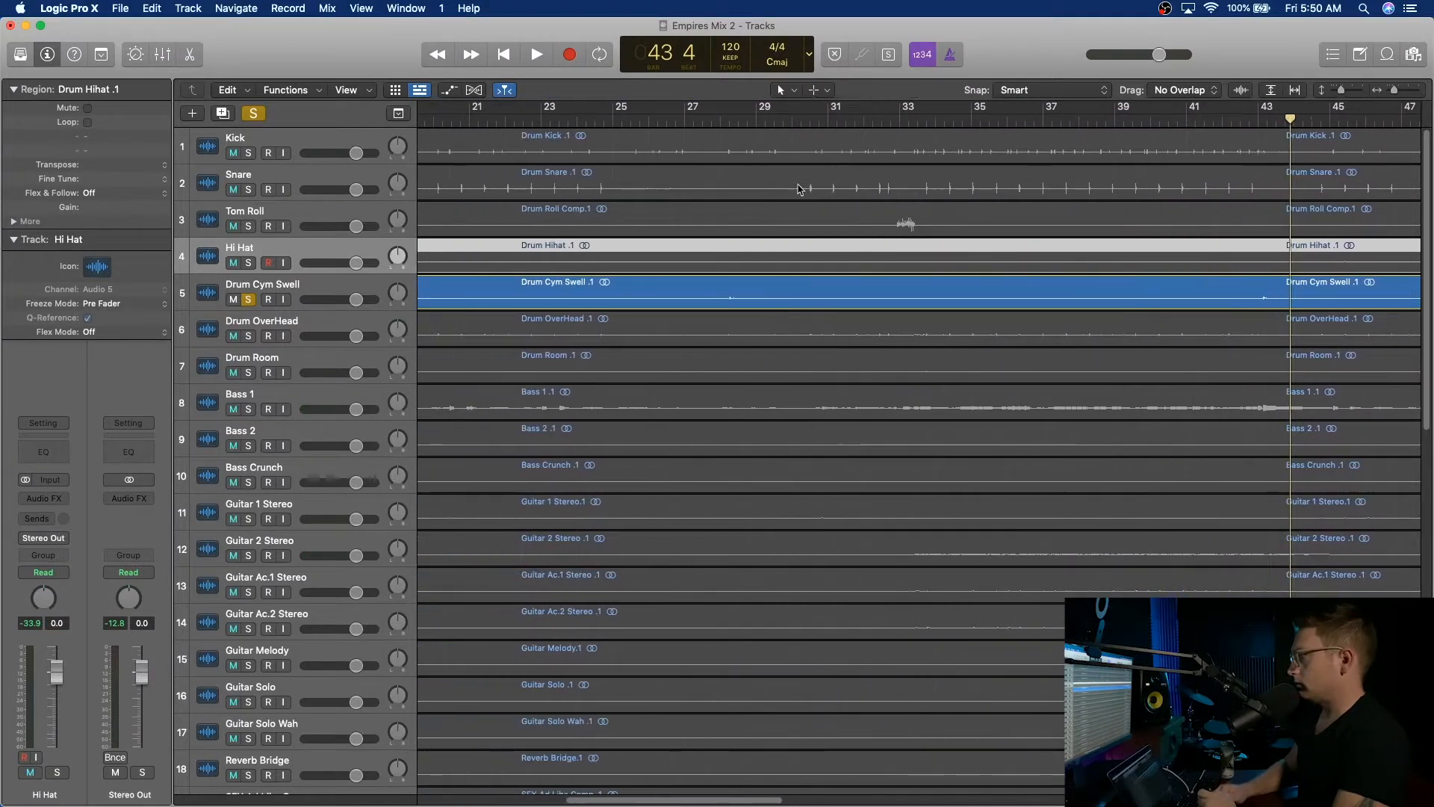
left_click(715, 121)
key("space")
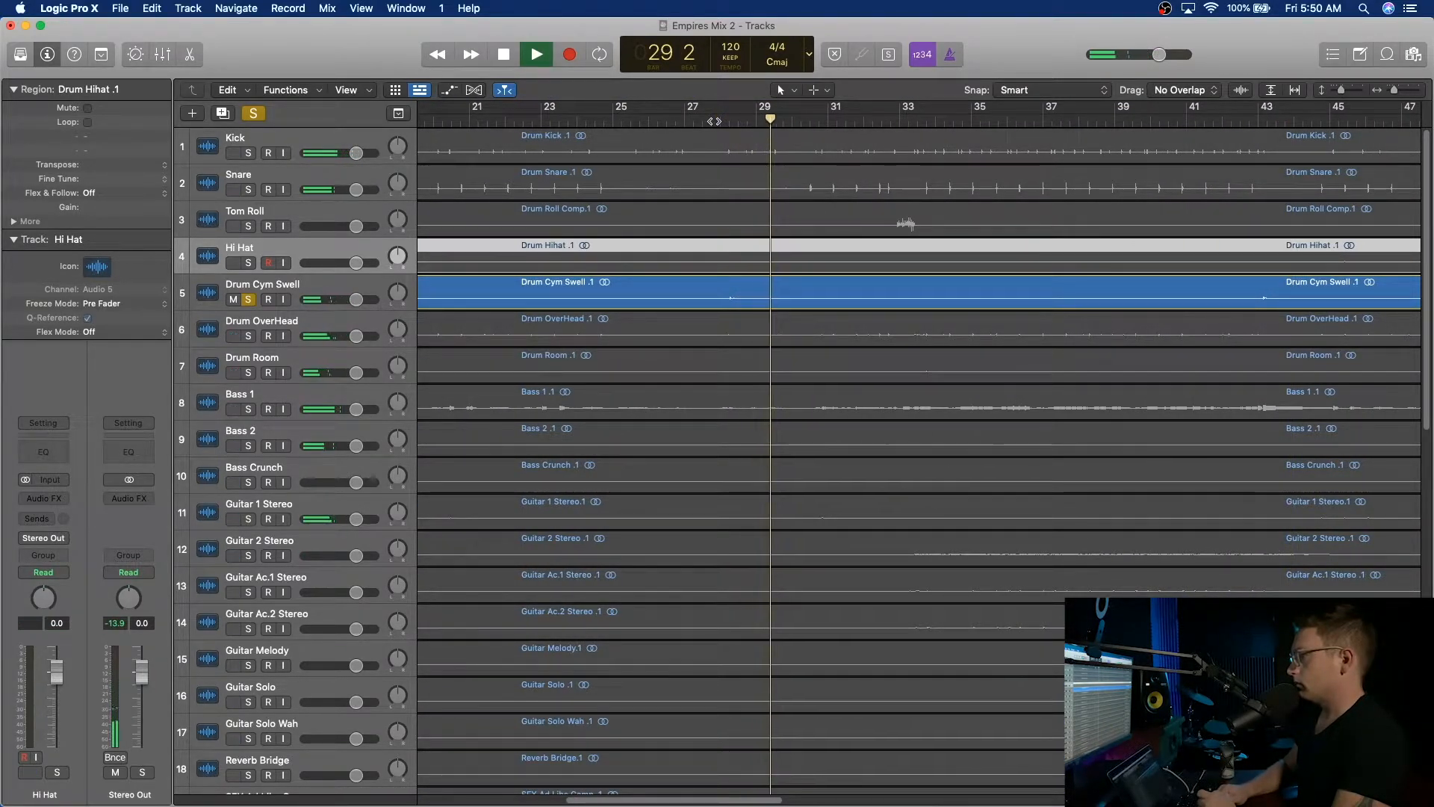
key("space")
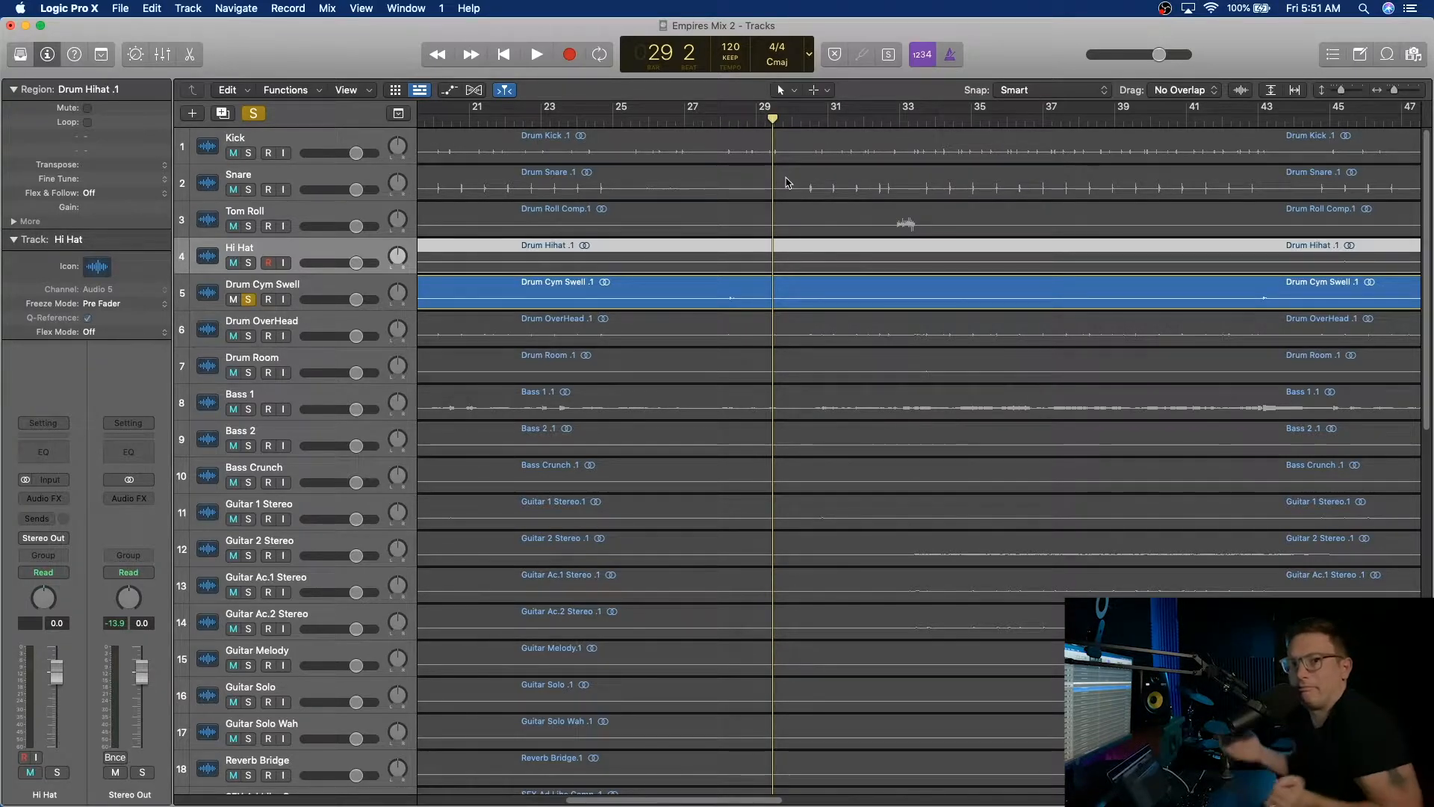
Turn off the solo on the Drum Cym Swell track and rename it as Cymbal Swell OH.
left_click(248, 299)
key("super+a")
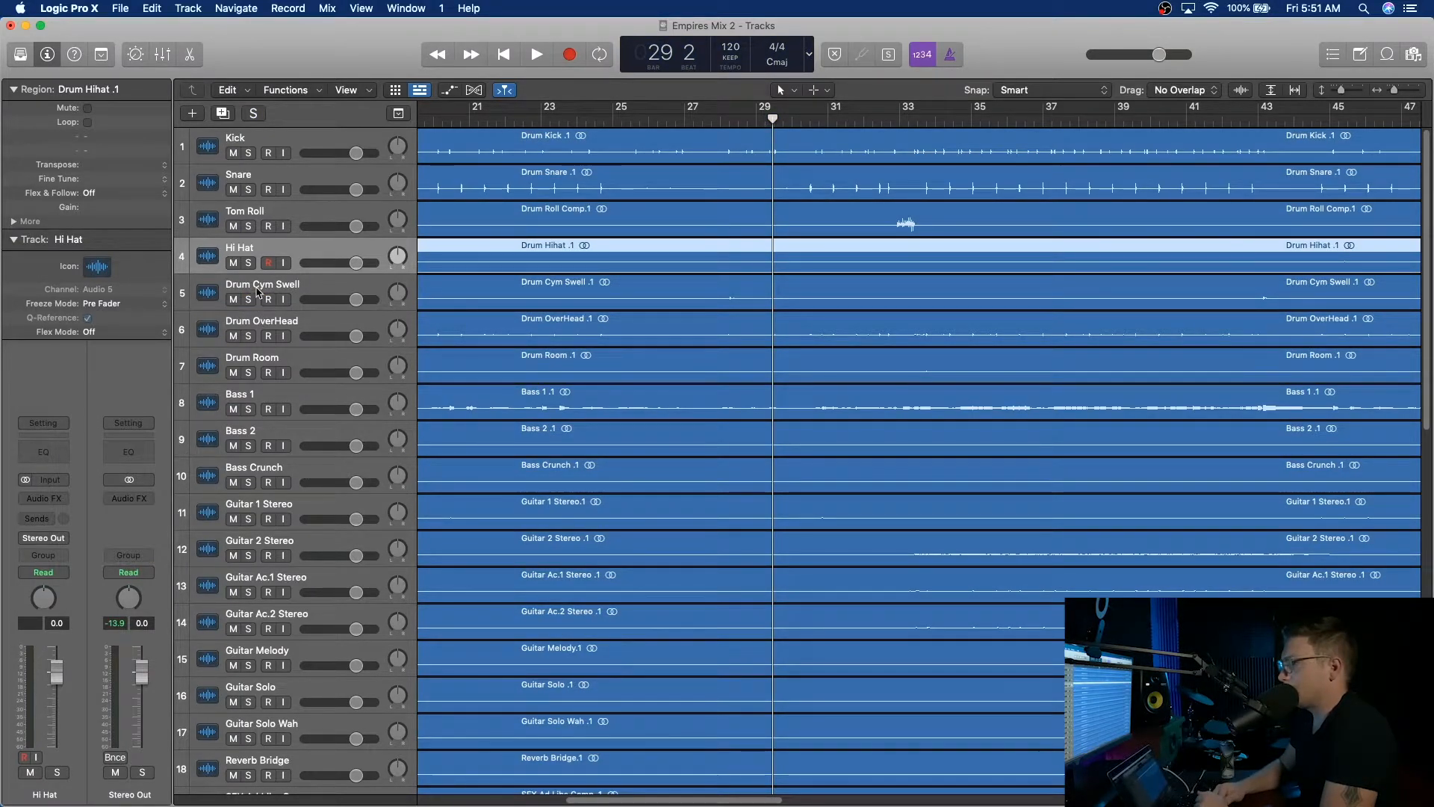
double_click(257, 285)
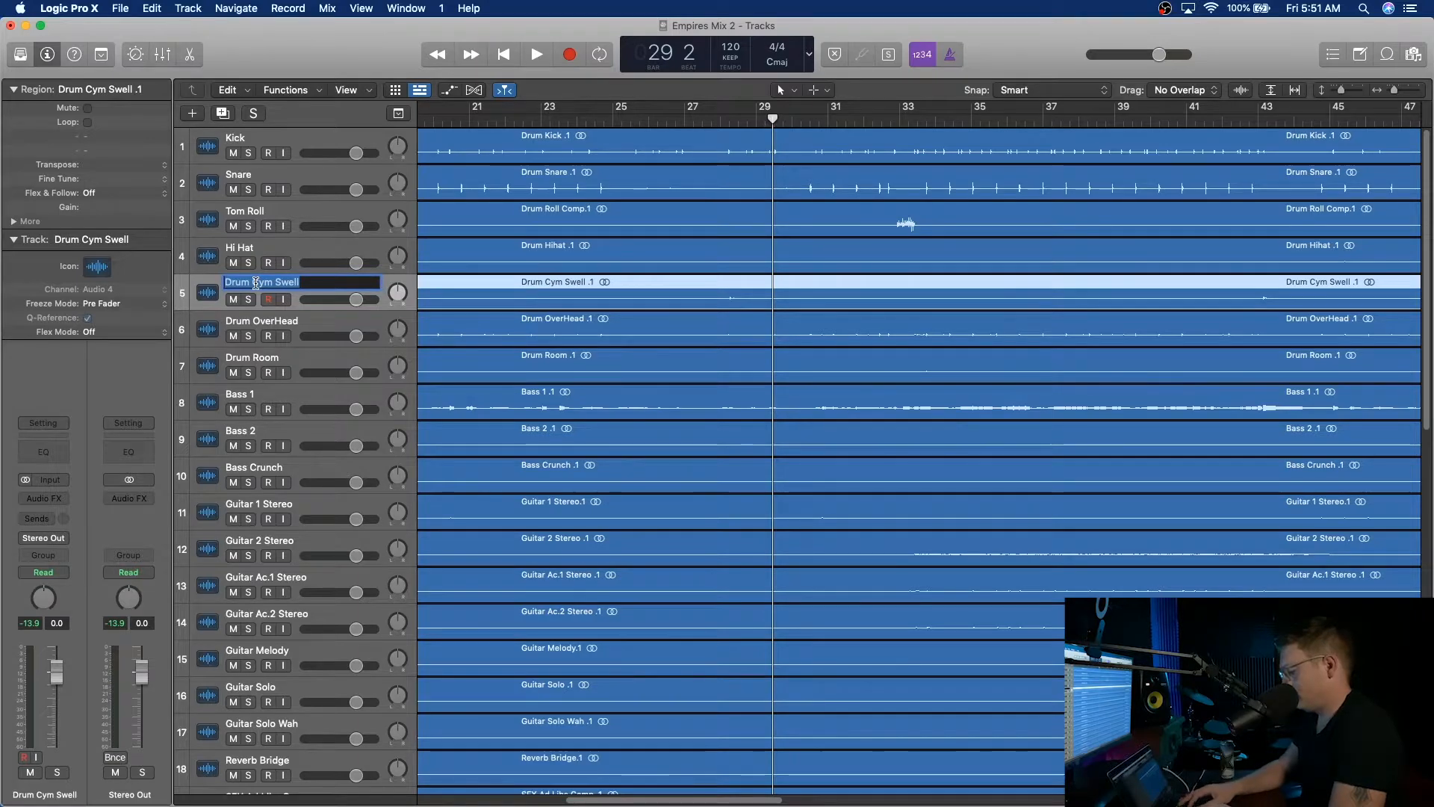
type("CYmbal Sw")
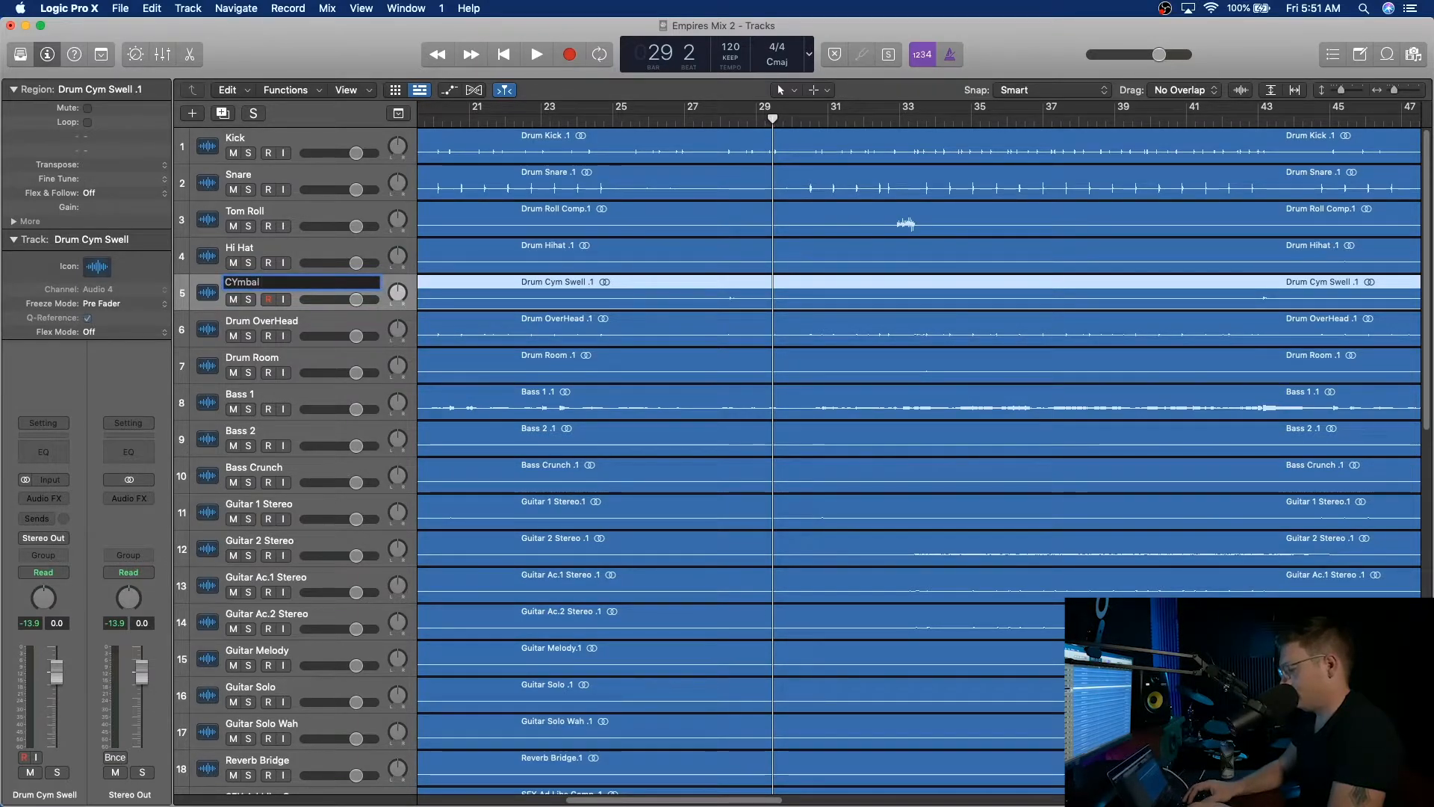
type("ell OH")
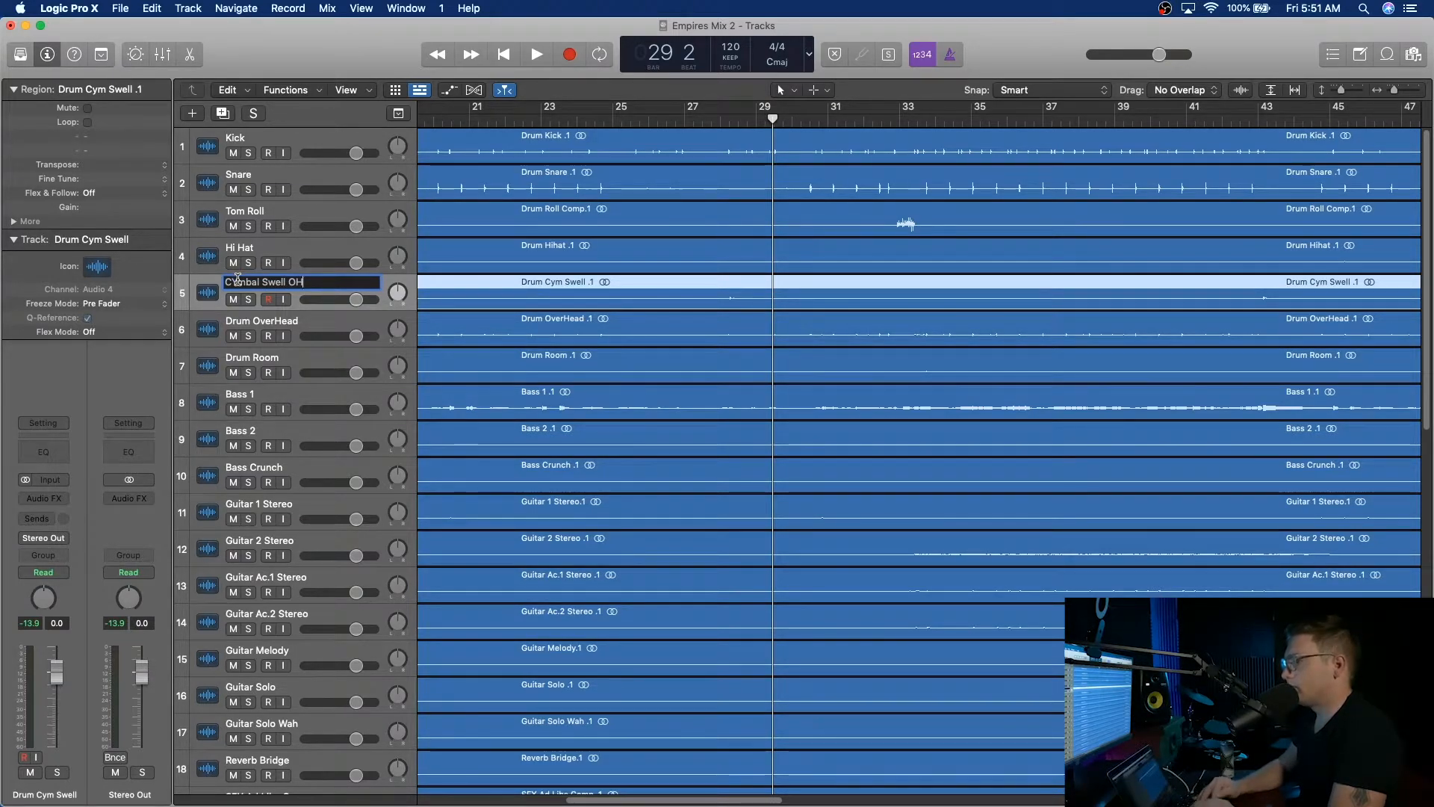
key("Return")
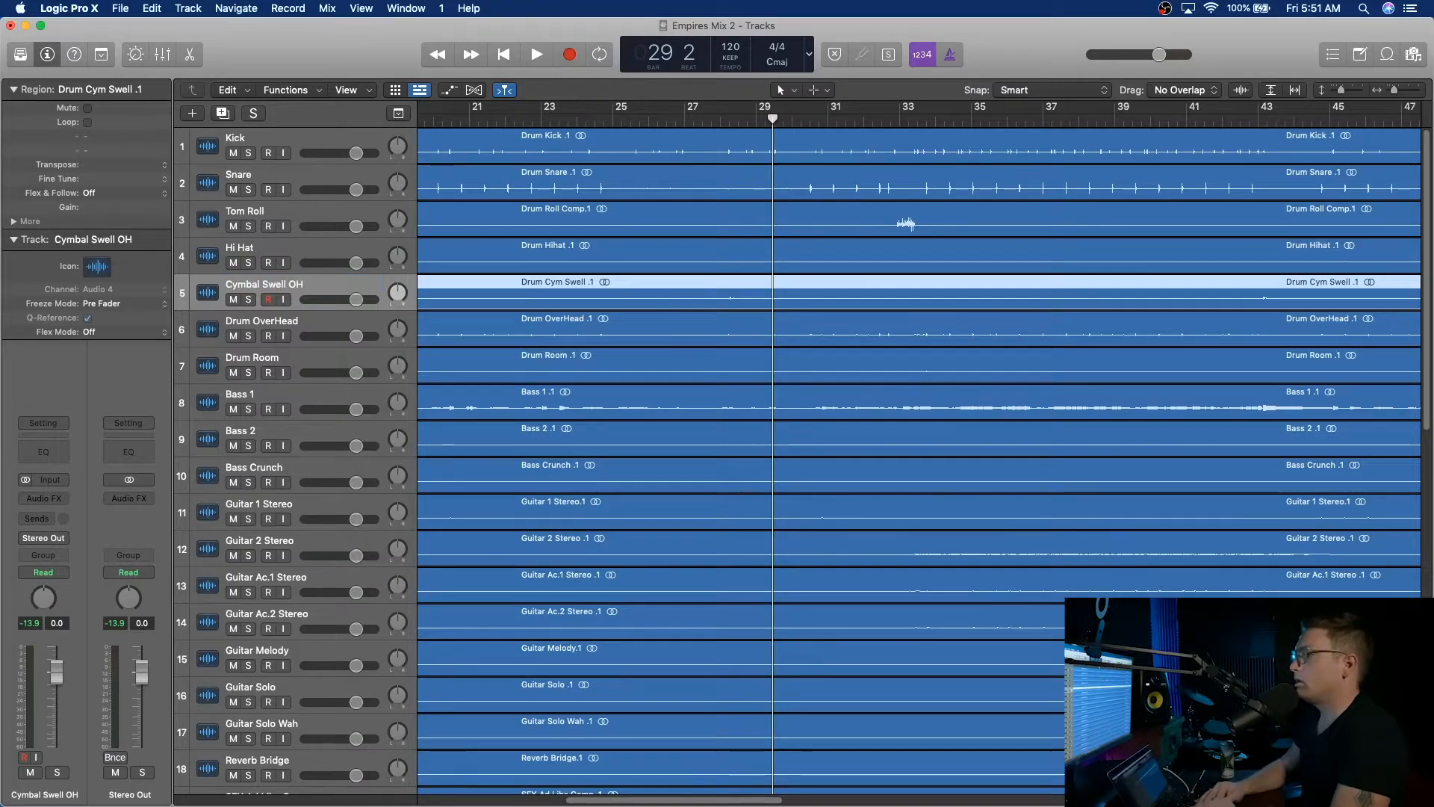
Rename the Drum OverHead track as OH.
double_click(261, 328)
type("OH")
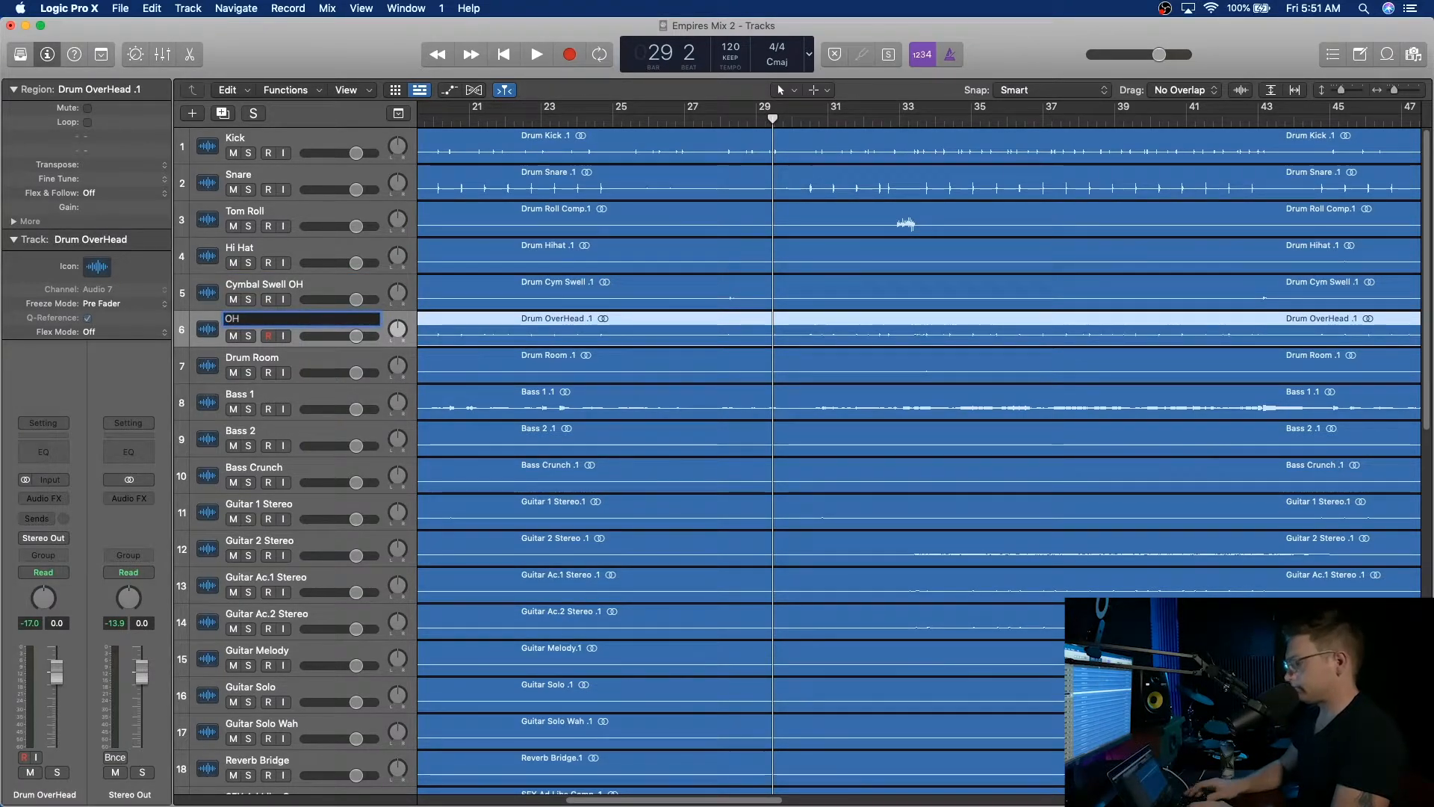
key("Return")
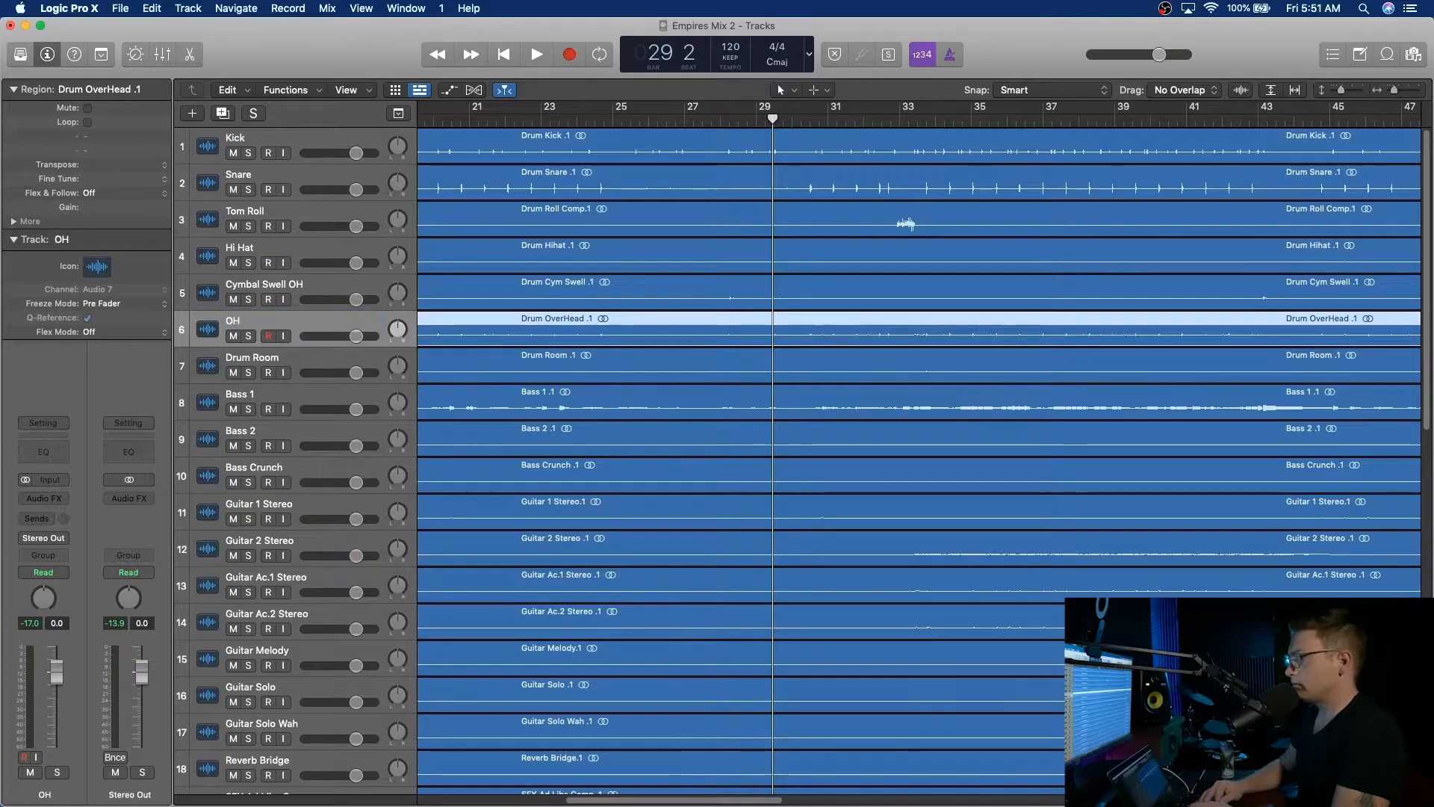
Solo the Drum Room track and listen to it from bar 25.
double_click(246, 356)
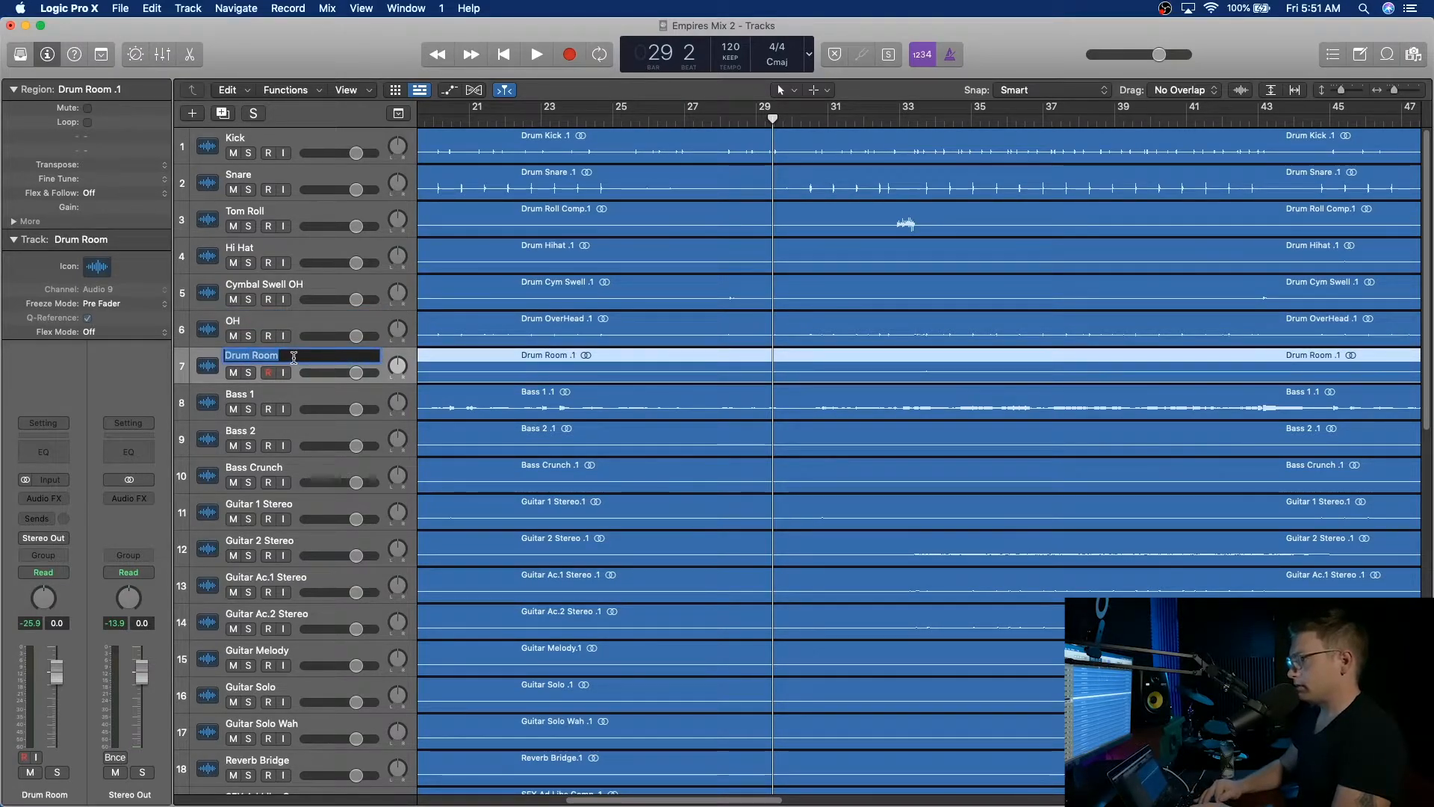
left_click(248, 375)
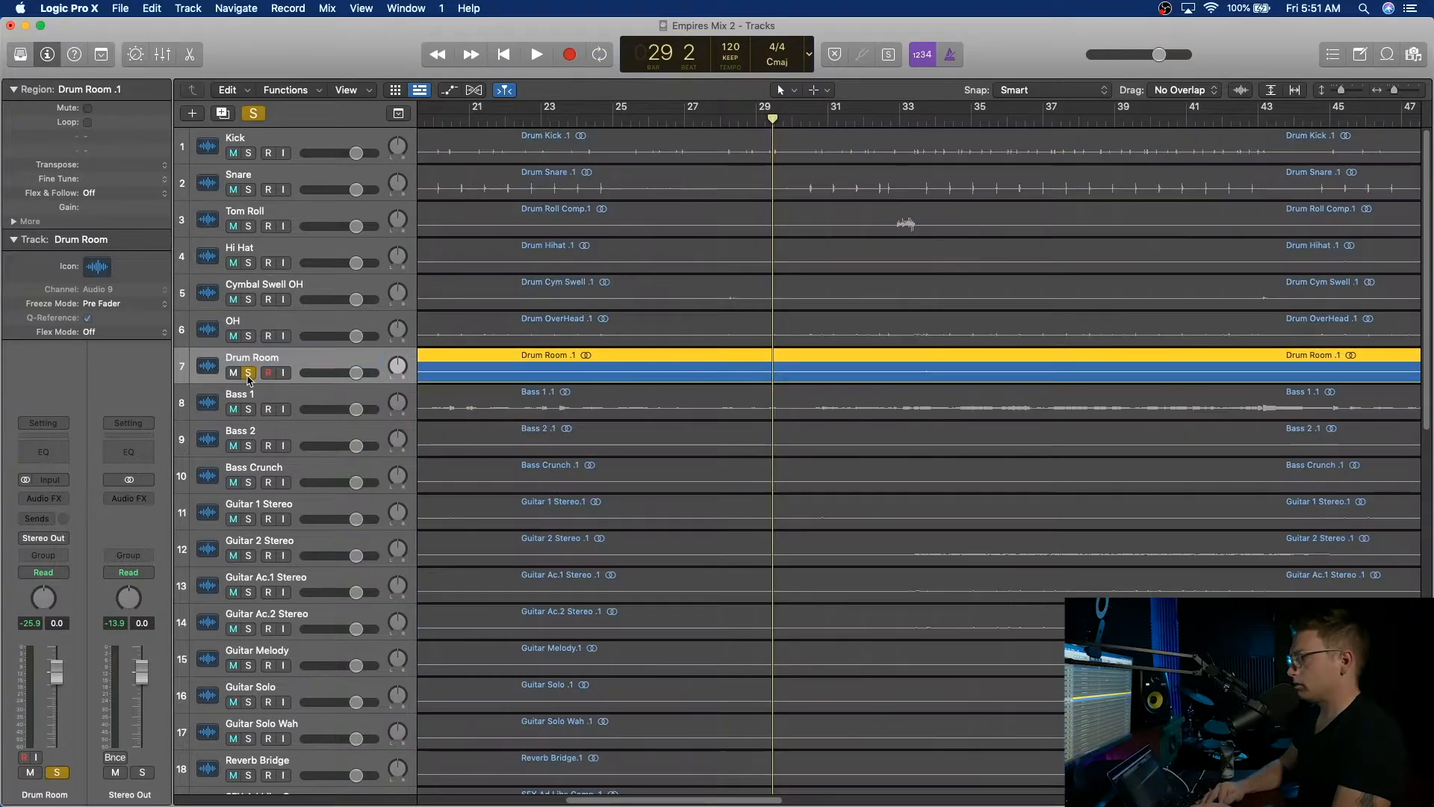
left_click(613, 120)
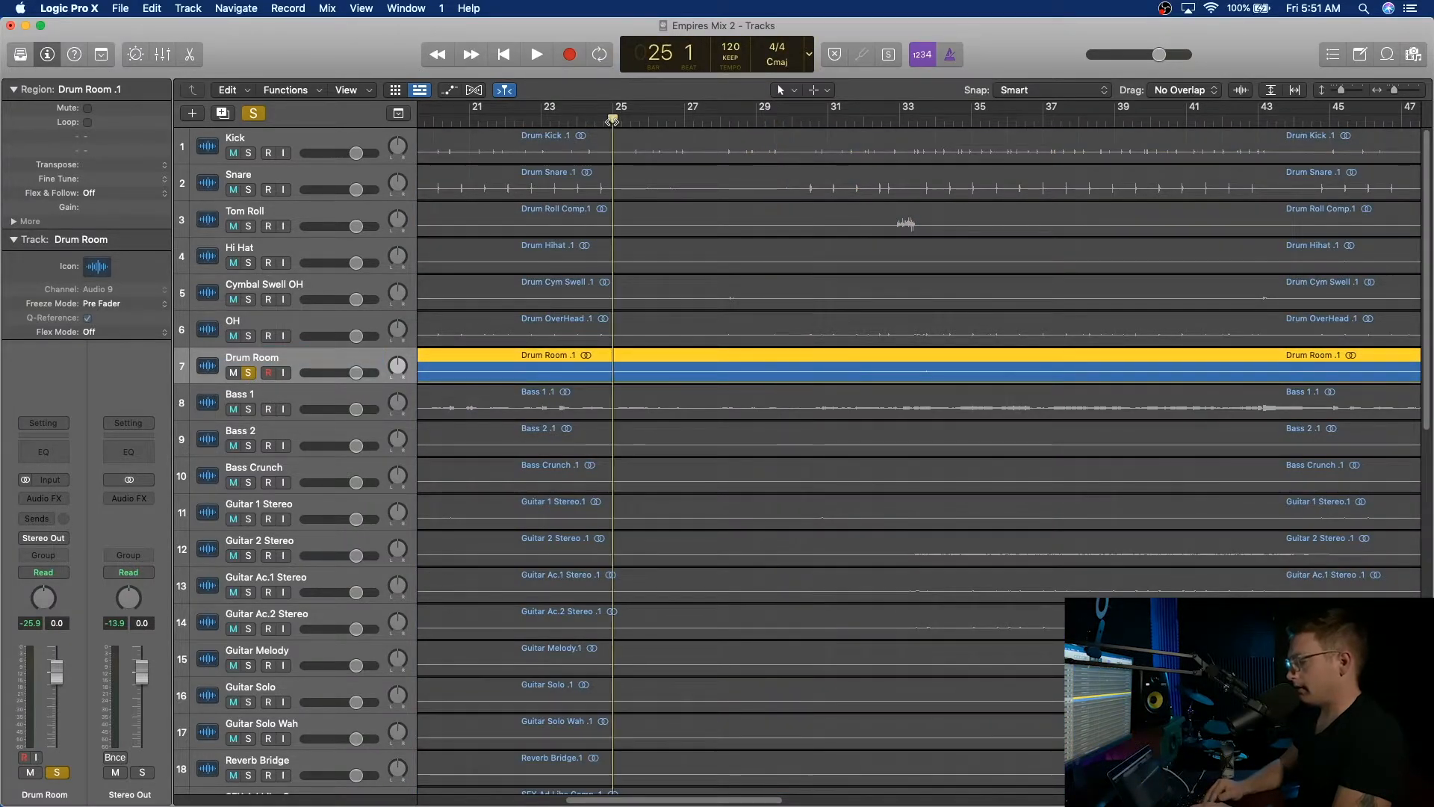
key("space")
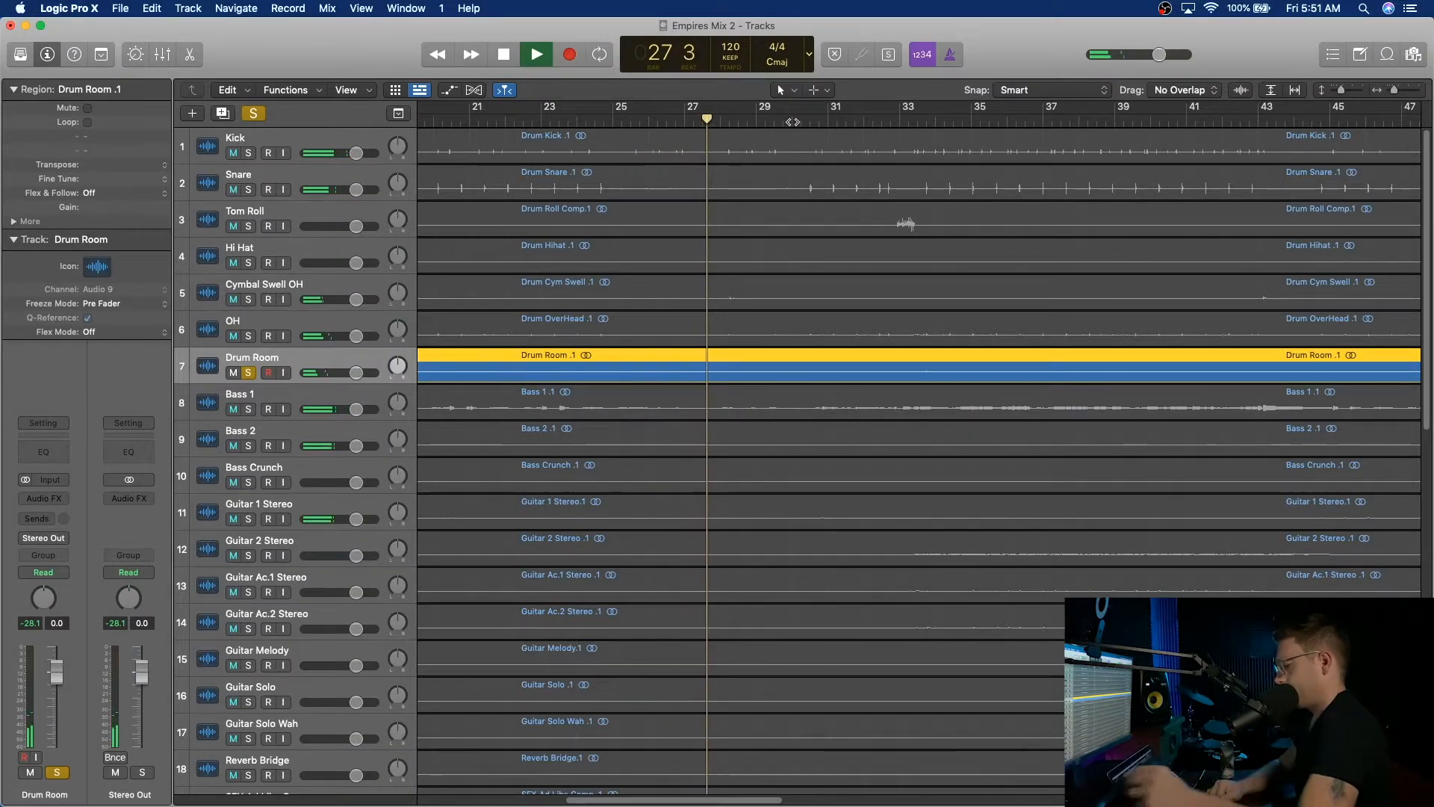
key("space")
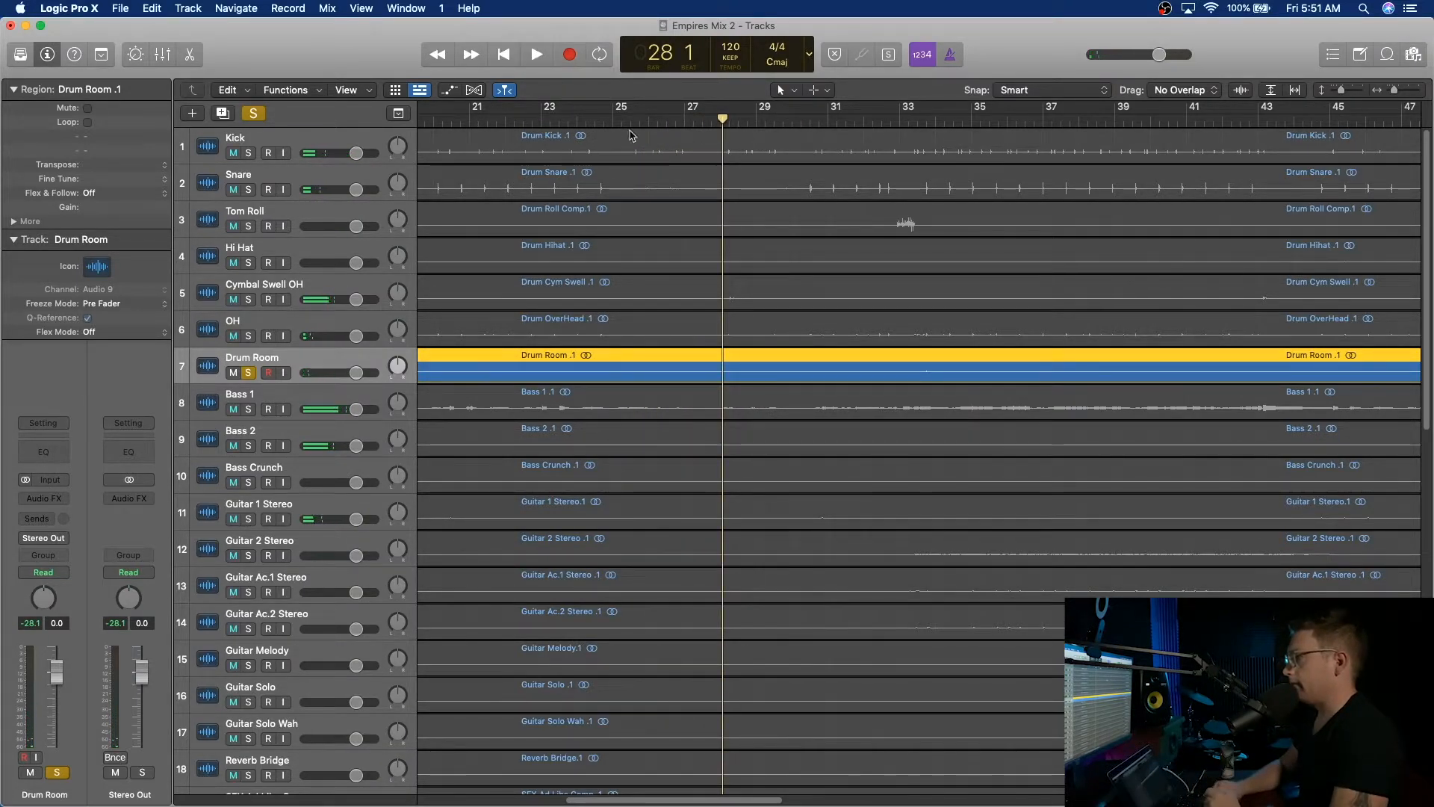
Switch the solo from Drum Room to OH, listen from around bar 20, and release the solo.
left_click(248, 372)
left_click(249, 337)
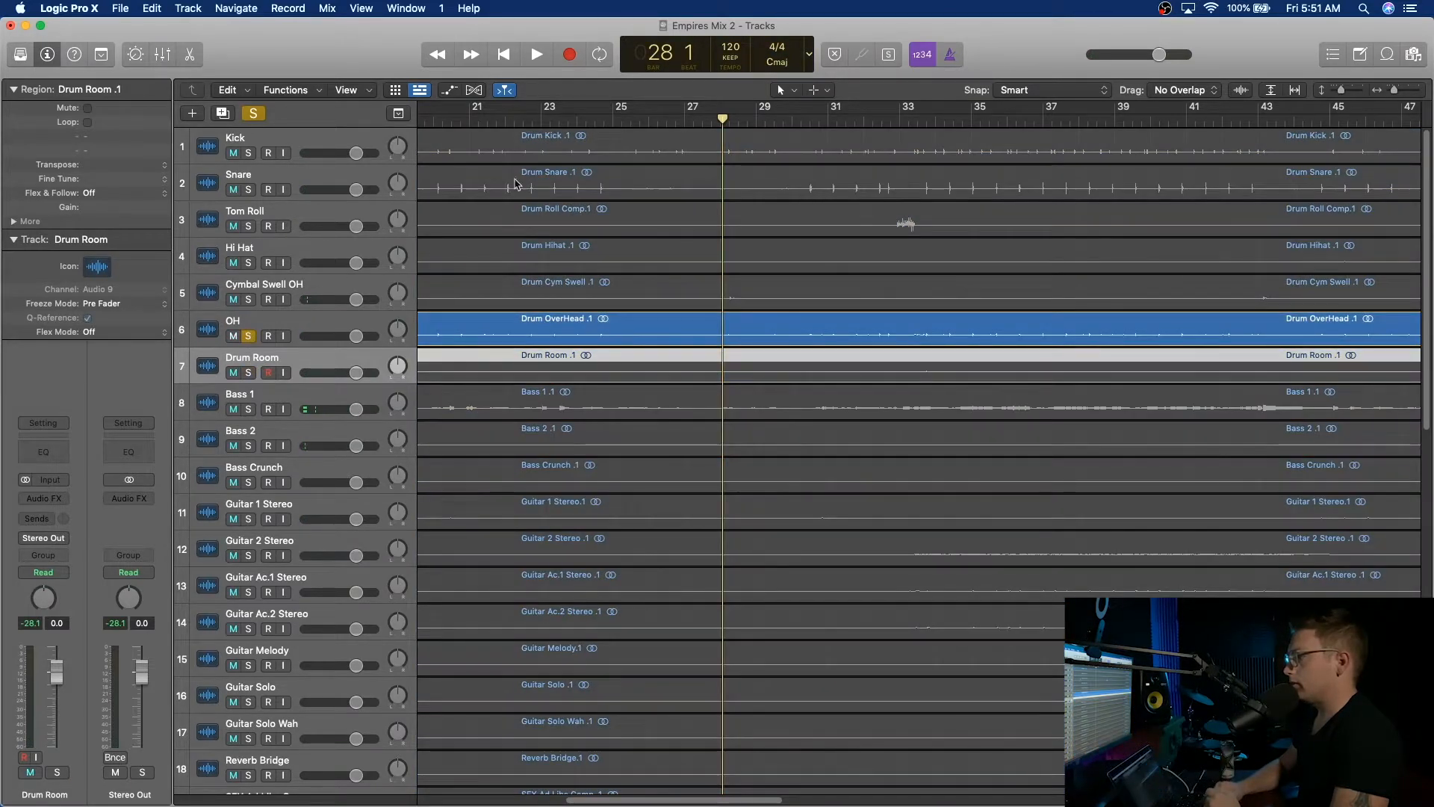
left_click(448, 114)
key("space")
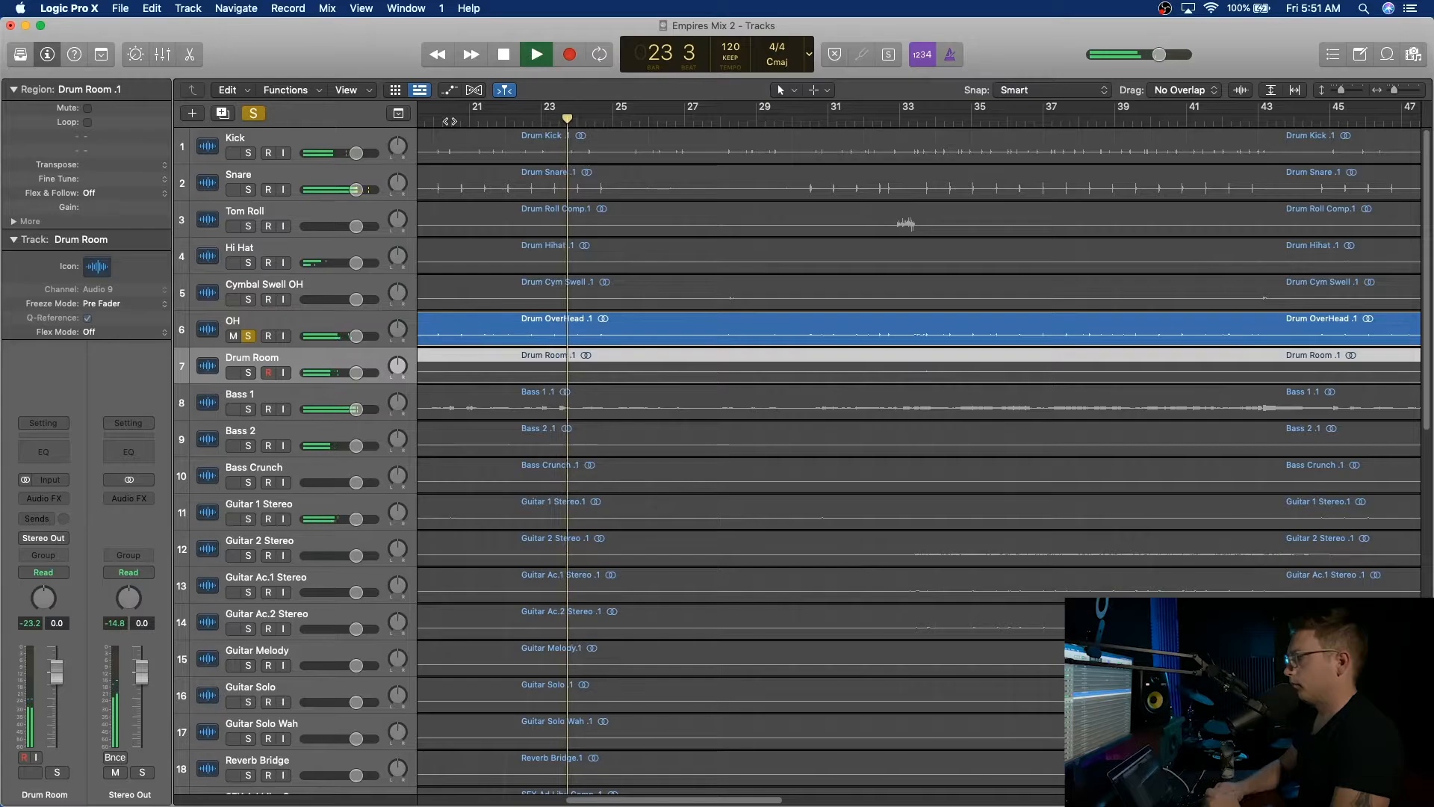
key("space")
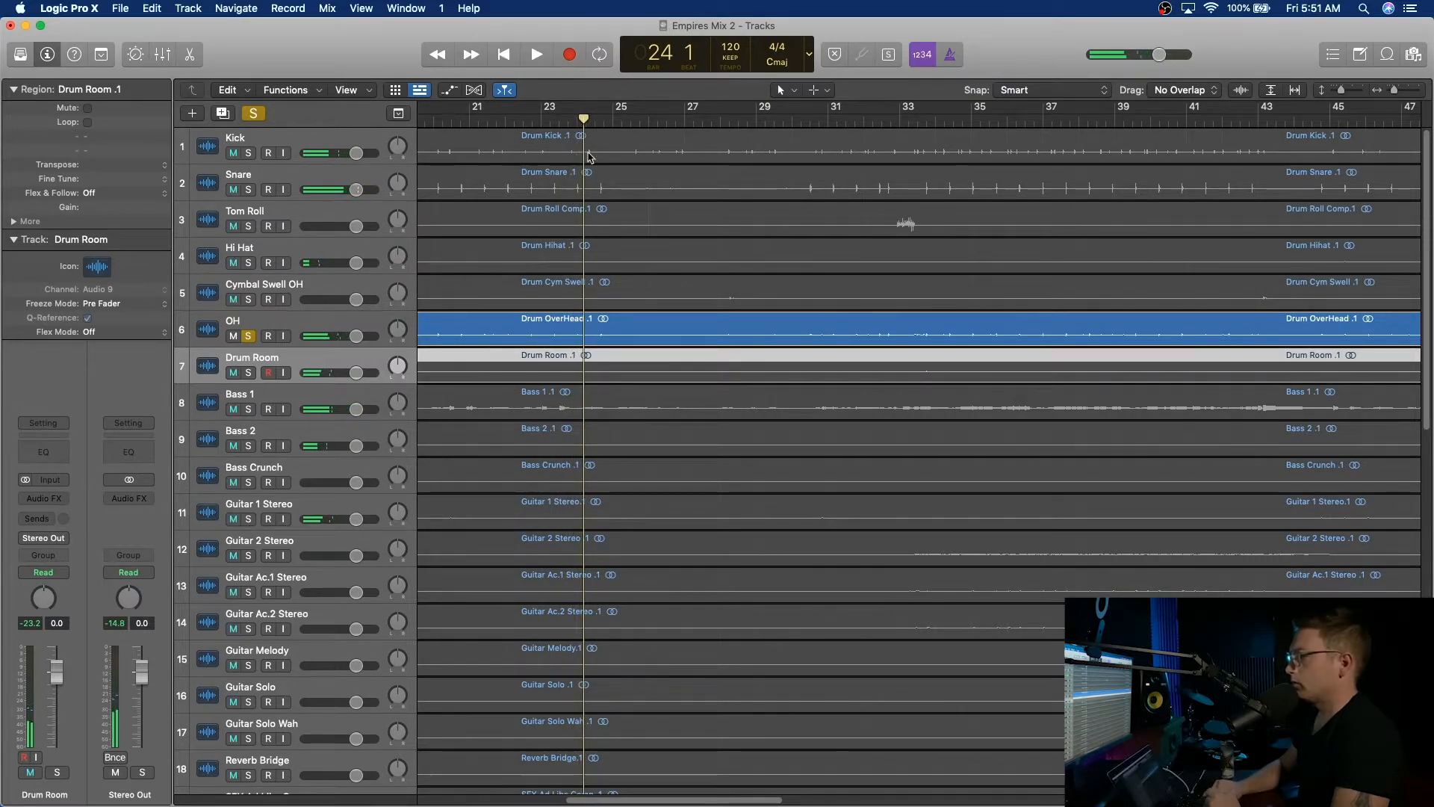
scroll(560, 254, "left", 5)
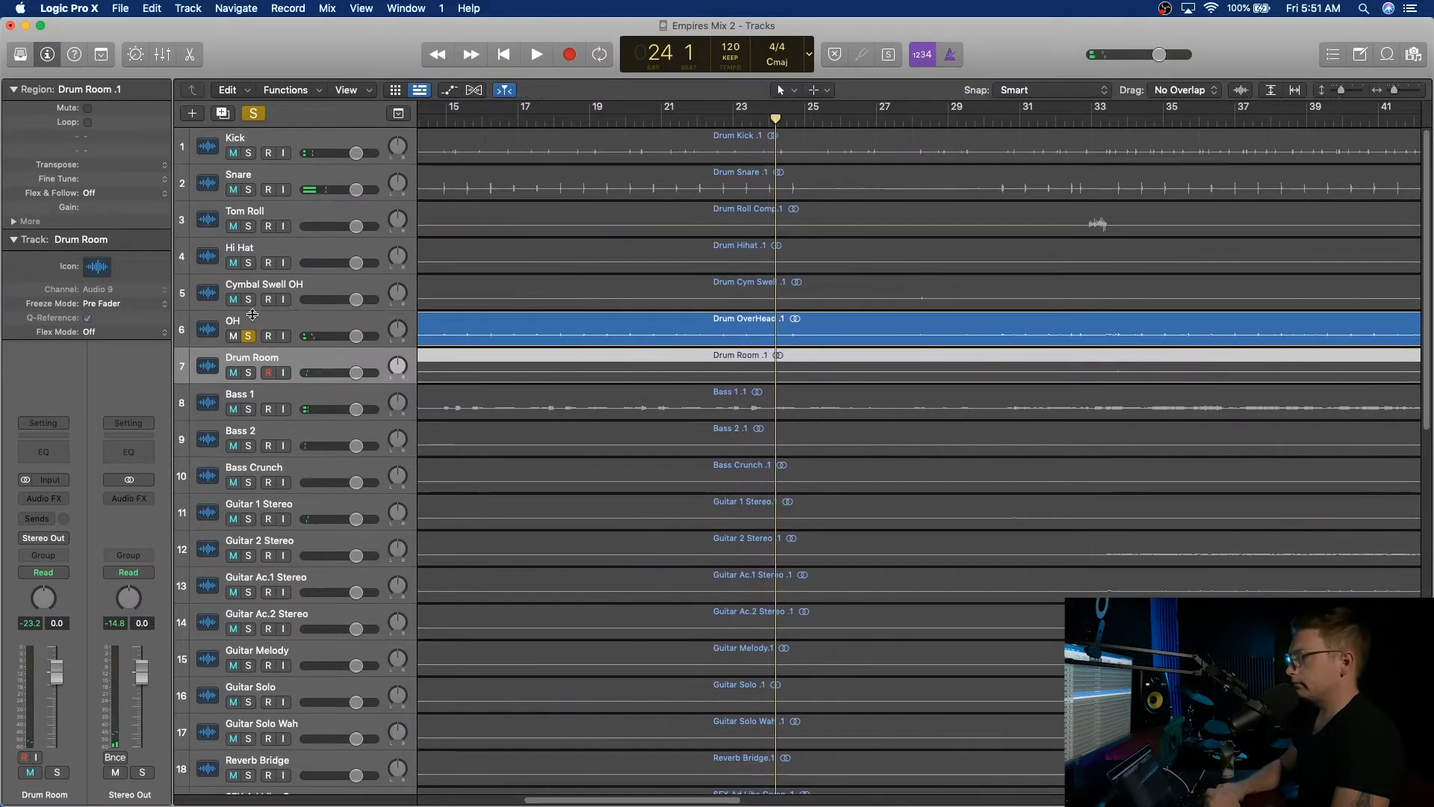
left_click(248, 337)
key("super+a")
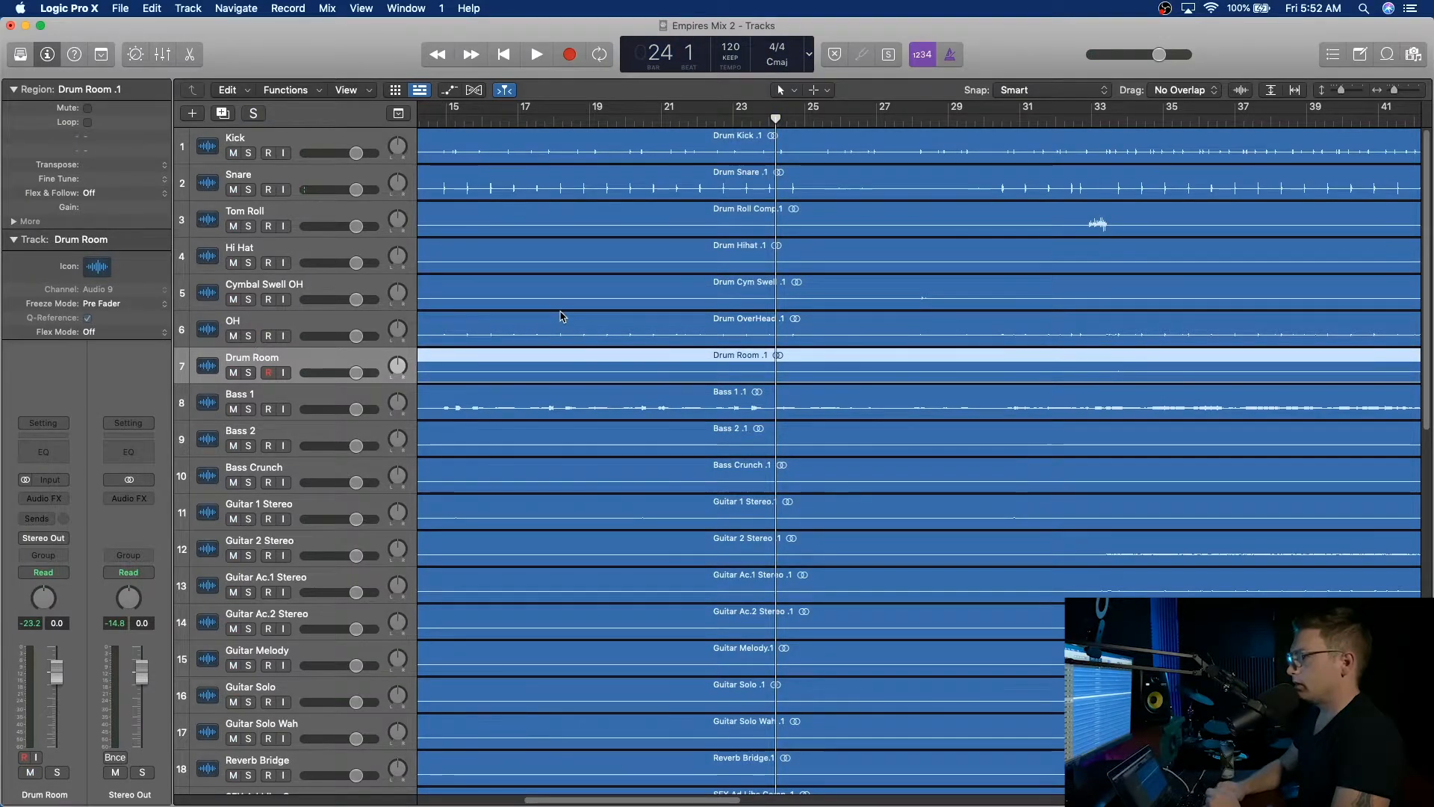
Solo the Guitar 1 Stereo track and listen to it from around bar 22.
scroll(561, 313, "down", 2)
scroll(317, 341, "down", 5)
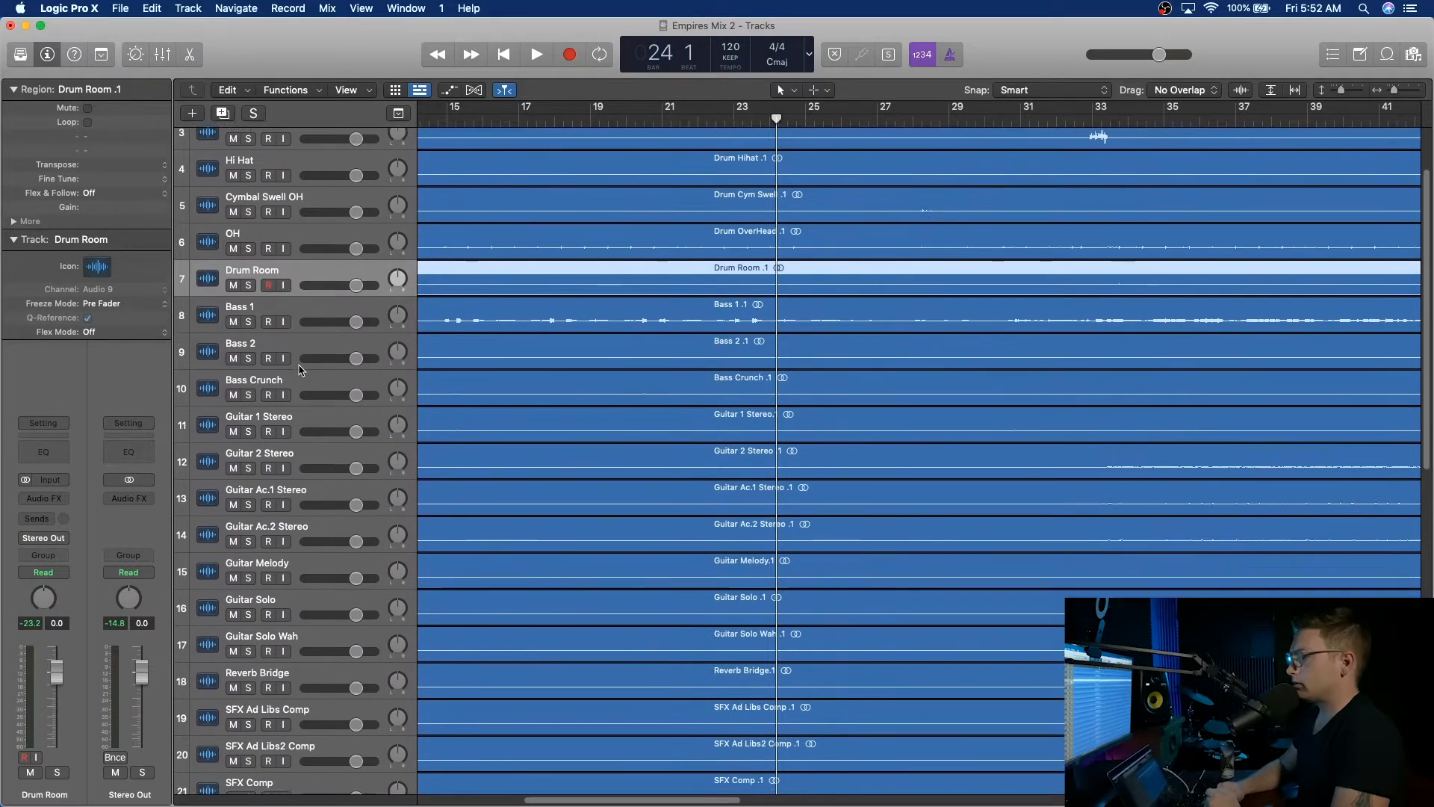
scroll(299, 369, "down", 1)
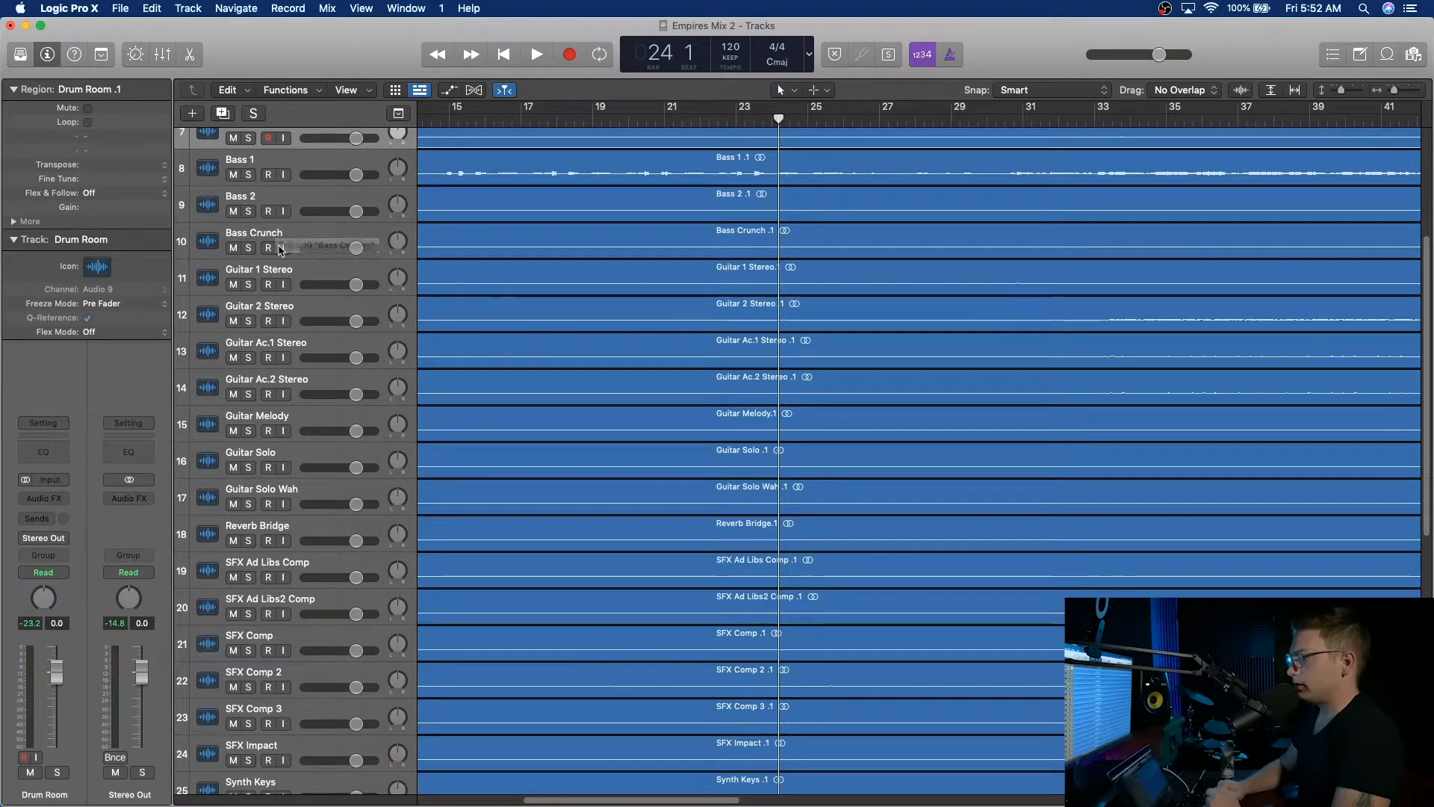
scroll(299, 299, "down", 3)
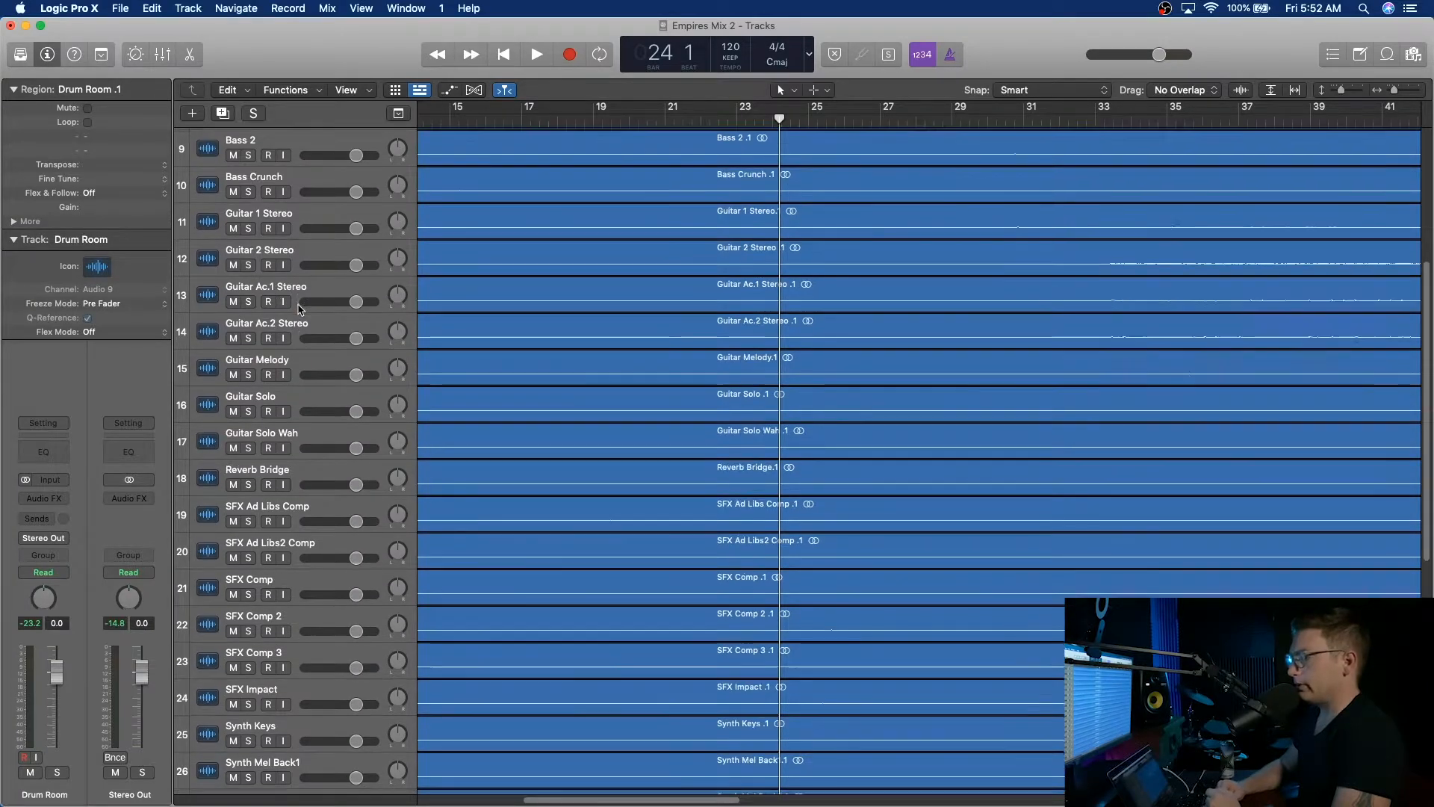
scroll(299, 310, "down", 1)
scroll(302, 212, "up", 2)
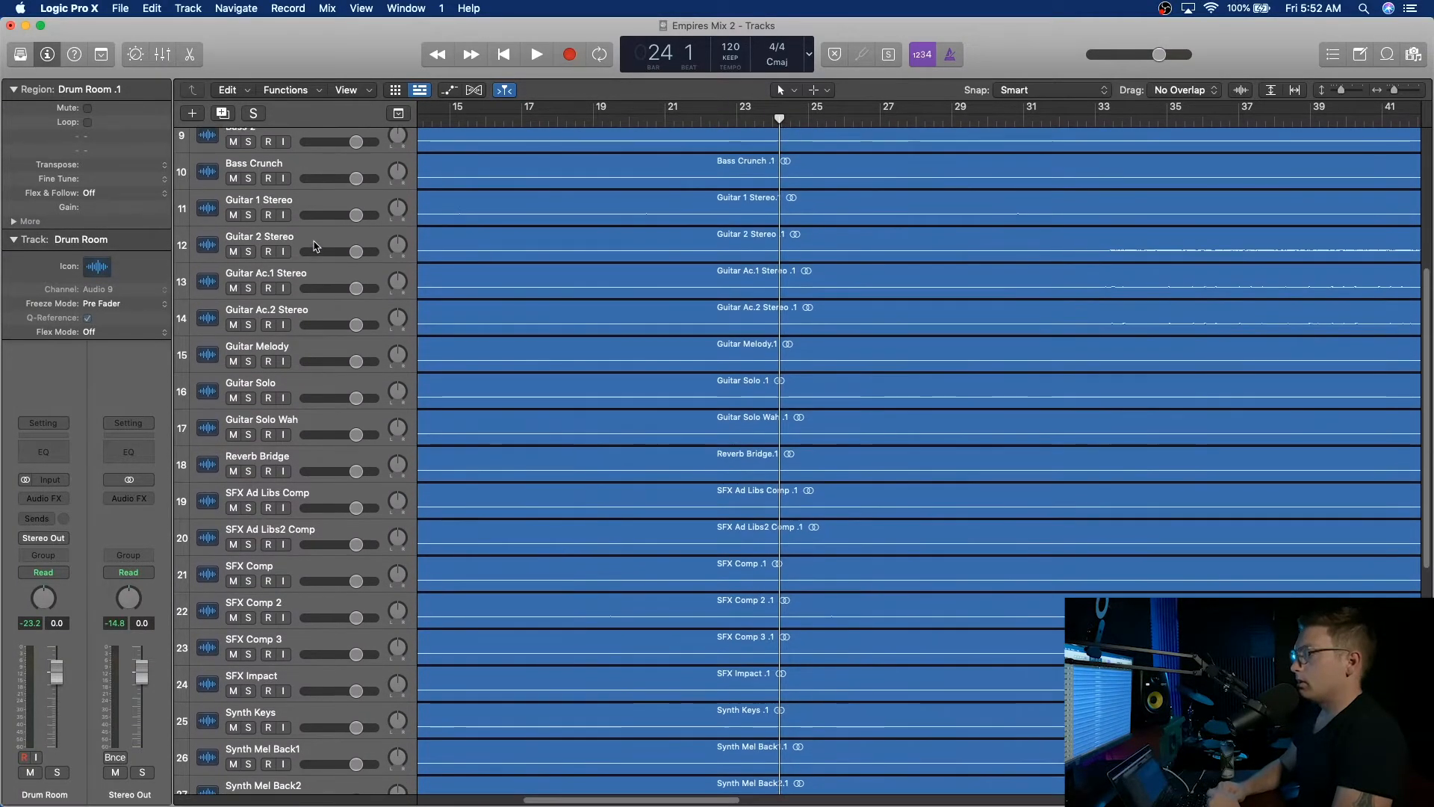
left_click(250, 216)
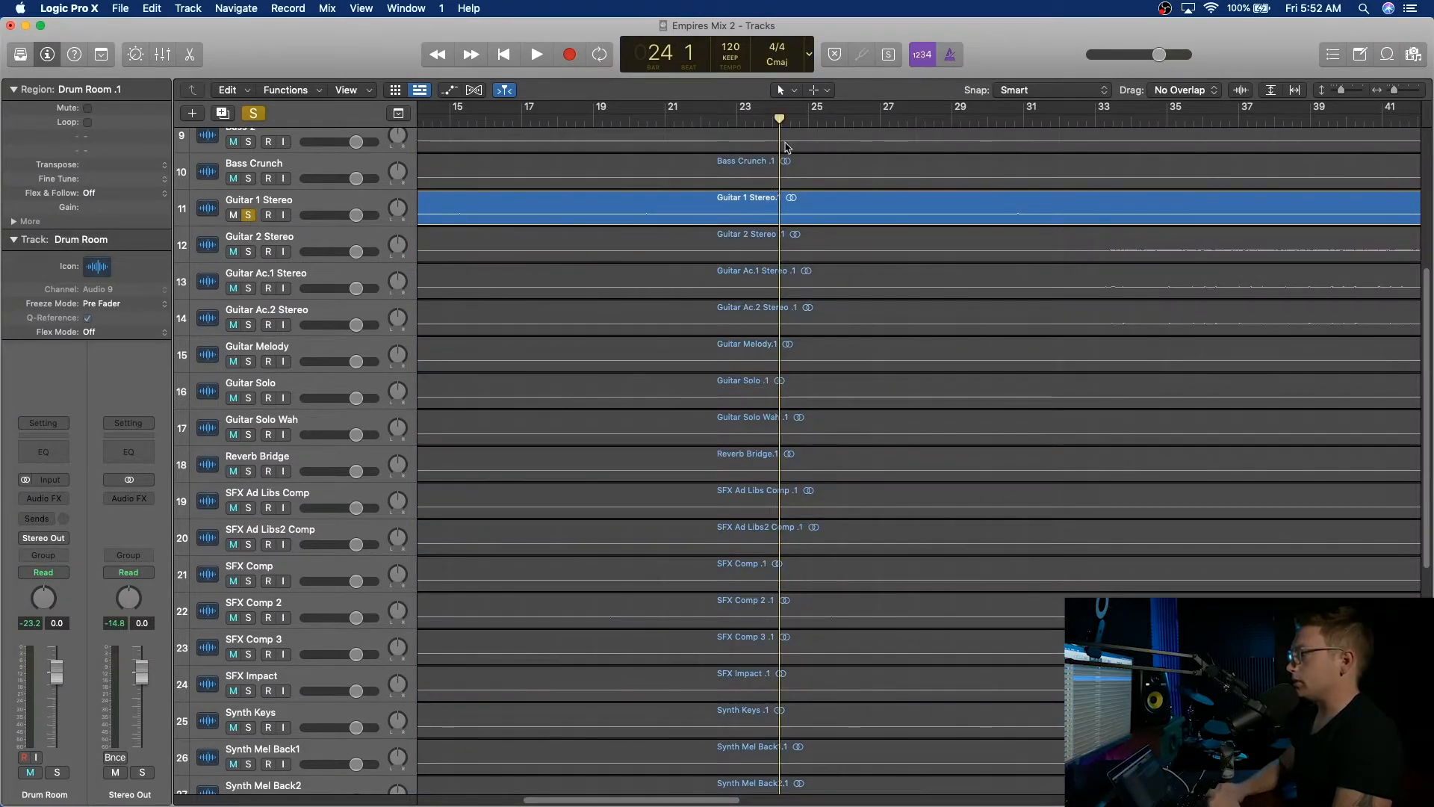
left_click(727, 120)
key("space")
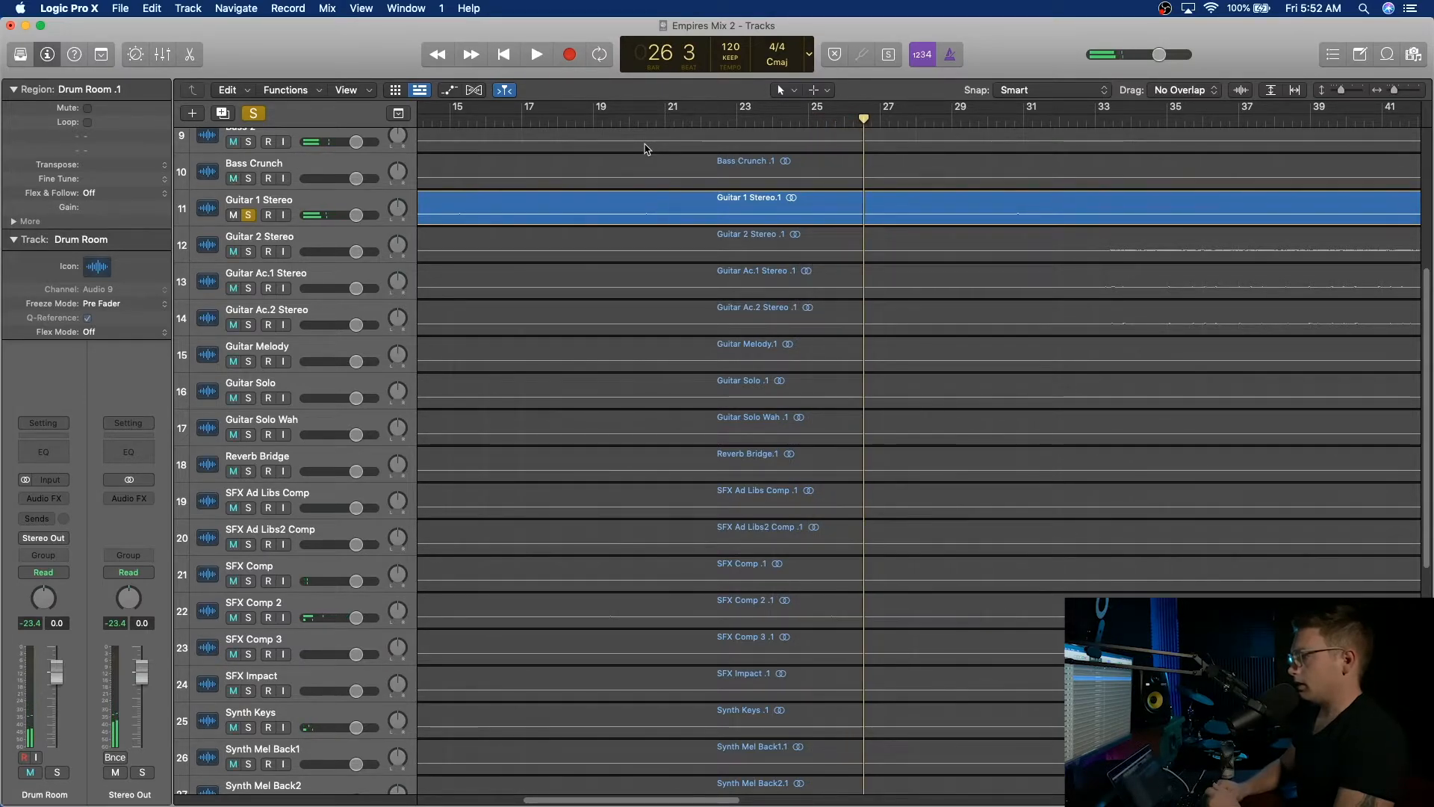
Rename the Guitar 1 Stereo track as Guitar 1 and the Guitar 2 Stereo track as Guitar 2.
double_click(278, 199)
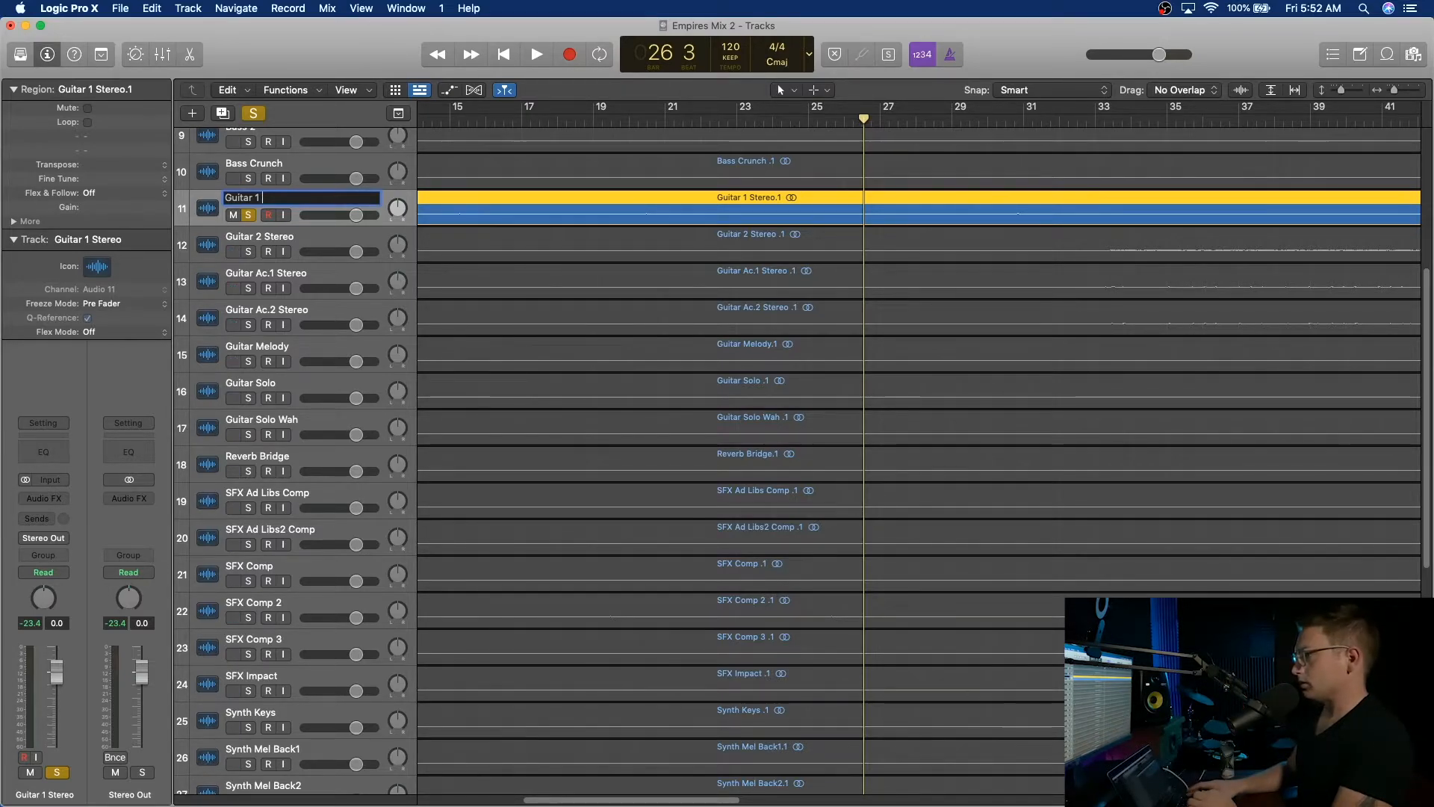
key("Return")
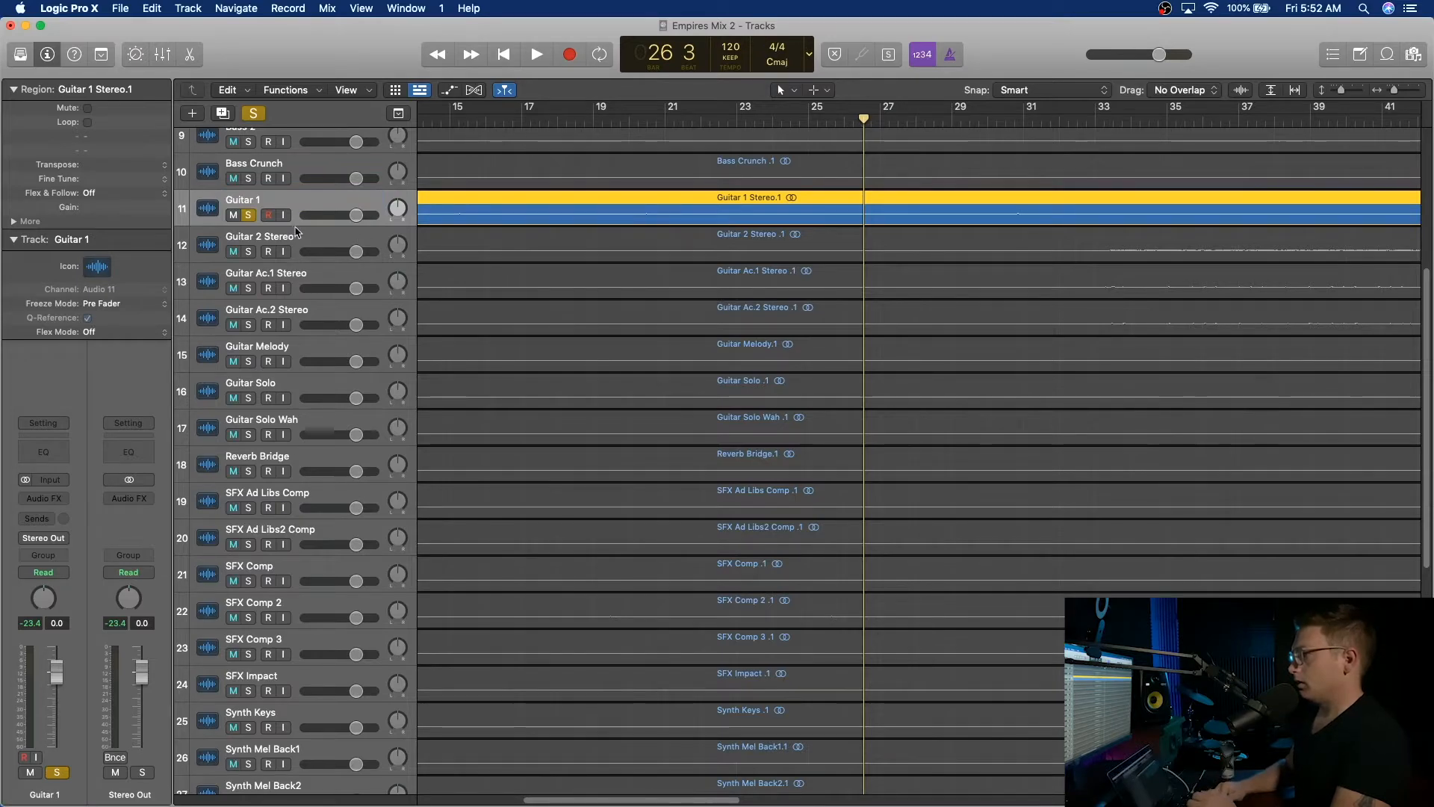
double_click(278, 236)
left_click(268, 235)
double_click(266, 235)
key("BackSpace")
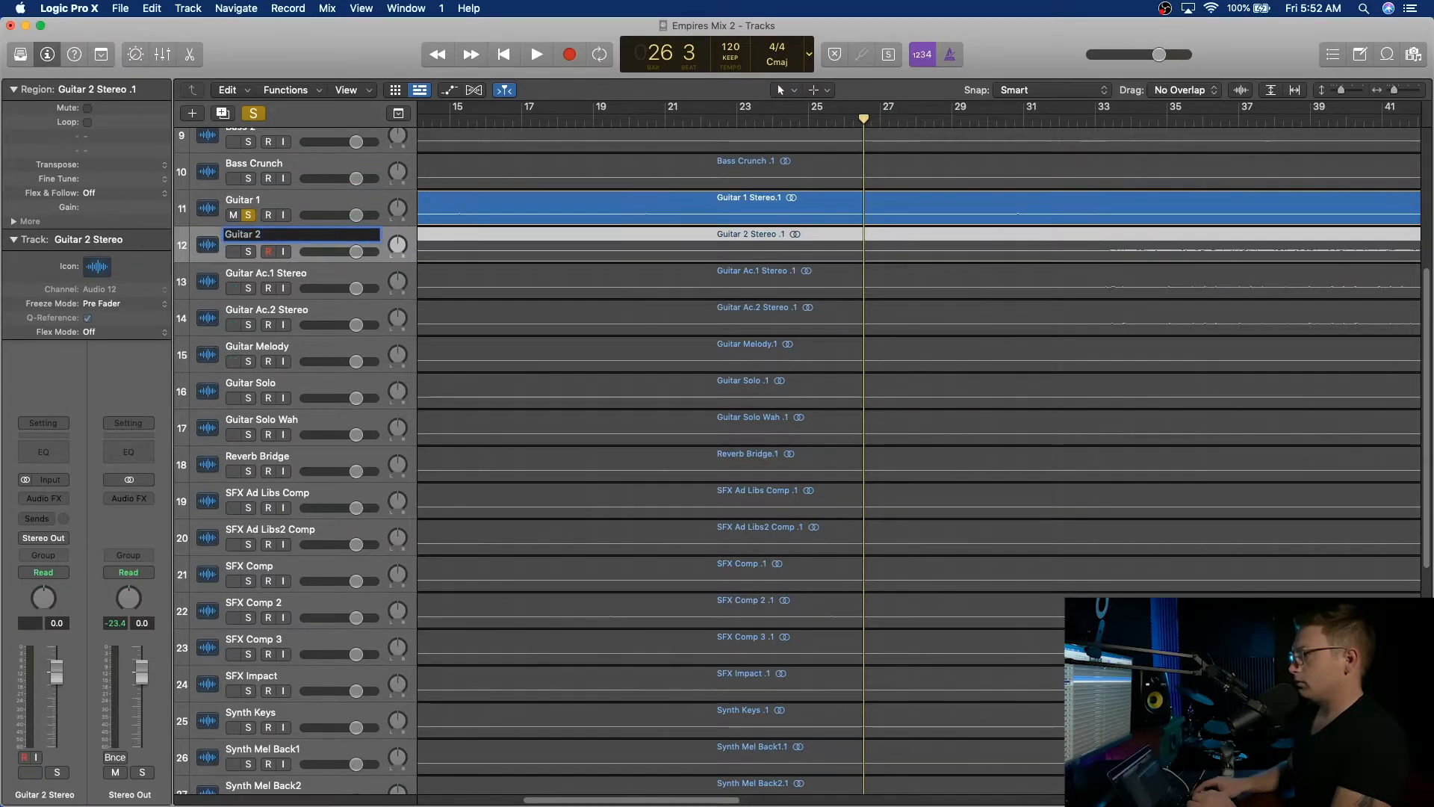
key("Return")
Turn off the solo on Guitar 1 and play all tracks together from just before bar 23.
left_click(249, 206)
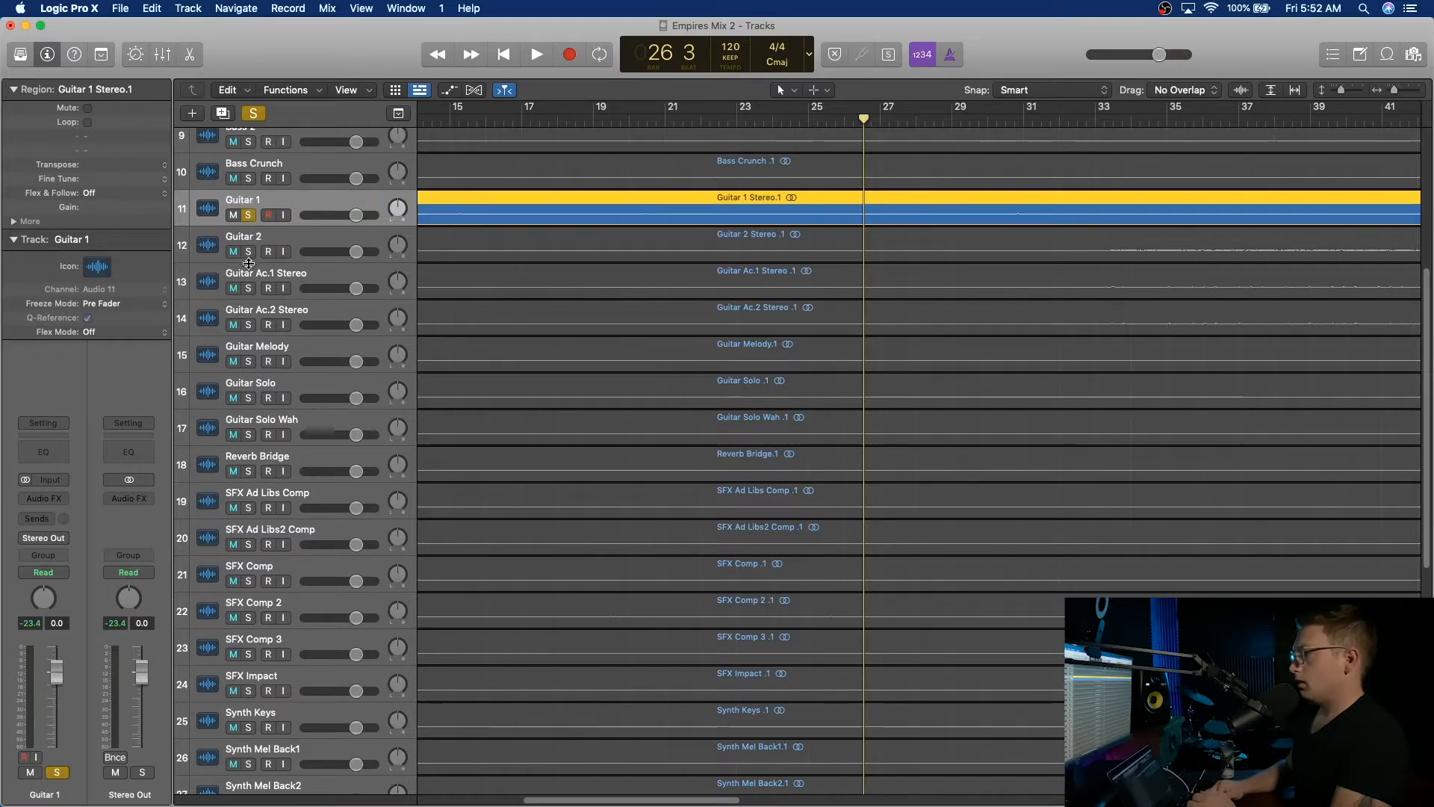
left_click(248, 215)
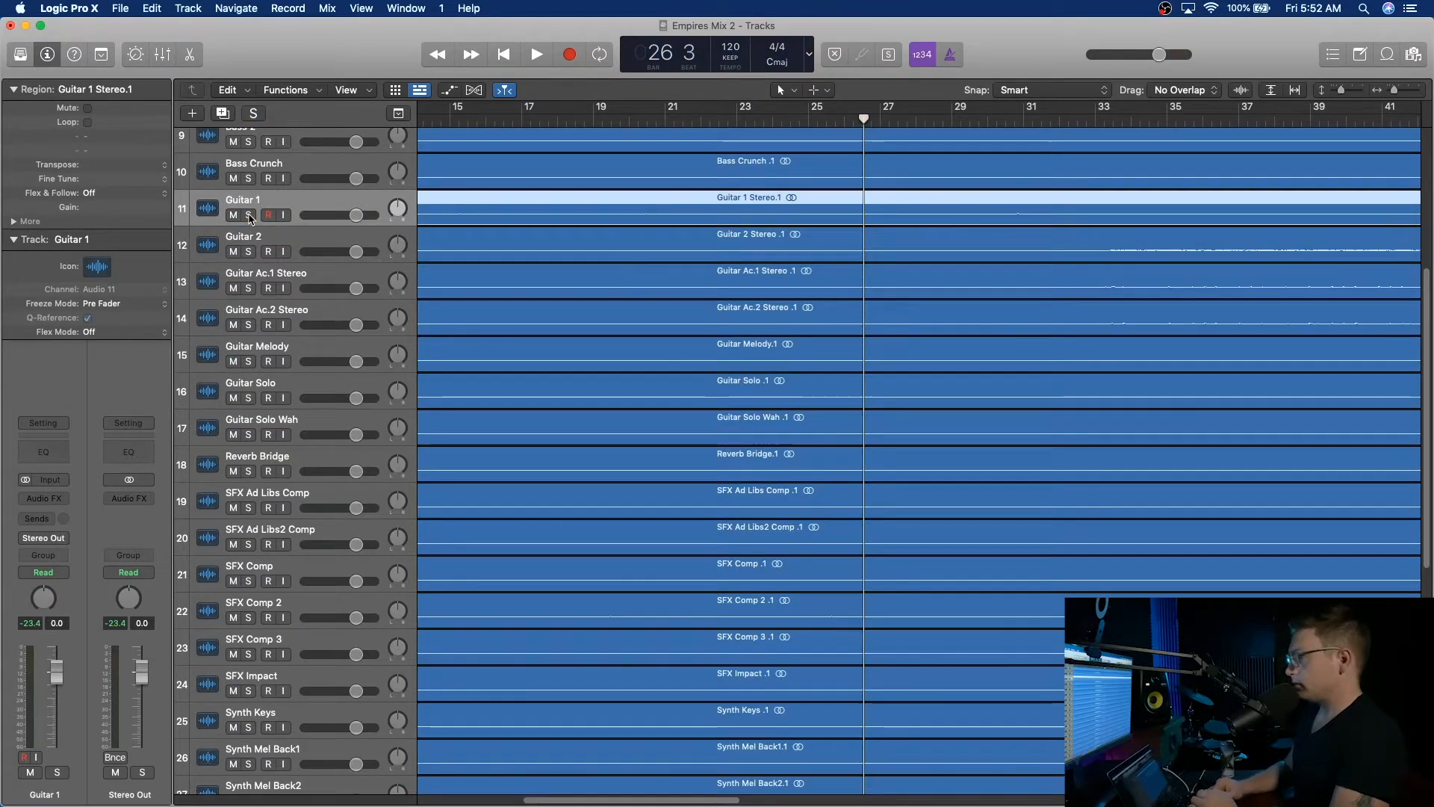
left_click(737, 119)
key("space")
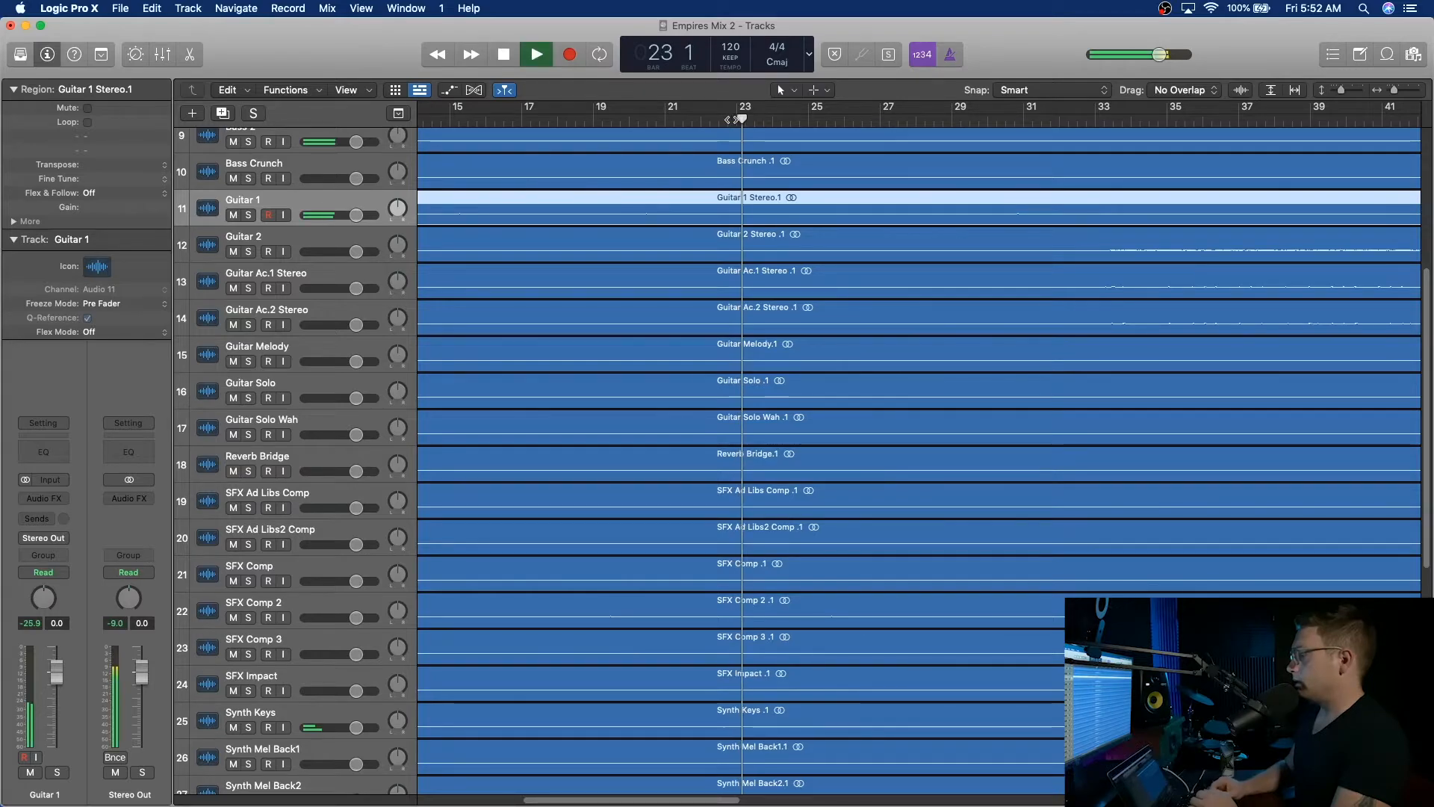
key("space")
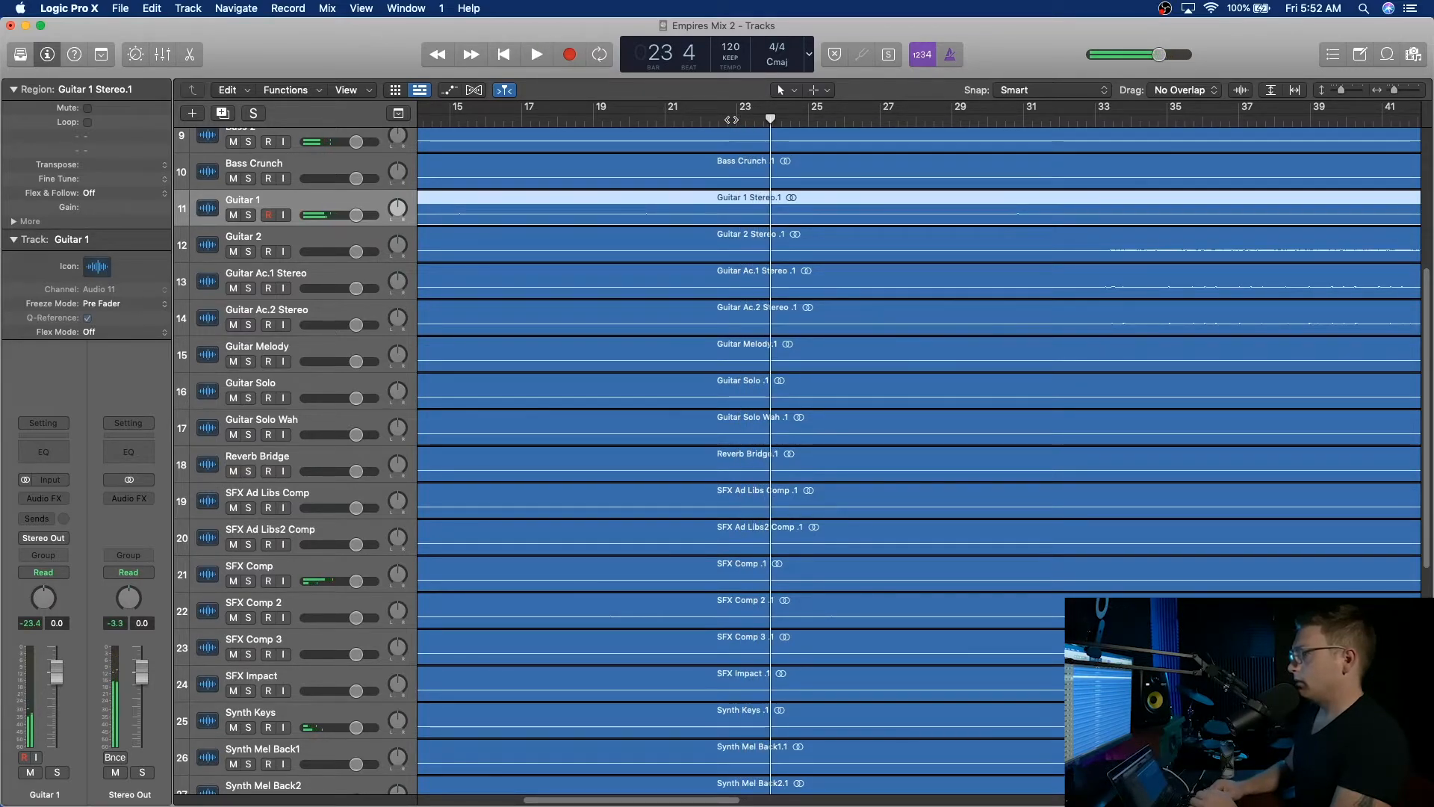
Solo the Guitar Ac.1 Stereo track during playback and magnify the region waveforms to find where the acoustic guitar plays.
left_click(248, 289)
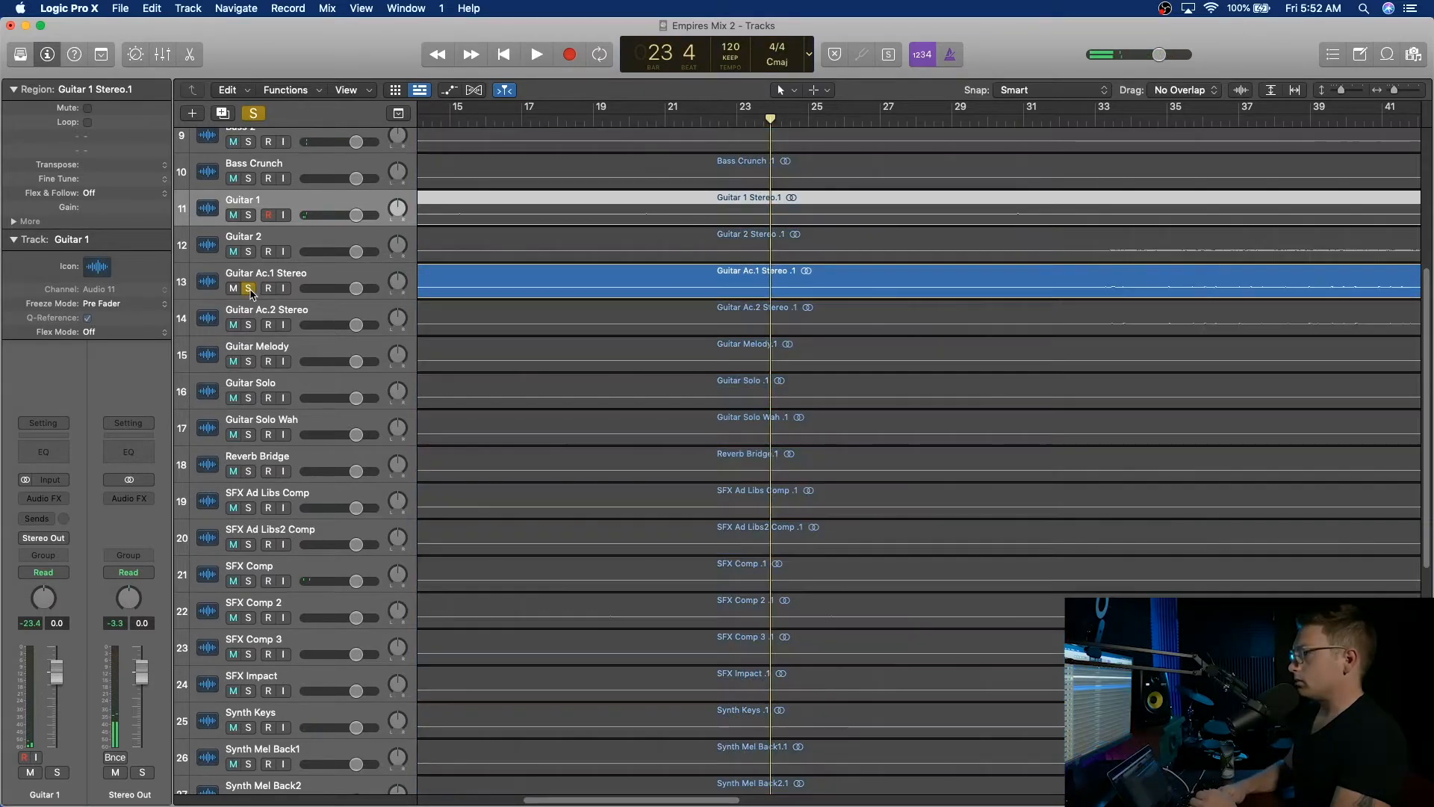
key("space")
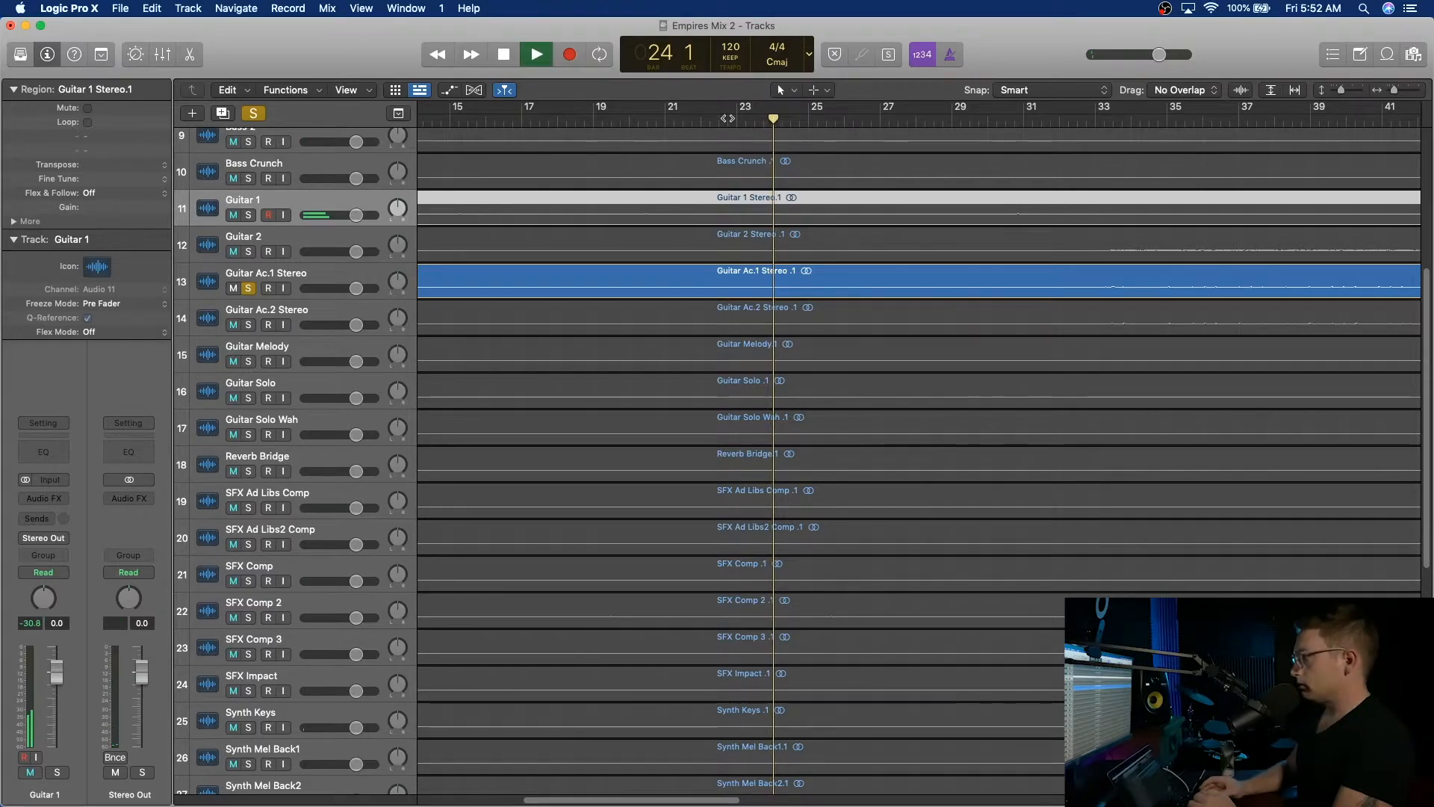
scroll(954, 142, "left", 5)
left_click(857, 121)
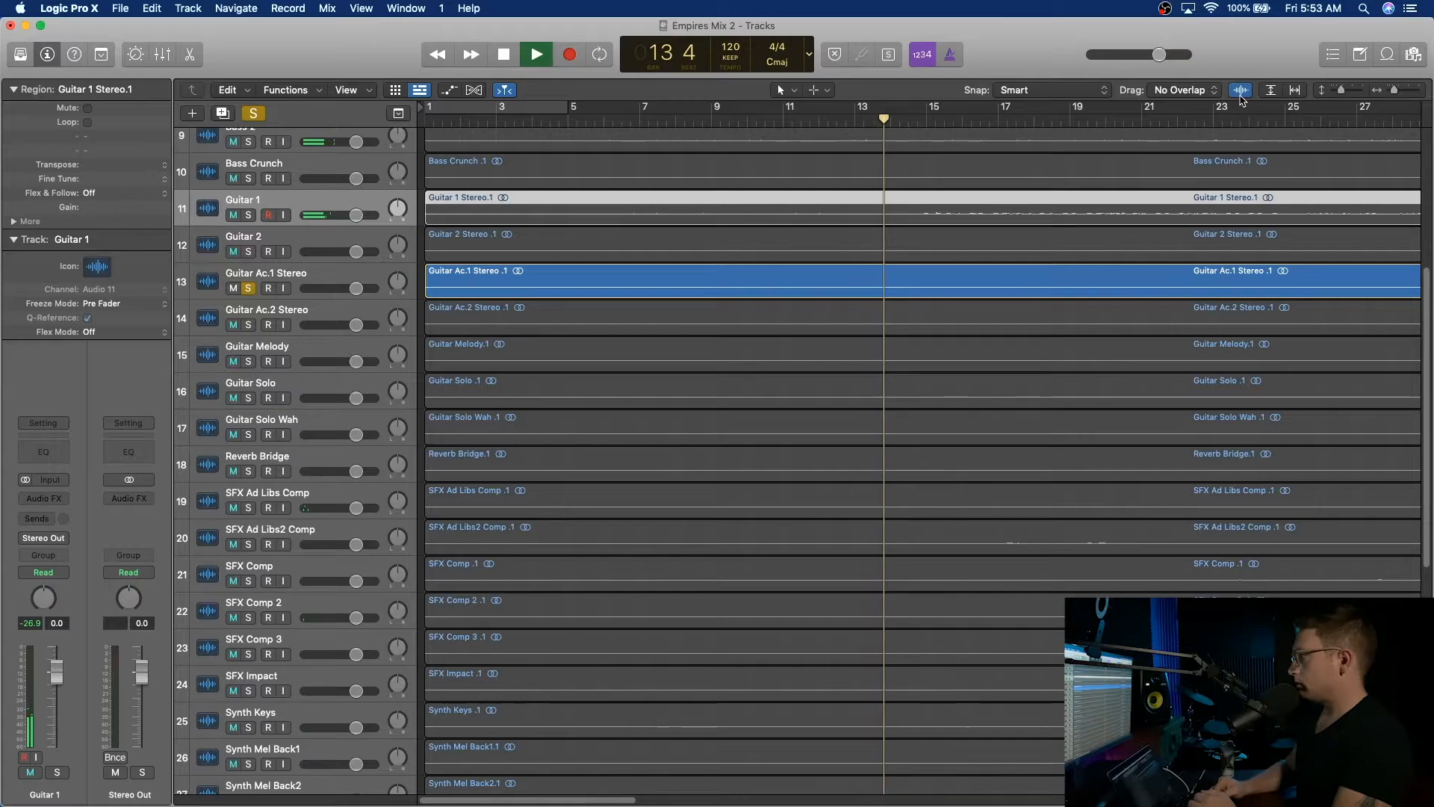
left_click_drag(1242, 100, 1263, 5)
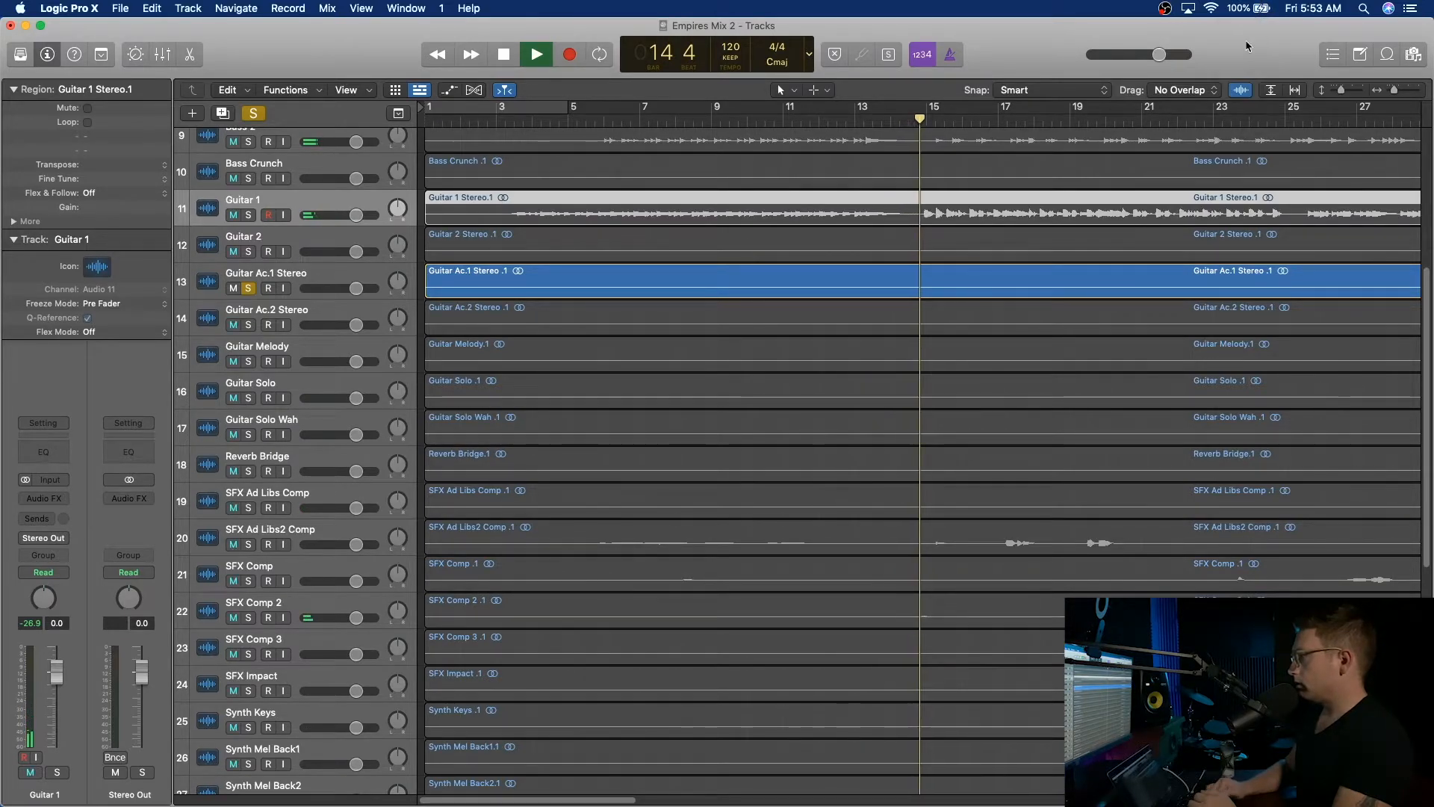
scroll(962, 142, "right", 10)
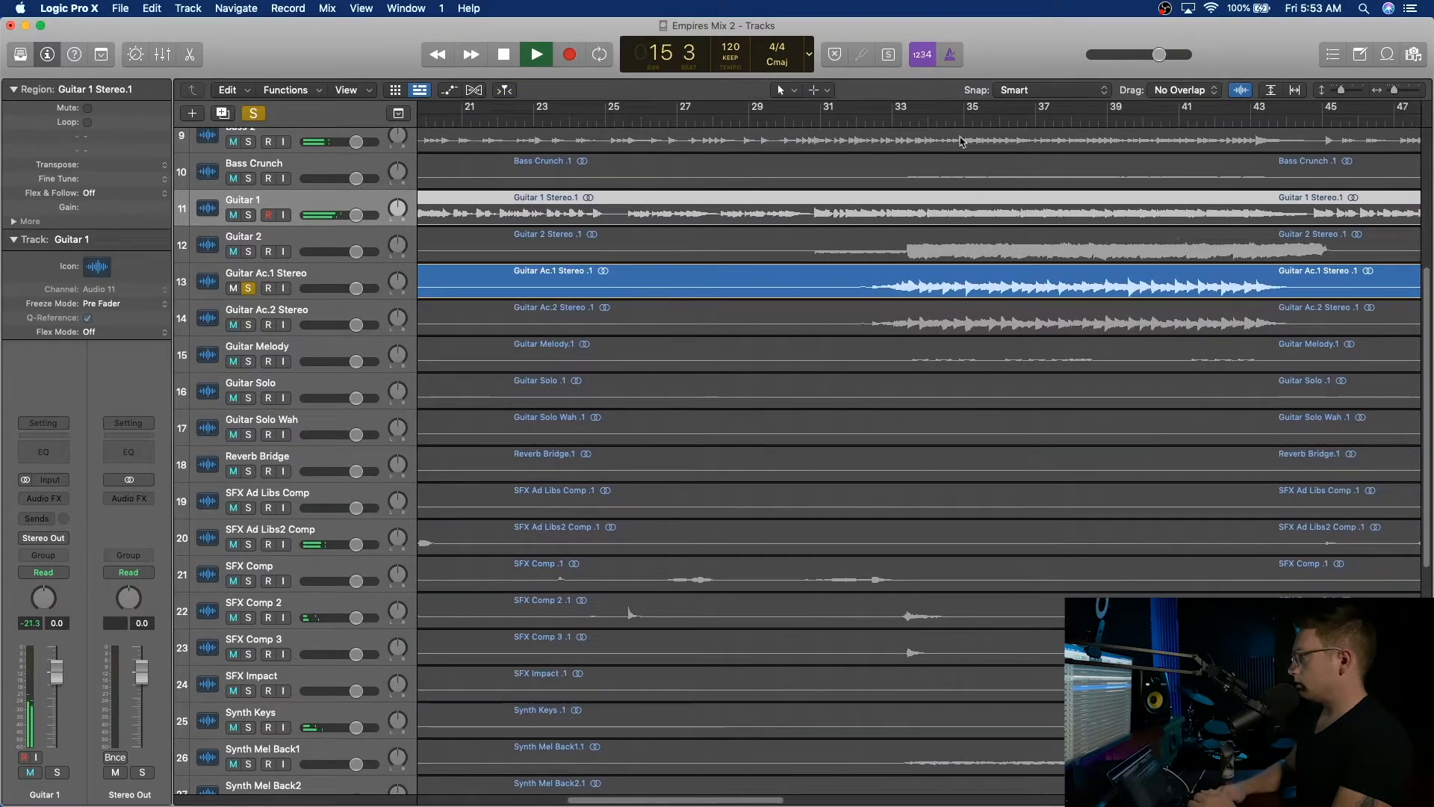
Audition the soloed Guitar Ac.1 Stereo track from around bar 33 and turn its solo off.
left_click(914, 119)
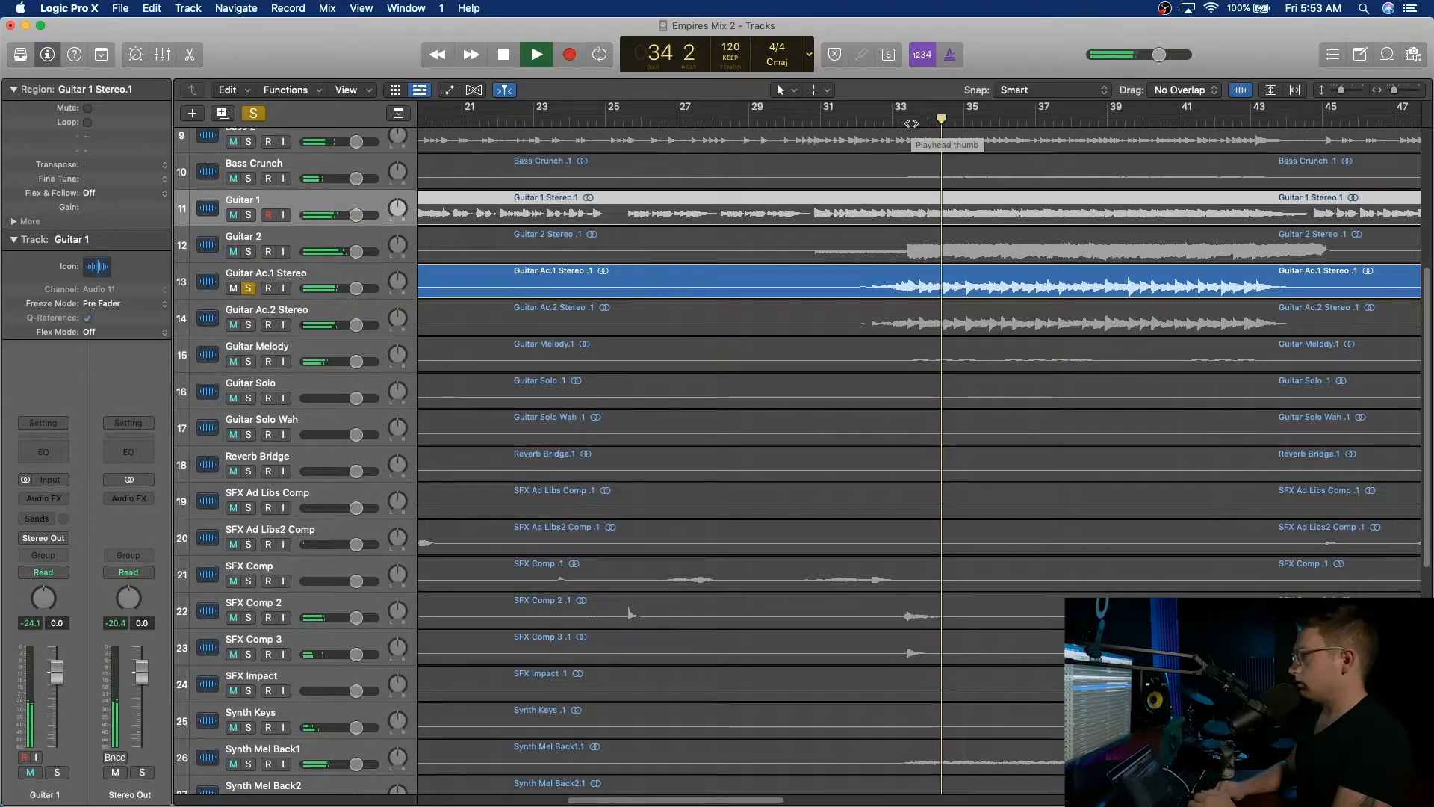
key("space")
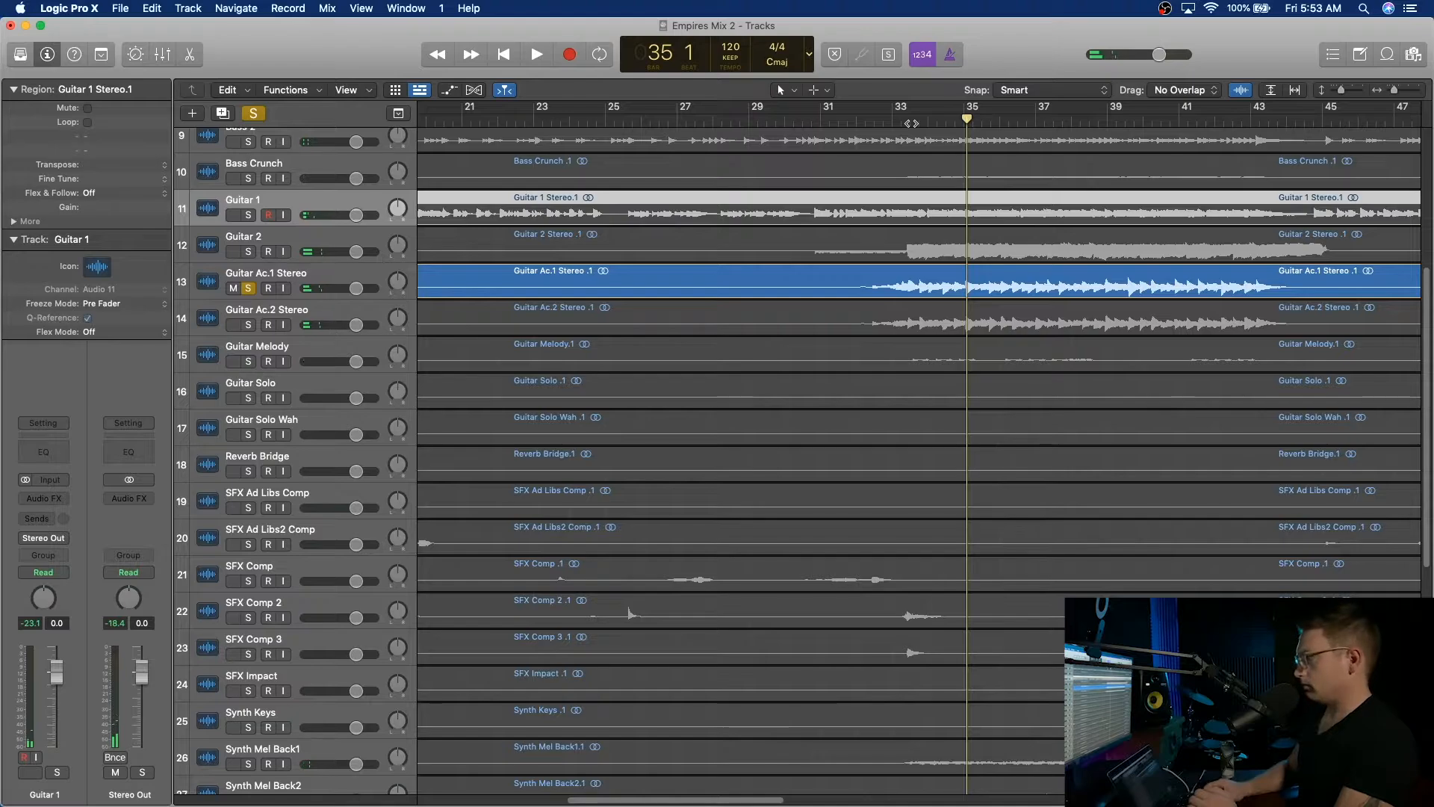
key("space")
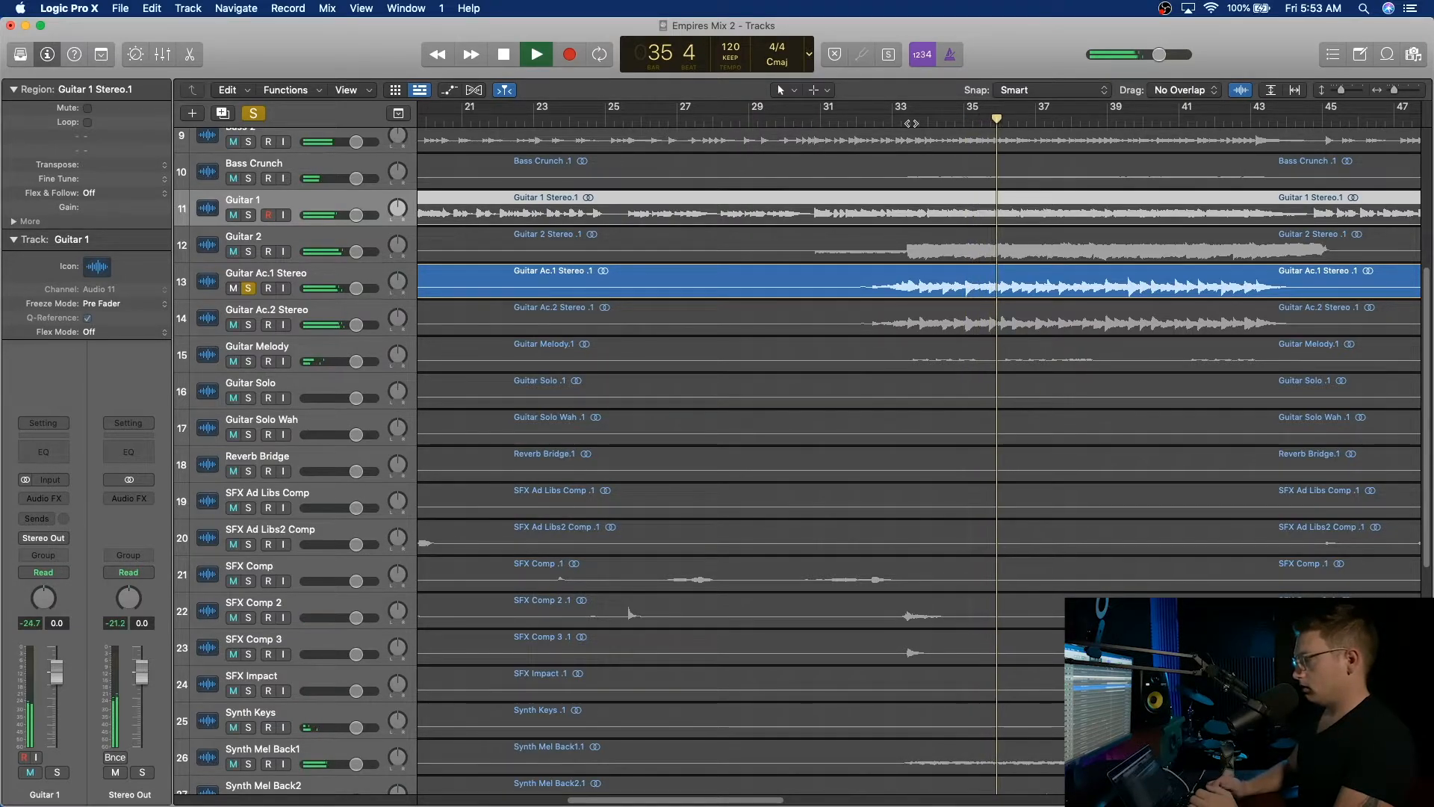
key("space")
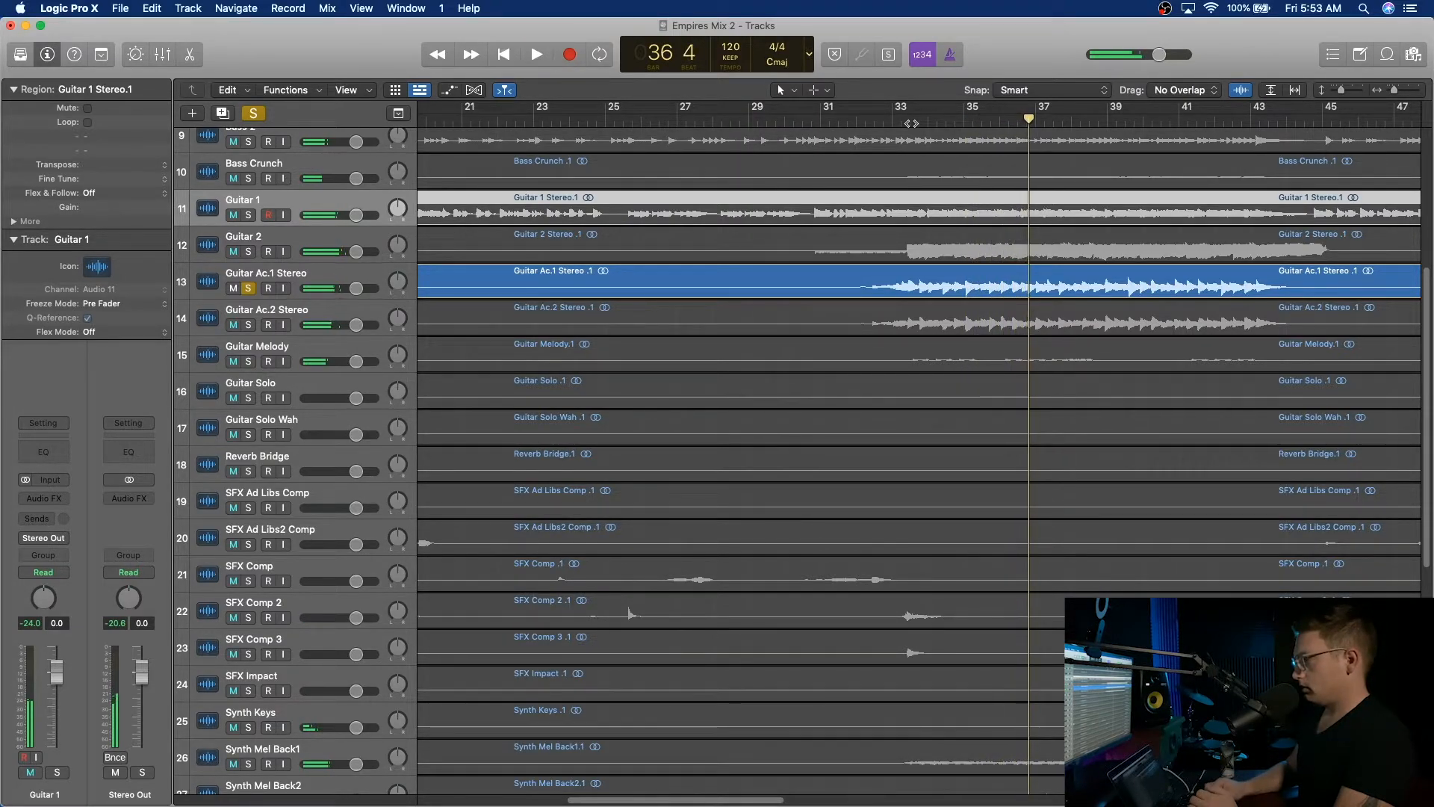
left_click(248, 288)
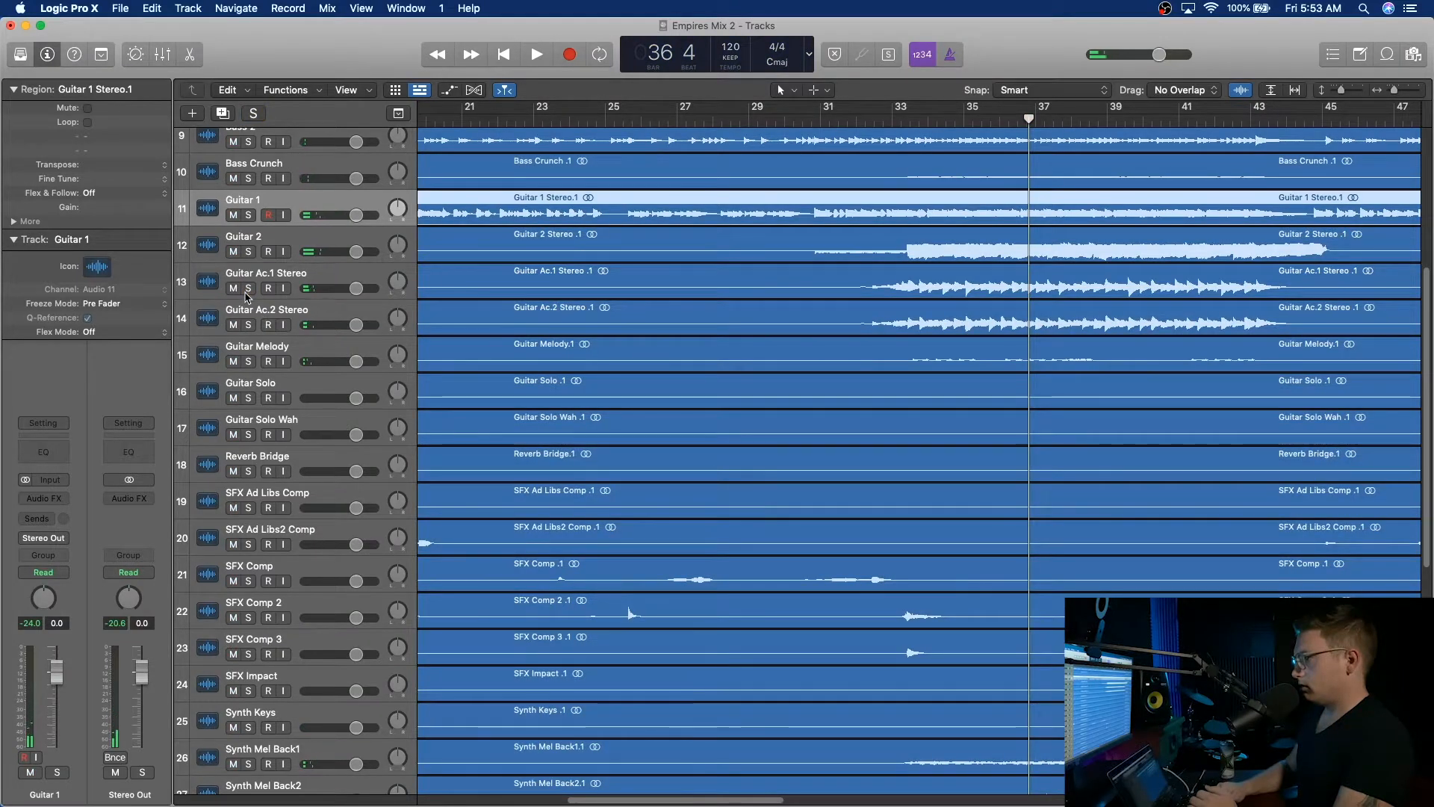
Solo Guitar 2, listen to it from around bar 34 for comparison, and turn its solo off.
left_click(248, 252)
left_click(927, 118)
key("space")
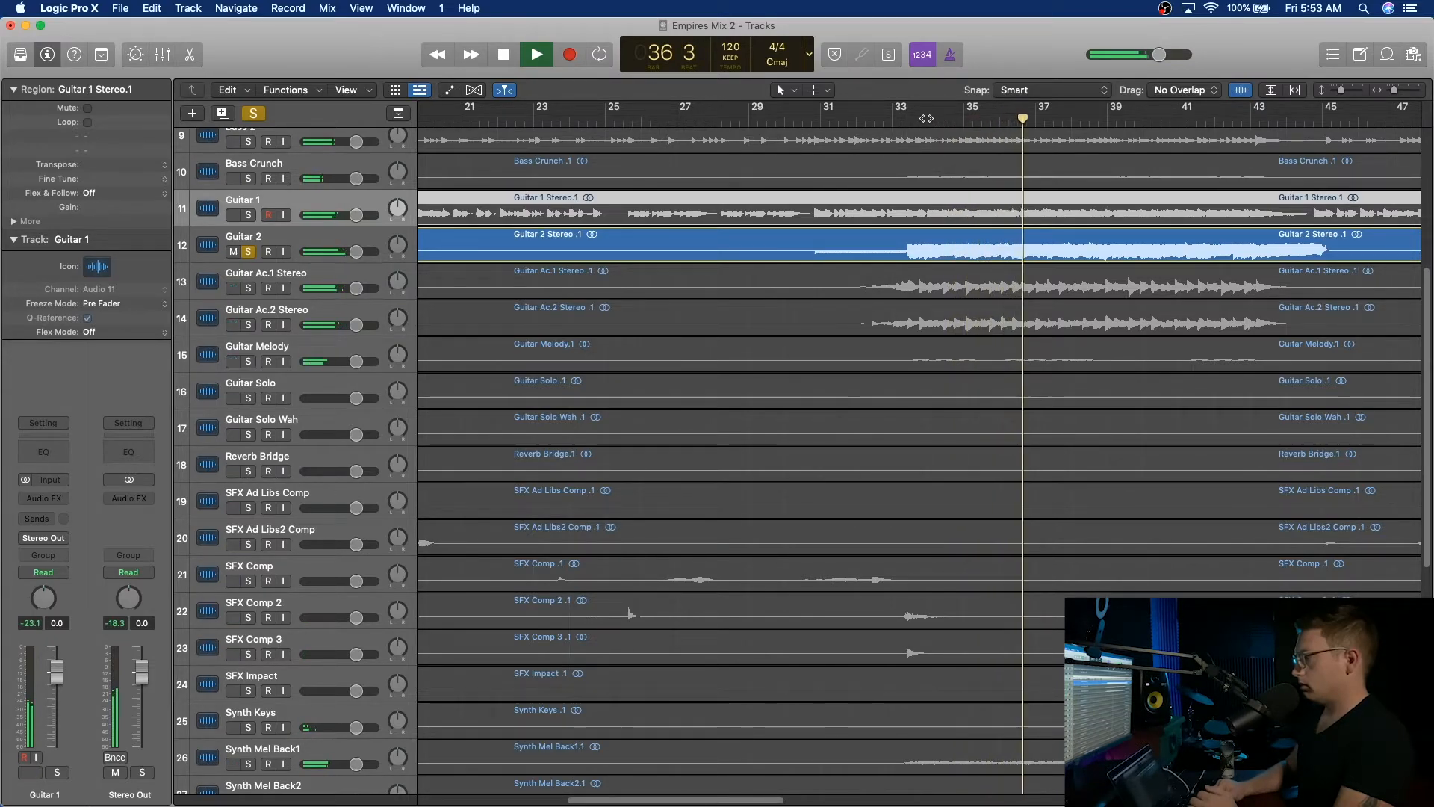
key("space")
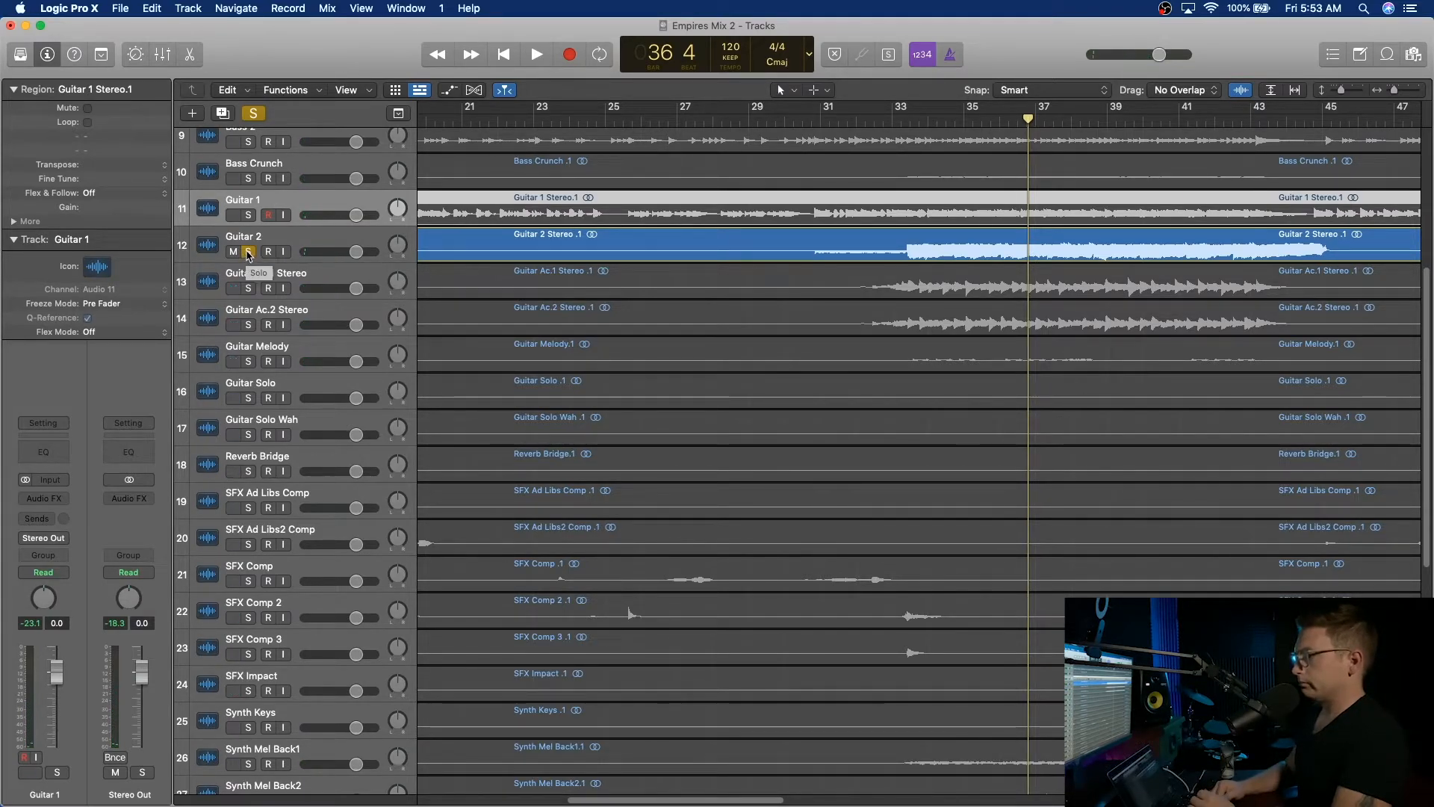
left_click(249, 253)
key("super+a")
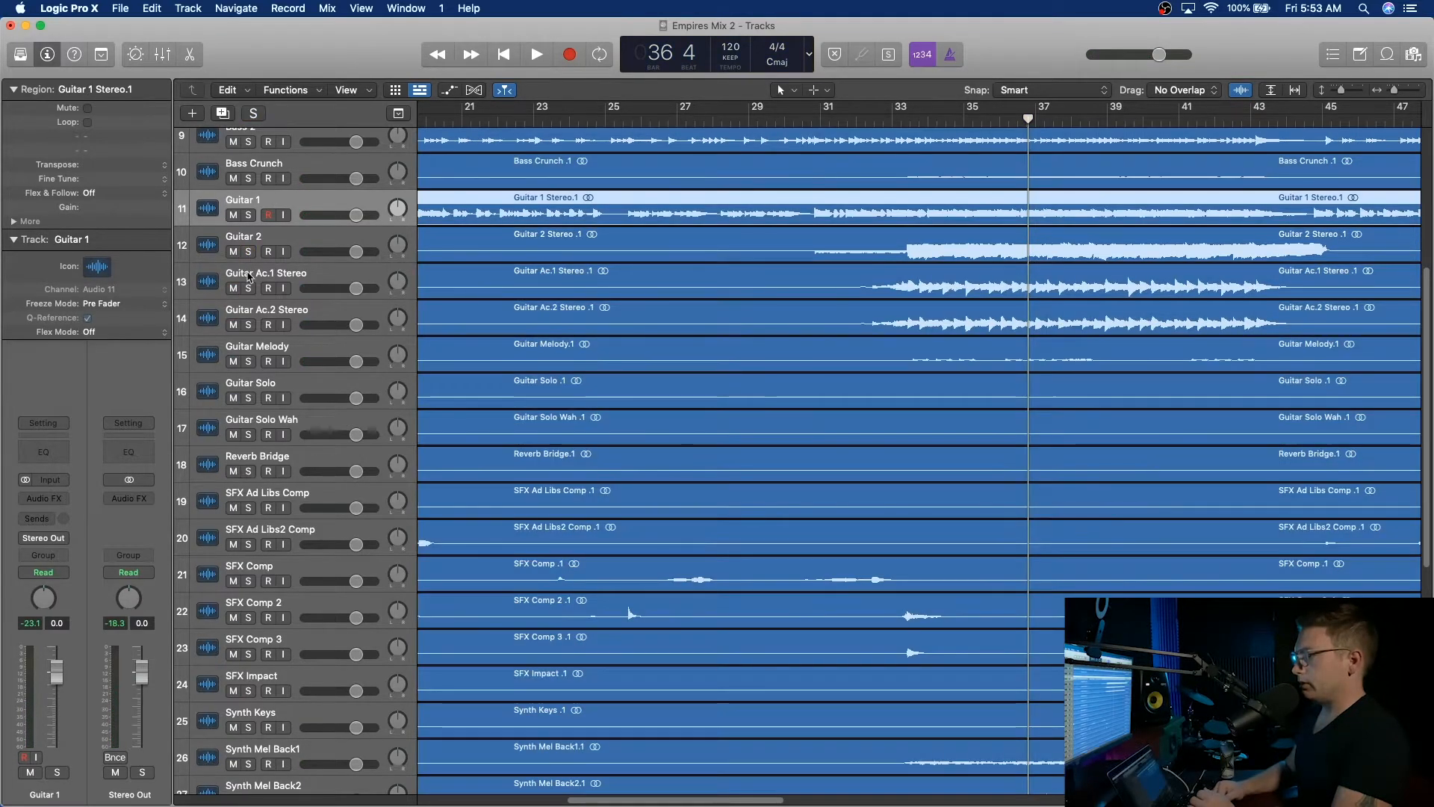
Solo Guitar Ac.2 Stereo, listen to it from around bar 34, and turn its solo off.
left_click(250, 326)
left_click(931, 119)
key("space")
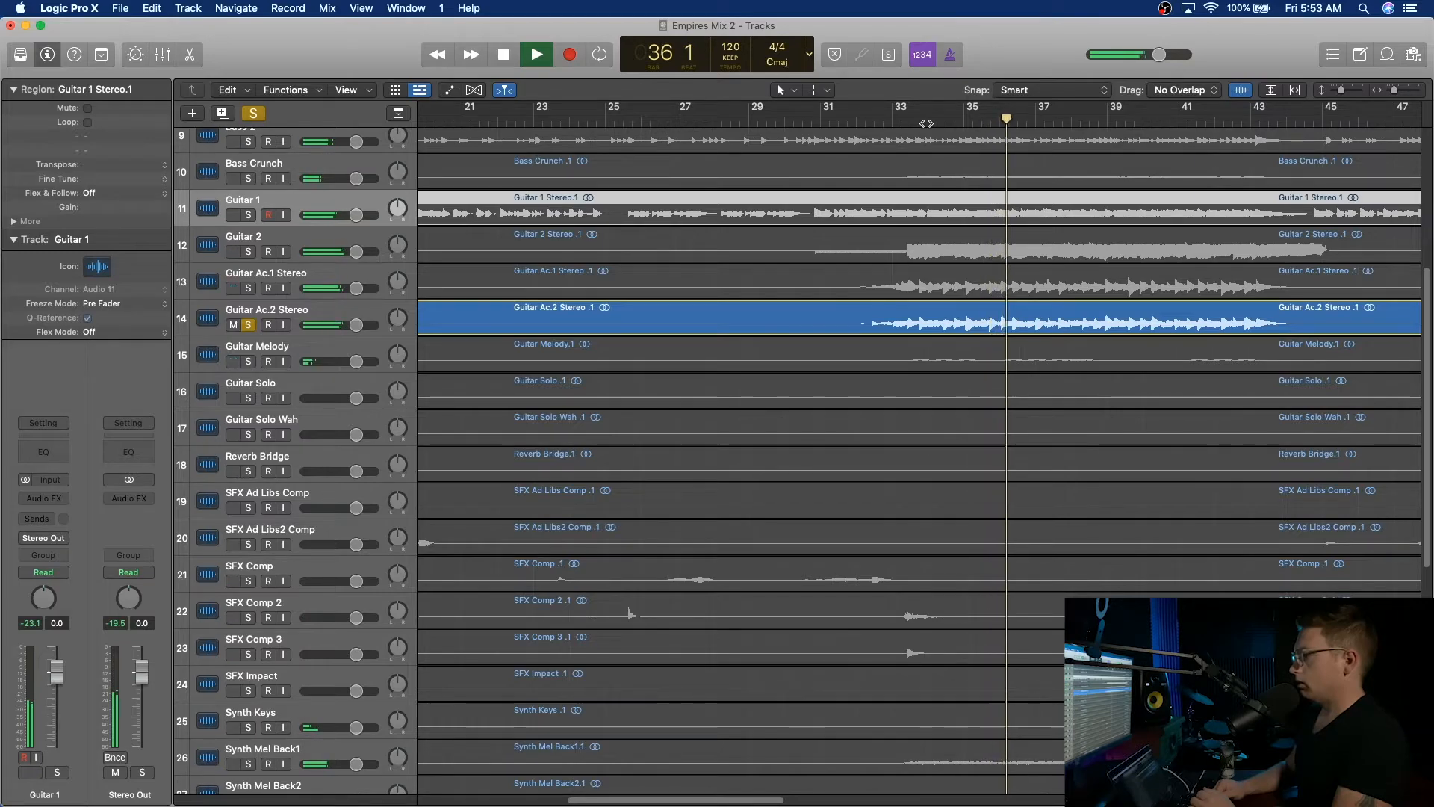
key("space")
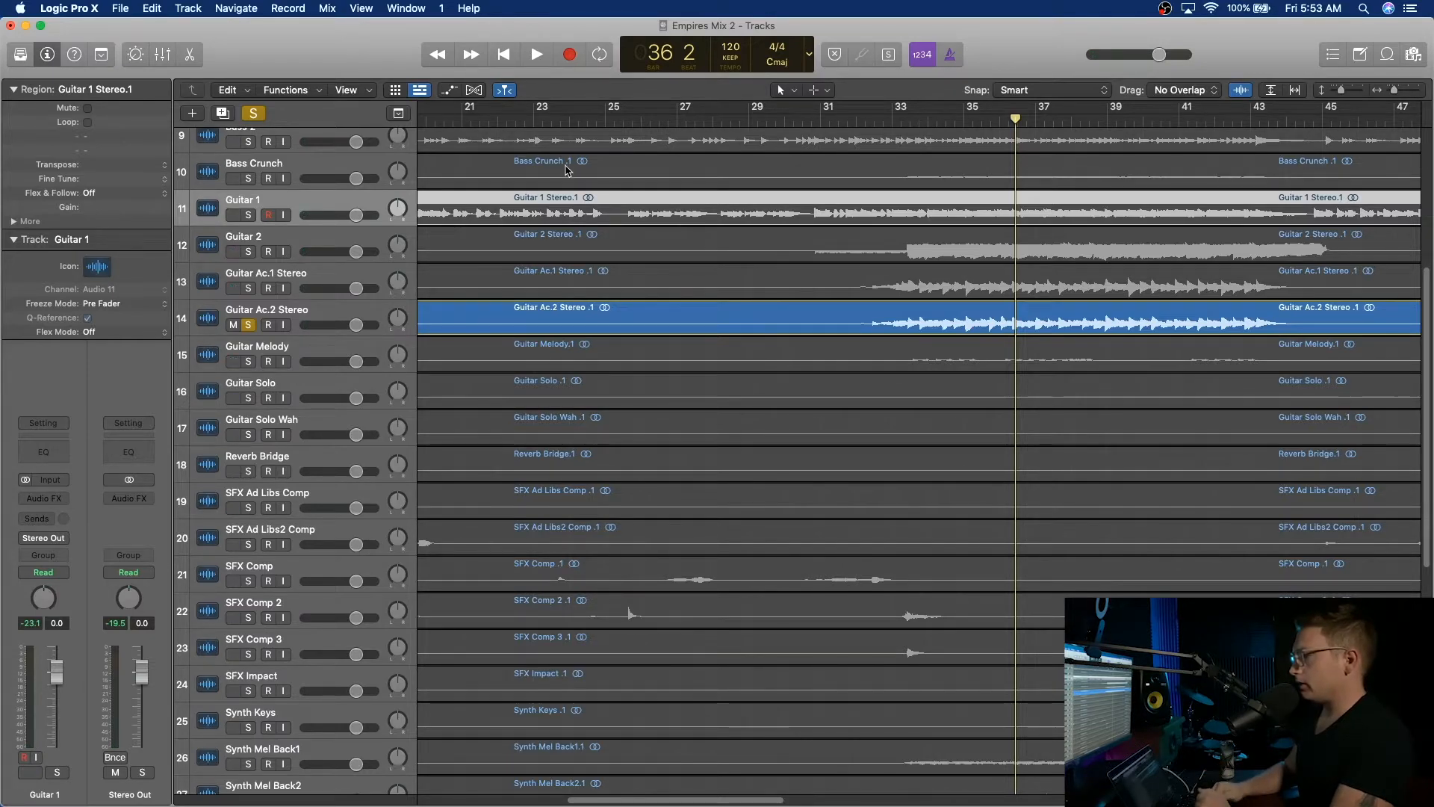
key("super+a")
left_click(249, 325)
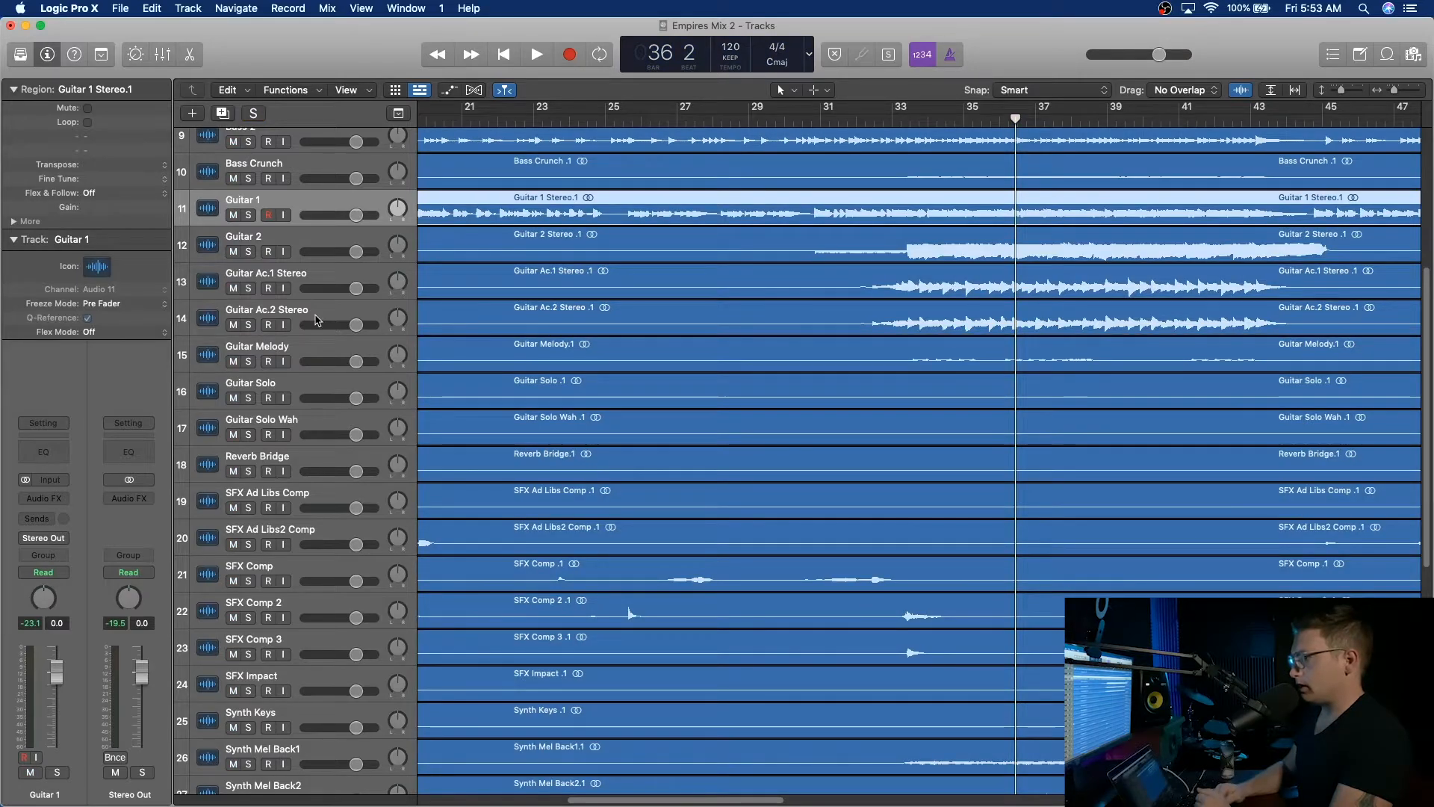
Move the Vox Main Comp track above Vox Dub Stereo so that it leads the vocal tracks.
scroll(307, 405, "down", 5)
scroll(307, 406, "down", 5)
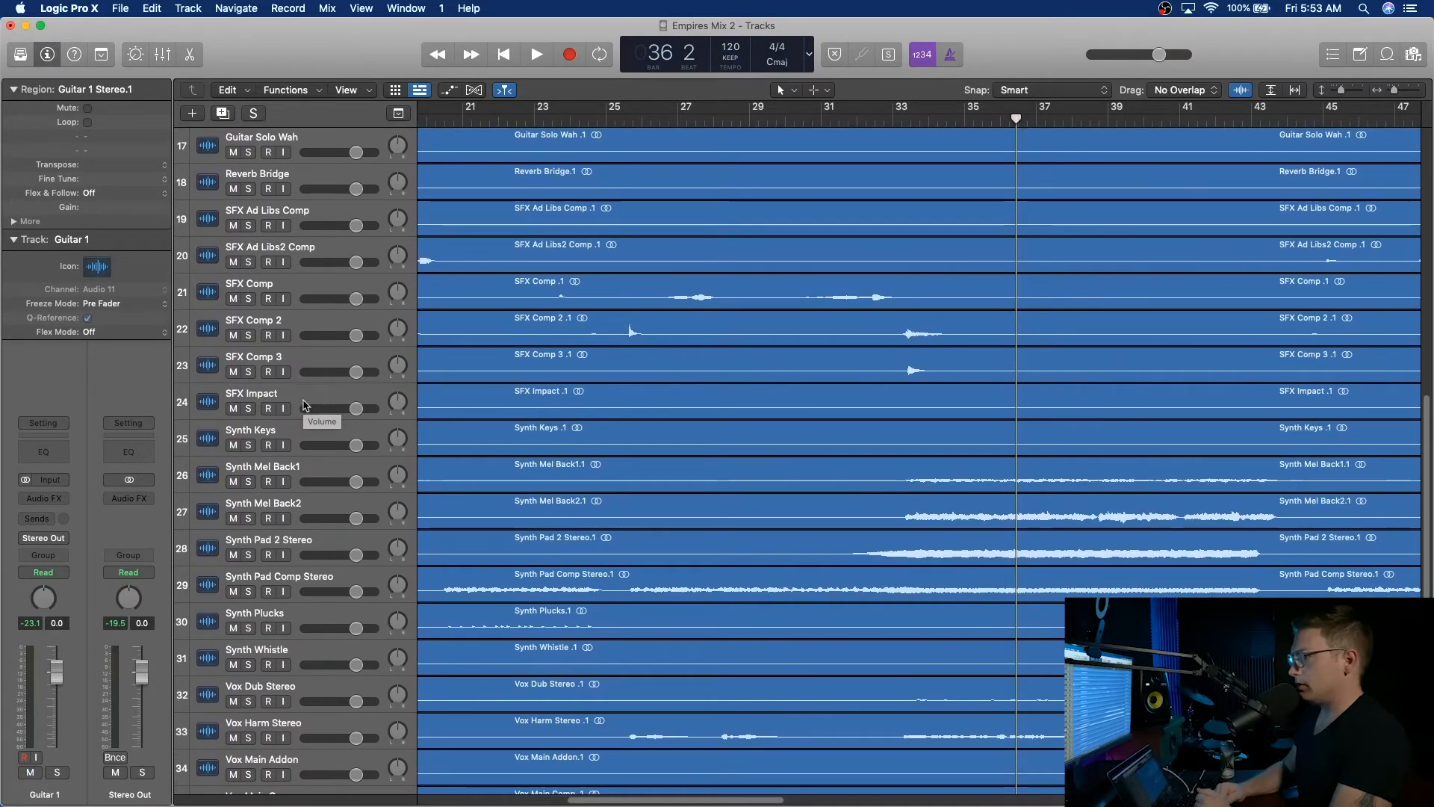
scroll(307, 406, "down", 4)
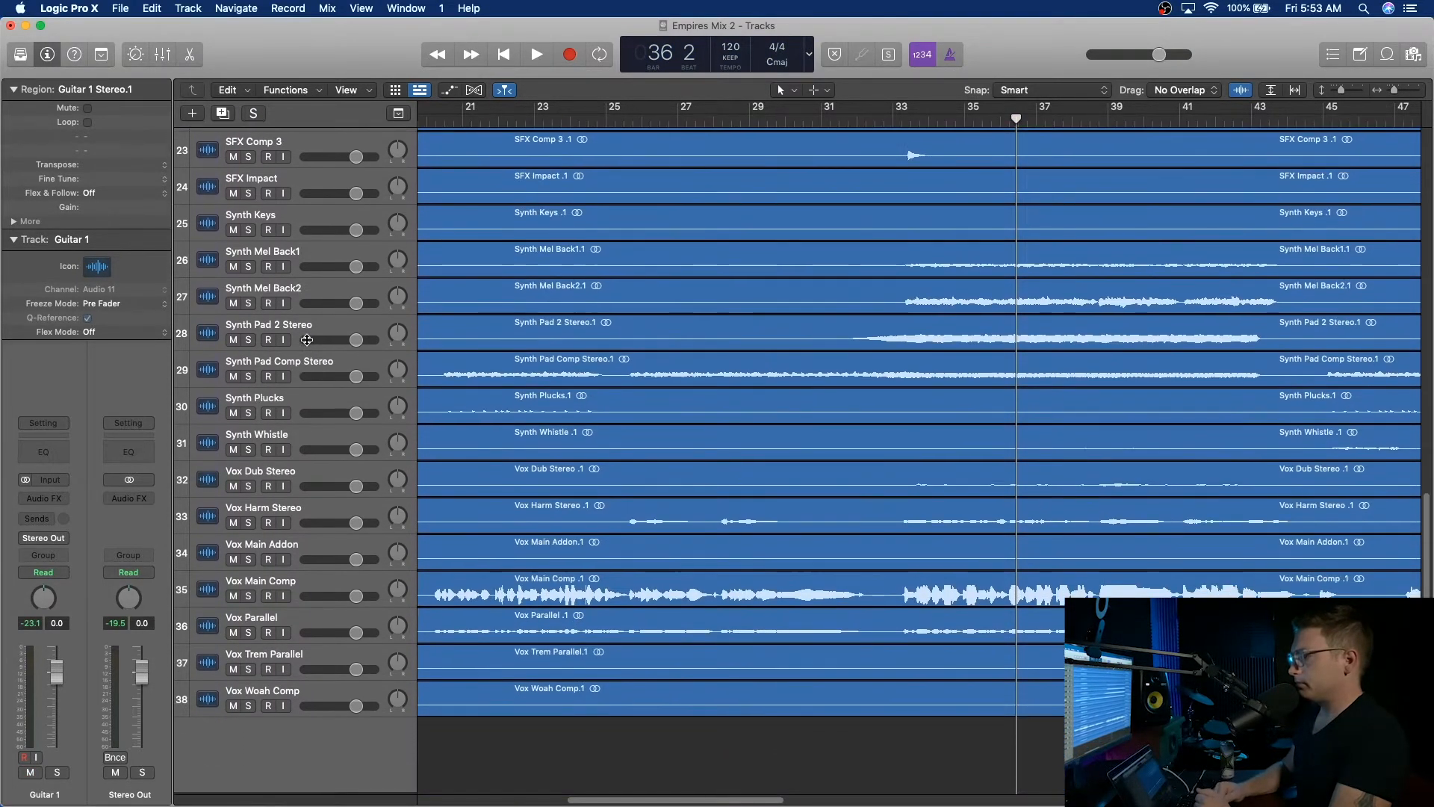
scroll(300, 402, "up", 11)
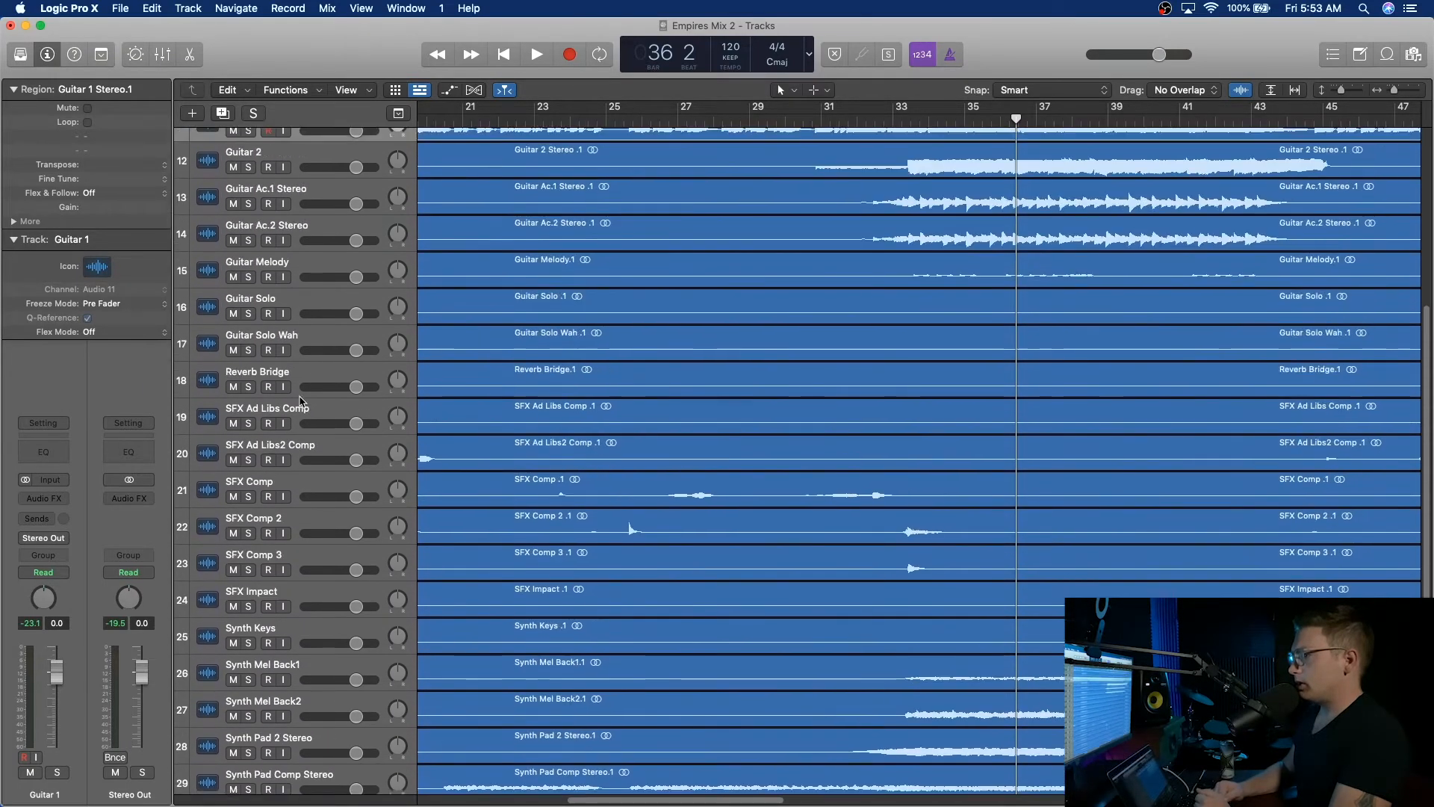
scroll(301, 402, "down", 11)
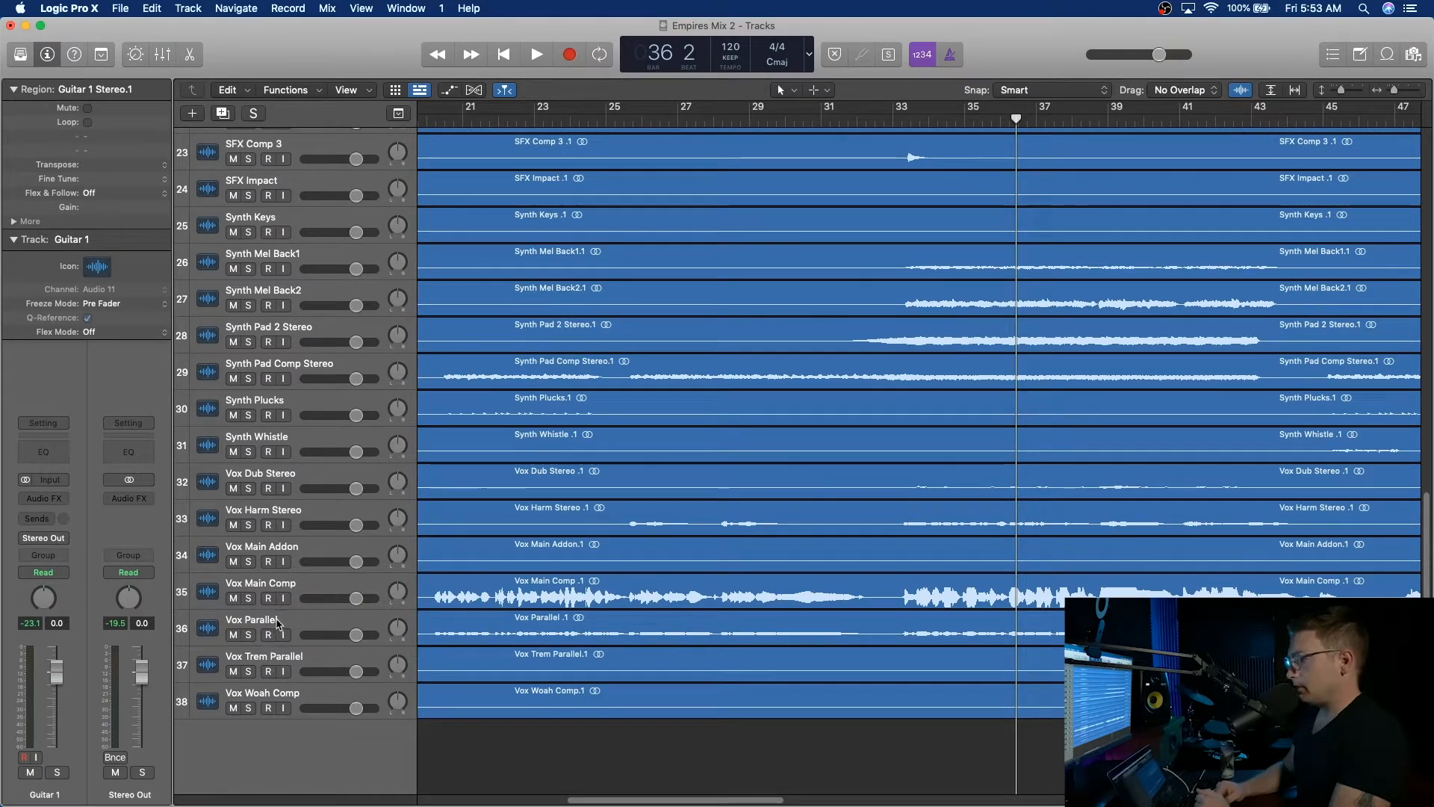
left_click_drag(278, 589, 326, 474)
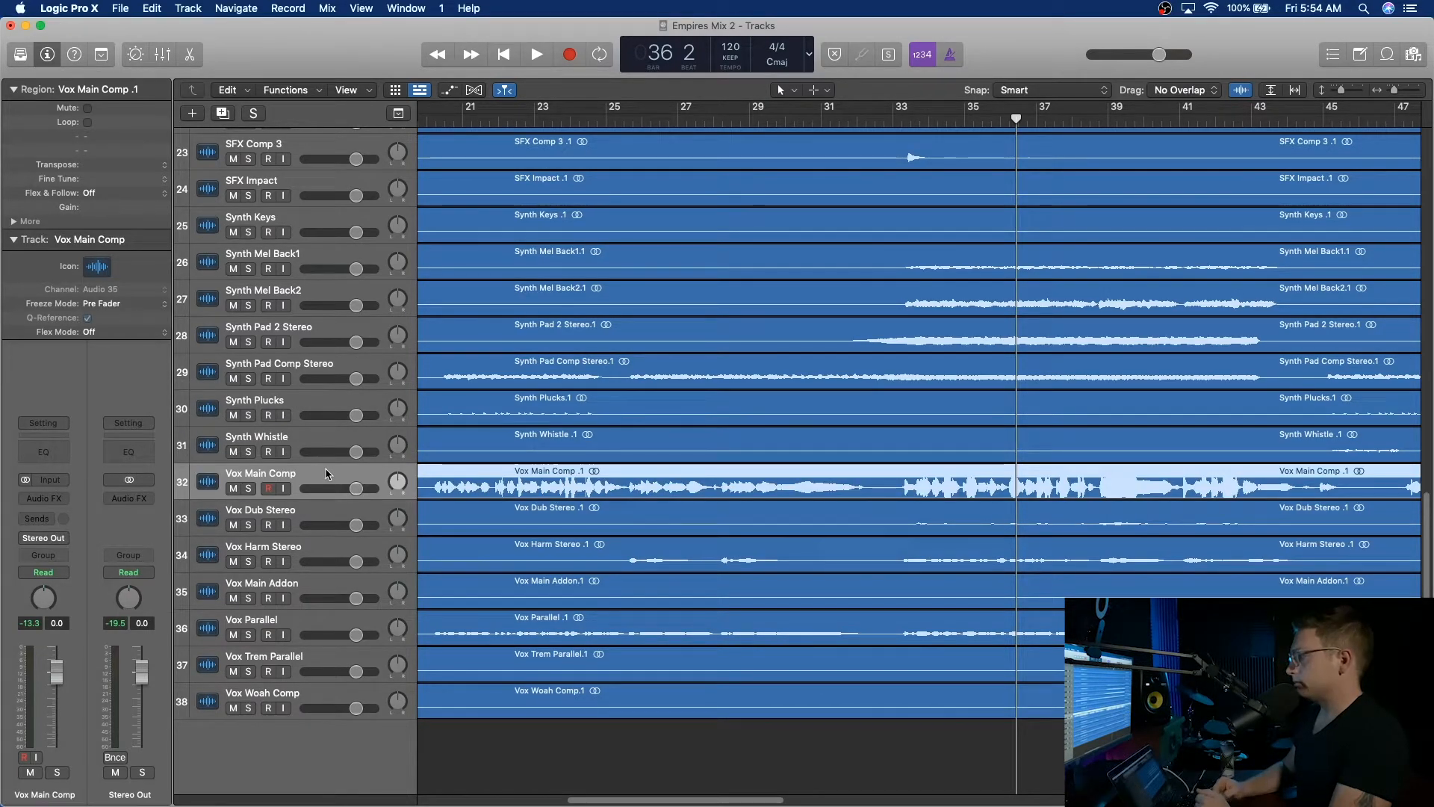
Open the mixer and play all tracks from bar 6 to check the channel and Stereo Out levels.
scroll(607, 456, "right", 15)
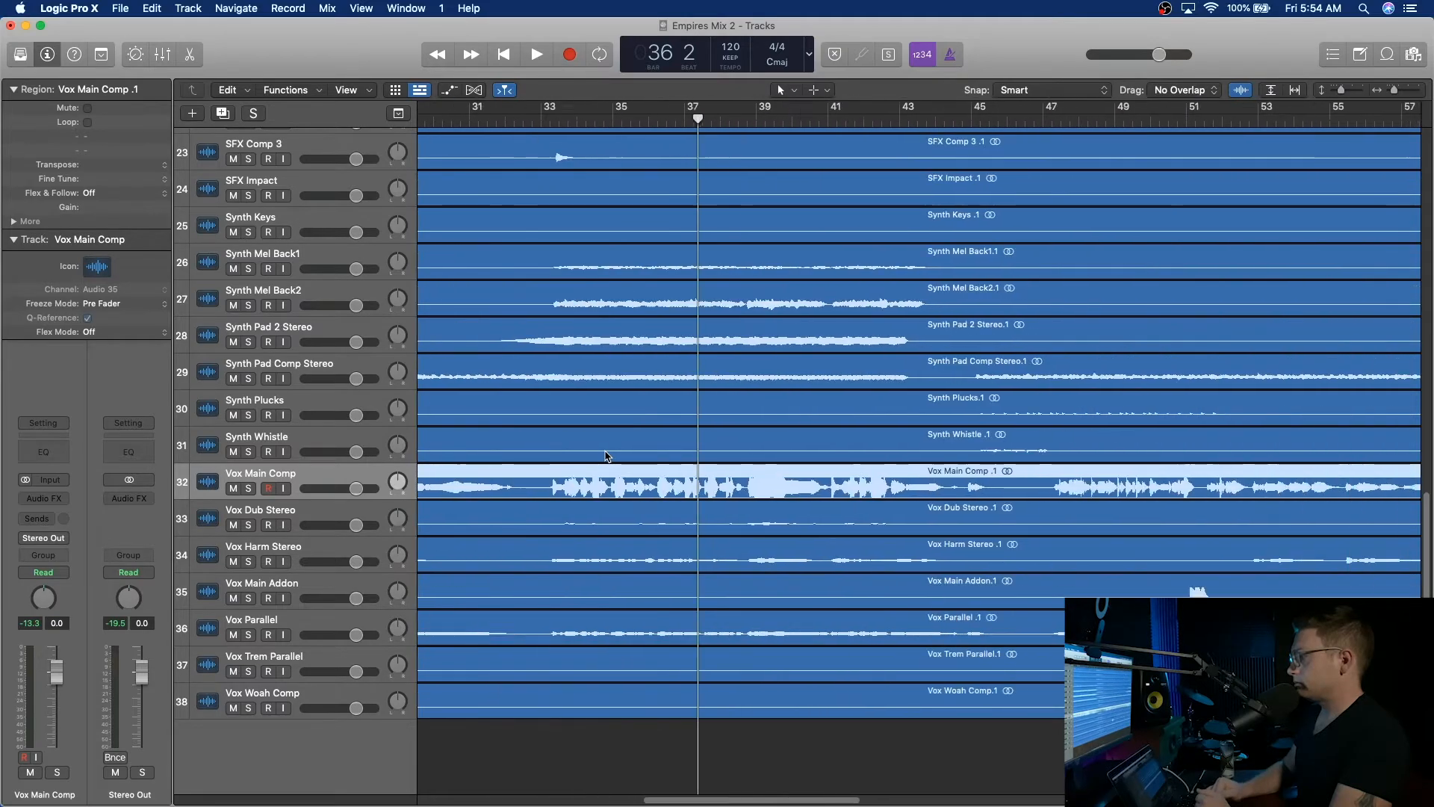
scroll(606, 455, "right", 5)
scroll(607, 456, "left", 20)
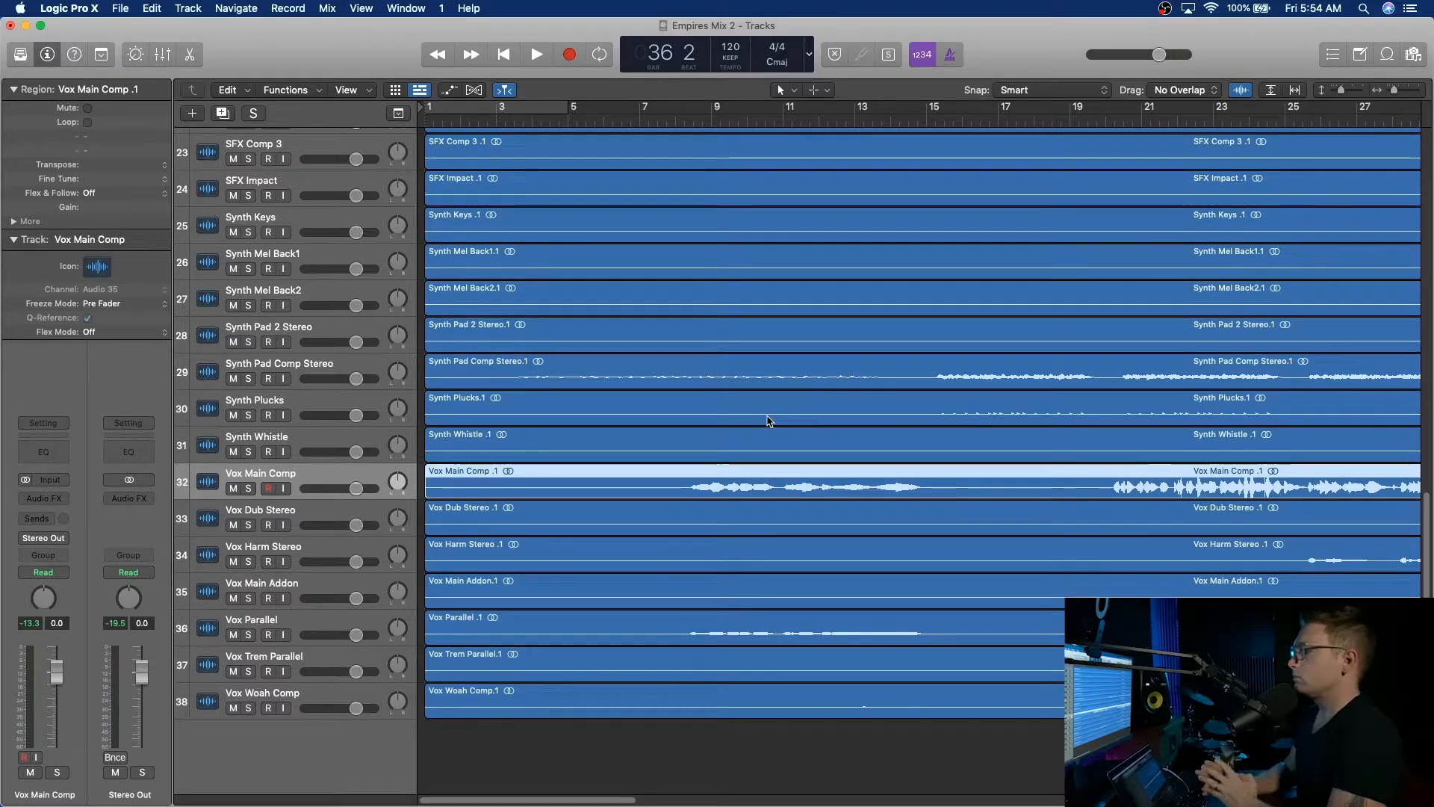
scroll(769, 420, "up", 20)
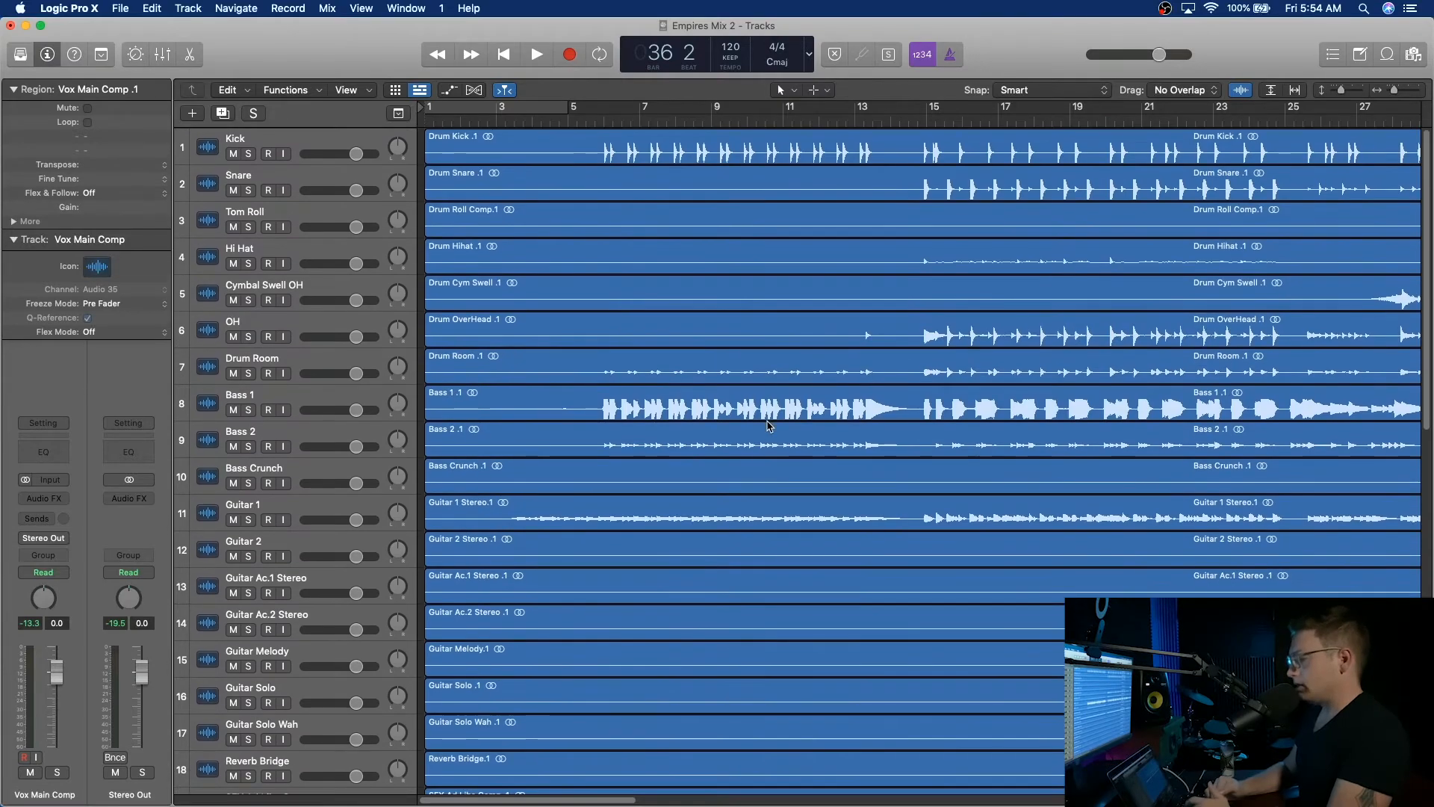
key("x")
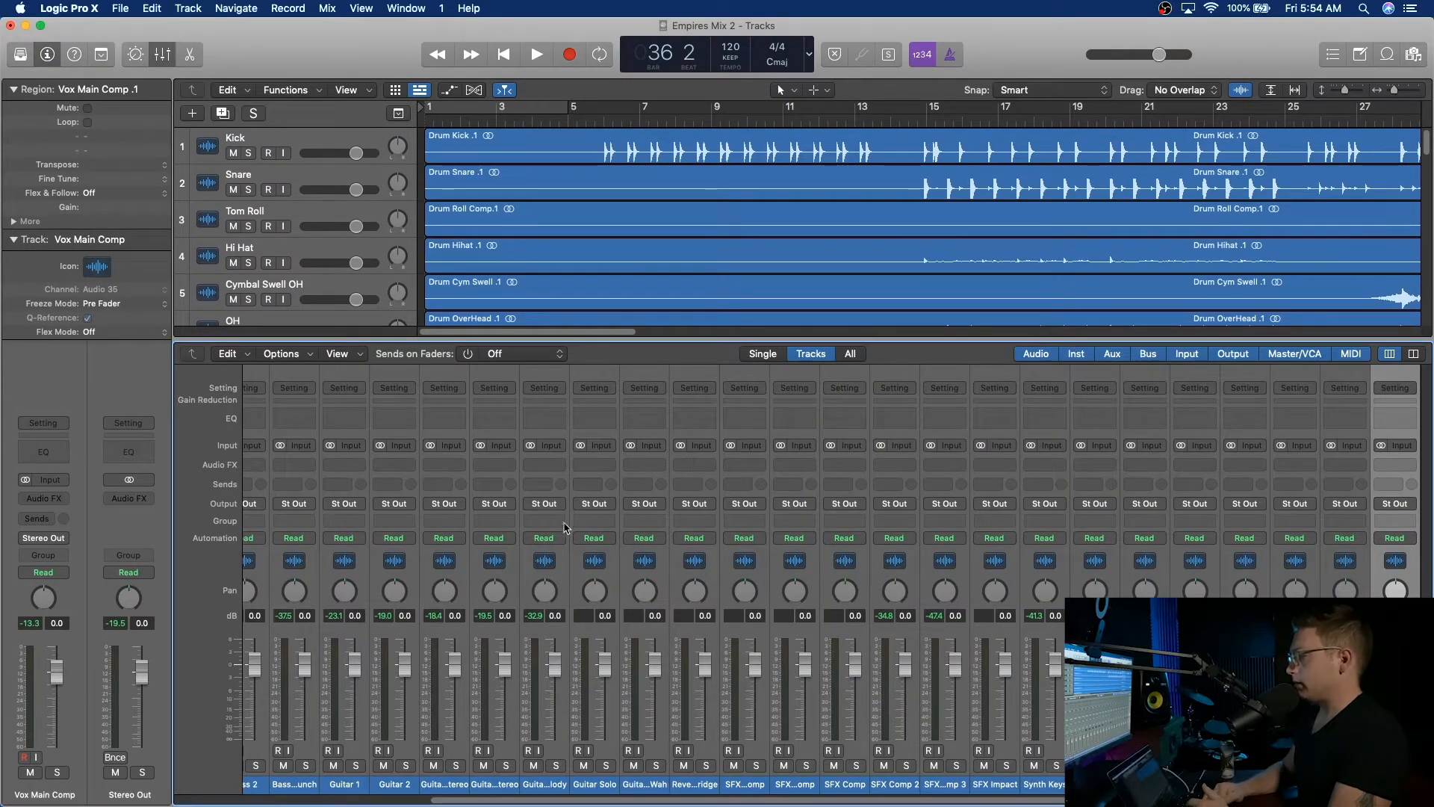
scroll(543, 630, "right", 2)
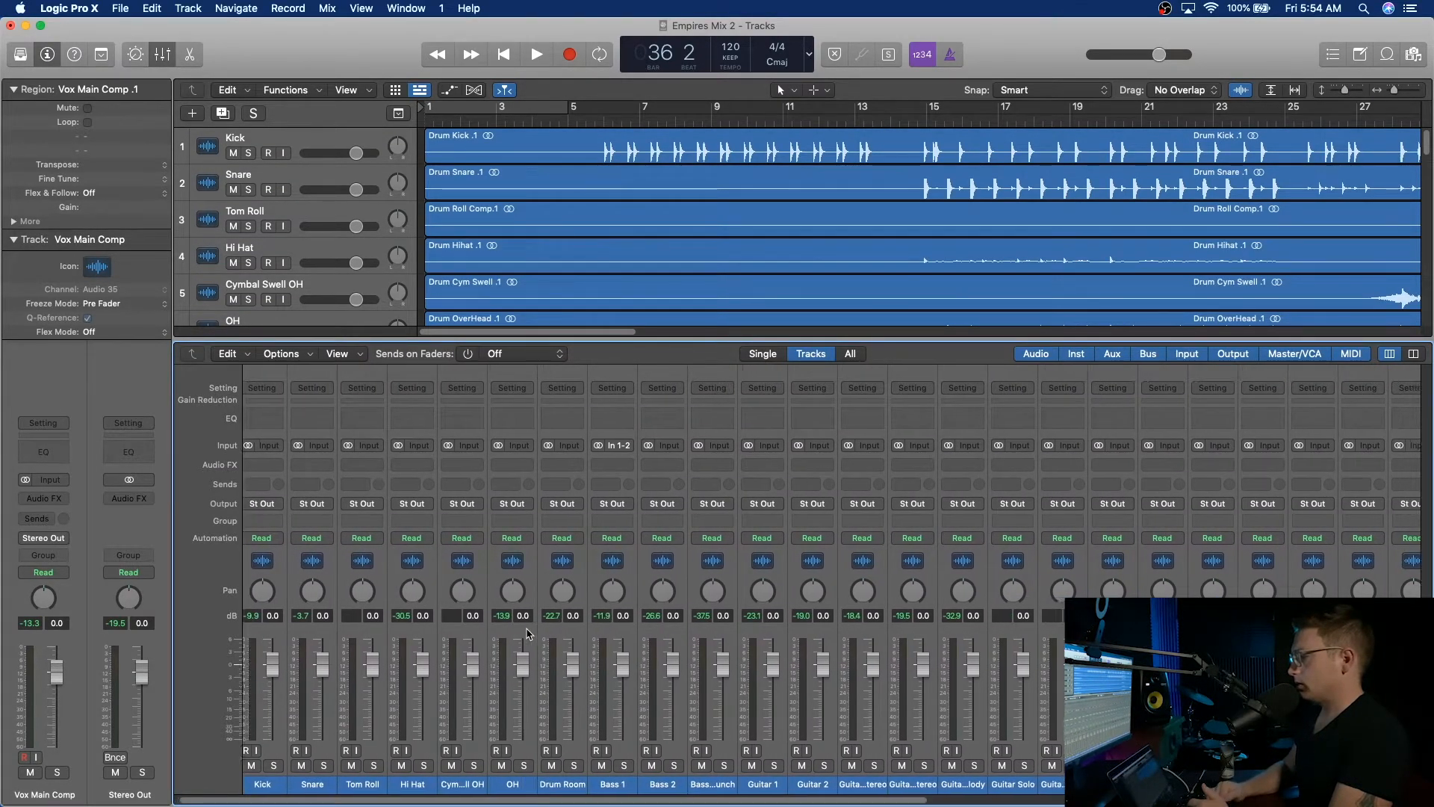
scroll(527, 633, "right", 10)
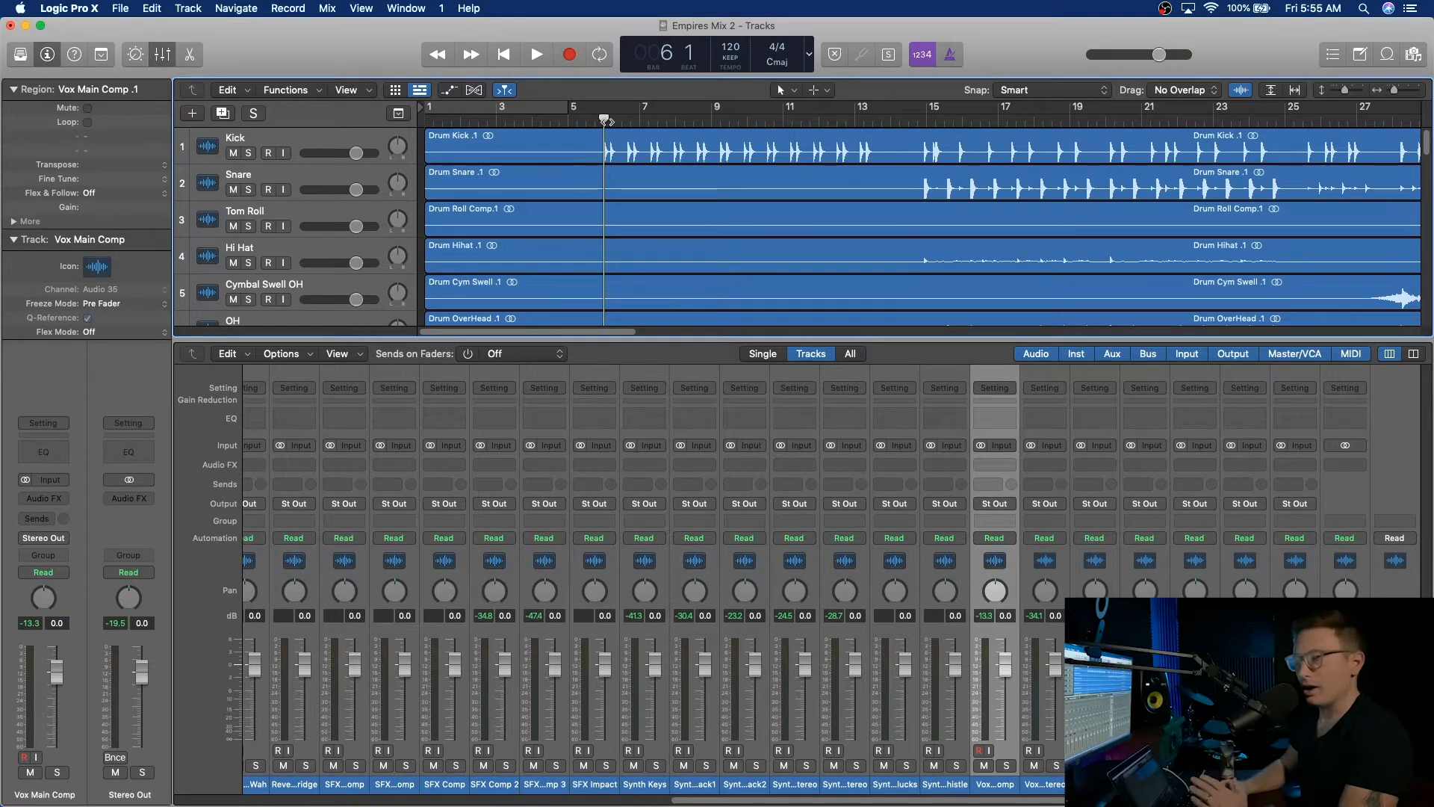
key("space")
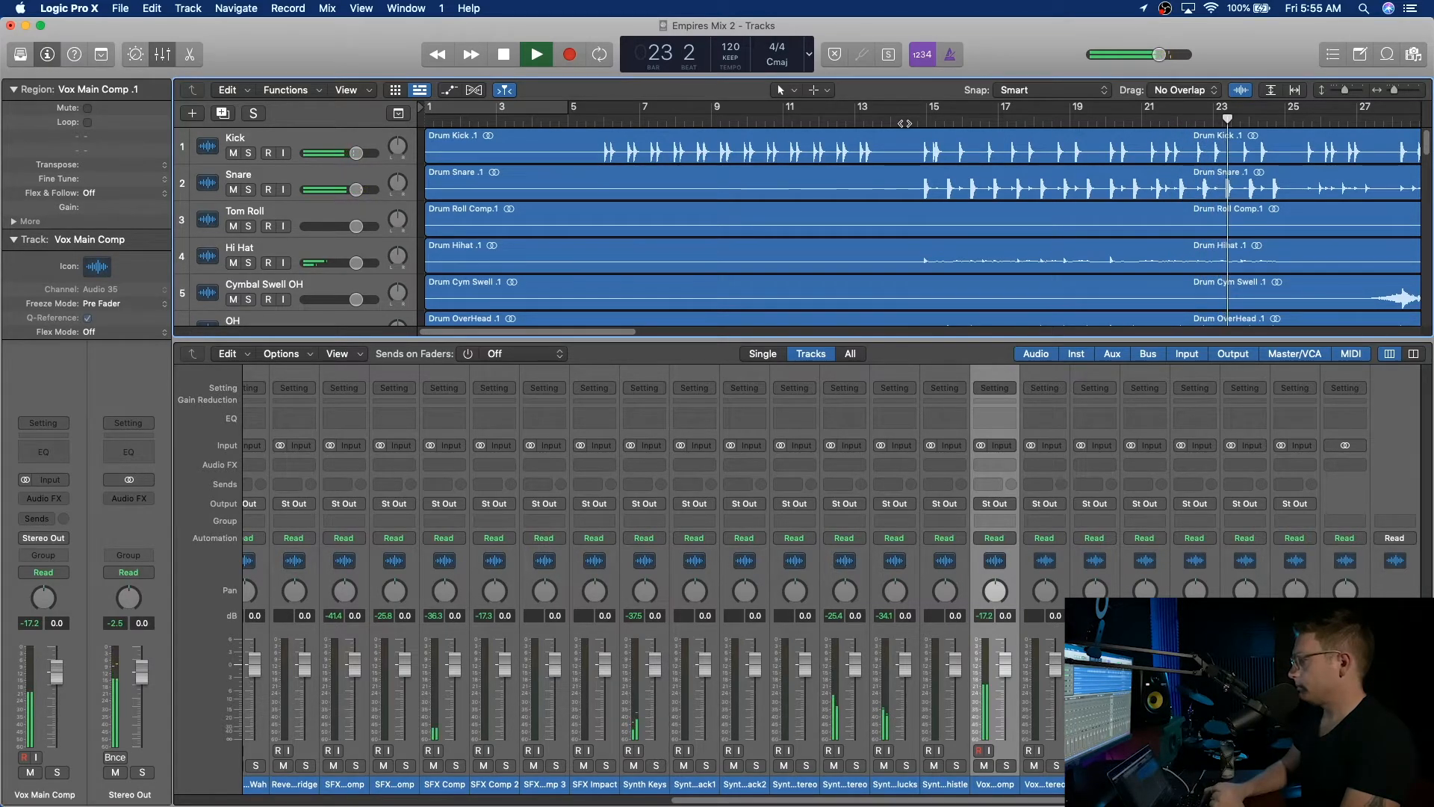
key("space")
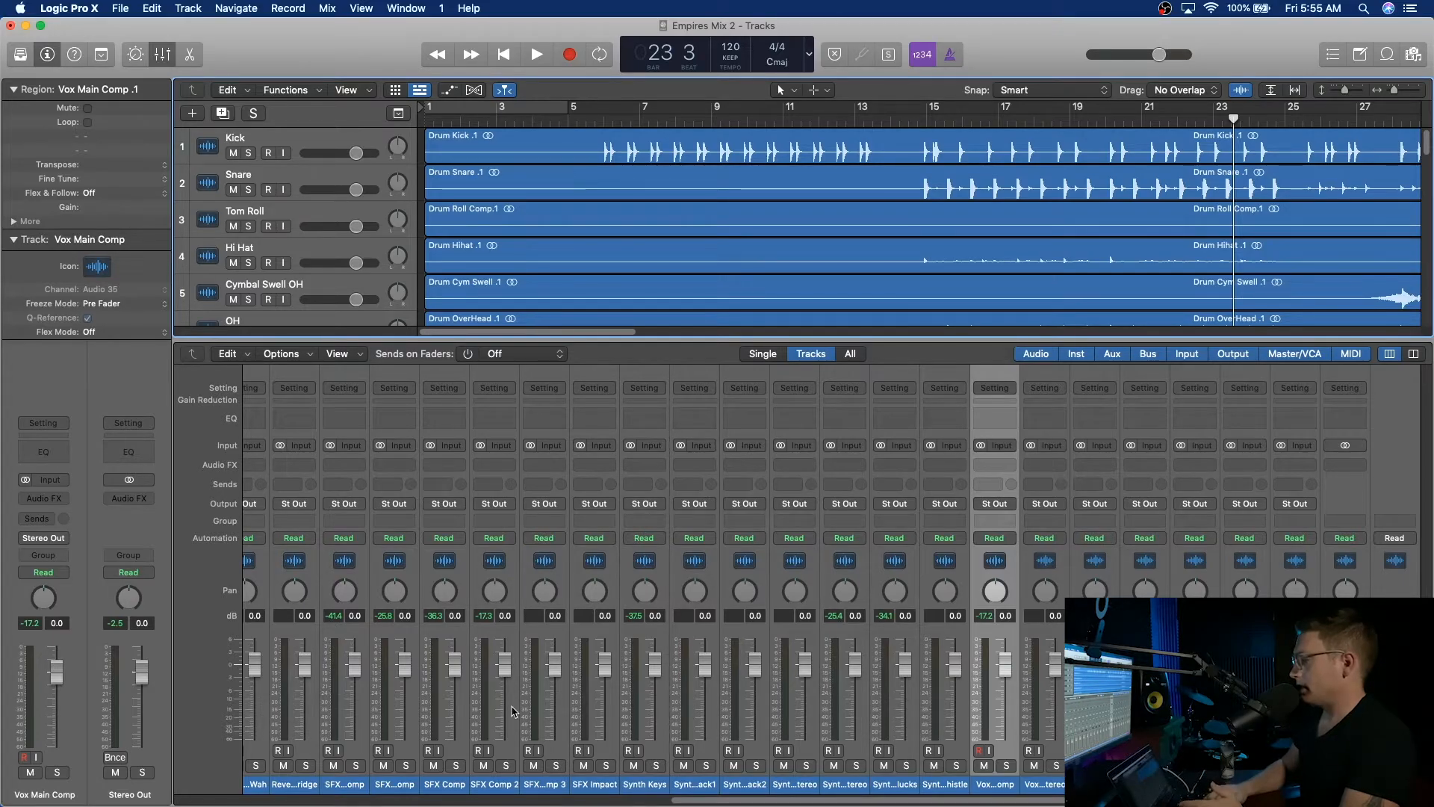
Lower the faders of all channels from Kick to Vox Woah Comp together to -3.0 dB and close the mixer.
scroll(477, 710, "left", 15)
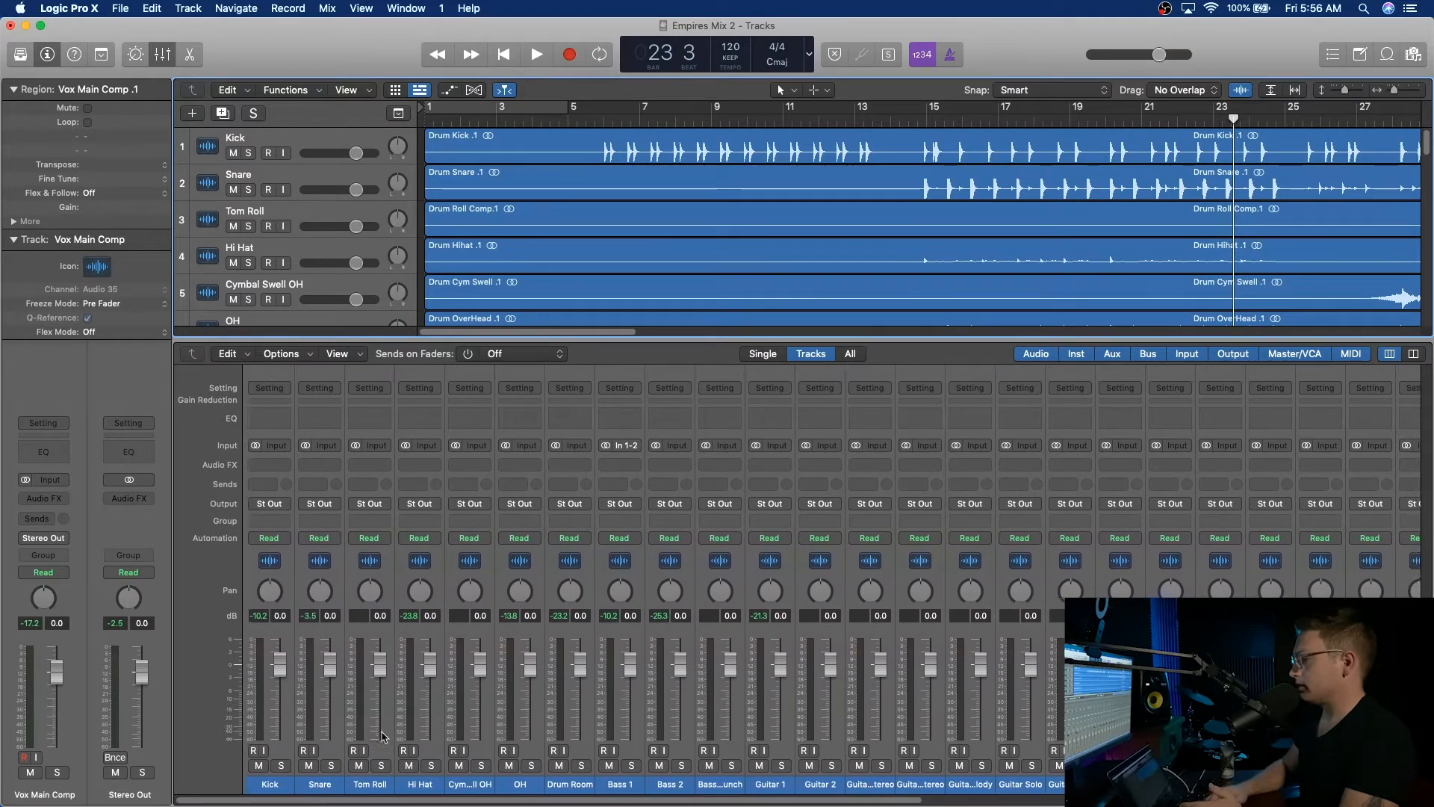
left_click_drag(279, 785, 1295, 784)
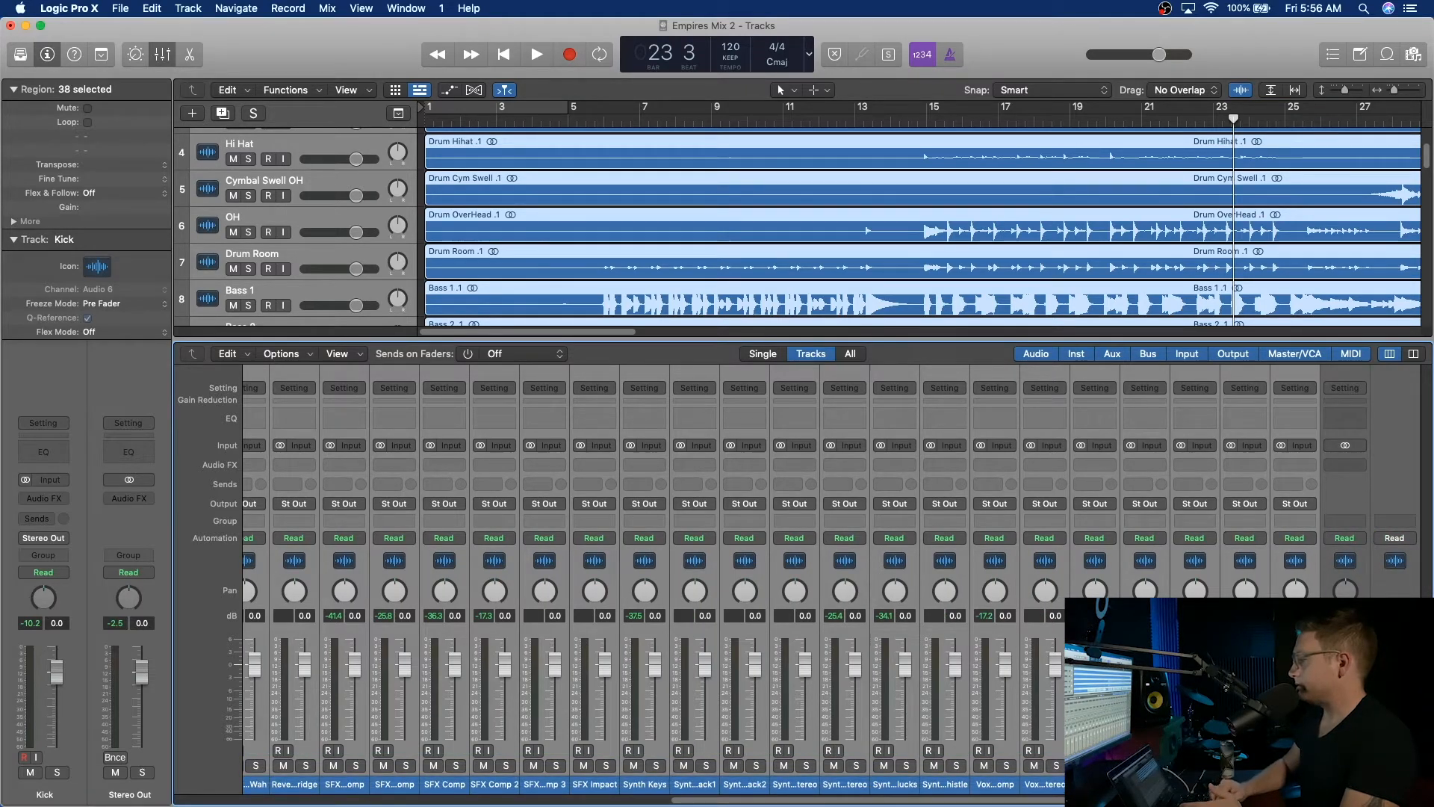
left_click_drag(1306, 665, 1306, 678)
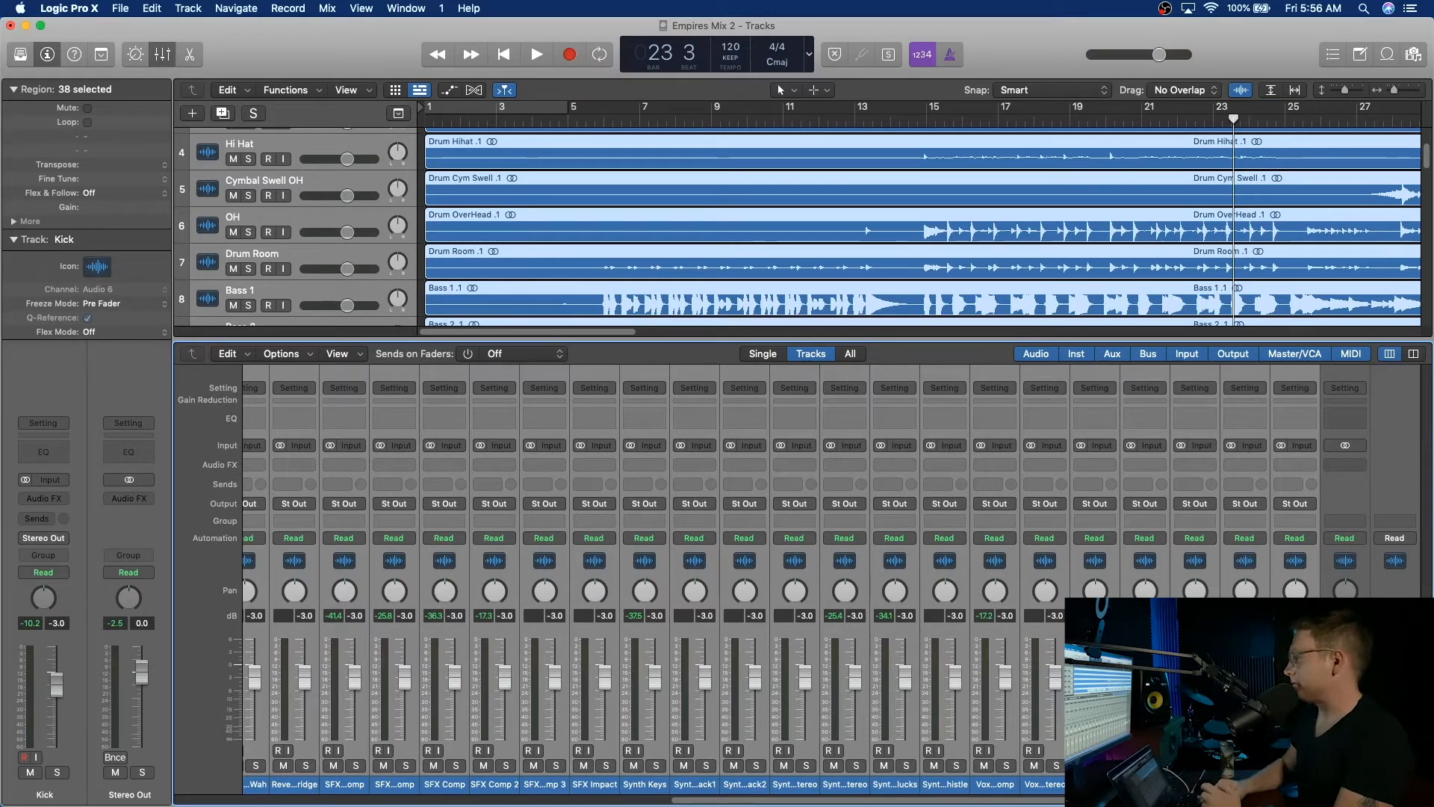
left_click(1295, 784)
scroll(992, 657, "left", 5)
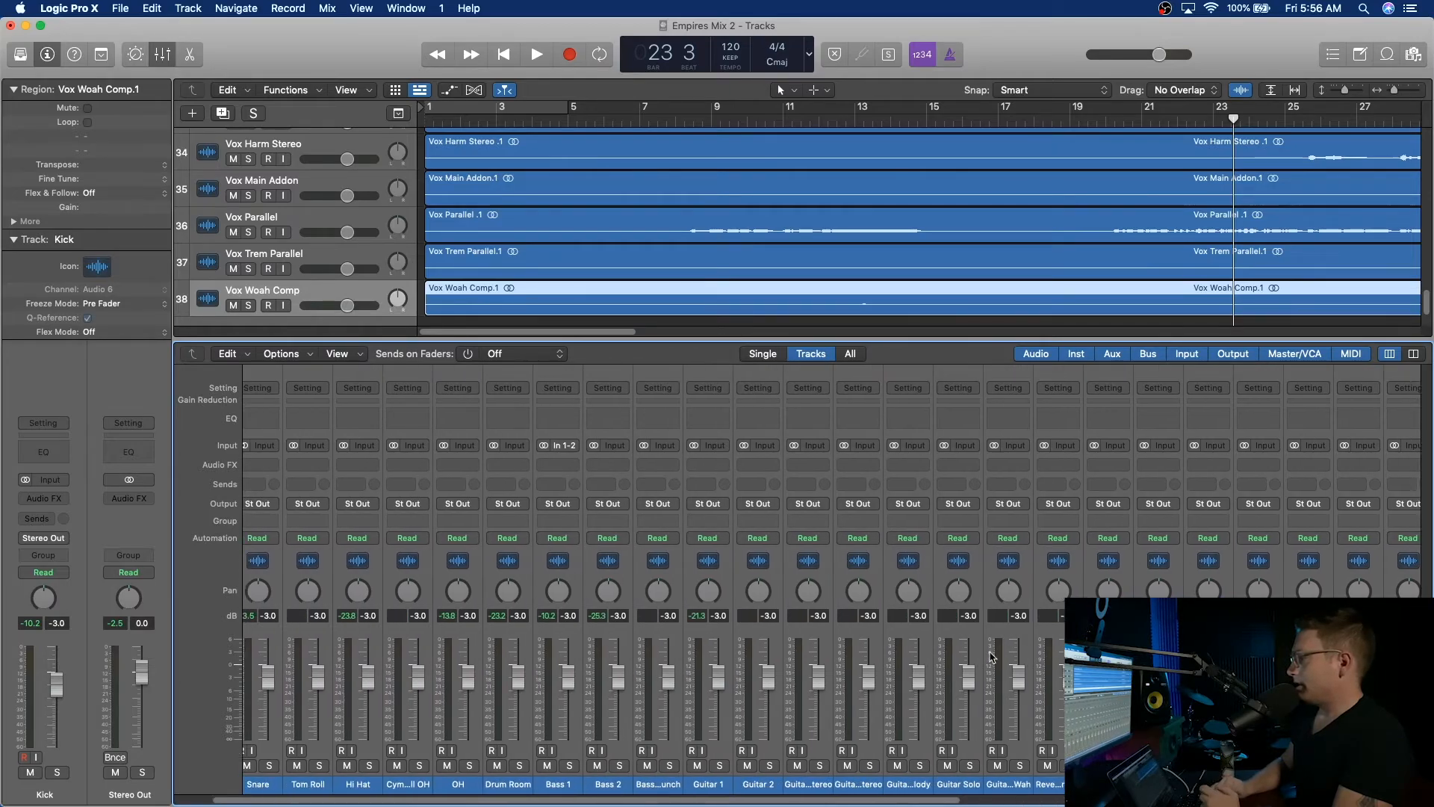
key("x")
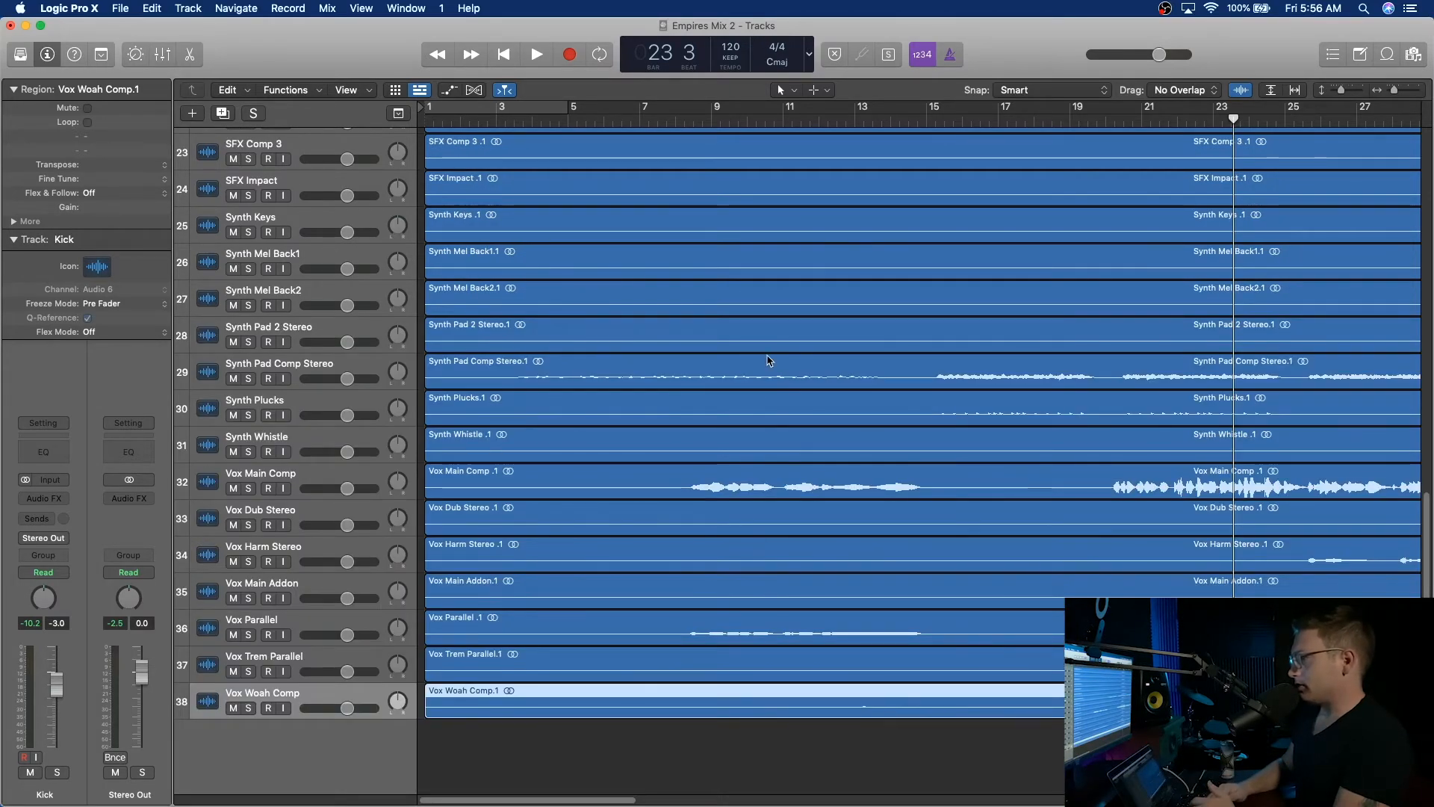
Color the regions of the seven drum tracks from Kick to Drum Room bright red-orange.
scroll(768, 361, "up", 10)
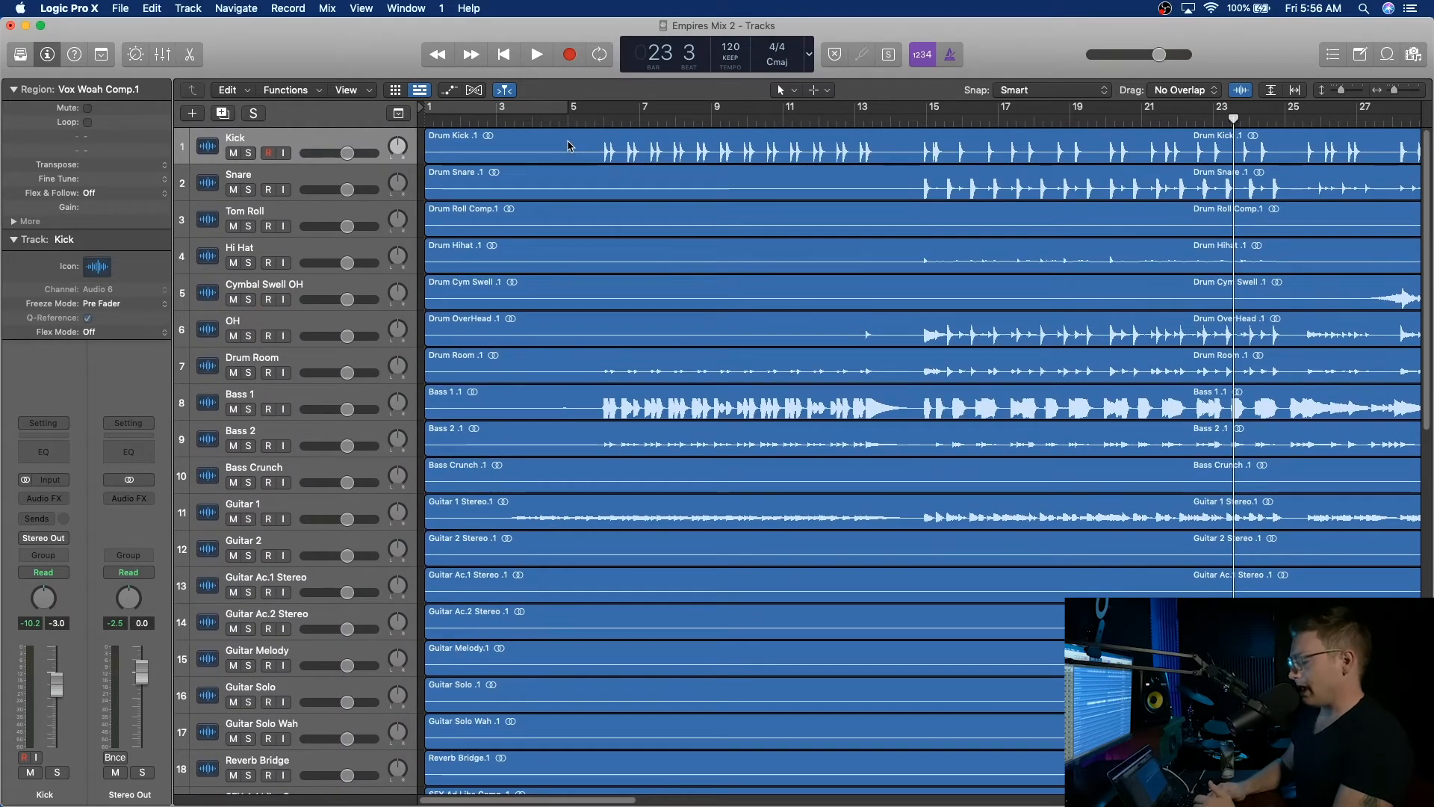
left_click(569, 145)
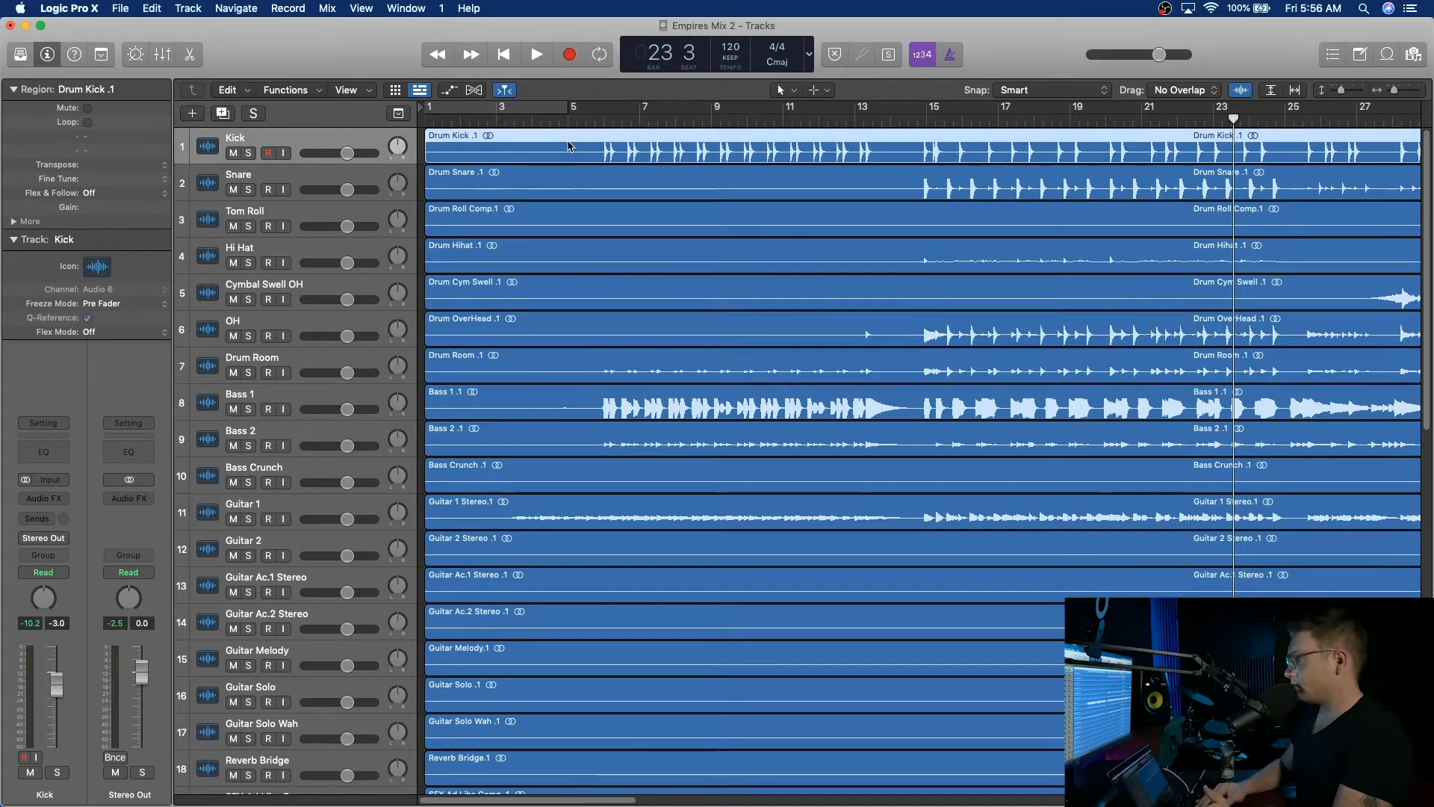
left_click(564, 364, "shift")
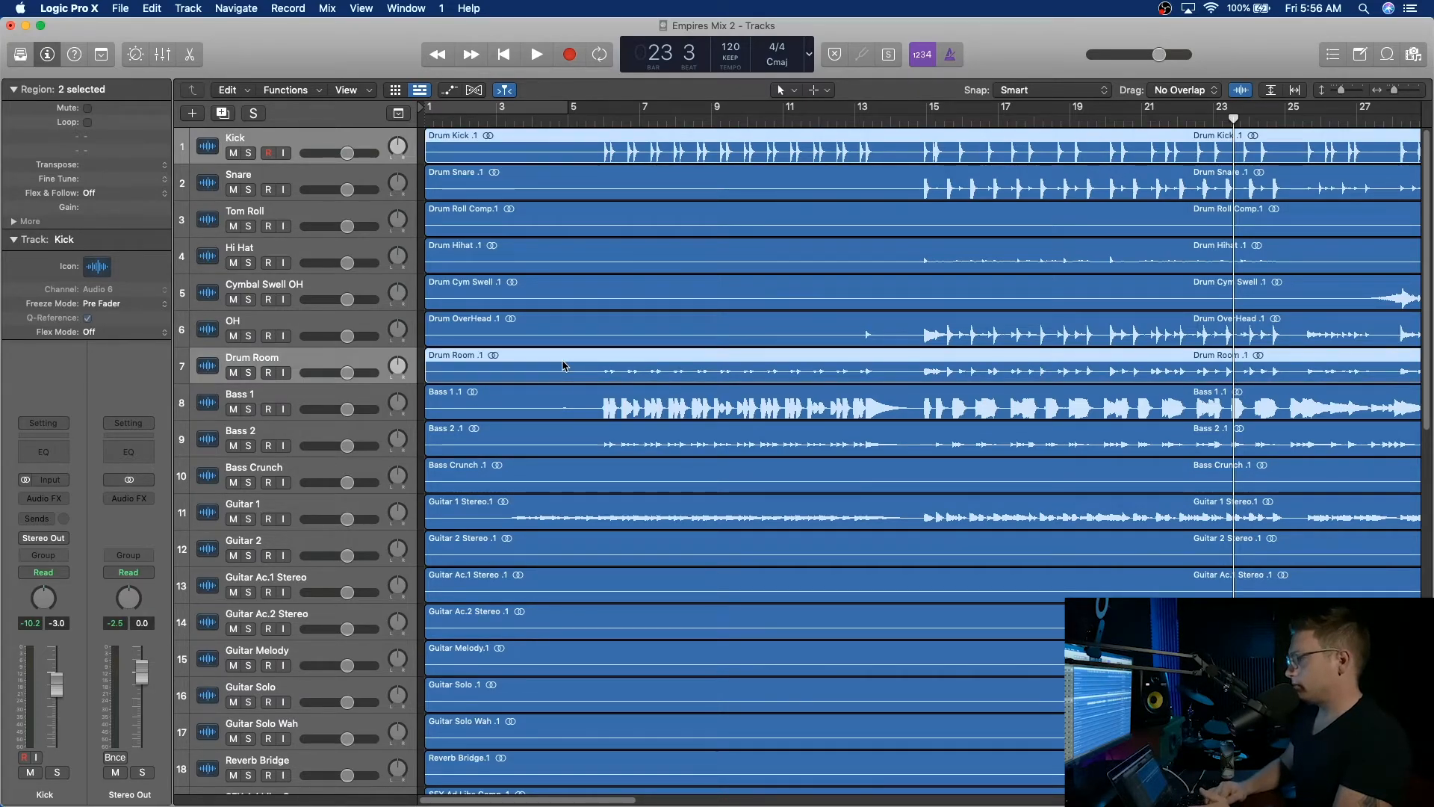
key("Down")
key("Up")
left_click(298, 362, "shift")
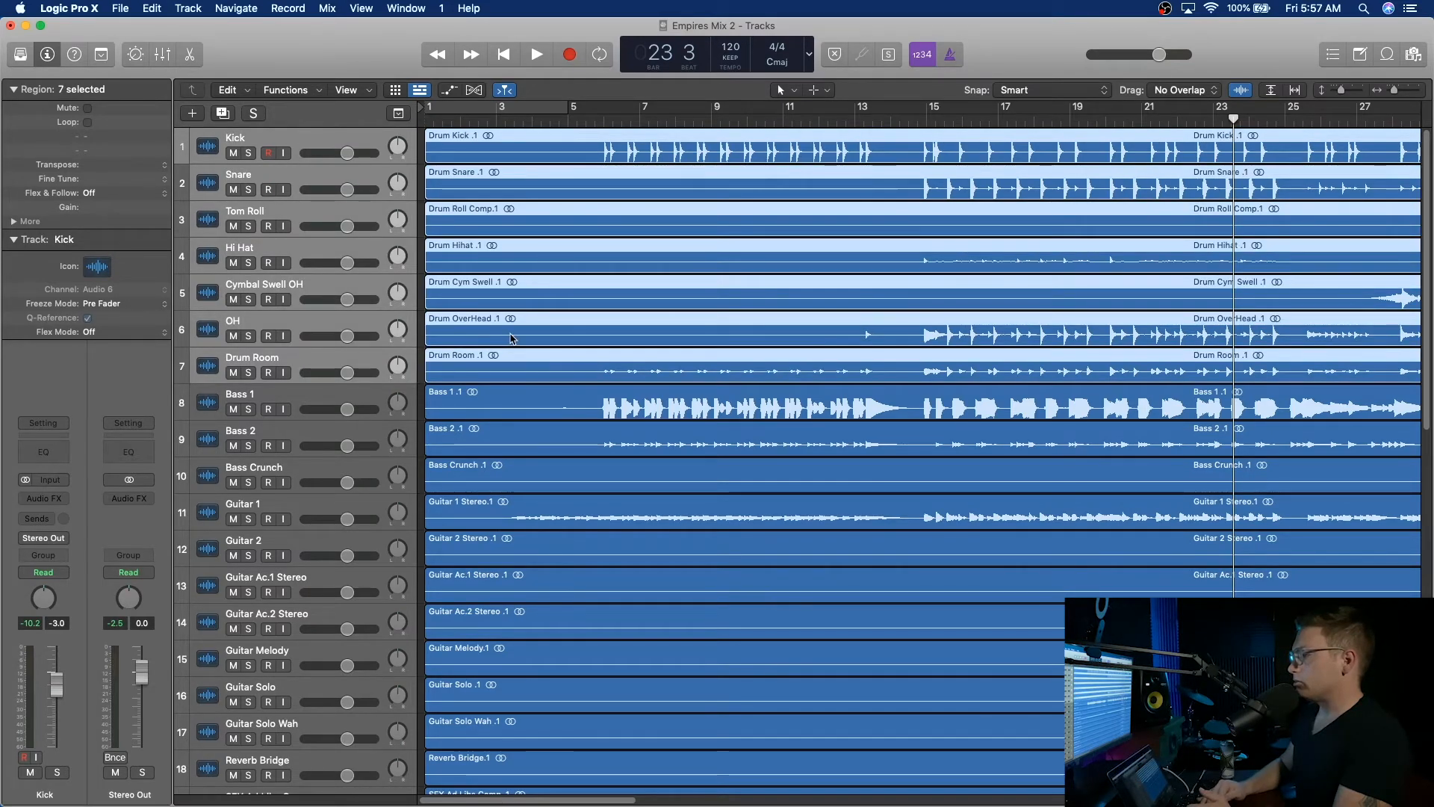
right_click(544, 329)
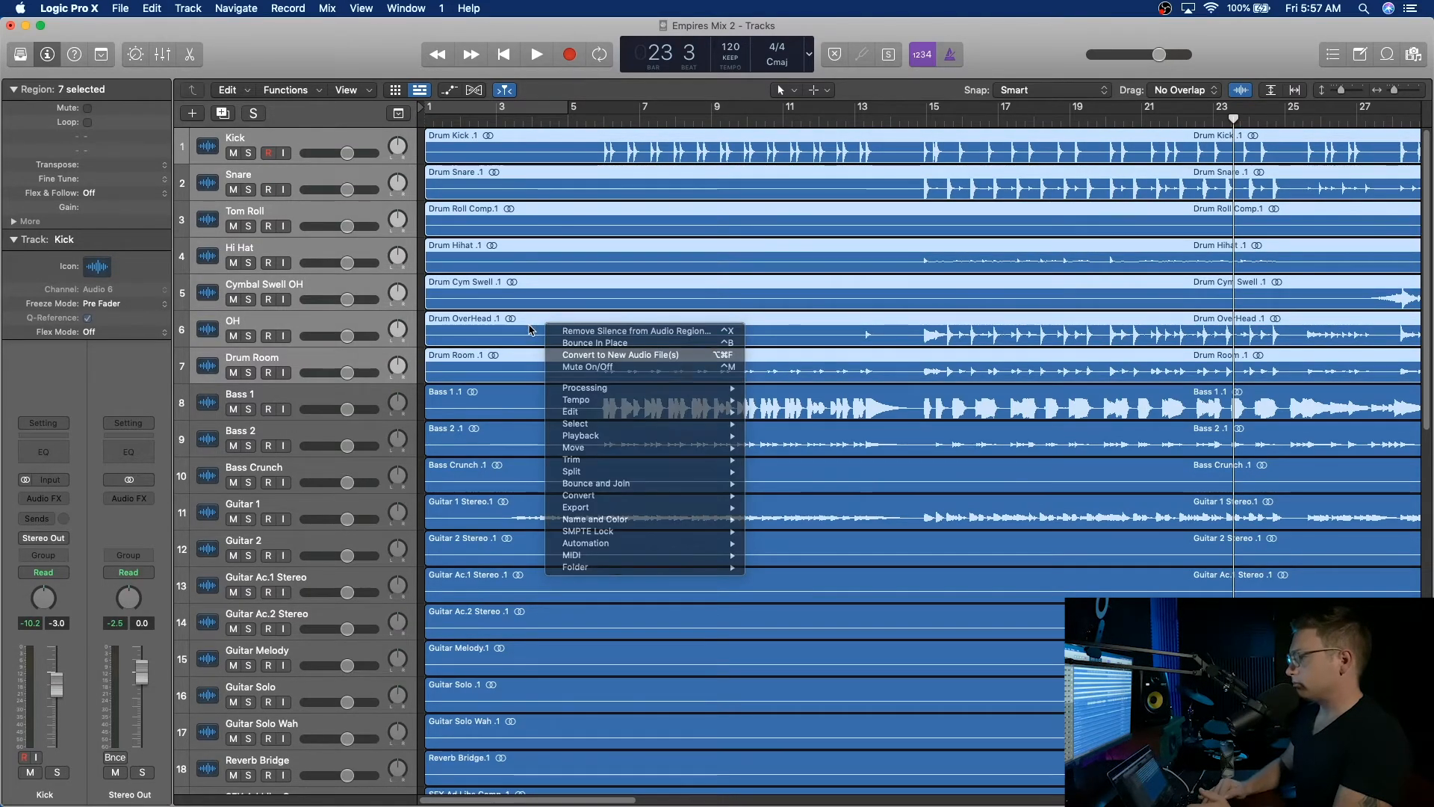
left_click(530, 330)
key("alt+c")
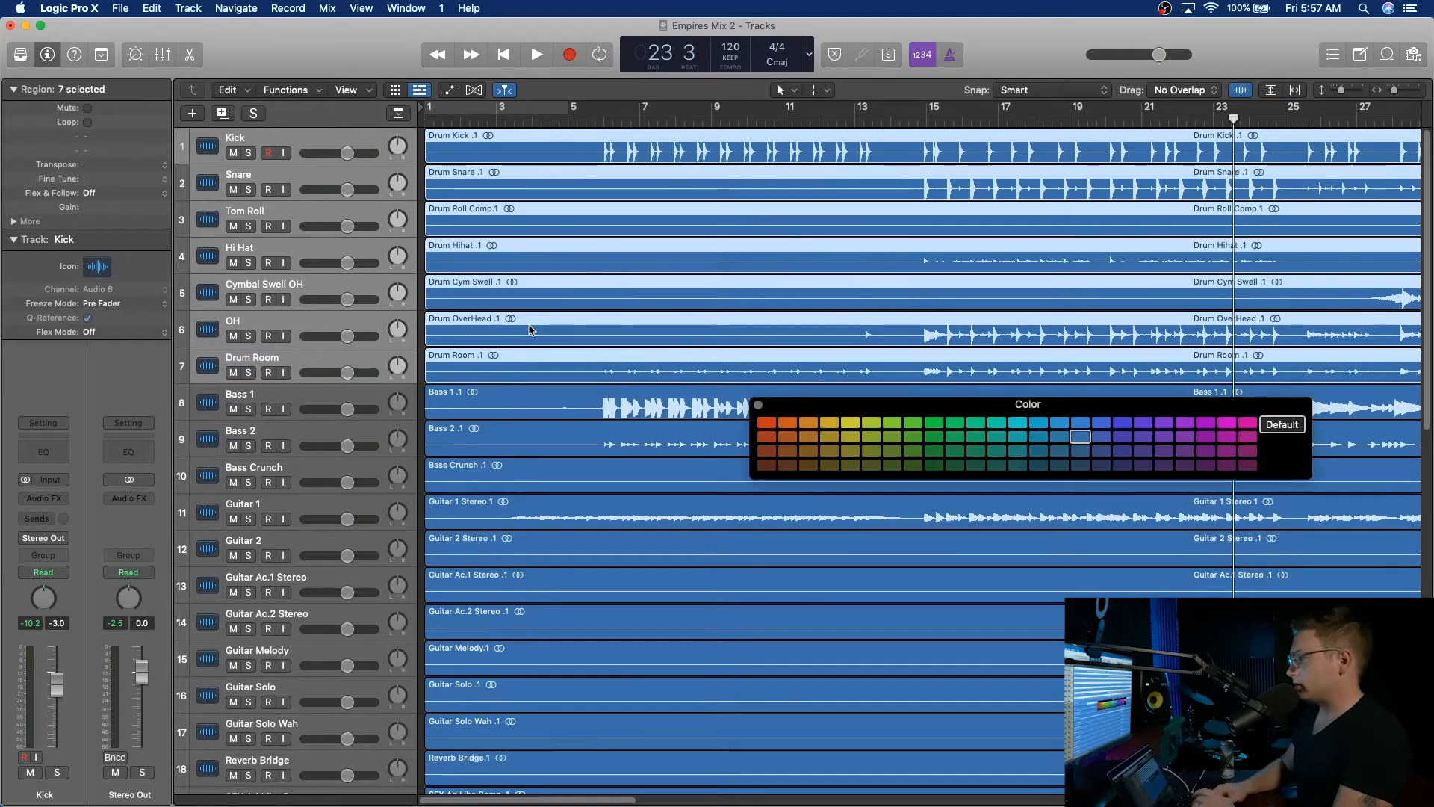
left_click(767, 423)
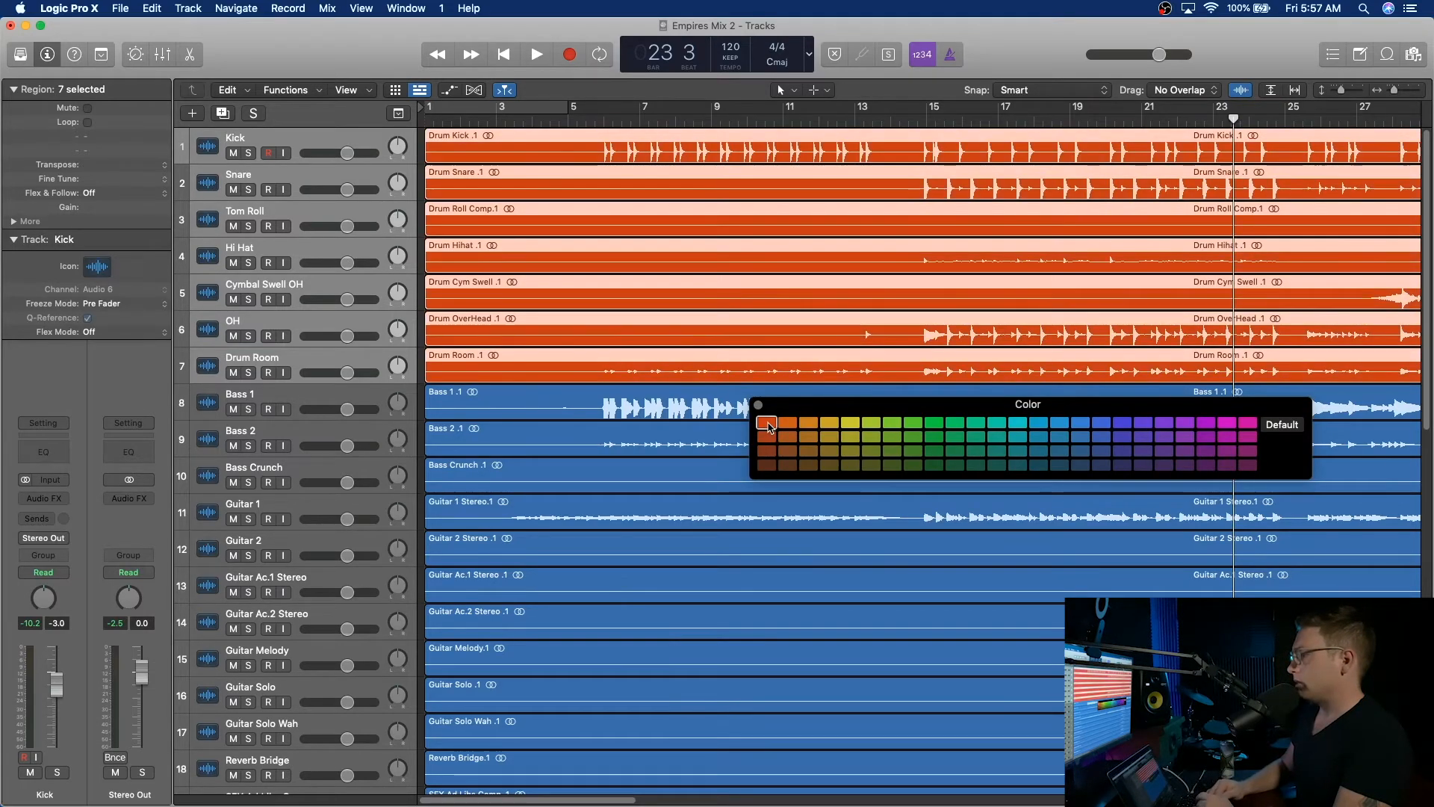
Color the regions of Bass 1, Bass 2 and Bass Crunch dark indigo.
left_click(291, 396)
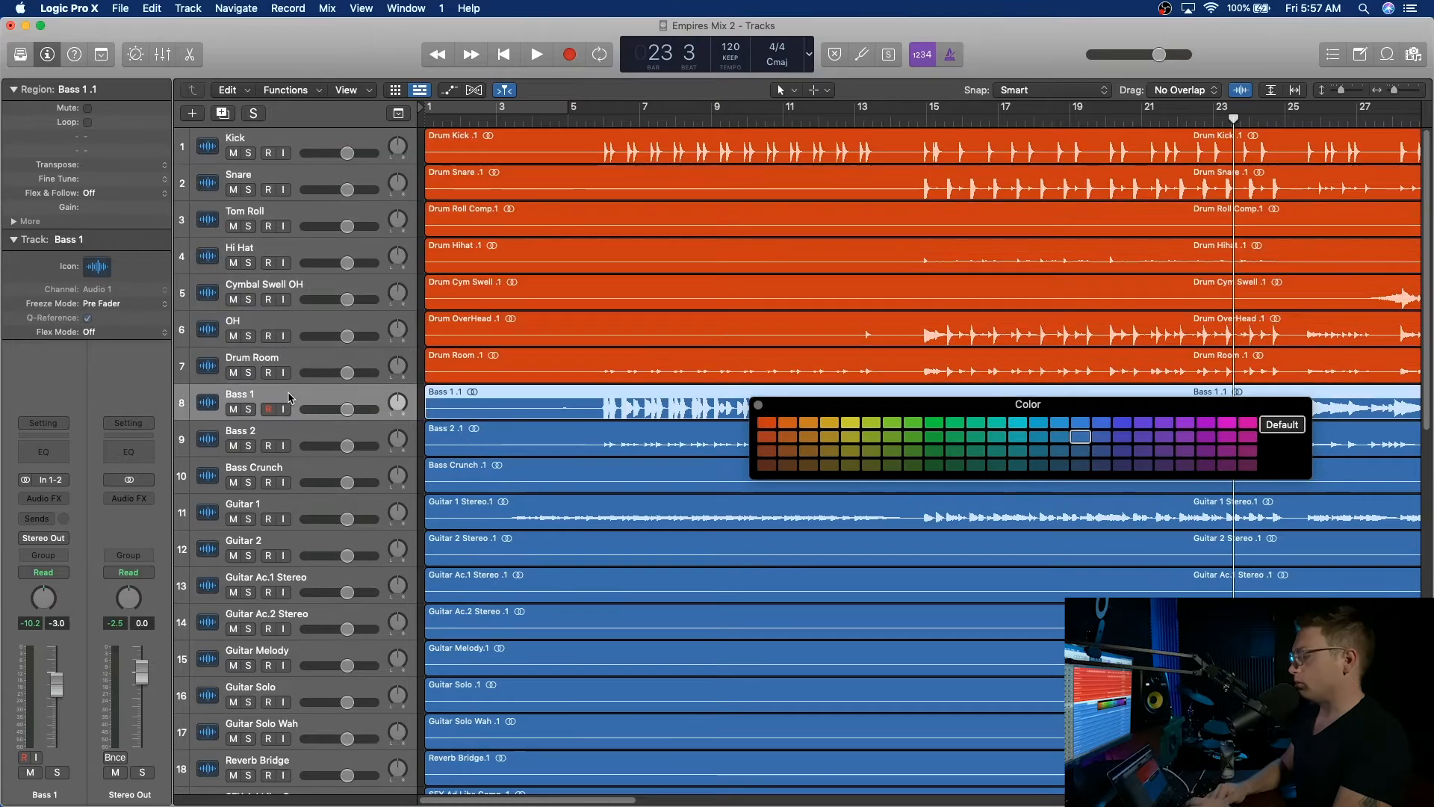
left_click(294, 468, "shift")
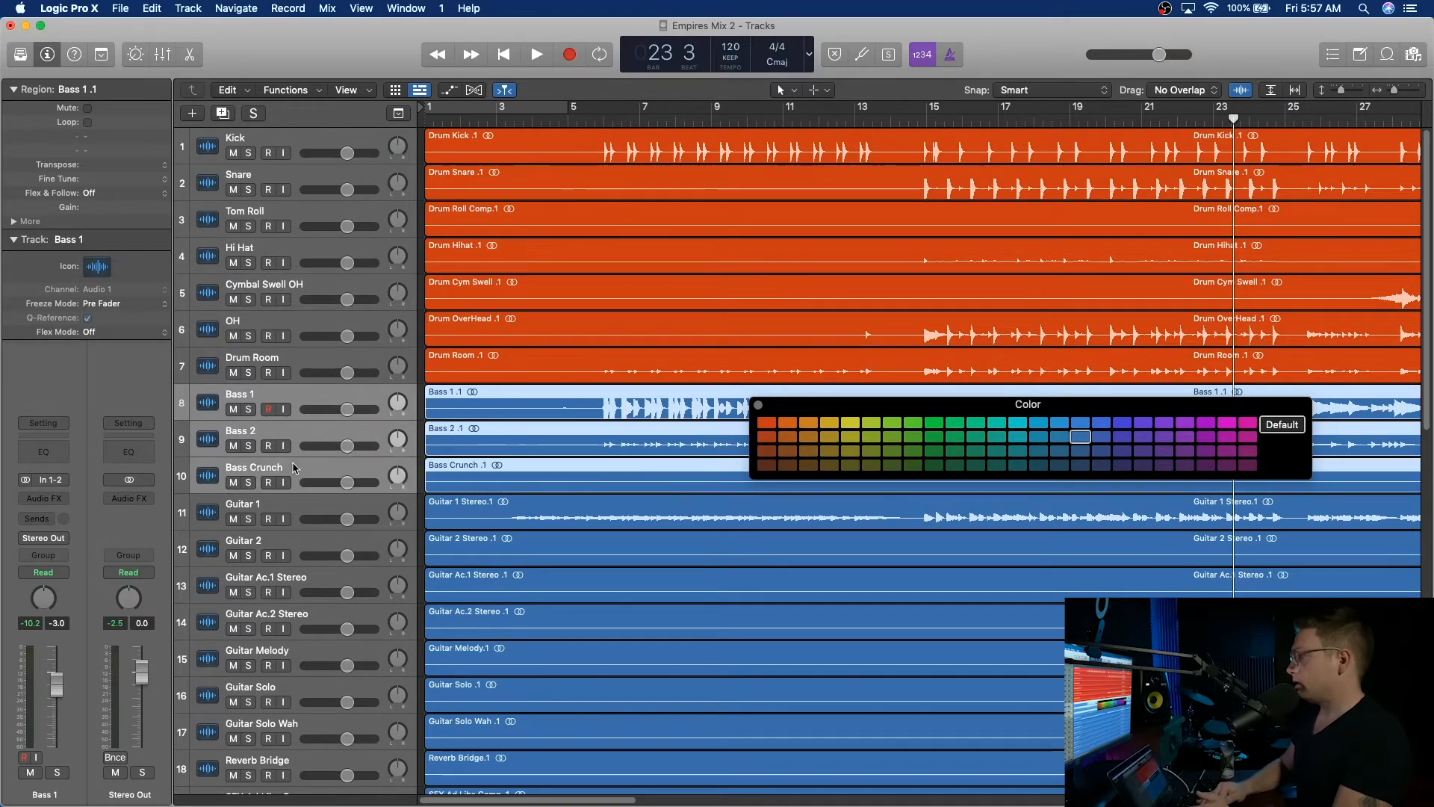
left_click(1122, 451)
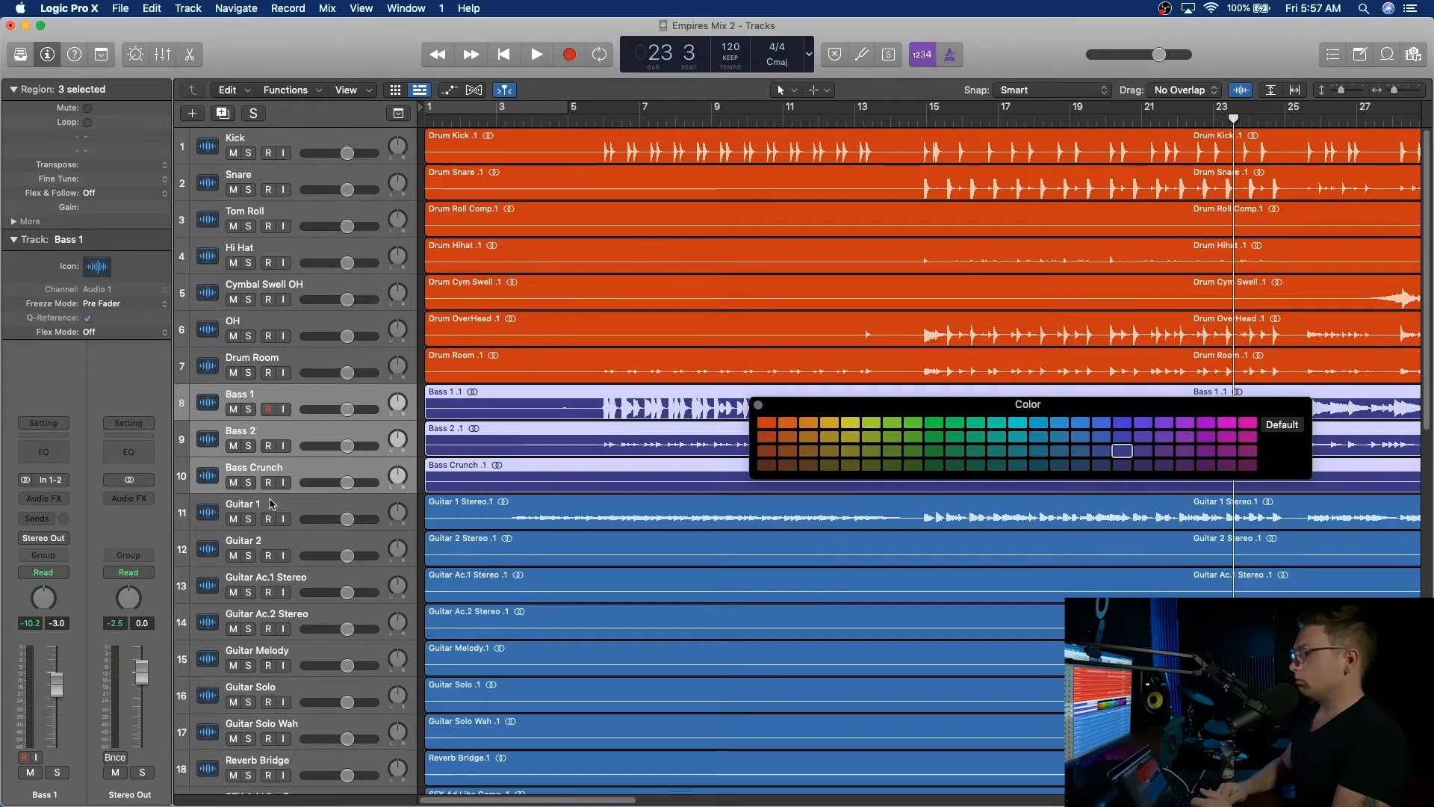
Color the regions of the guitar tracks from Guitar 1 to Guitar Solo Wah green.
left_click(276, 508)
scroll(303, 446, "down", 3)
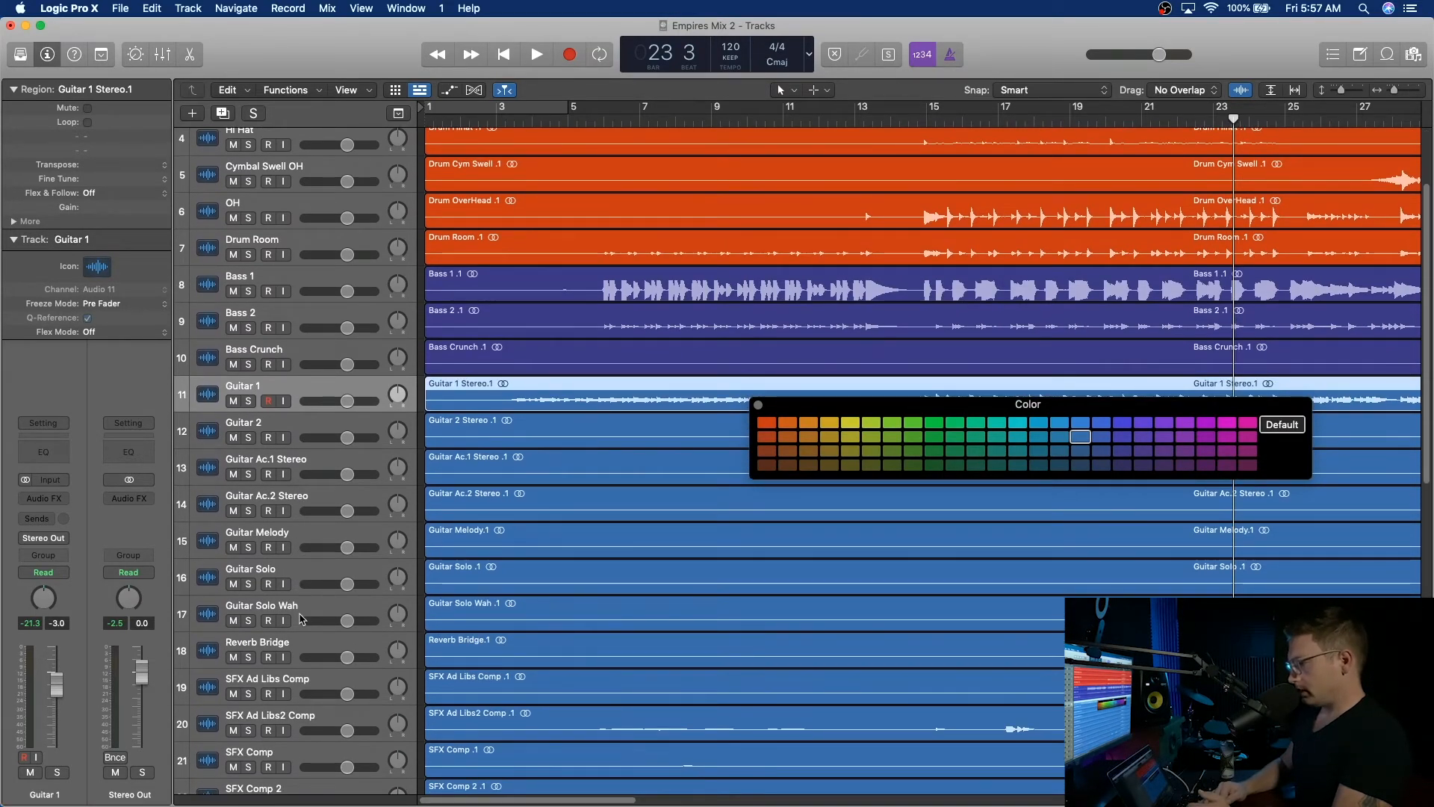
left_click(298, 610, "shift")
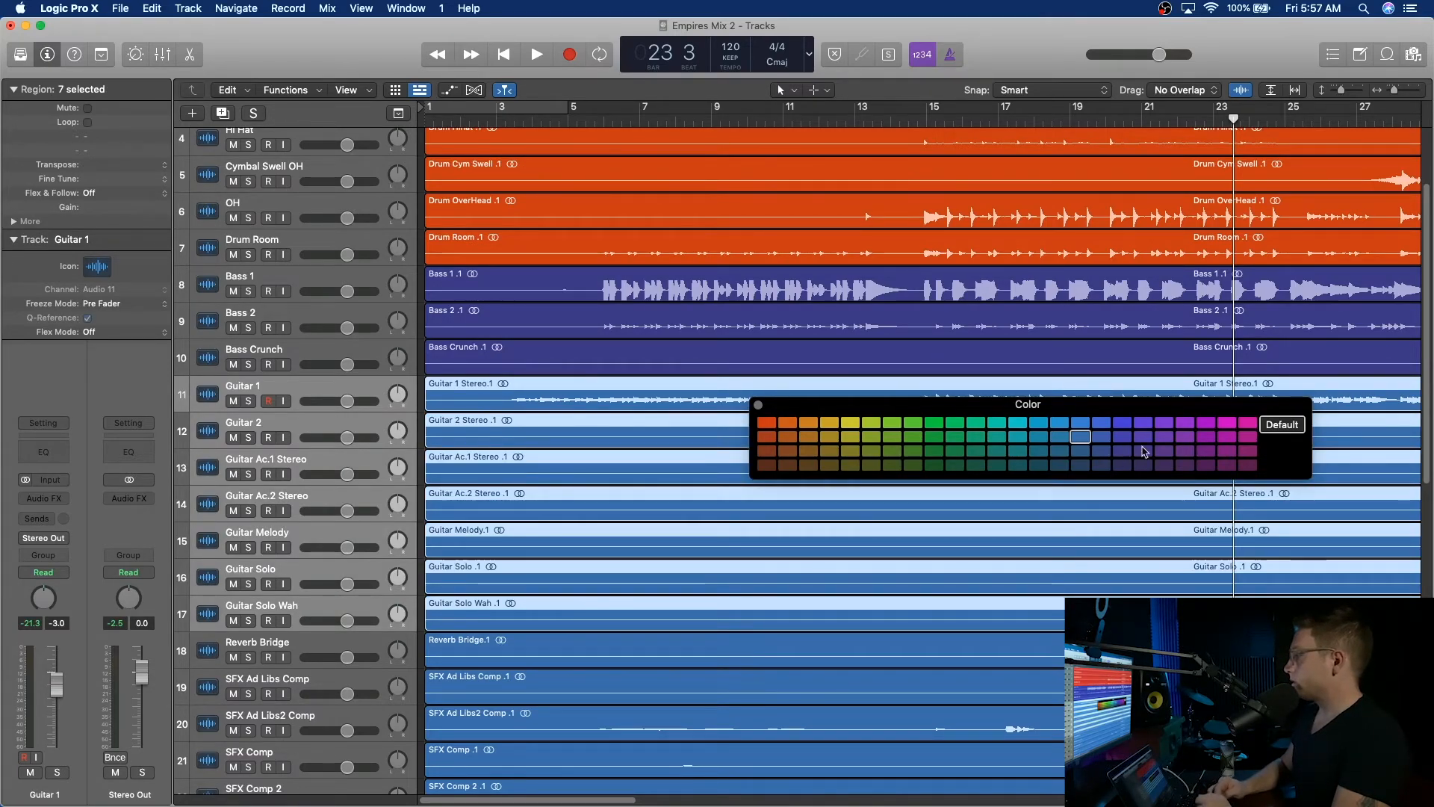
left_click(918, 439)
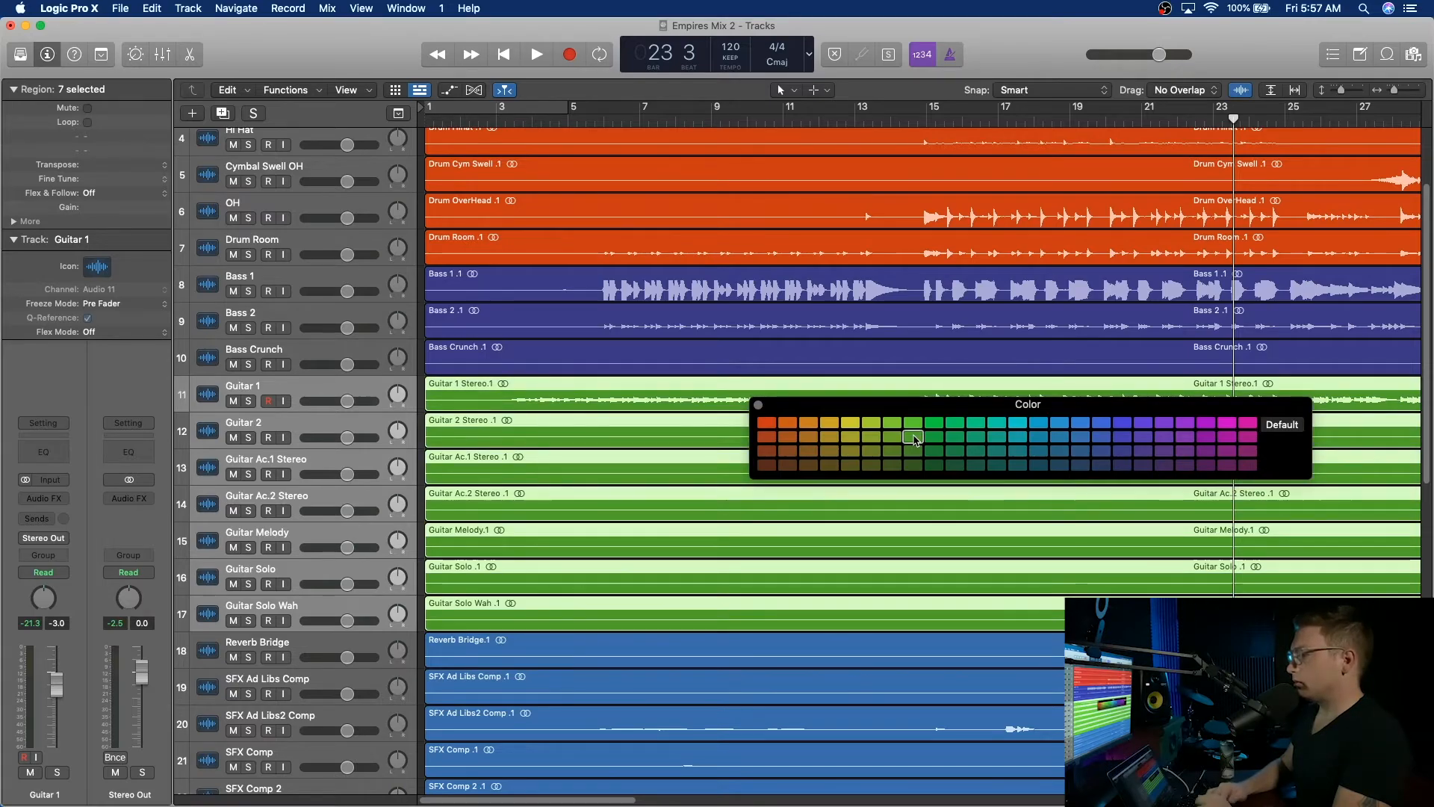
Color the regions of the SFX tracks from SFX Ad Libs Comp to SFX Impact dark teal, leaving out Reverb Bridge.
scroll(472, 670, "down", 5)
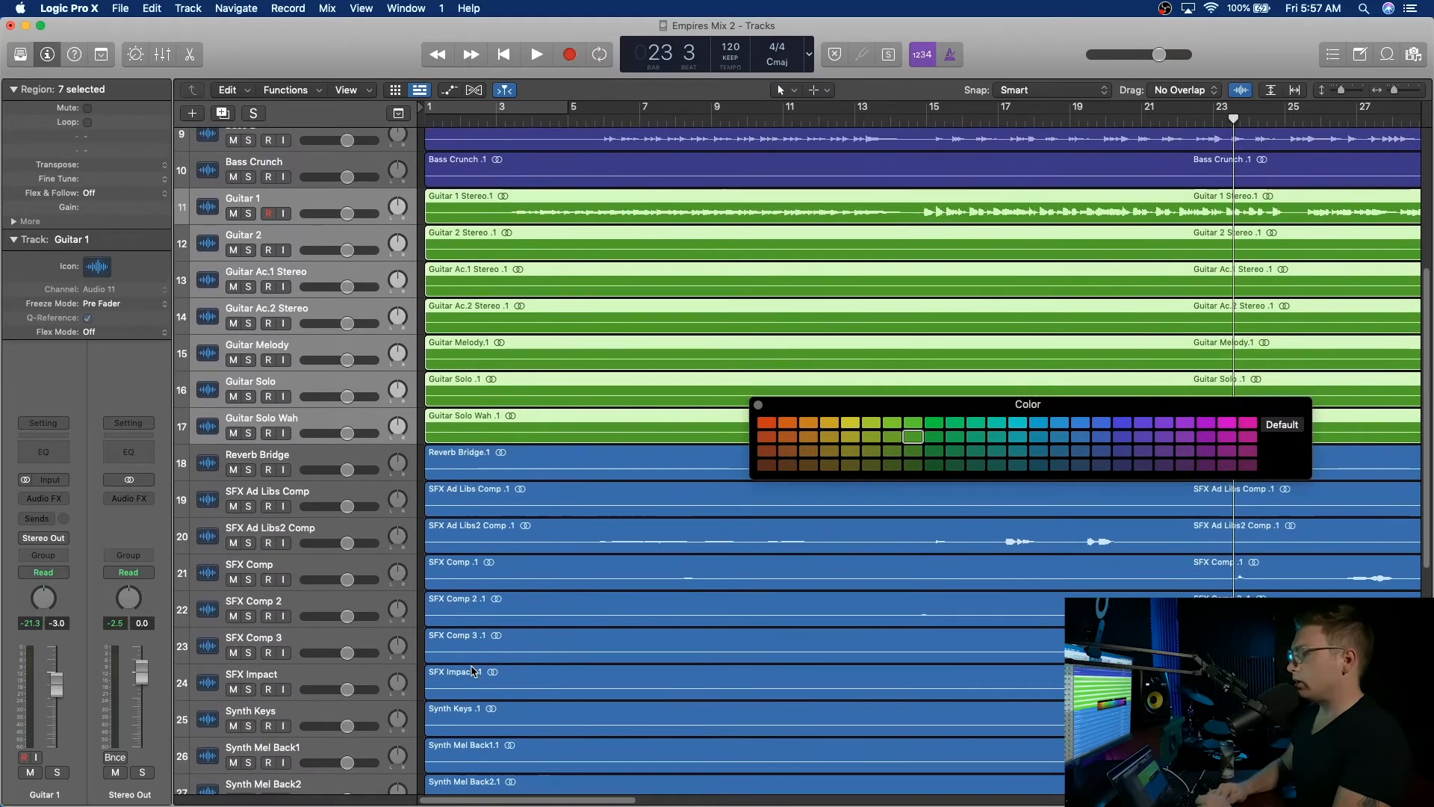
left_click(306, 457)
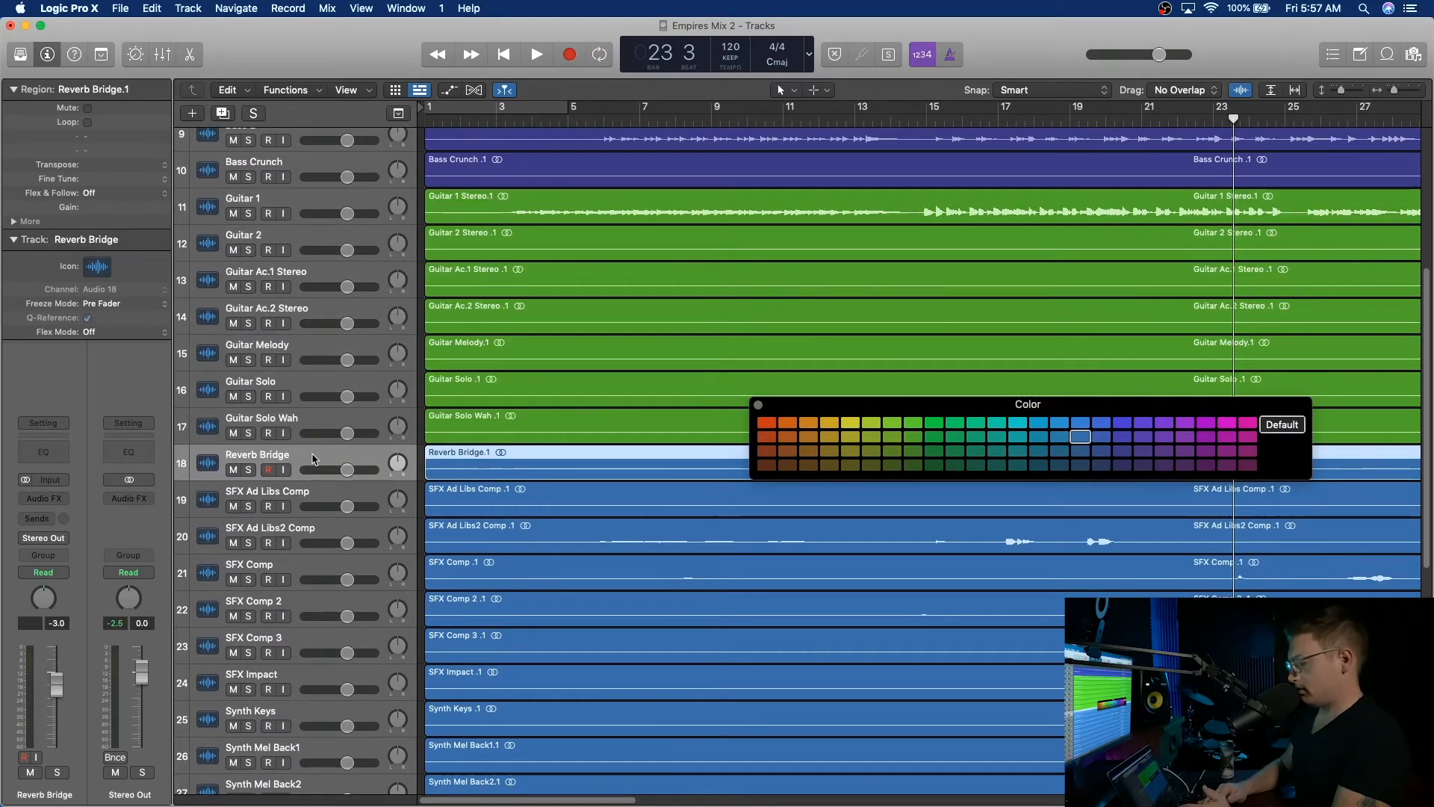
scroll(313, 459, "down", 5)
scroll(313, 459, "down", 3)
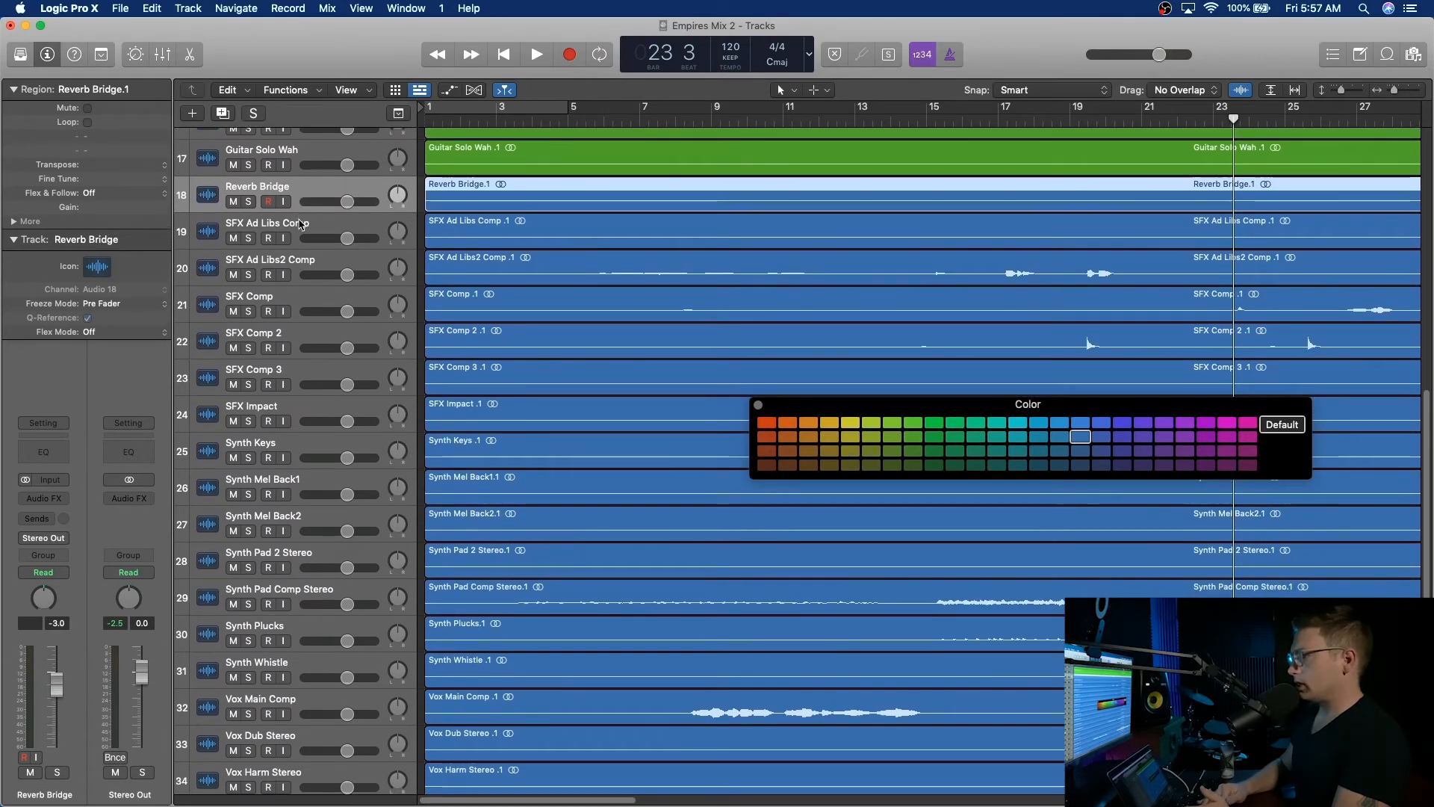
left_click(301, 225)
scroll(297, 425, "down", 1)
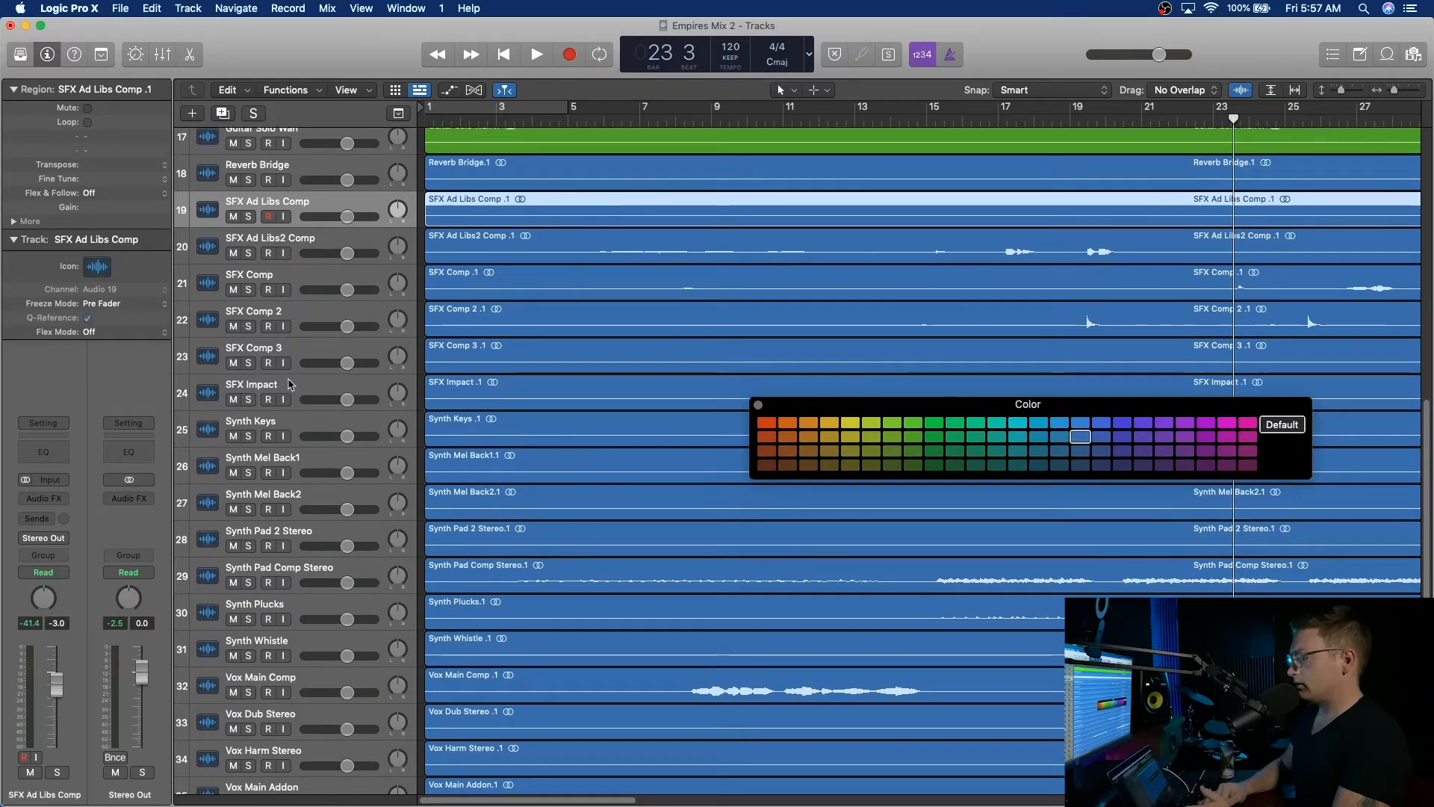
left_click(292, 385, "shift")
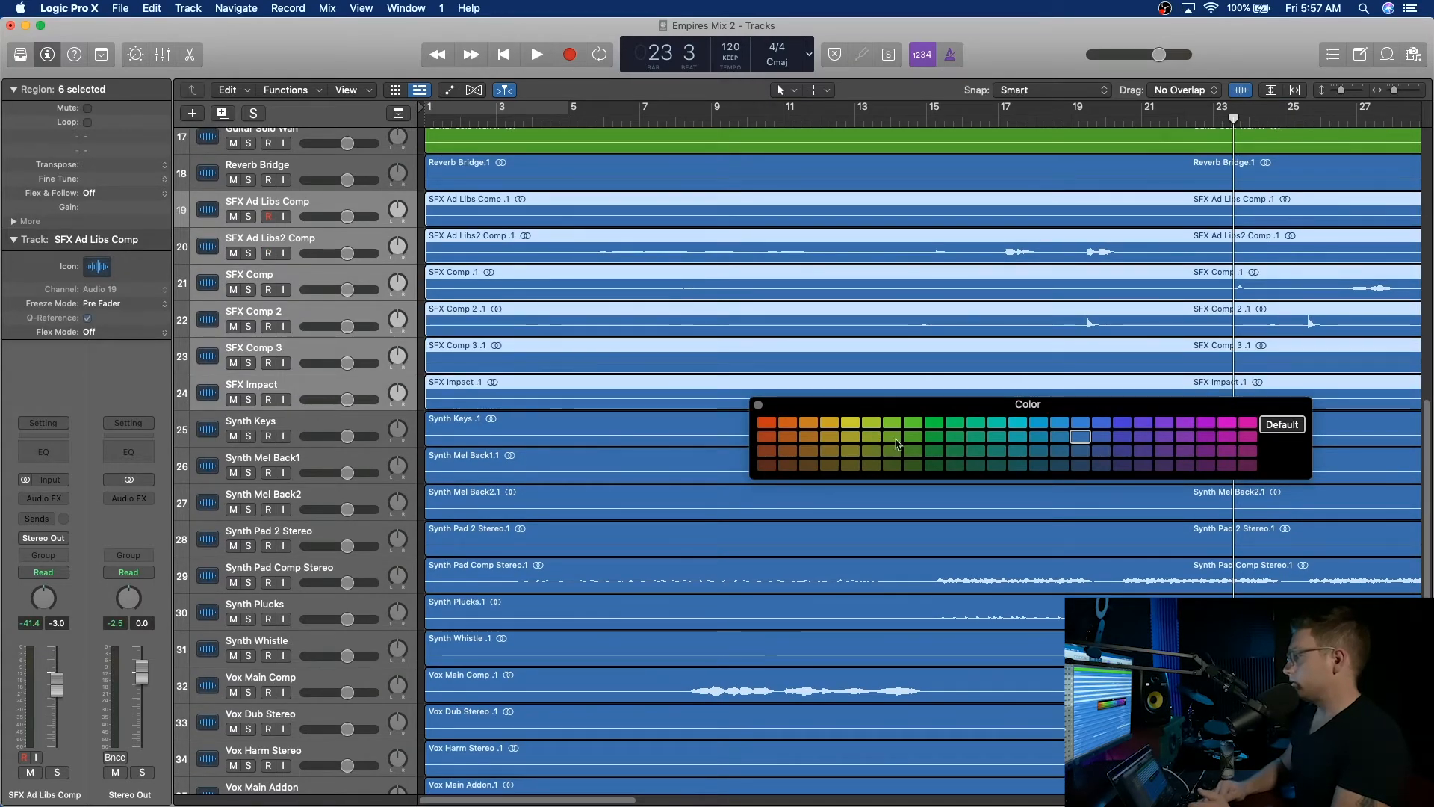
left_click(1039, 466)
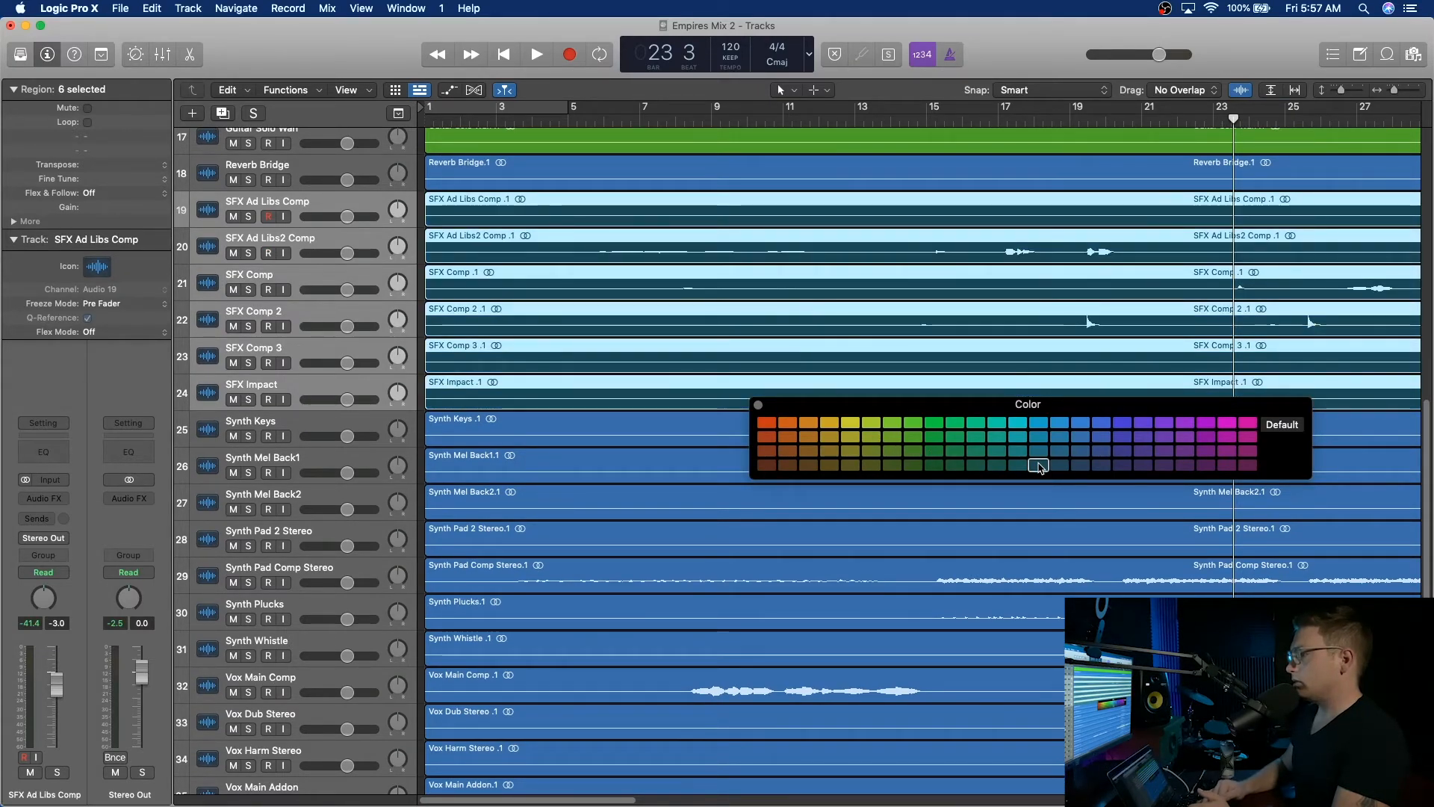
Color the regions of the synth tracks from Synth Keys to Synth Whistle bright blue.
left_click(296, 428)
scroll(327, 572, "down", 4)
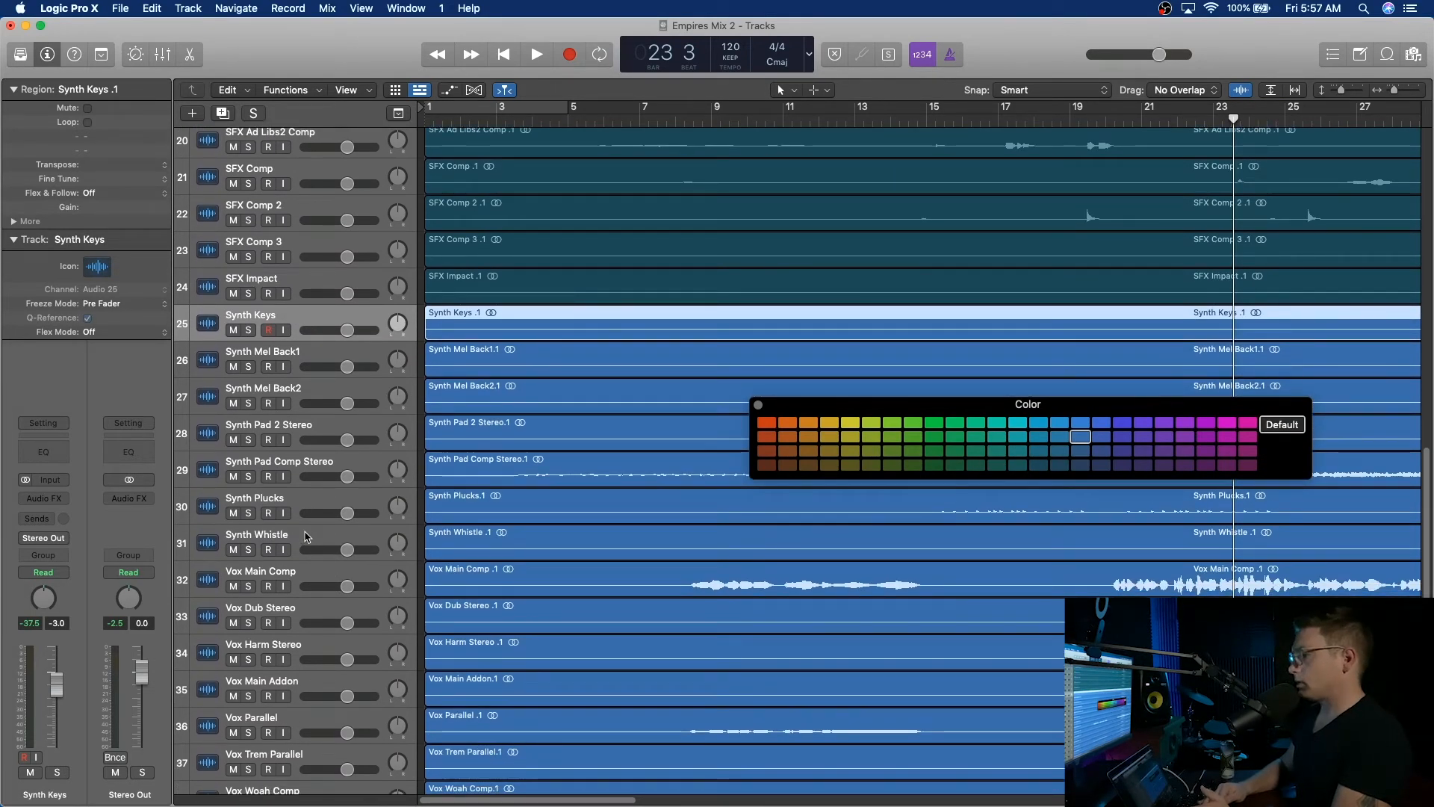
left_click(305, 536, "shift")
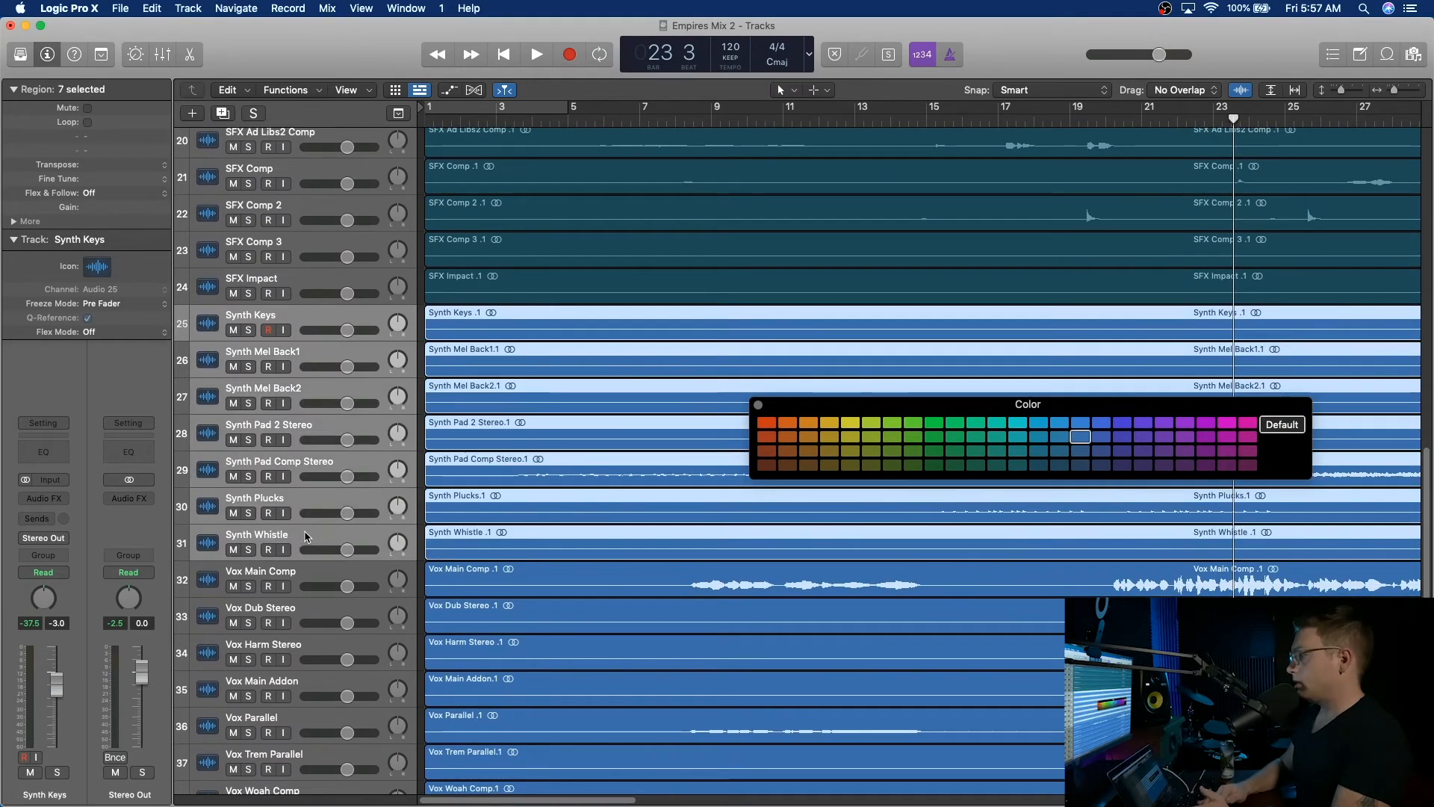
left_click(1081, 423)
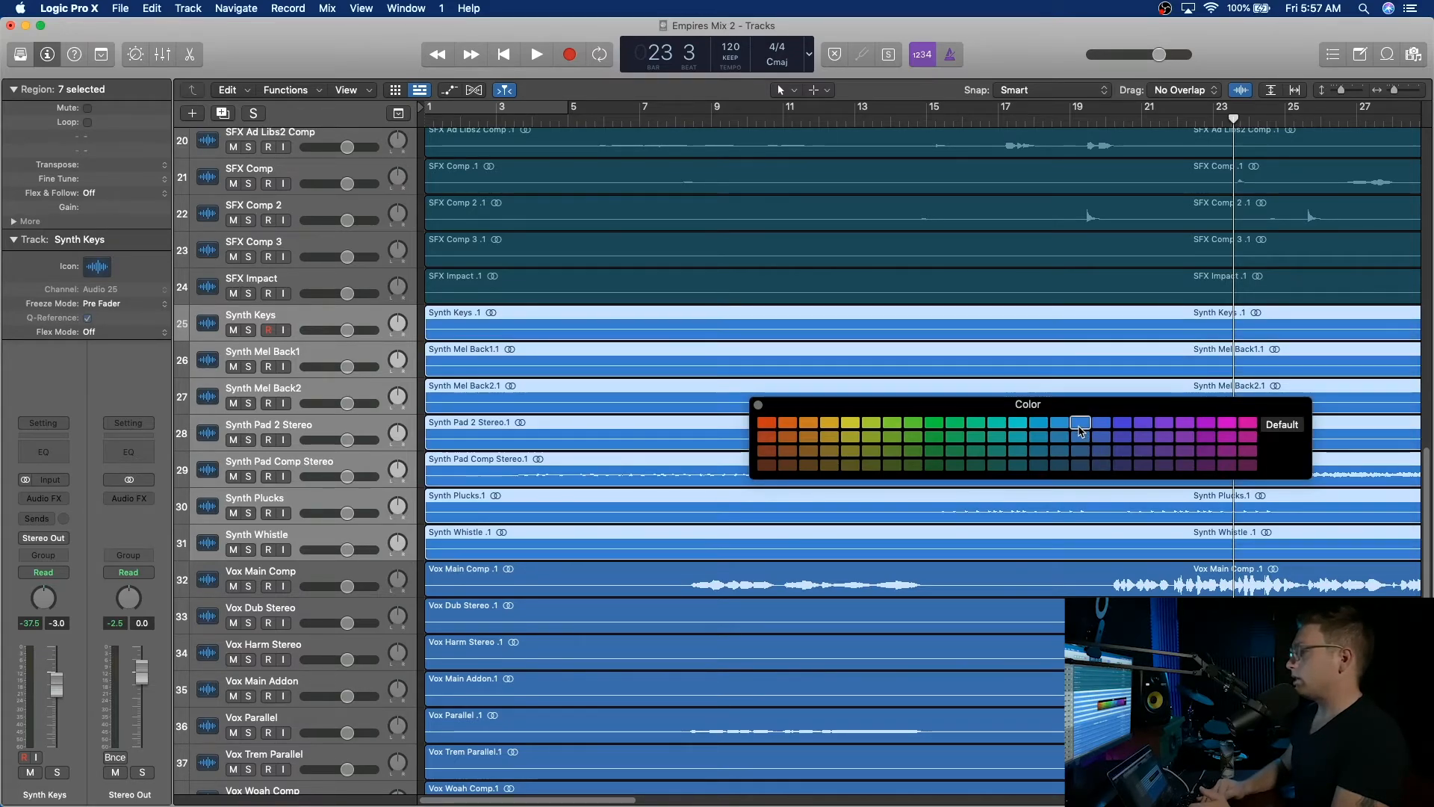
Color the regions of the vocal tracks from Vox Main Comp to Vox Woah Comp magenta and close the color palette.
scroll(448, 523, "down", 3)
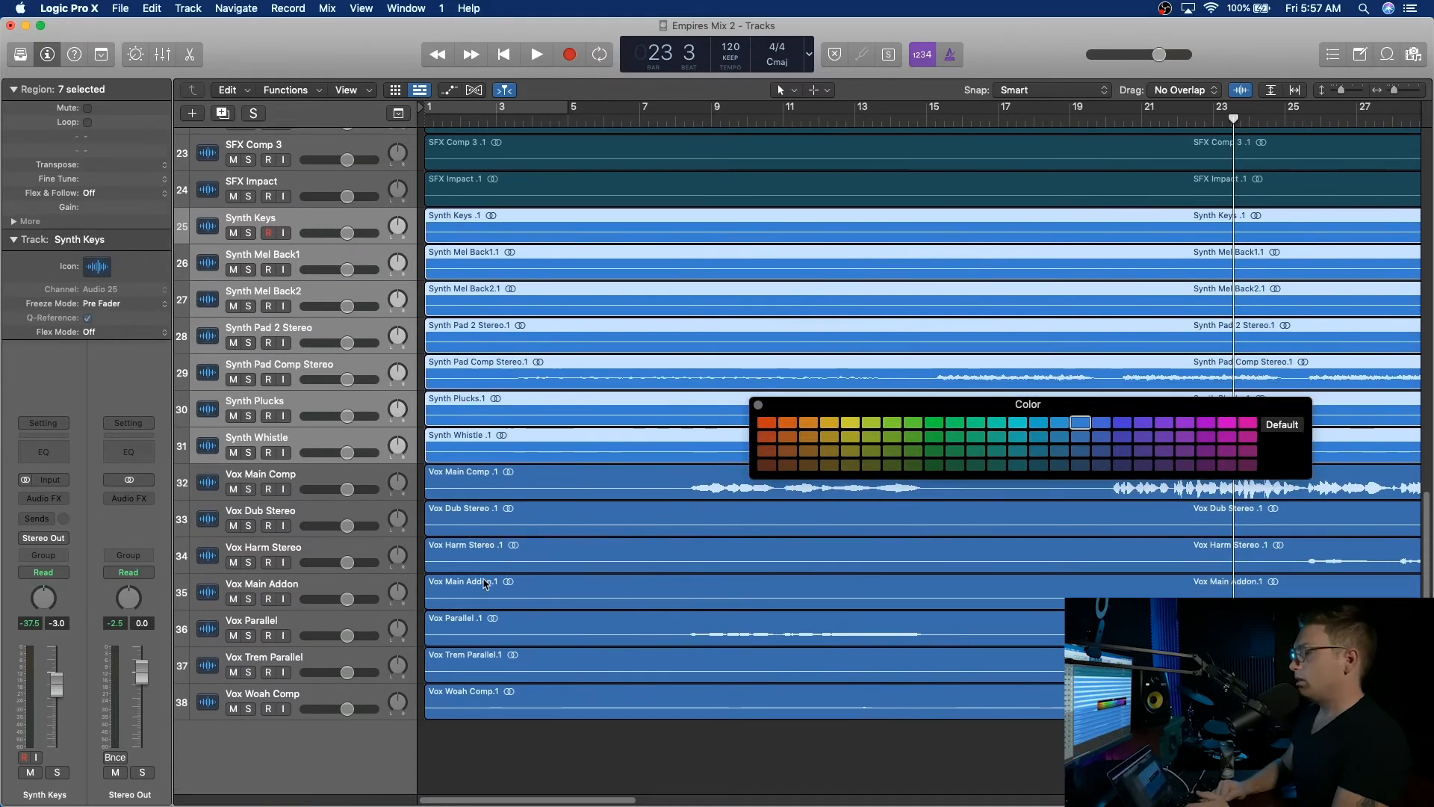
left_click(293, 481)
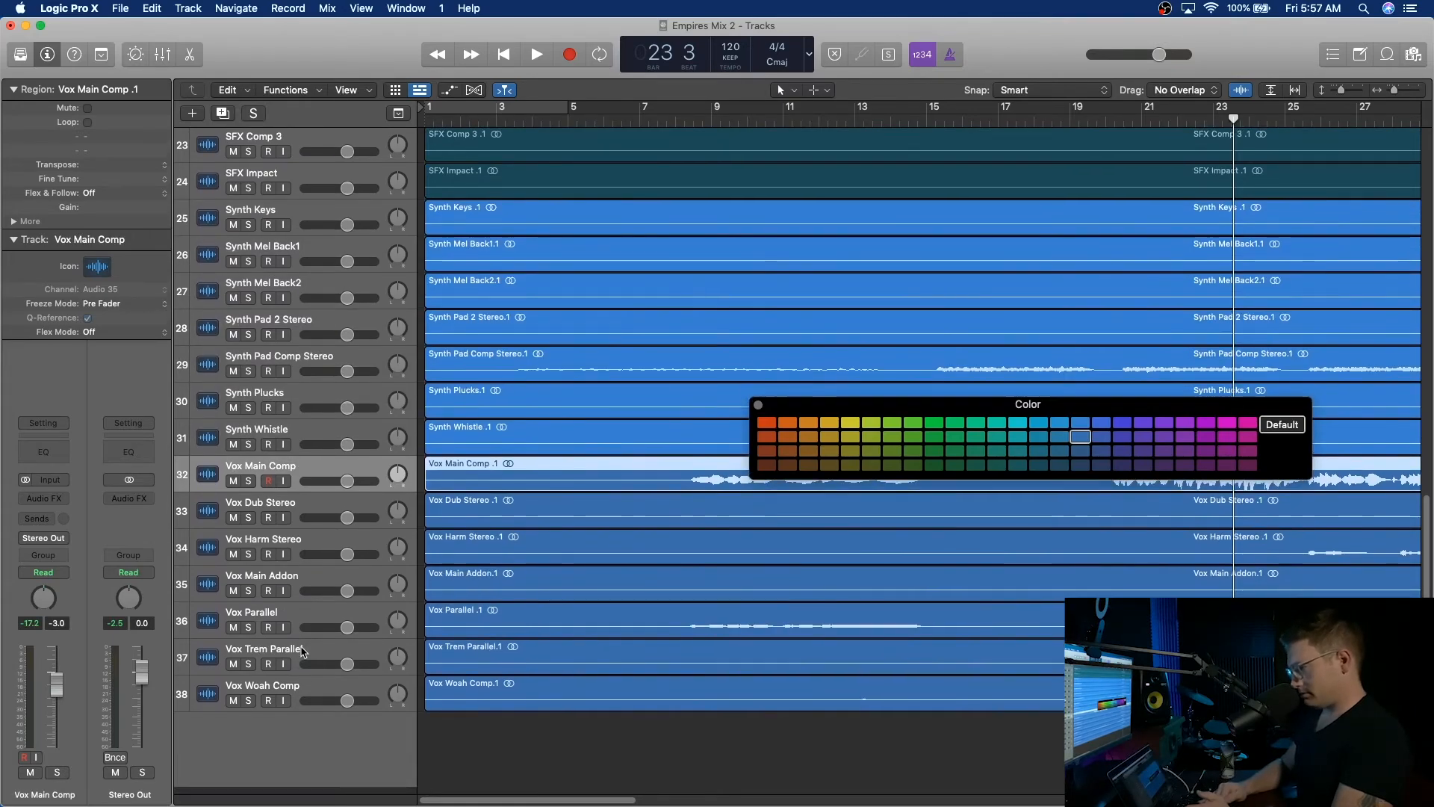
left_click(301, 694, "shift")
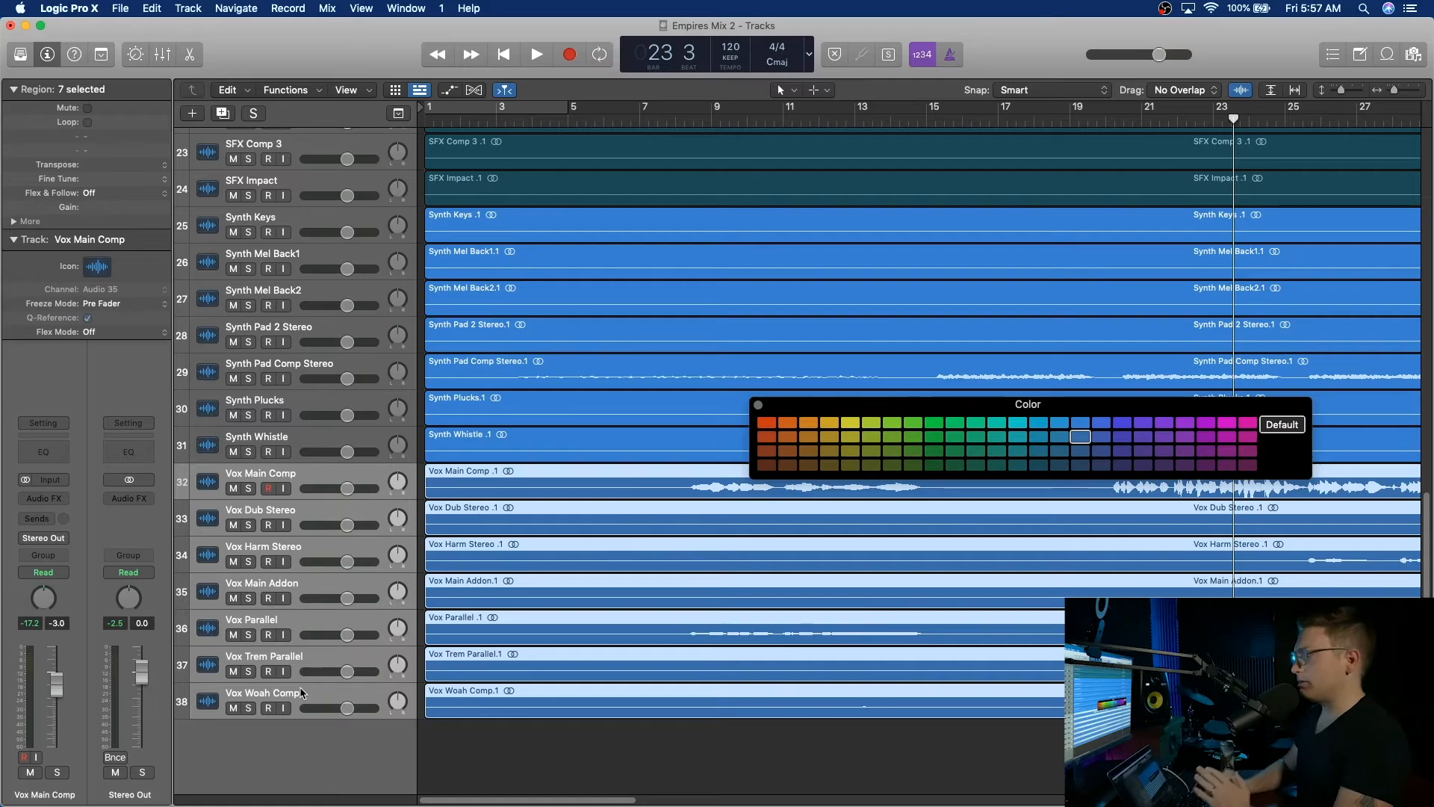
left_click(1229, 423)
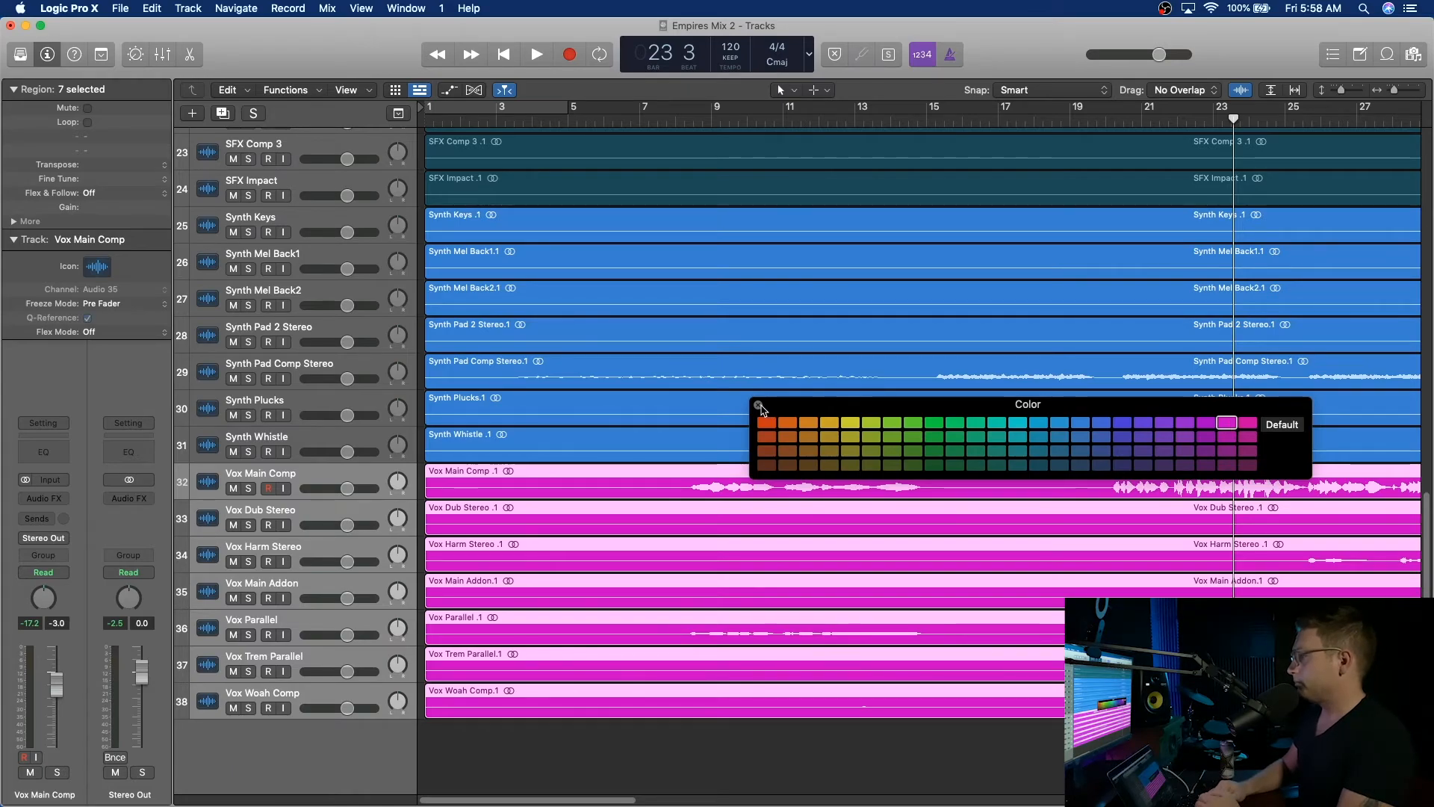
left_click(758, 406)
Solo the Reverb Bridge track and listen to it from bar 16 and from around bar 23.
scroll(734, 348, "up", 10)
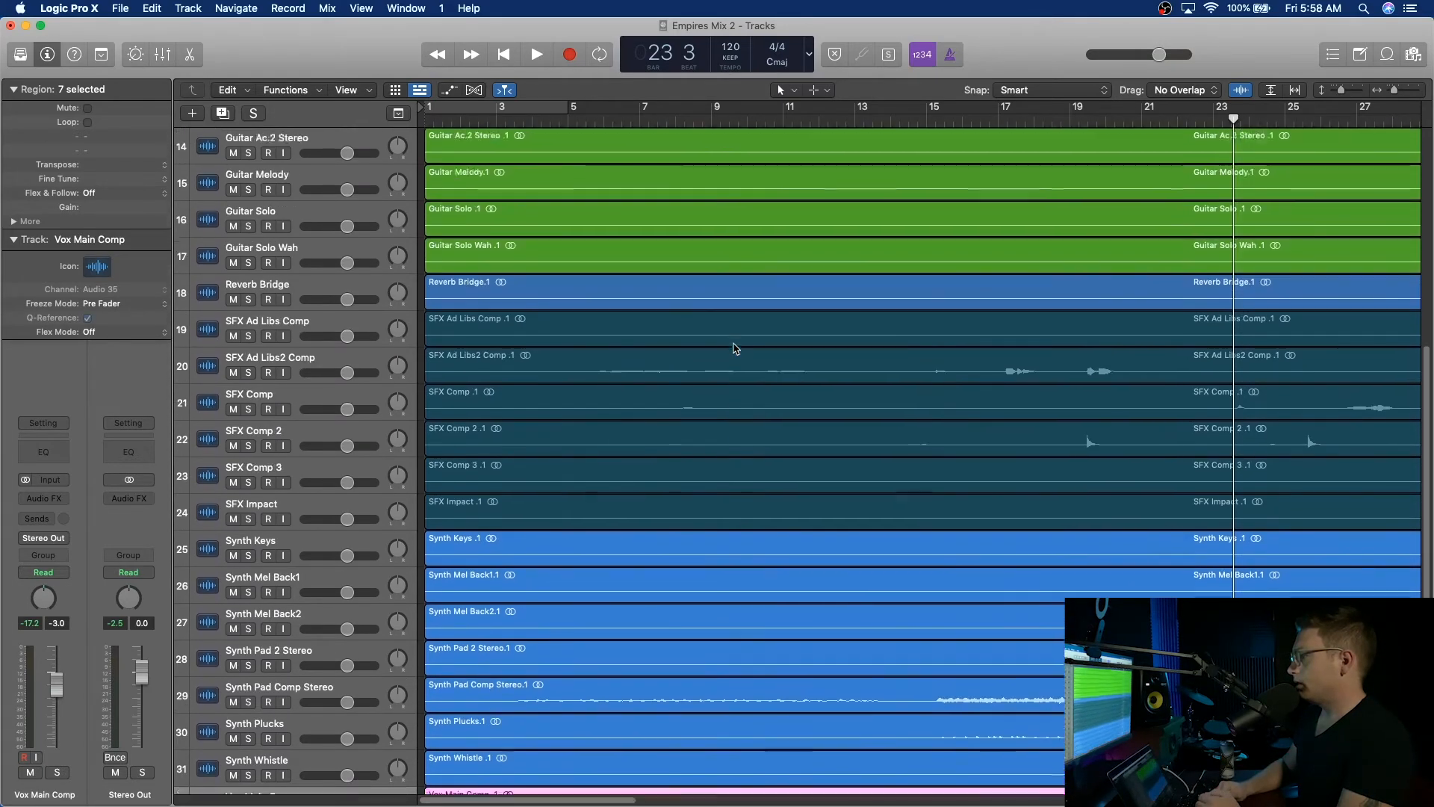
scroll(735, 349, "up", 1)
scroll(734, 349, "down", 2)
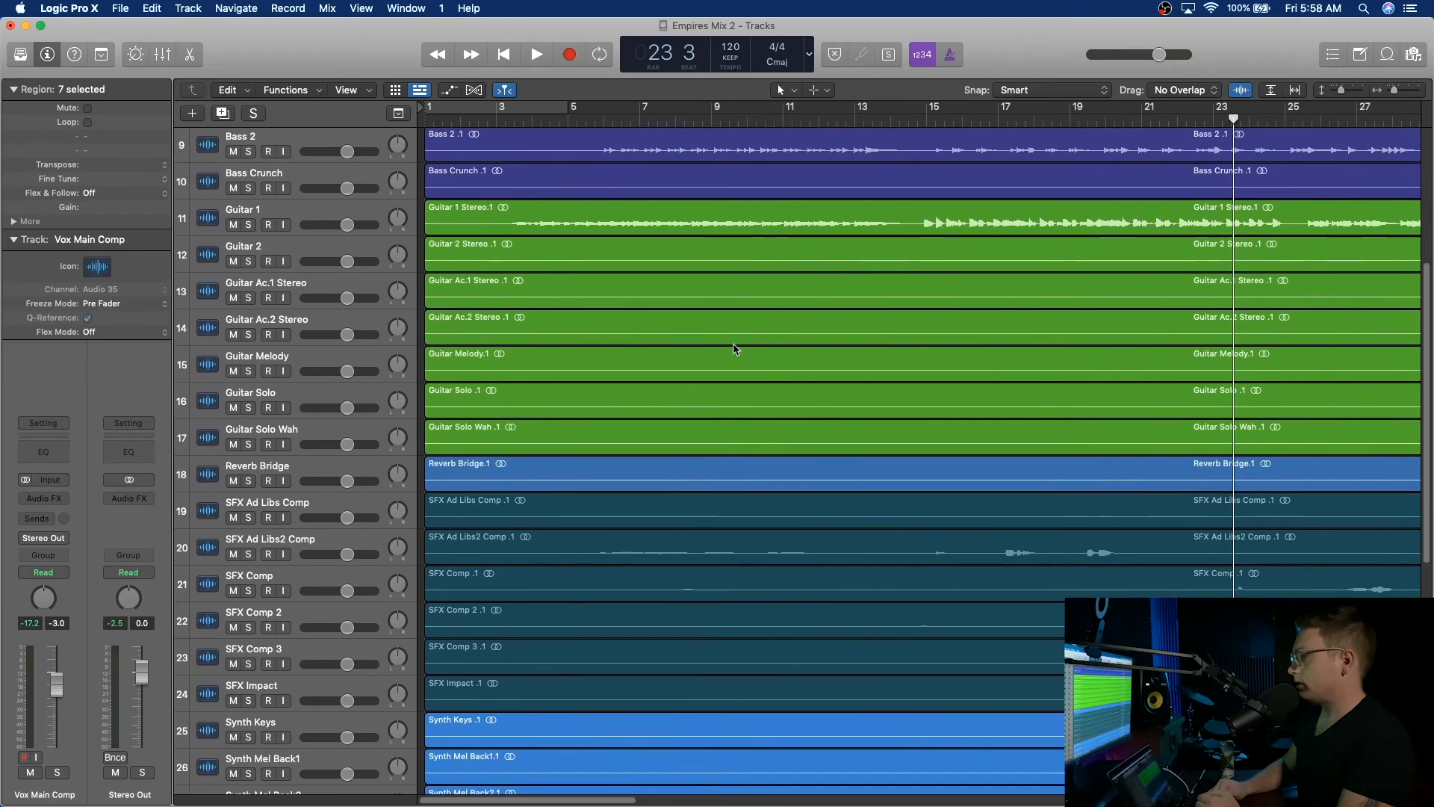
left_click(297, 449)
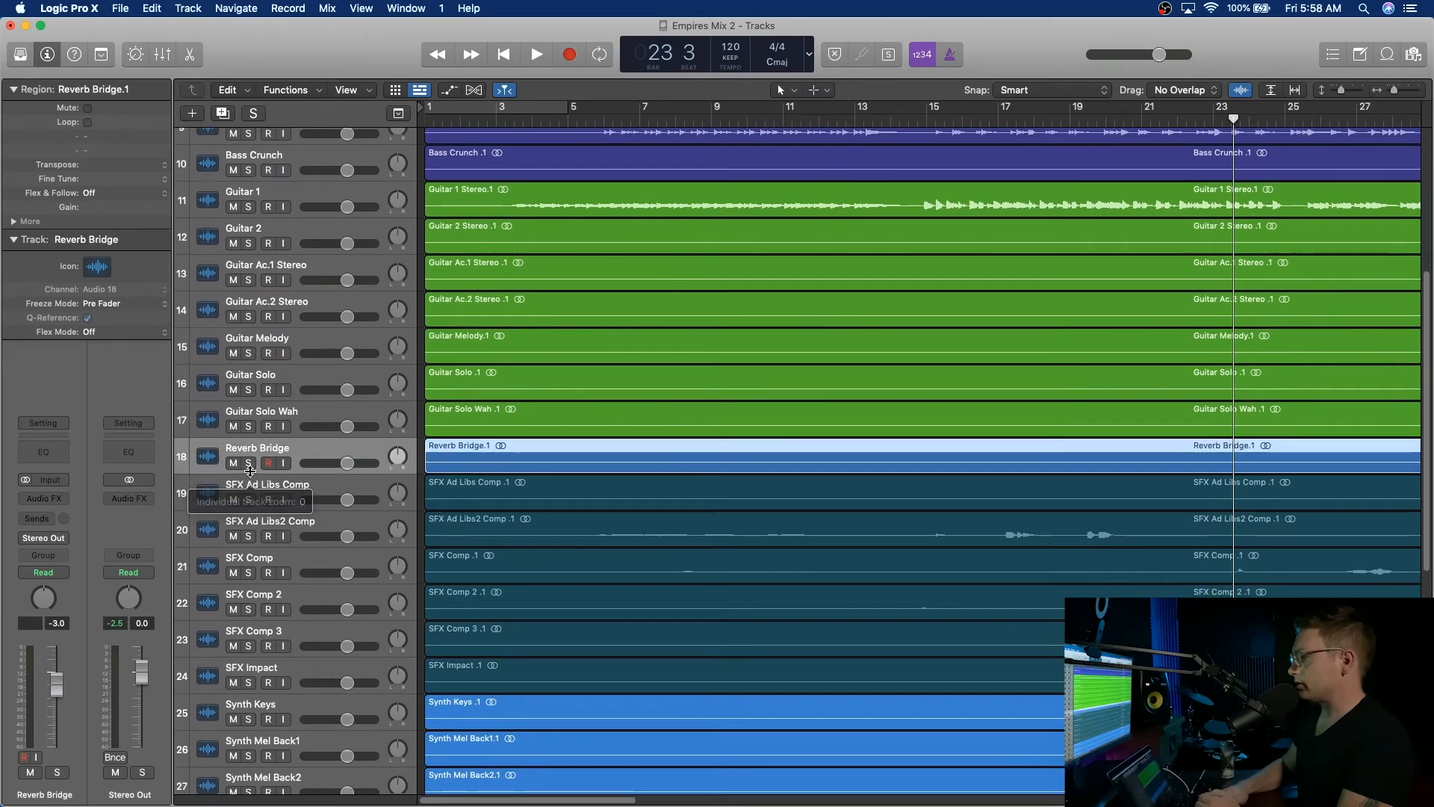
left_click(250, 463)
double_click(964, 122)
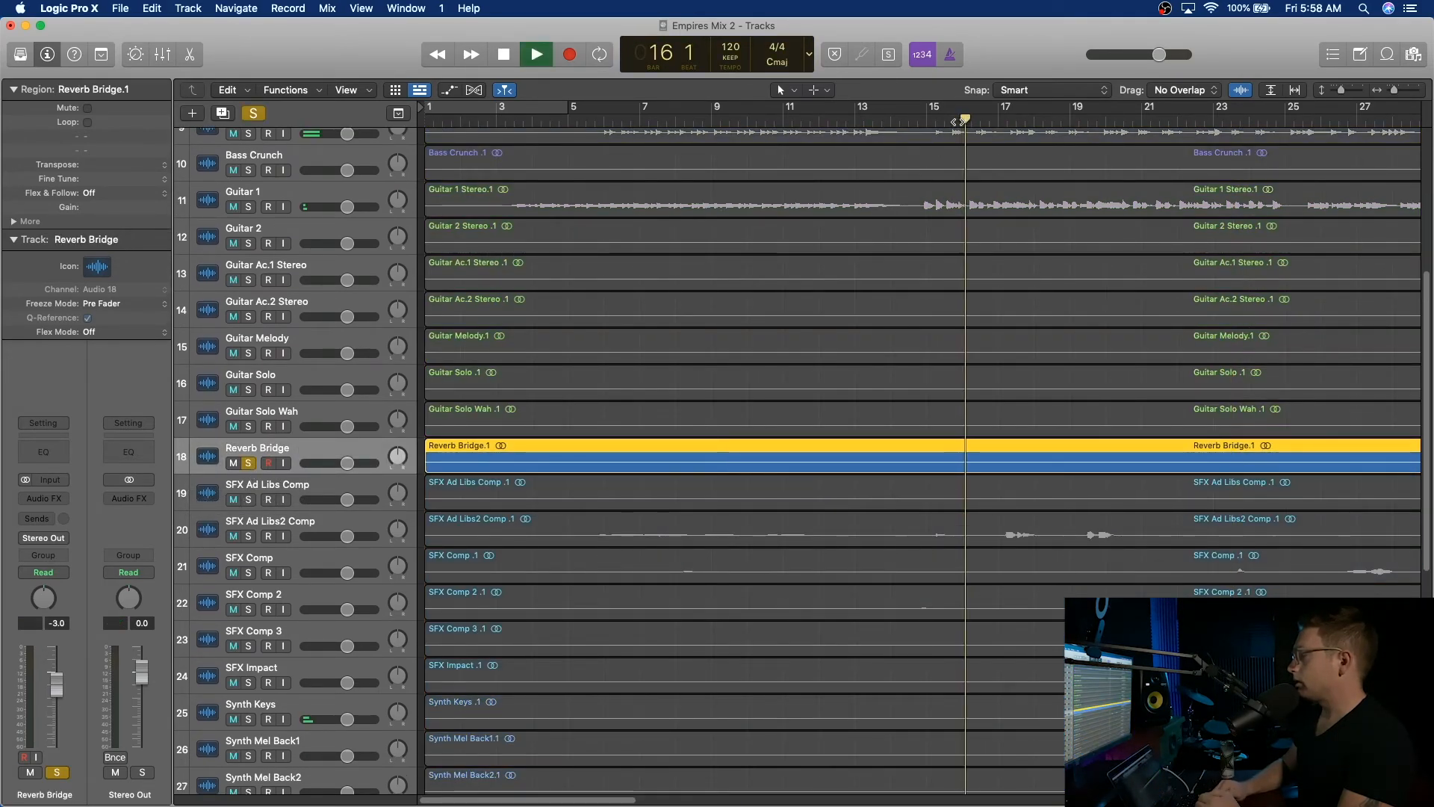
left_click(1217, 120)
scroll(1213, 119, "right", 20)
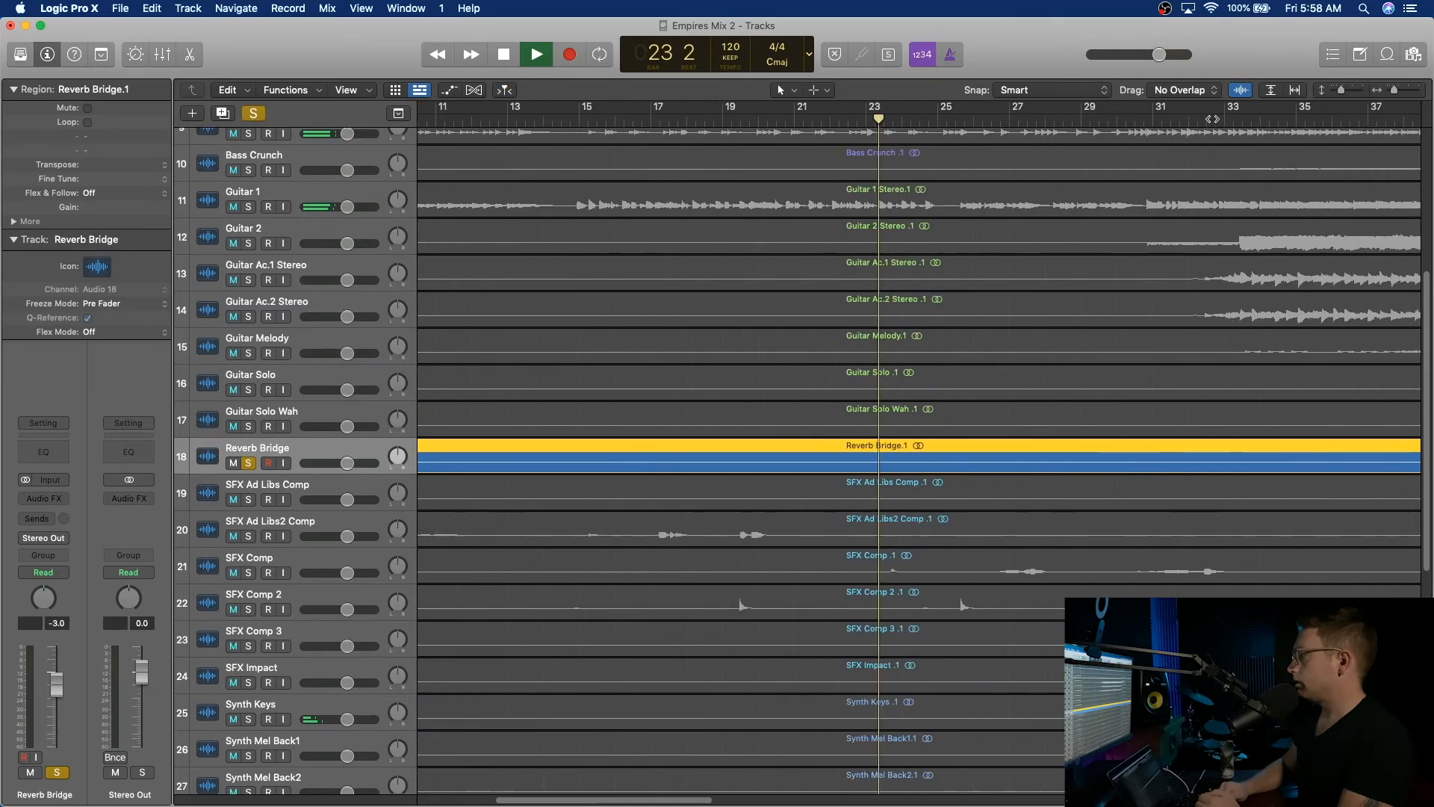
scroll(1212, 120, "left", 15)
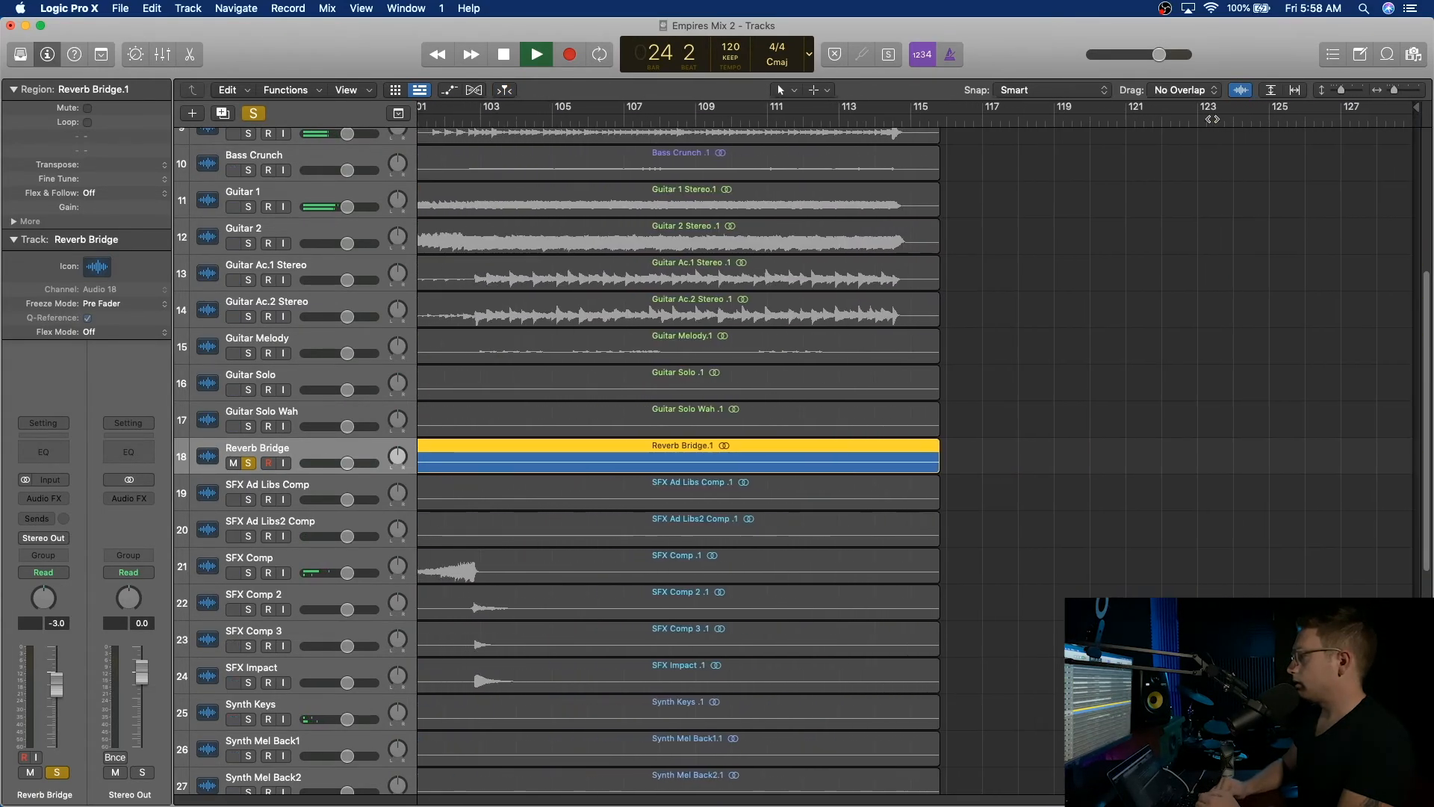
Listen to the soloed Reverb Bridge track from bar 61 and from several earlier points back to around bar 20.
left_click(1109, 122)
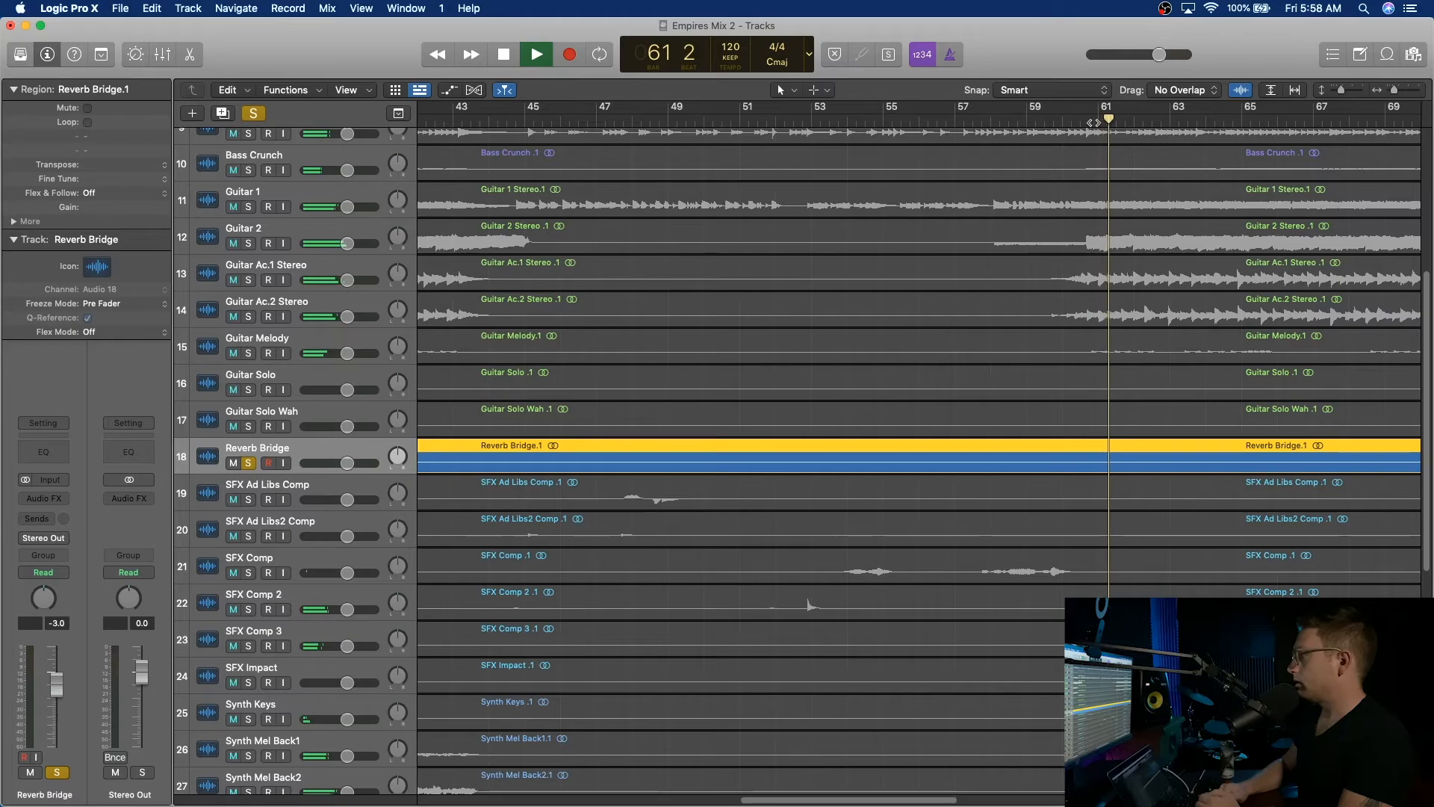
scroll(1106, 121, "left", 4)
left_click(795, 120)
left_click(698, 119)
scroll(699, 120, "left", 5)
left_click(700, 120)
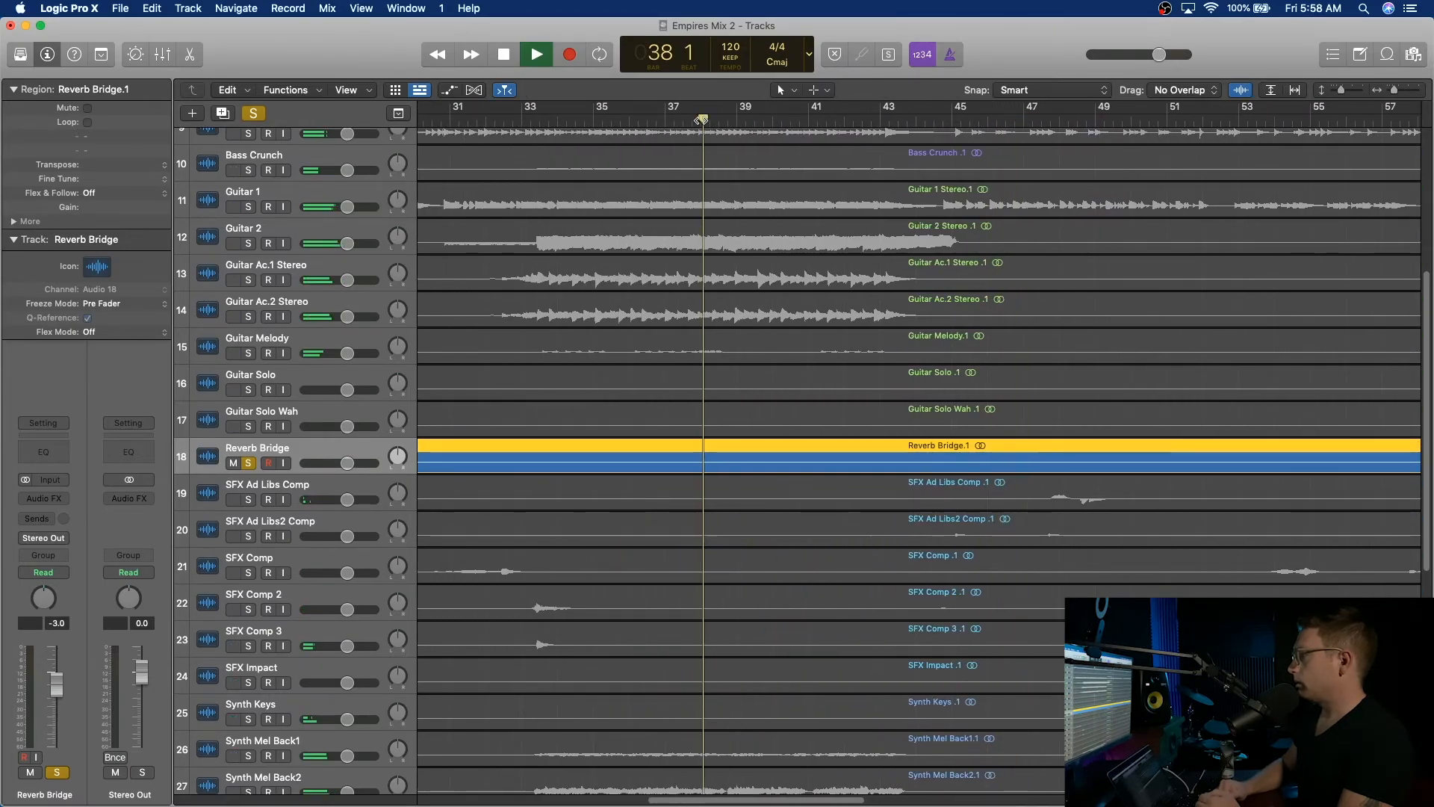
scroll(700, 120, "left", 3)
left_click(702, 120)
scroll(701, 119, "left", 3)
left_click(700, 119)
scroll(700, 120, "left", 3)
left_click(700, 119)
scroll(700, 119, "left", 4)
Audition the soloed Reverb Bridge track from bar 45 and from its waveform around bar 95, and stop playback.
scroll(701, 119, "right", 12)
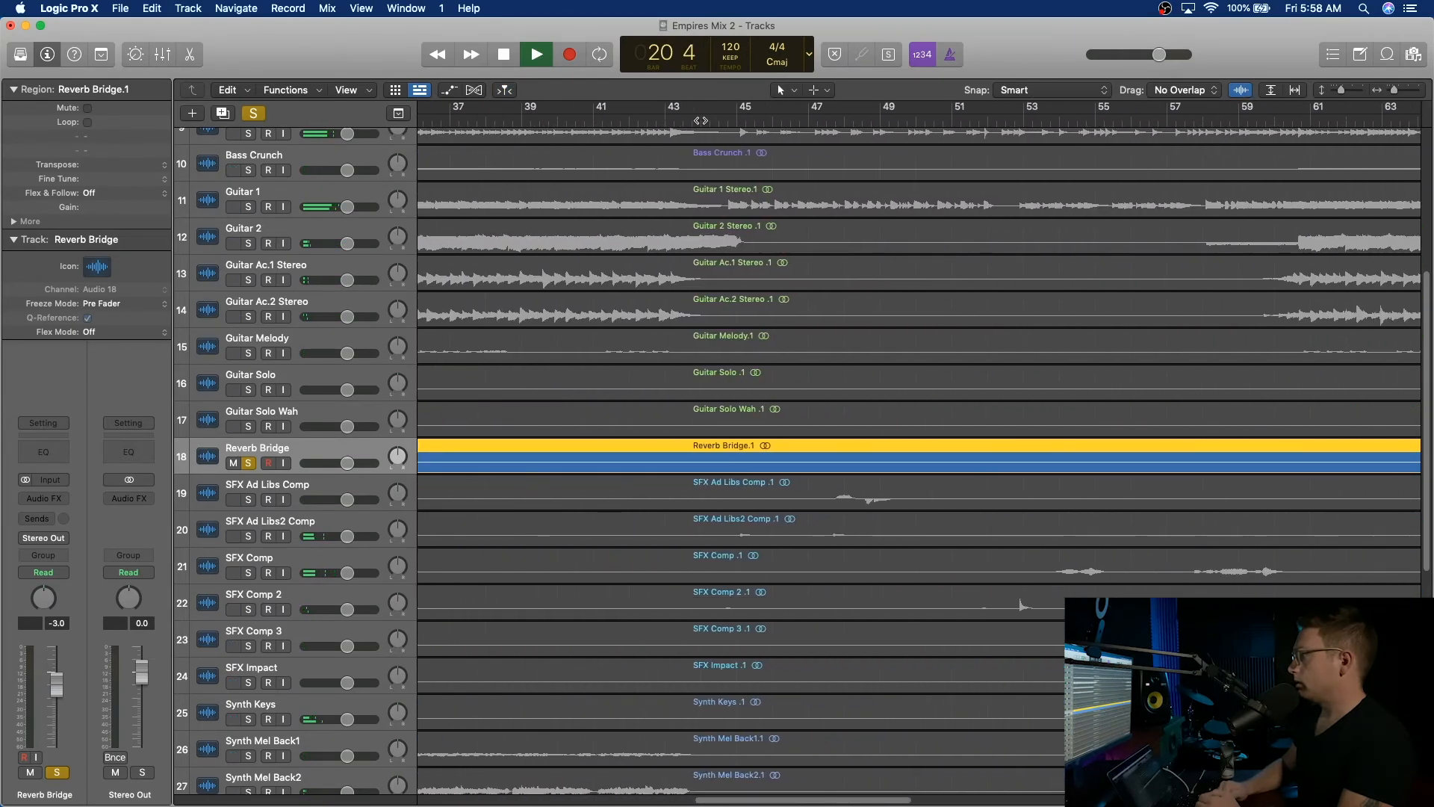
left_click(714, 119)
scroll(714, 120, "right", 8)
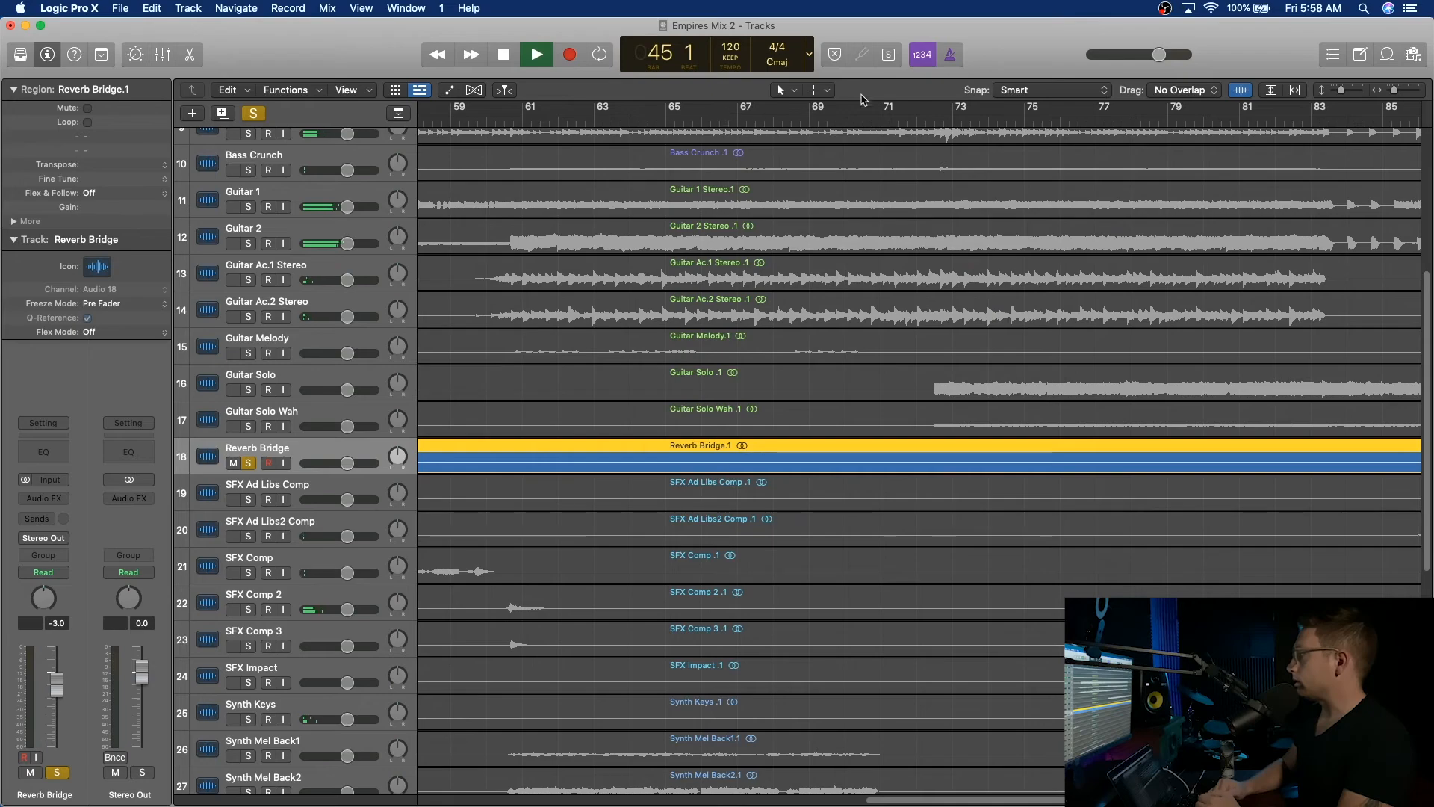
scroll(910, 169, "right", 10)
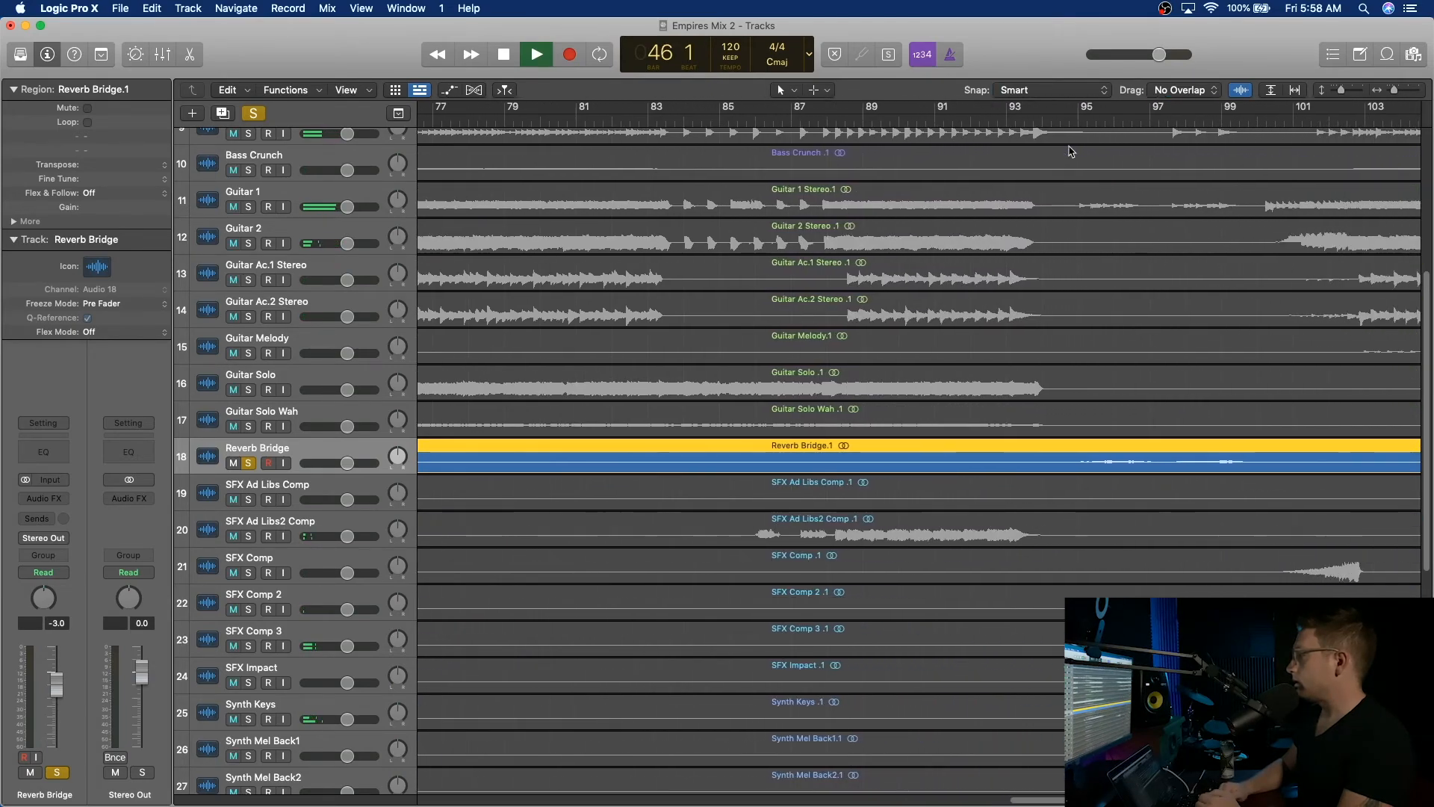
left_click(842, 121)
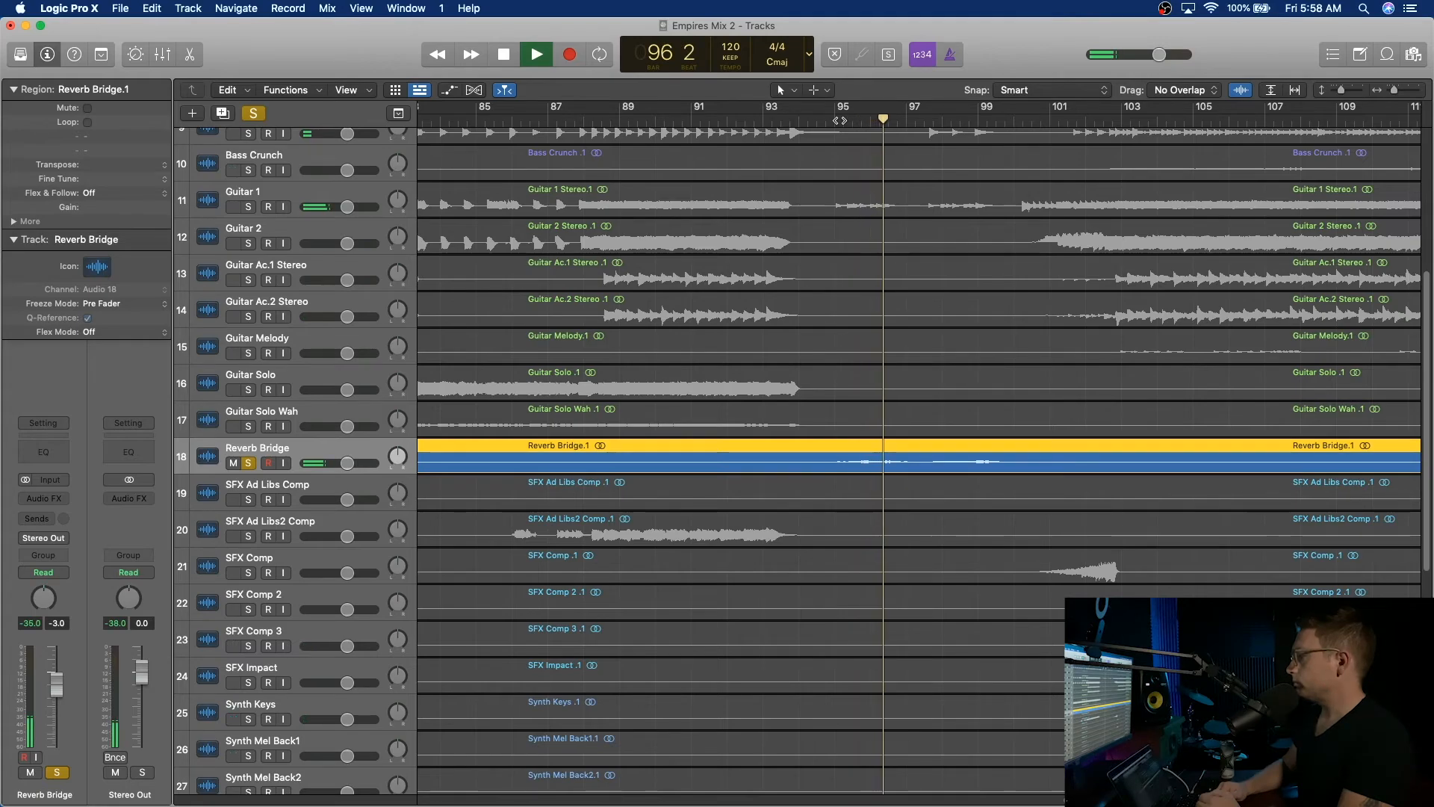
key("space")
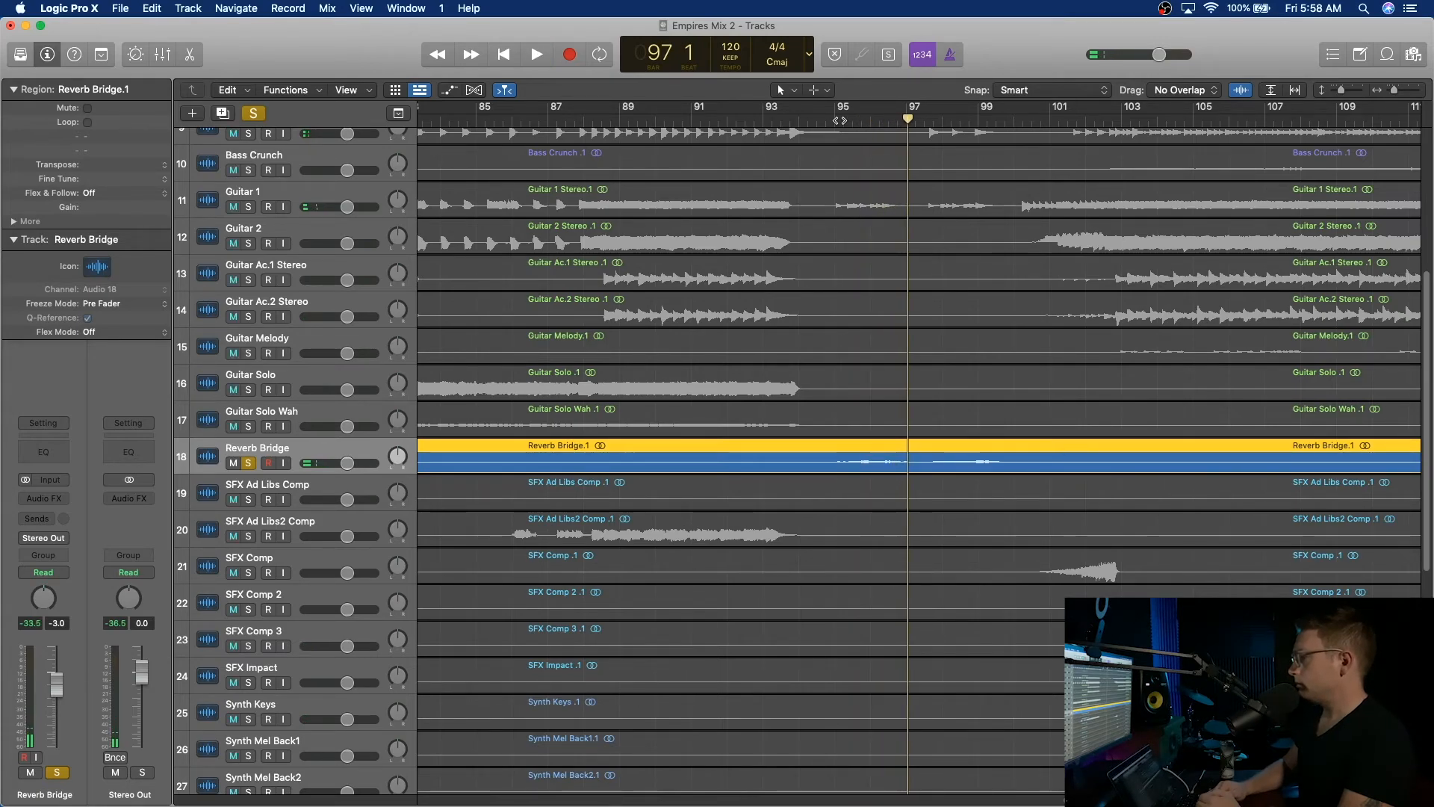
Rename the Reverb Bridge track as "Guiter Reverb Bridge" and take it out of solo.
double_click(242, 451)
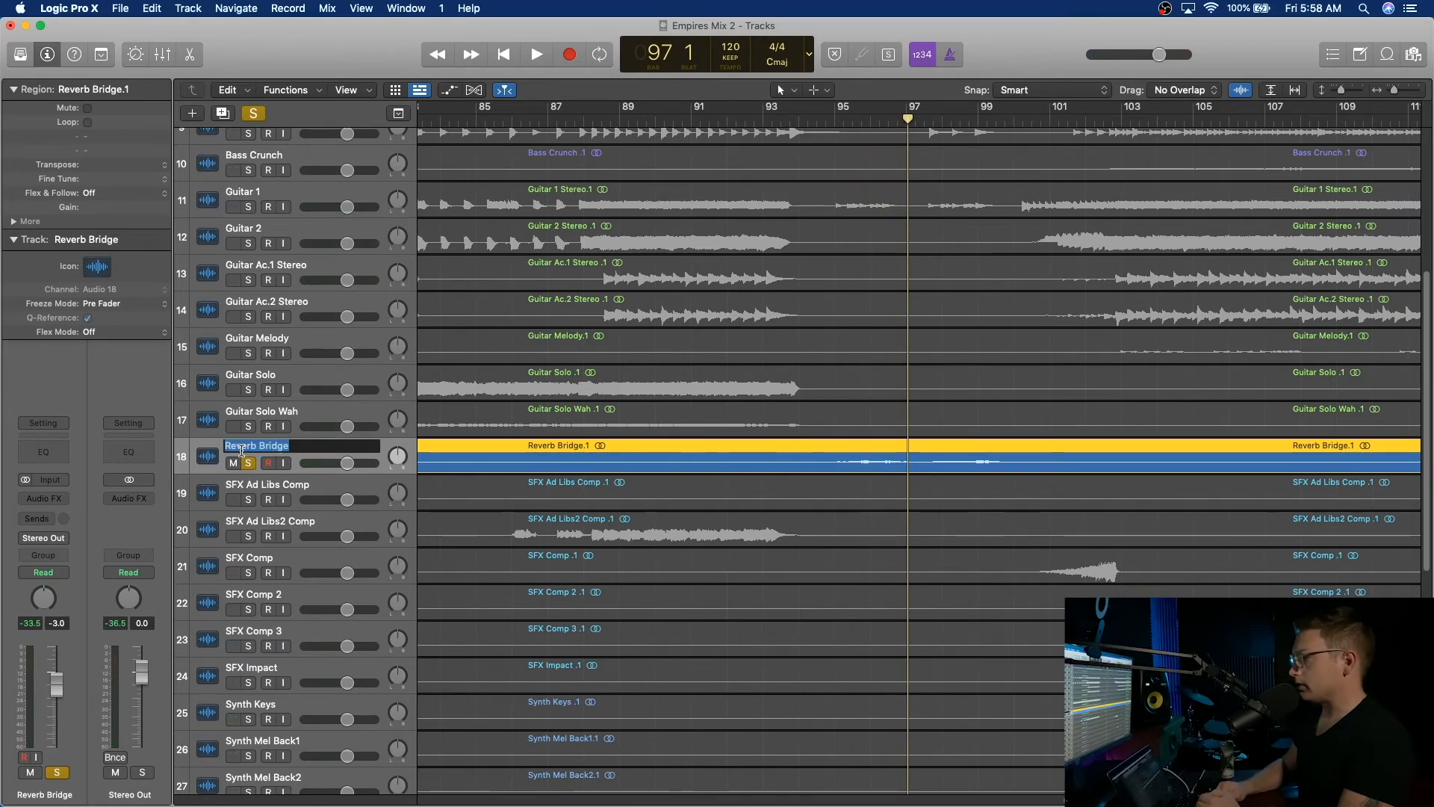
left_click(227, 446)
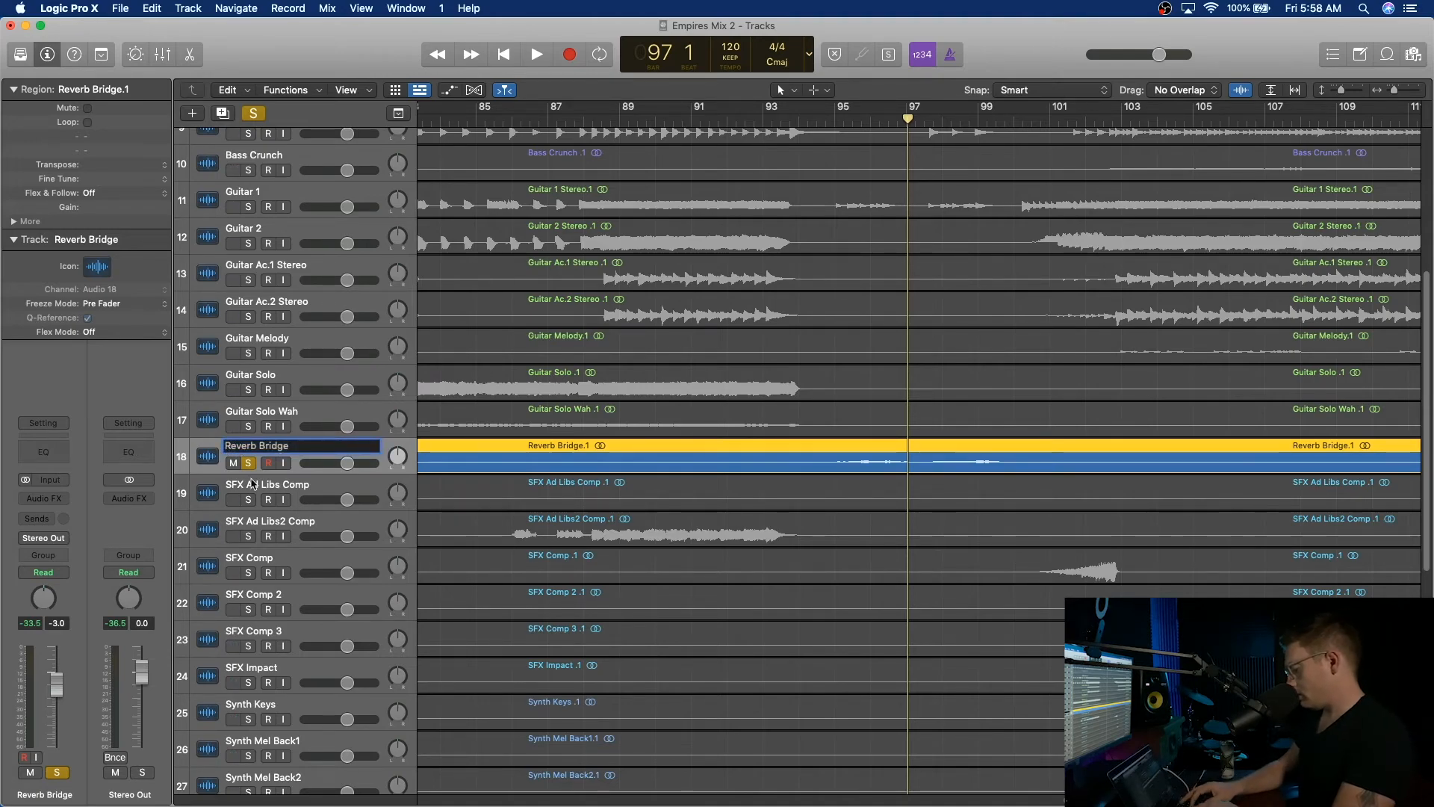
type("Guiter")
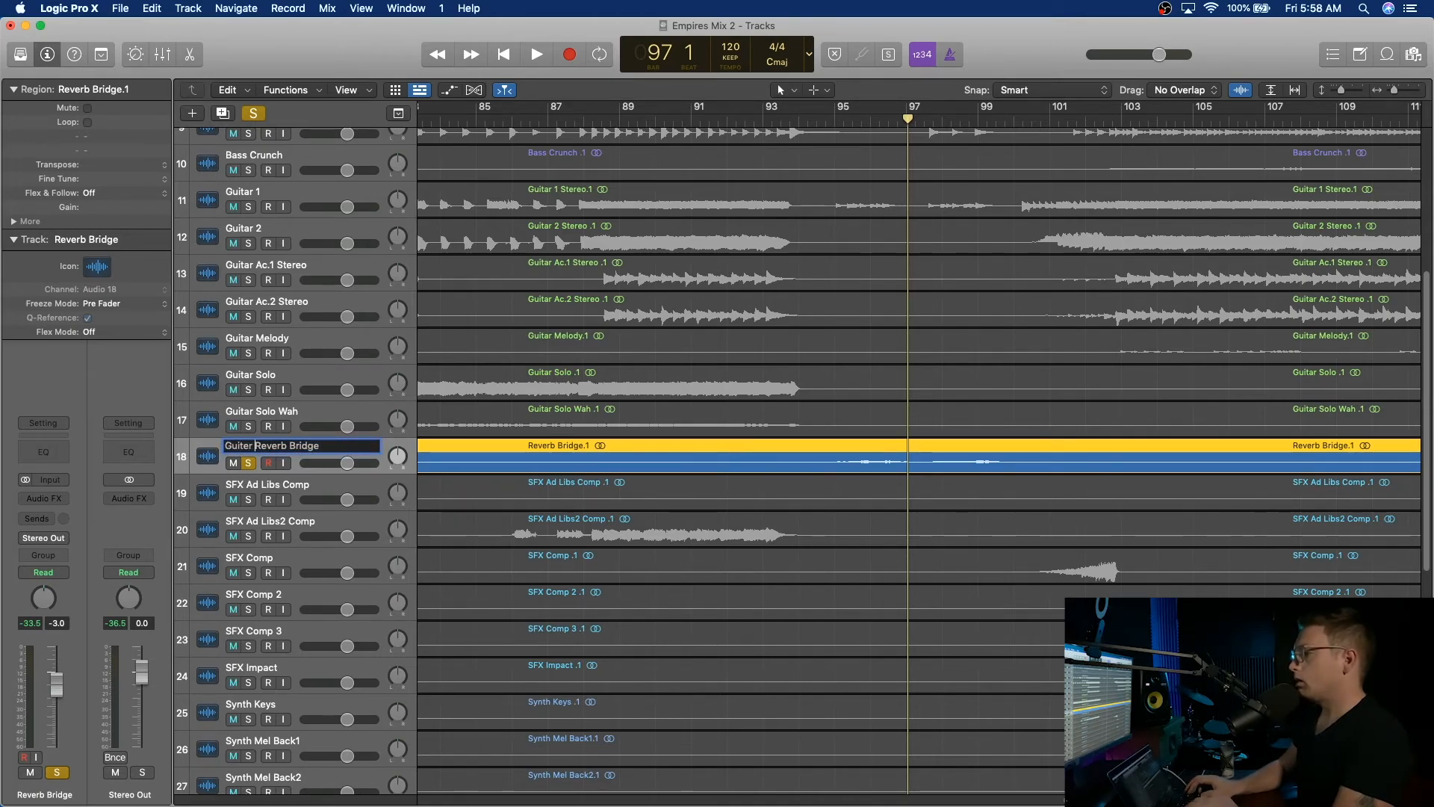
key("Return")
left_click(249, 463)
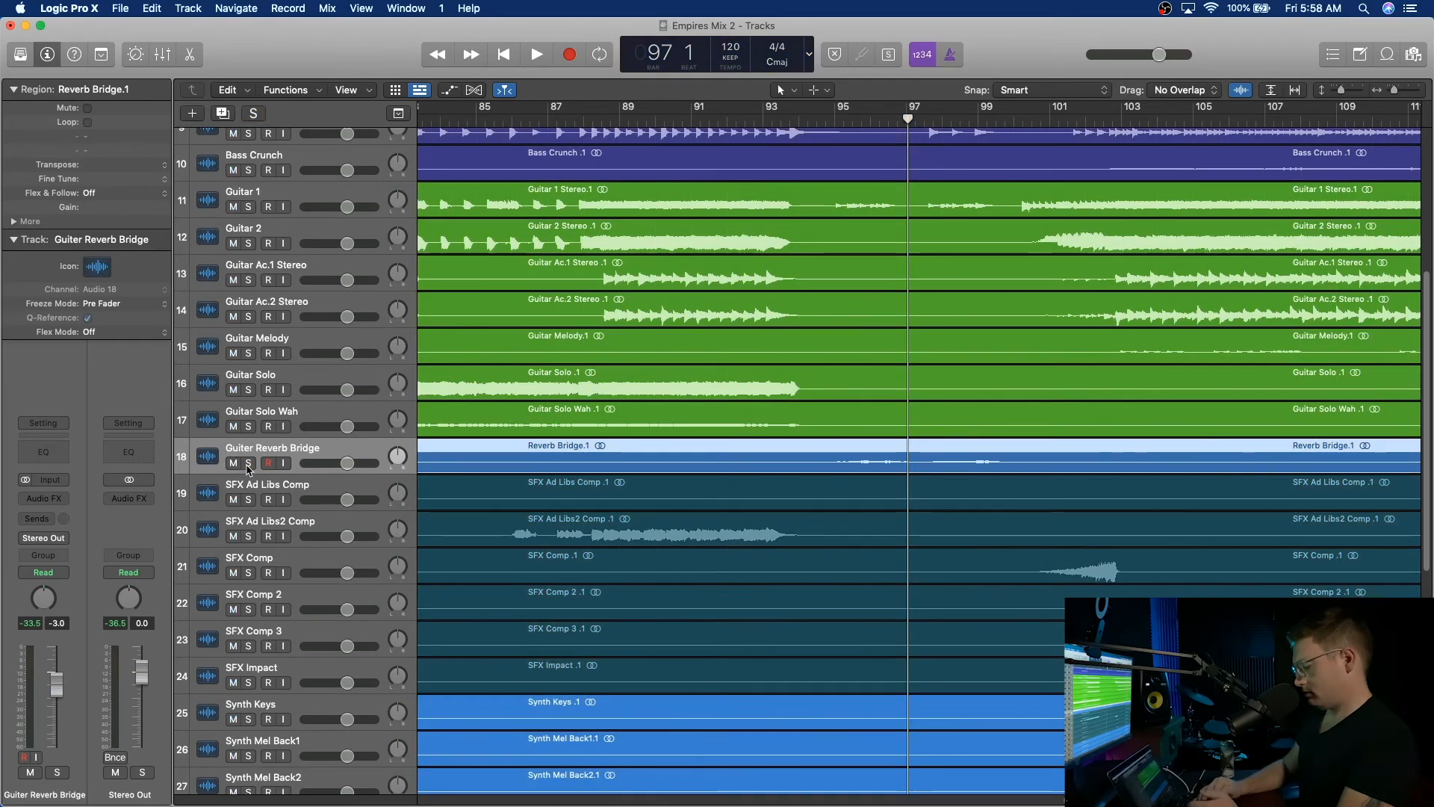
Color the Guiter Reverb Bridge region the same green as the other guitar regions and close the color palette.
left_click(285, 418)
left_click(288, 448)
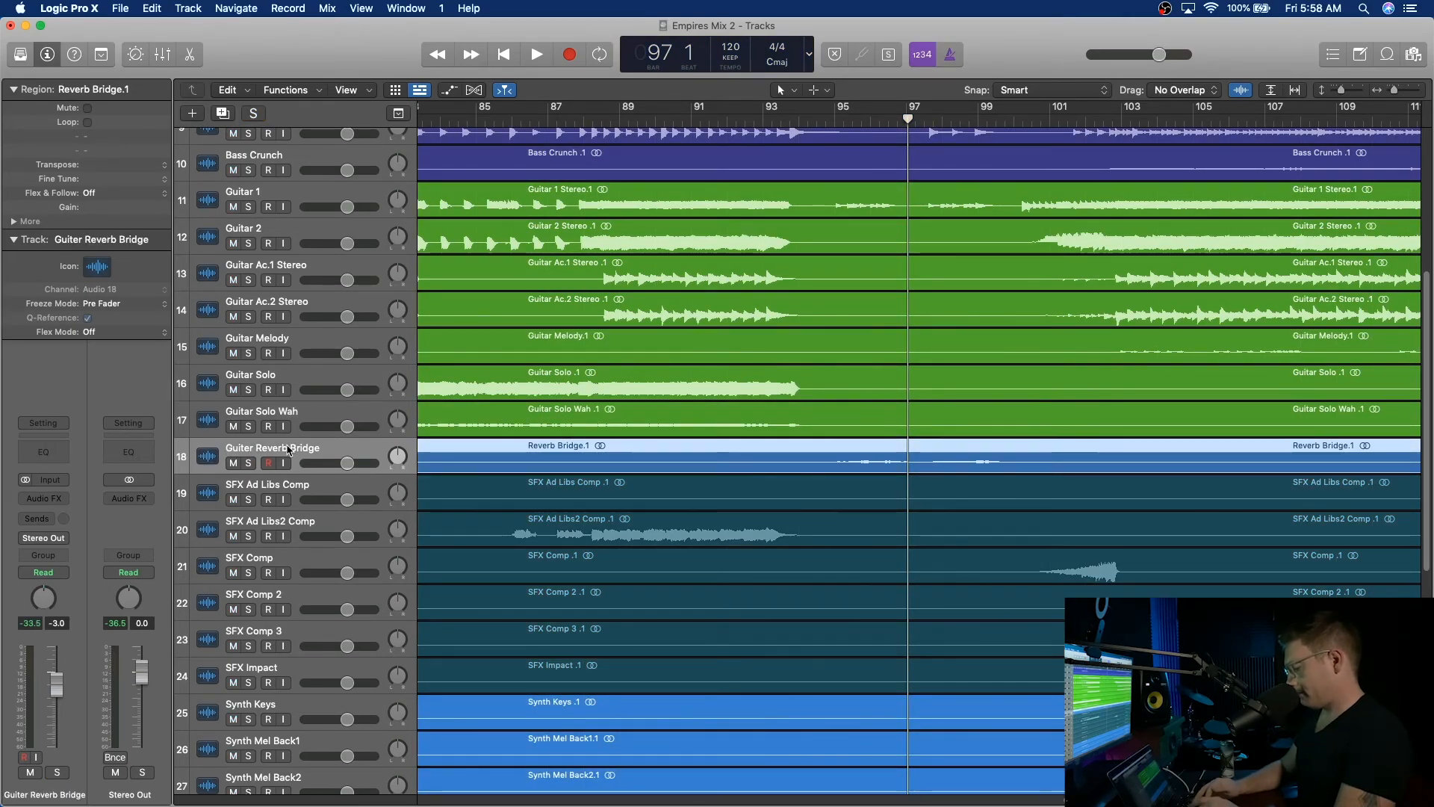
key("alt+c")
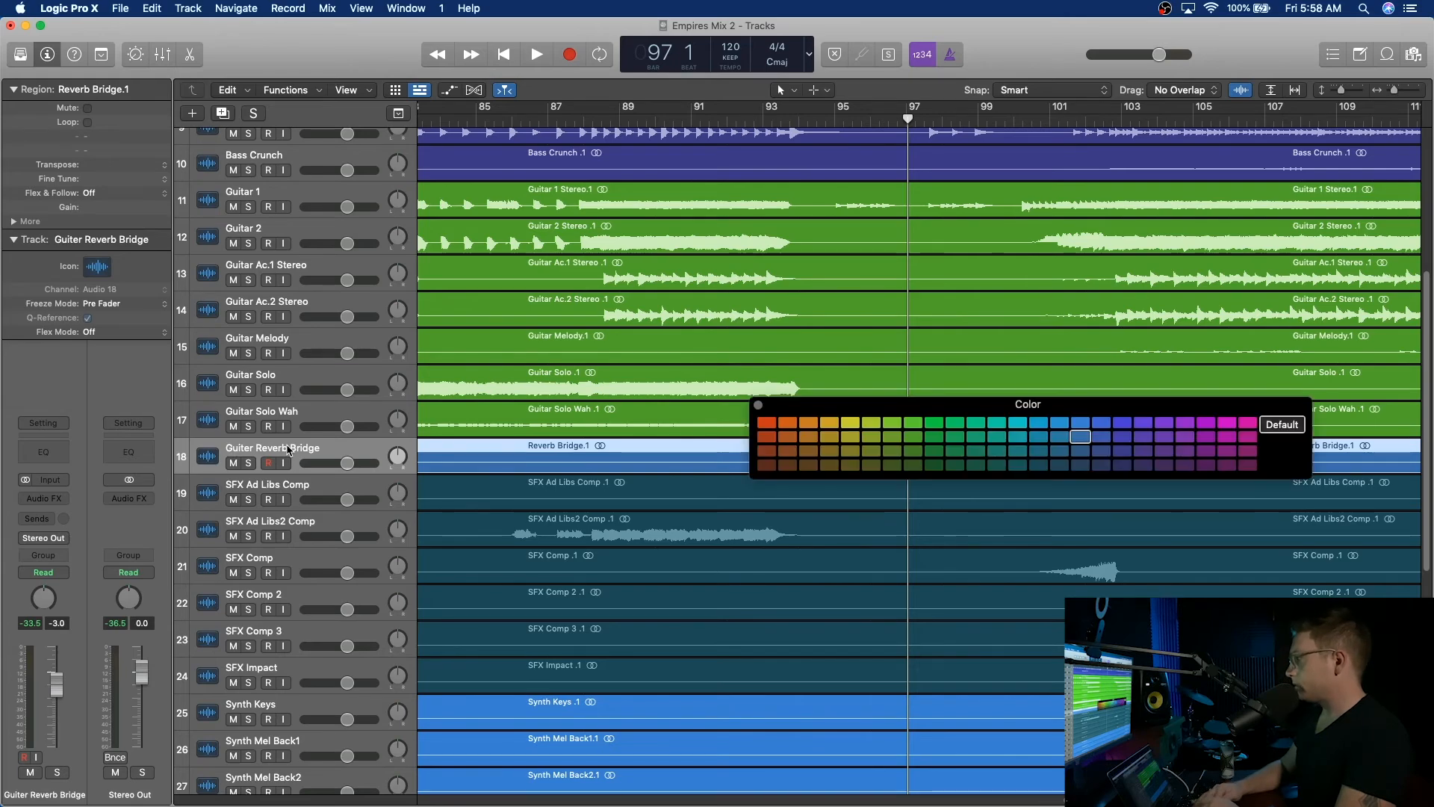
left_click(914, 424)
left_click(917, 440)
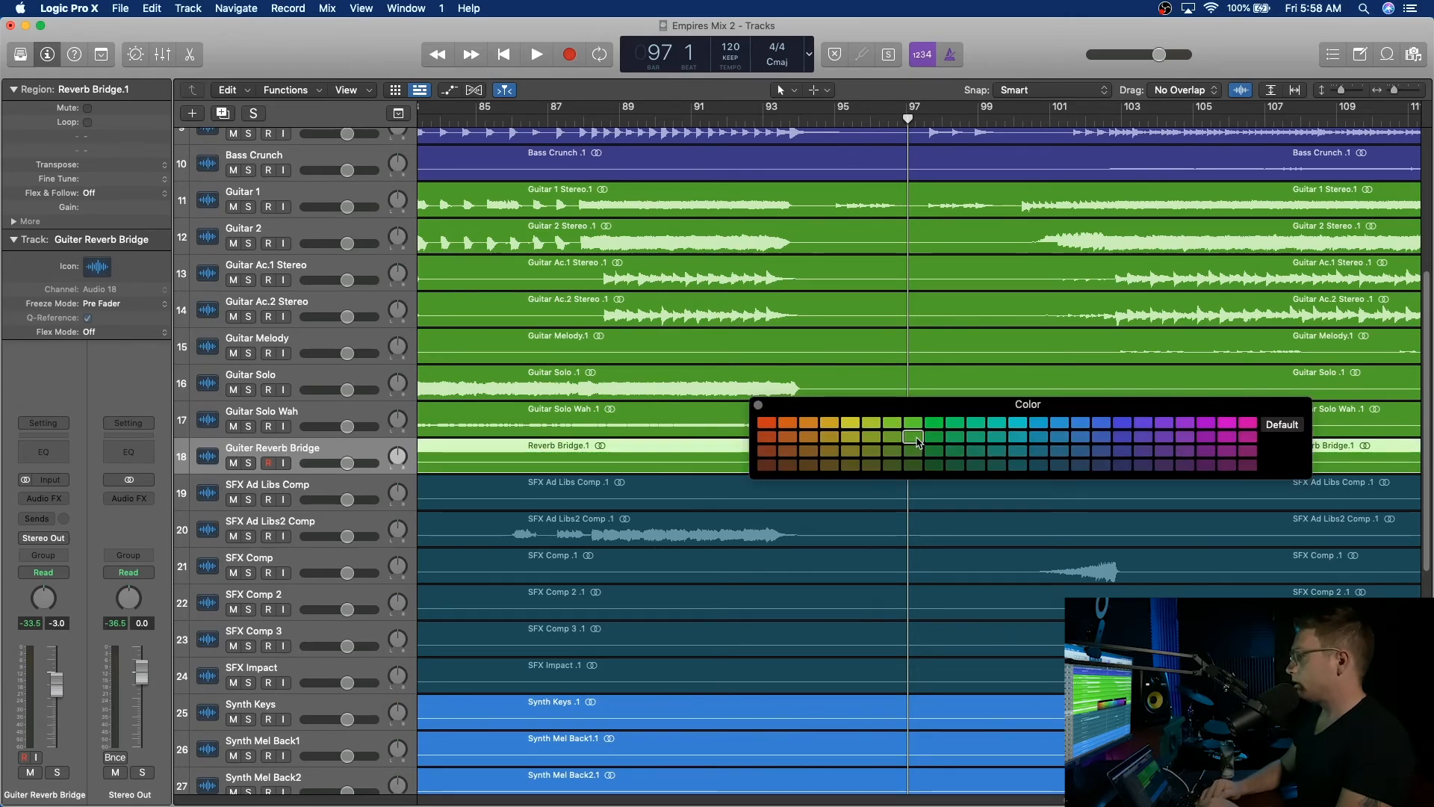
left_click(758, 406)
Select all regions from Kick to Vox Woah Comp and color their tracks by region color.
scroll(568, 346, "left", 20)
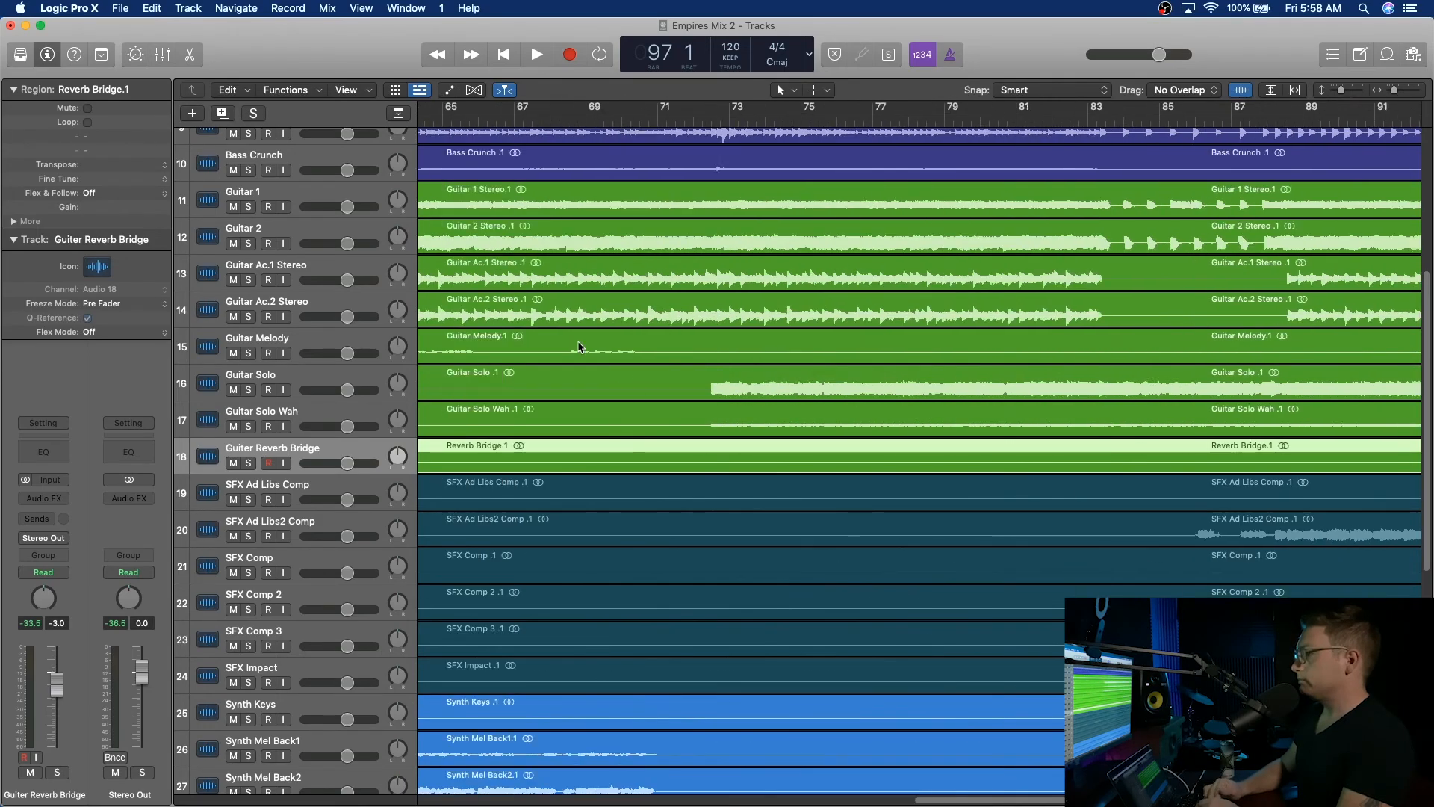
scroll(482, 306, "up", 10)
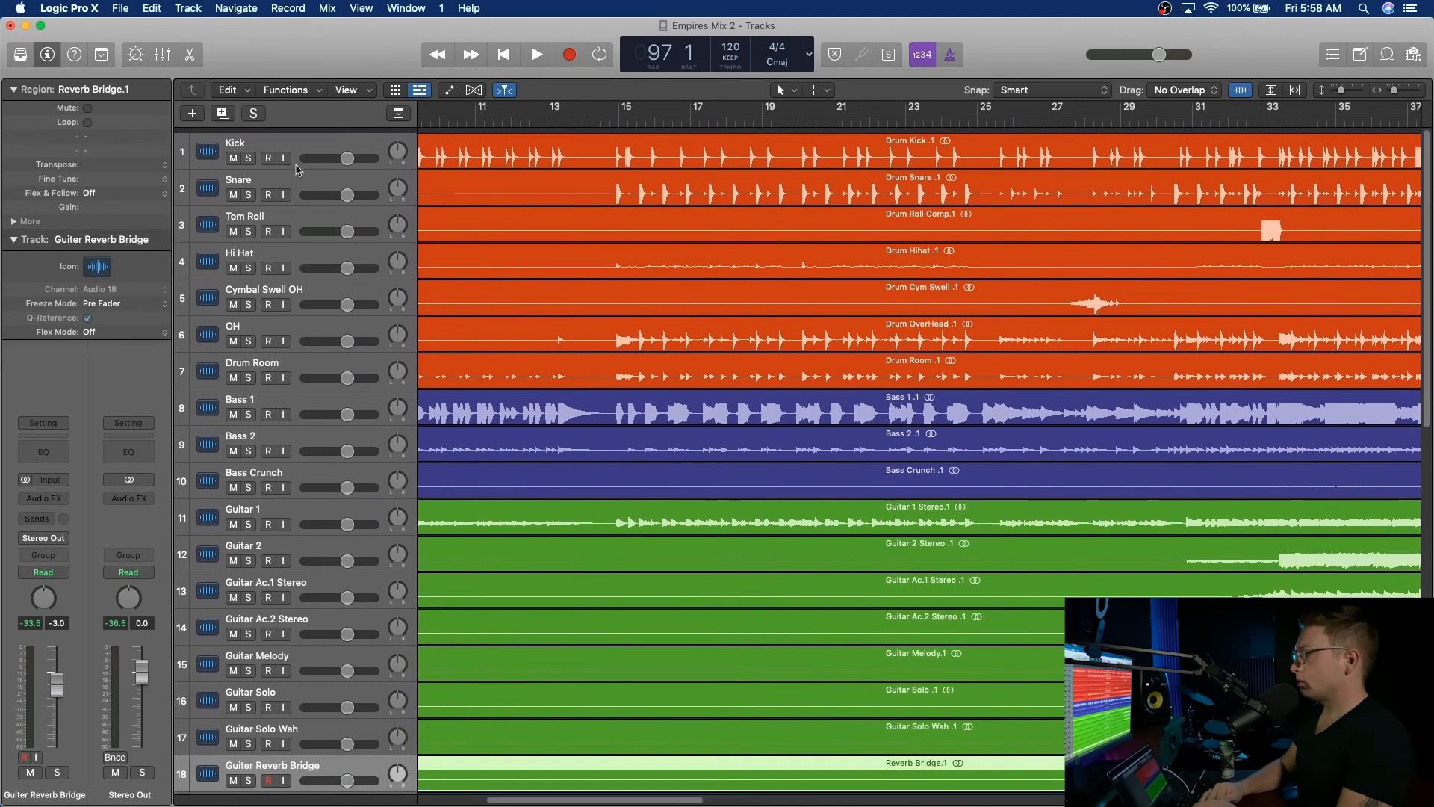
left_click(277, 143)
scroll(310, 417, "down", 15)
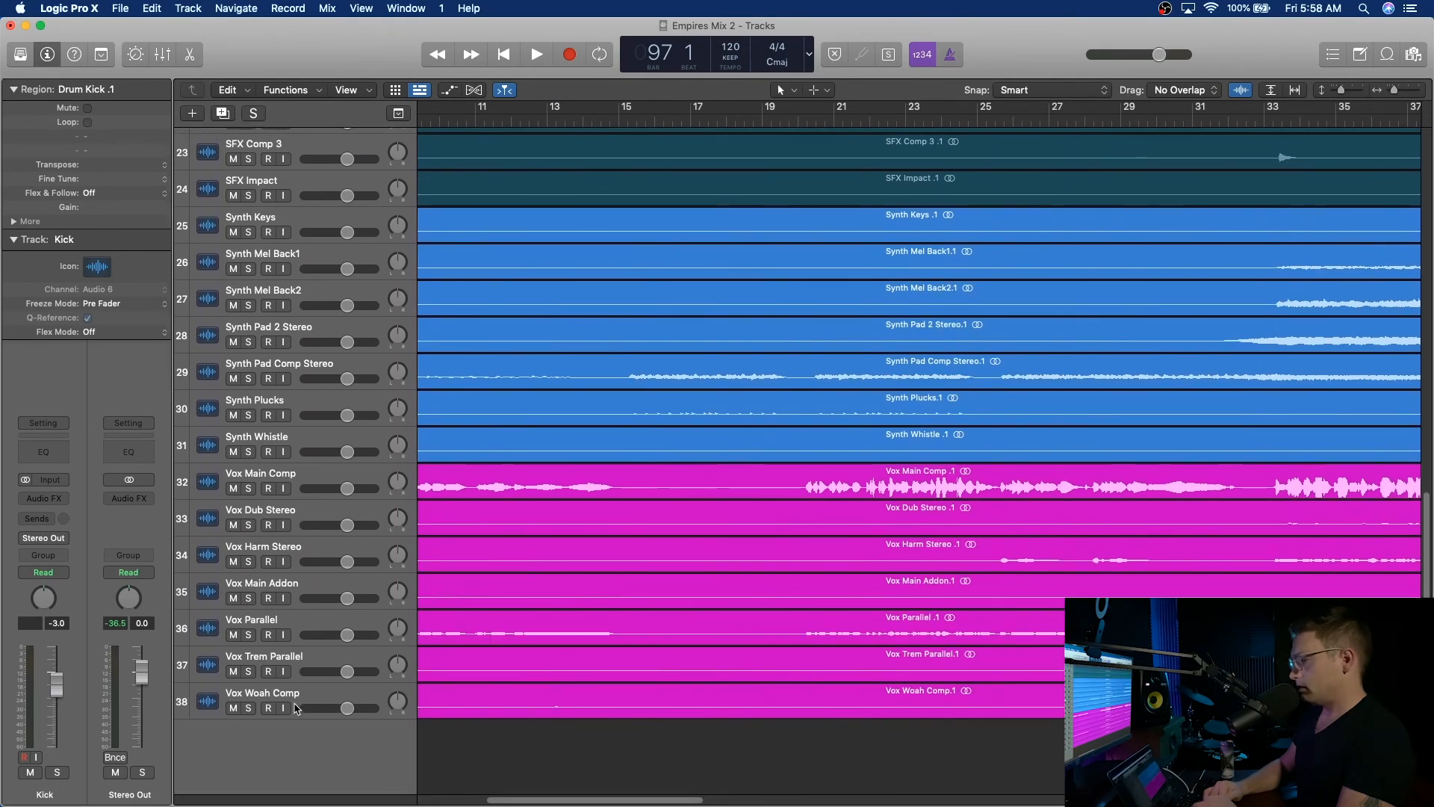
key("super+a")
scroll(312, 458, "up", 15)
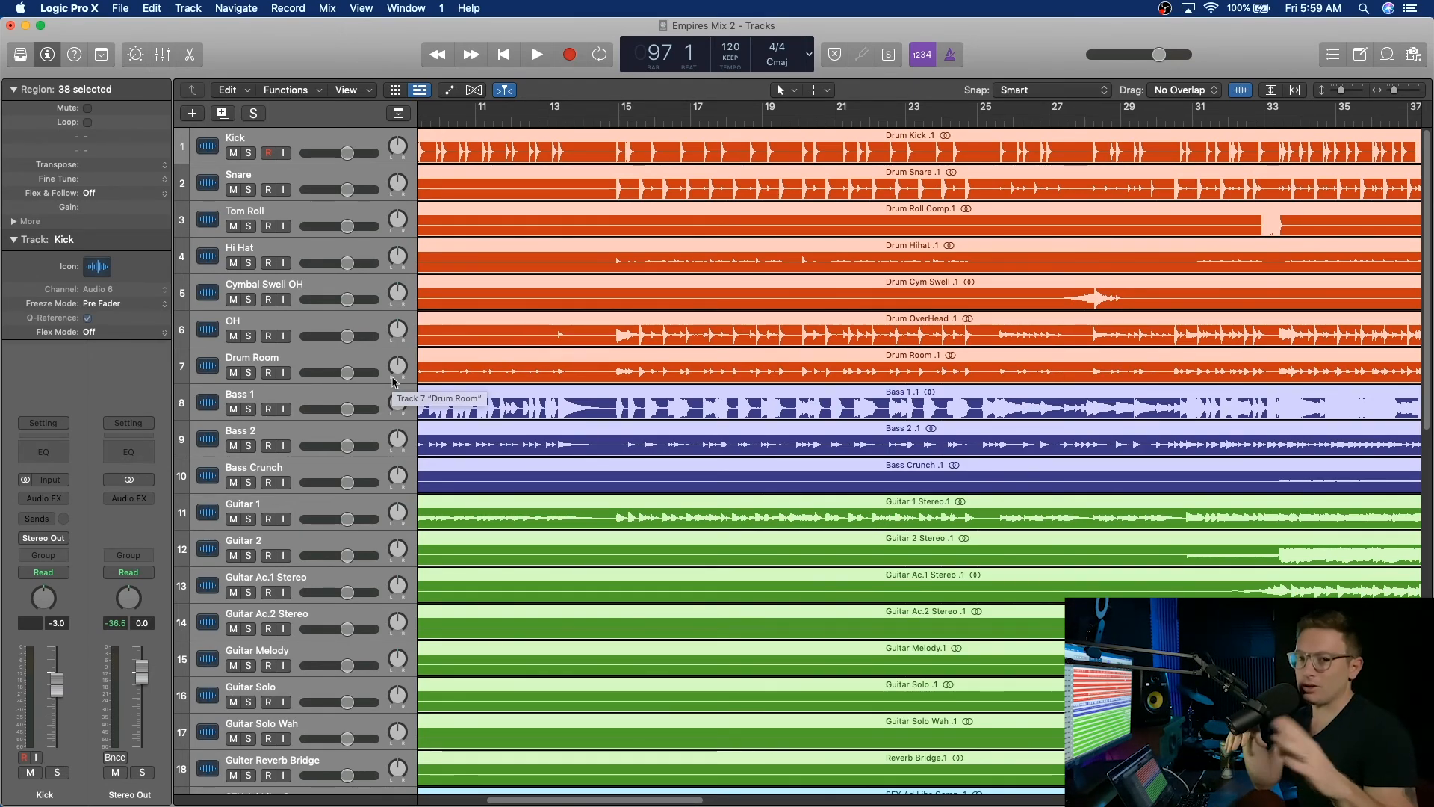
left_click(288, 90)
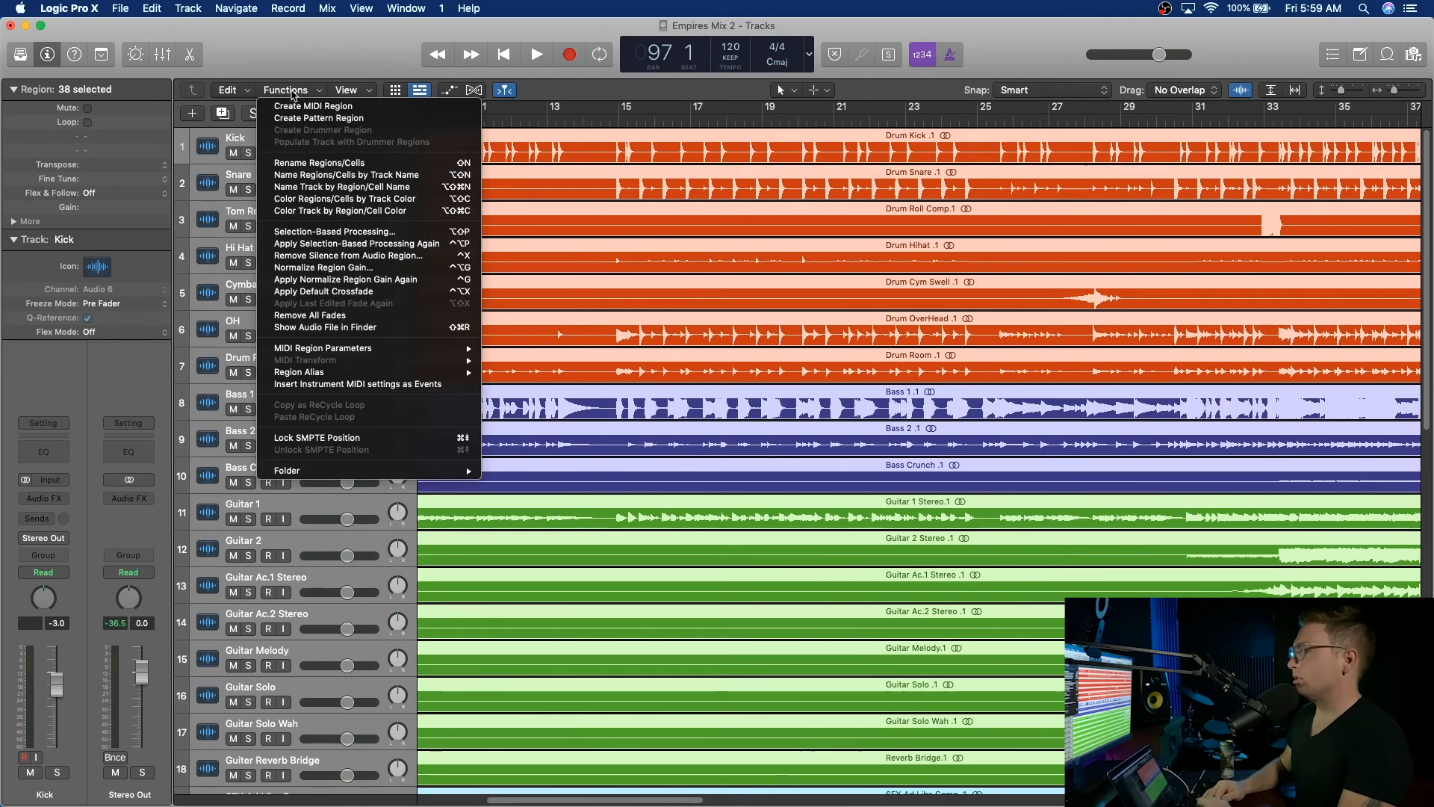
left_click(352, 211)
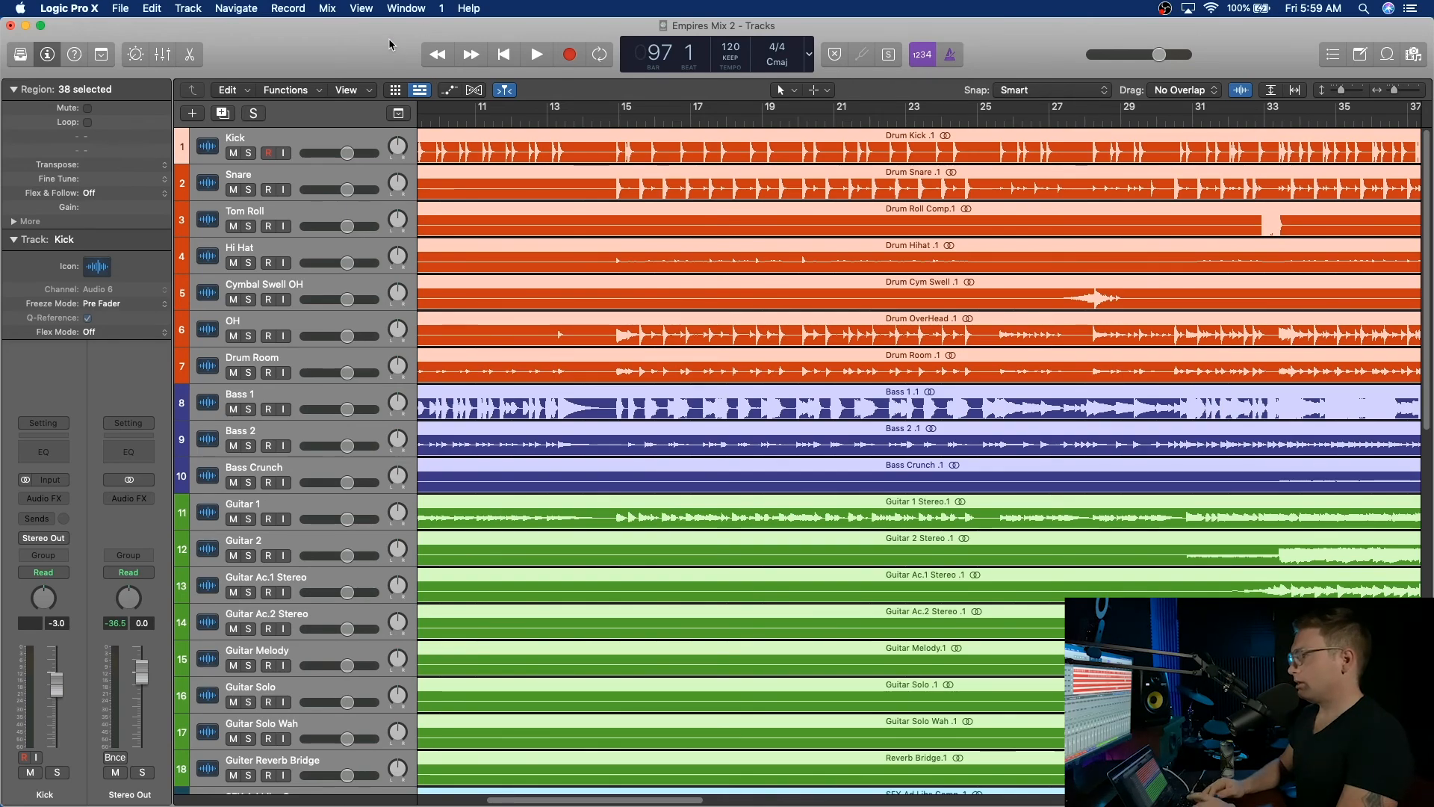
Open the mixer to examine the track colors on the channel strips, and close it again.
key("x")
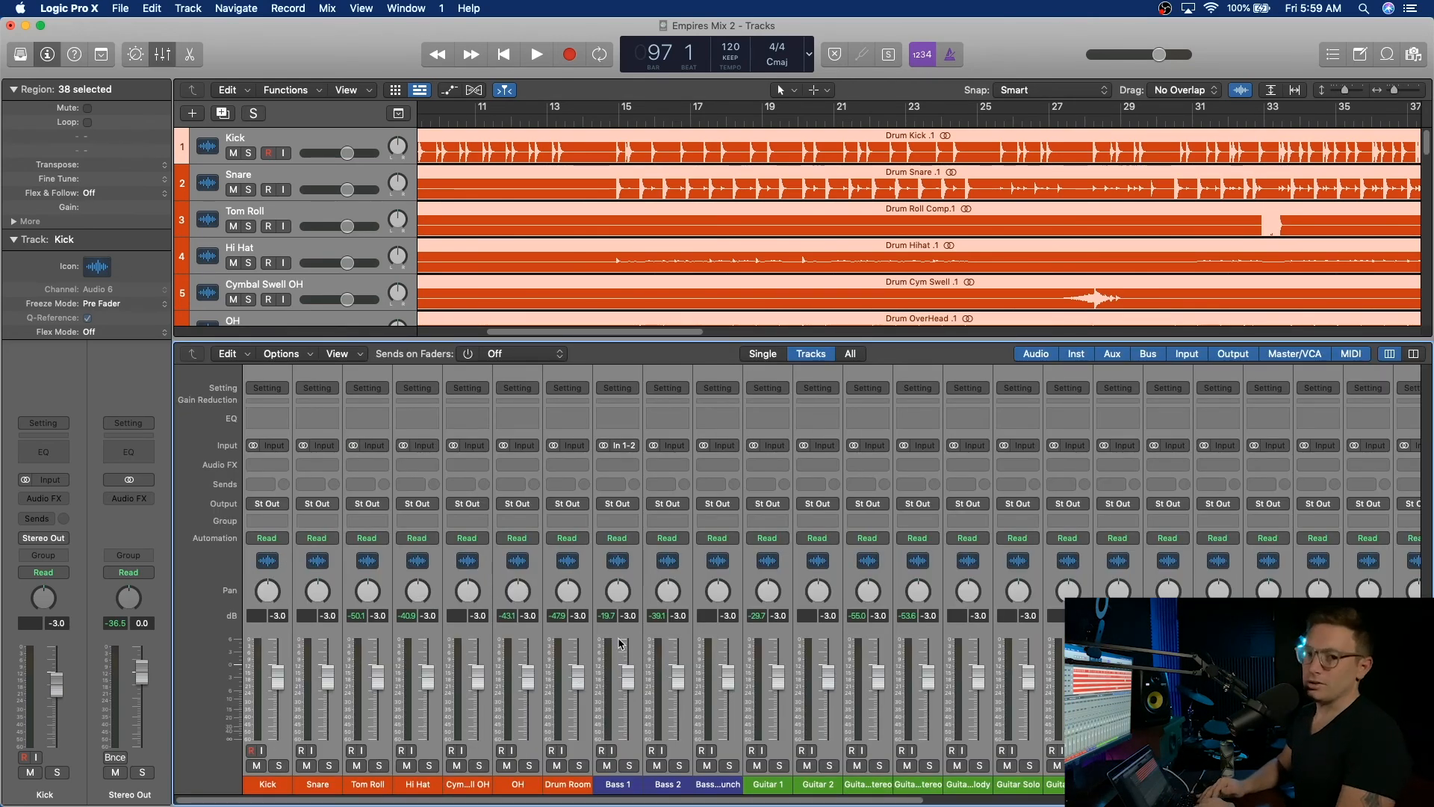
scroll(966, 657, "left", 3)
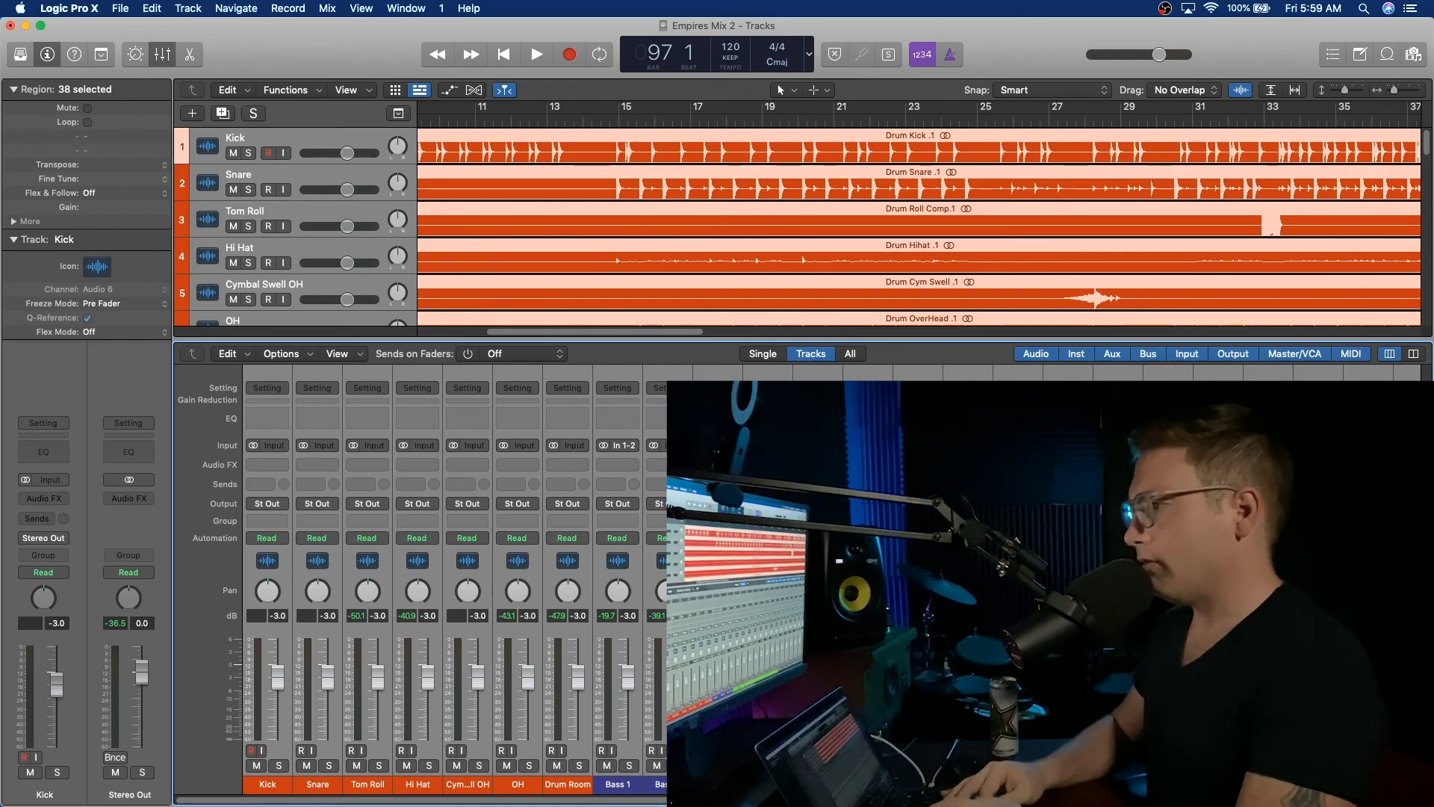
key("x")
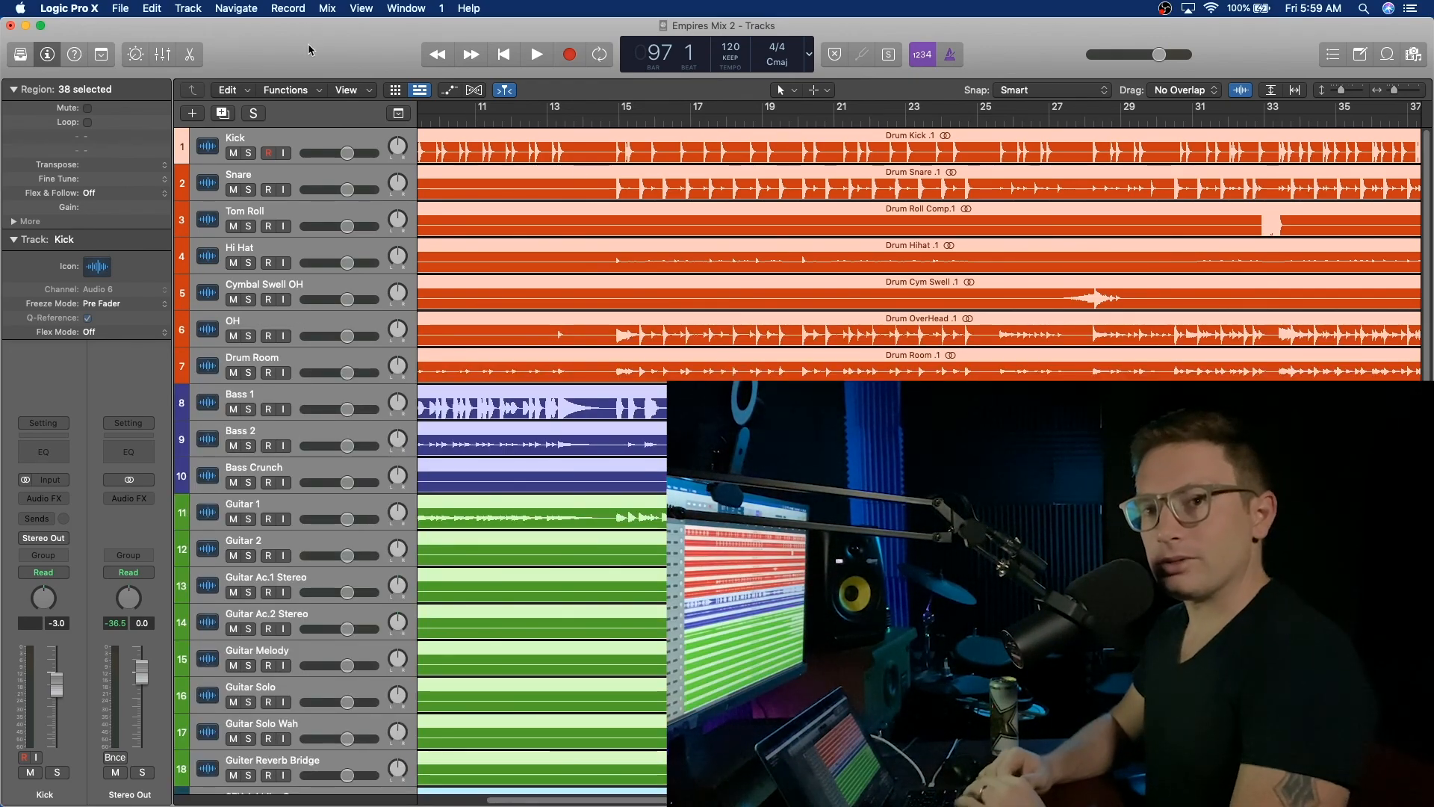